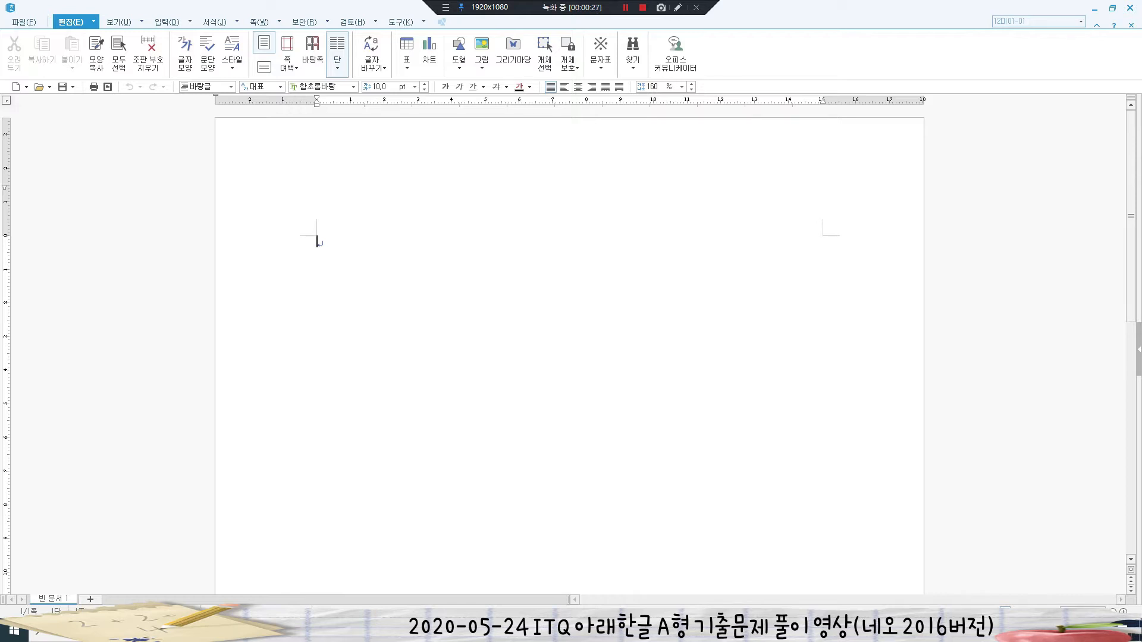
# - In Page Setup (F7), set left/right margins to 11 mm and top, header, footer, bottom to 10 mm
pyautogui.press('F7')
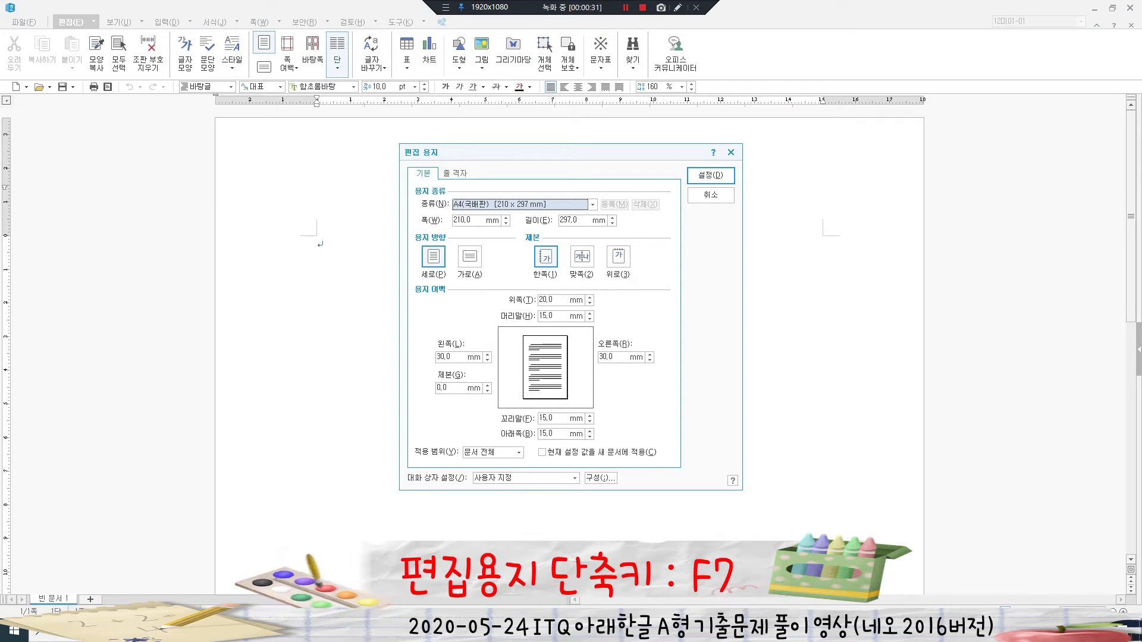
pyautogui.hotkey('alt', 'l')
pyautogui.write('11')
pyautogui.hotkey('alt', 'r')
pyautogui.write('11')
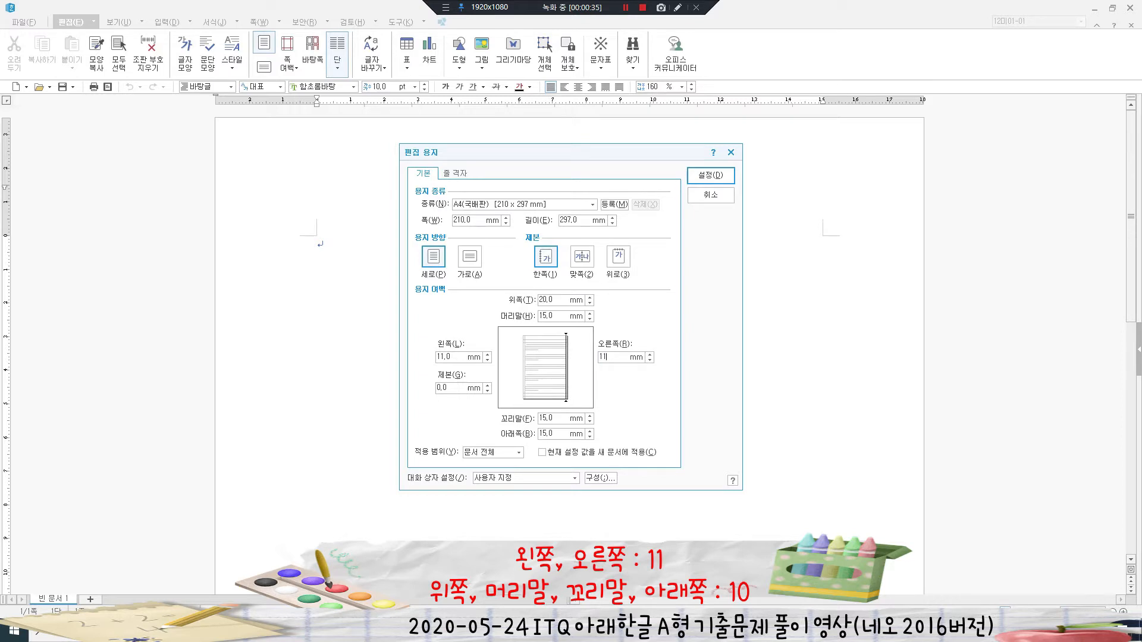
pyautogui.hotkey('alt', 't')
pyautogui.write('10')
pyautogui.hotkey('alt', 'h')
pyautogui.write('10')
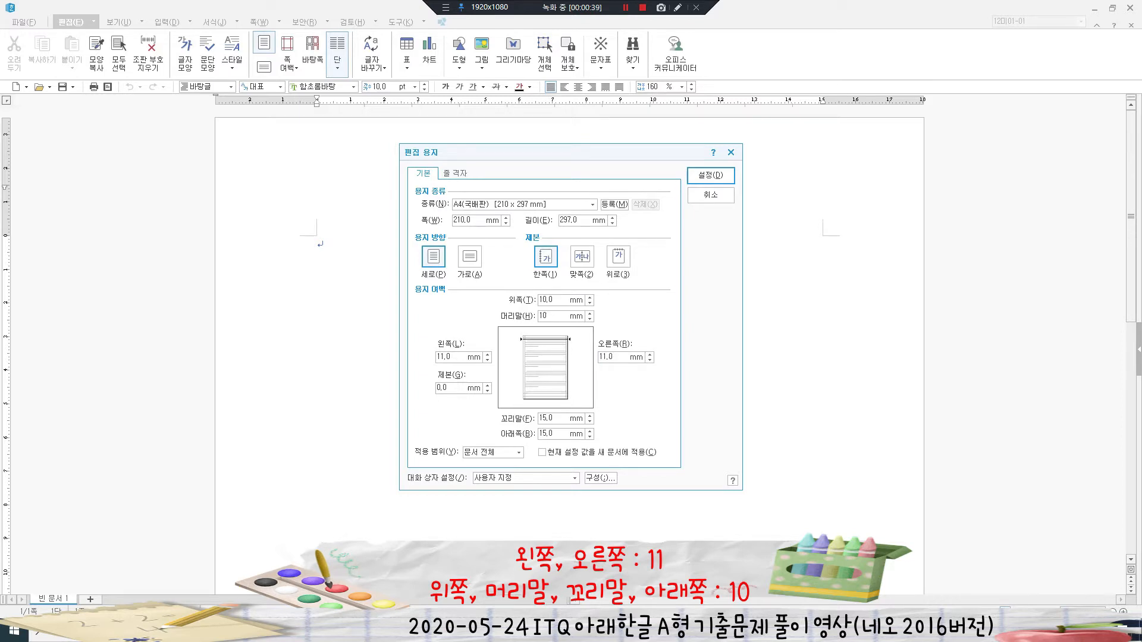
pyautogui.hotkey('alt', 'f')
pyautogui.write('10')
pyautogui.hotkey('alt', 'b')
pyautogui.write('10')
pyautogui.press('Return')
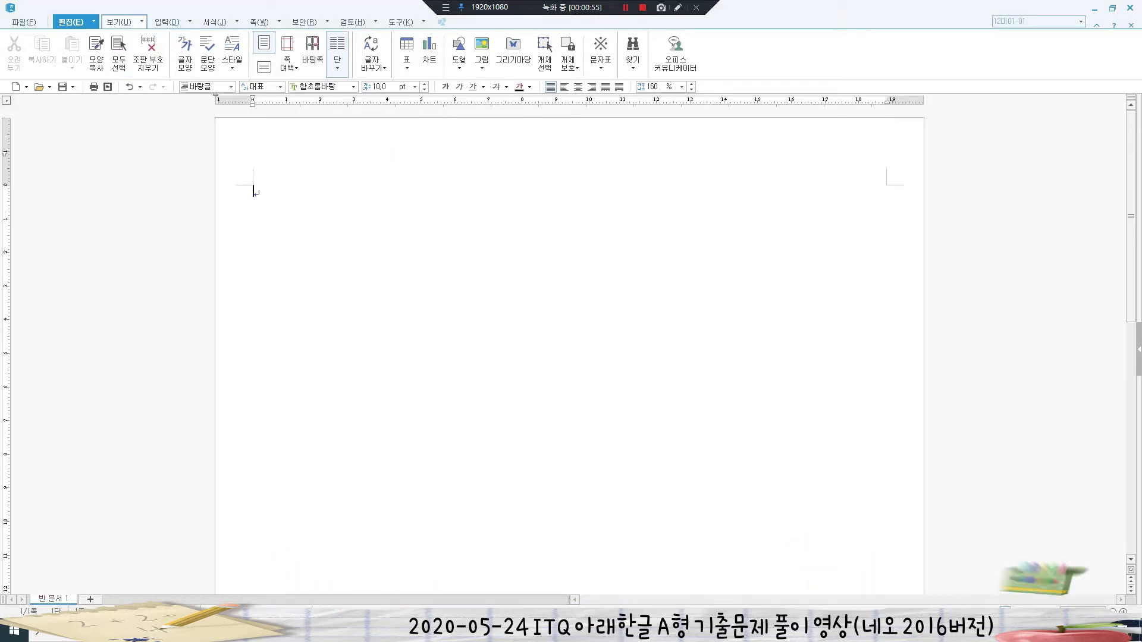
# - Switch to the View tab, then start saving the untitled document under a new name
pyautogui.click(119, 22)
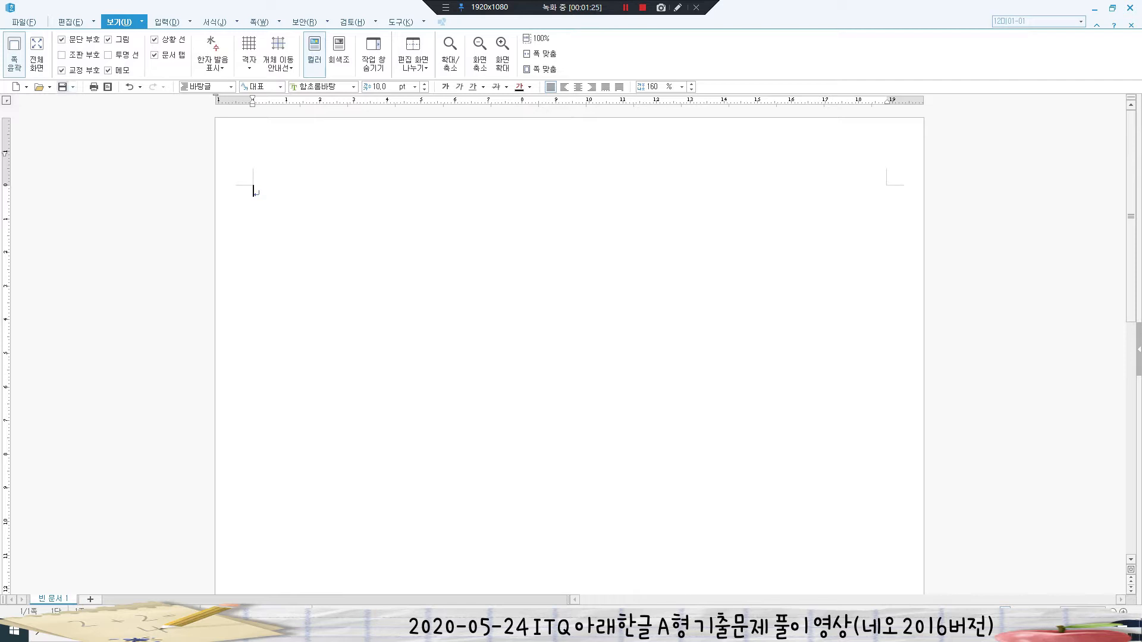
pyautogui.click(61, 87)
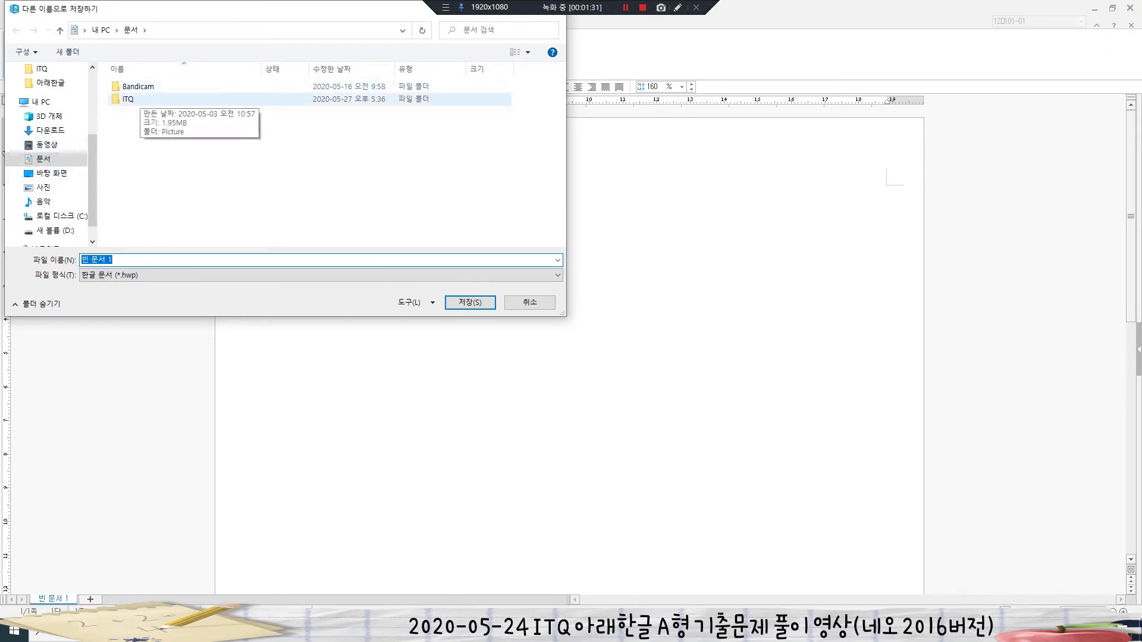
# - Save the file in the ITQ folder named with the examinee number and name, then type '1.'
pyautogui.doubleClick(137, 99)
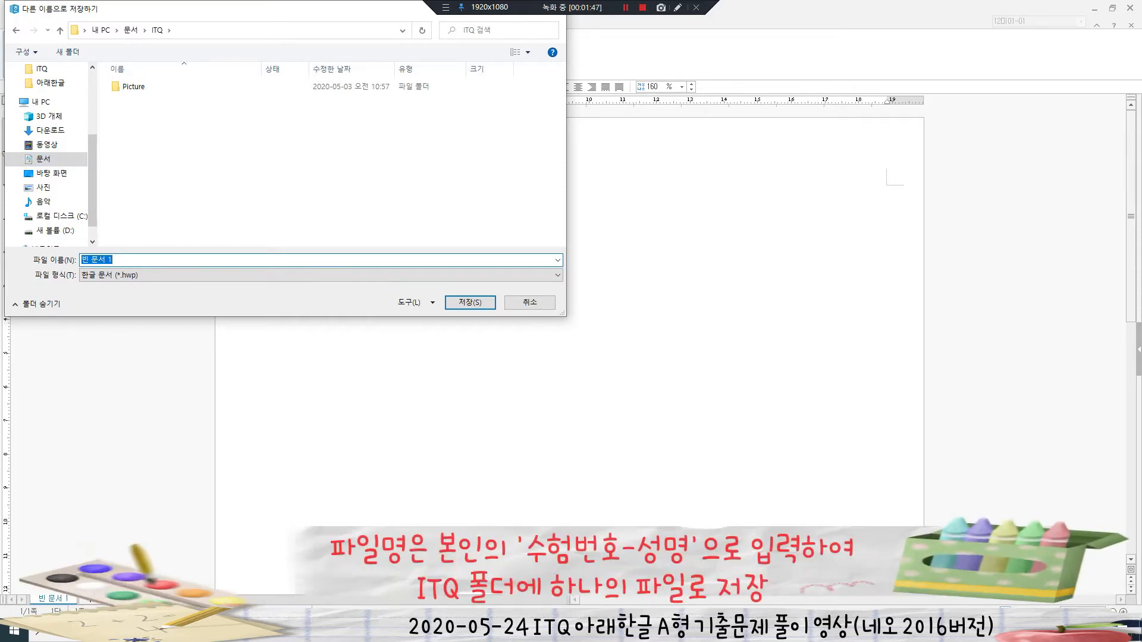
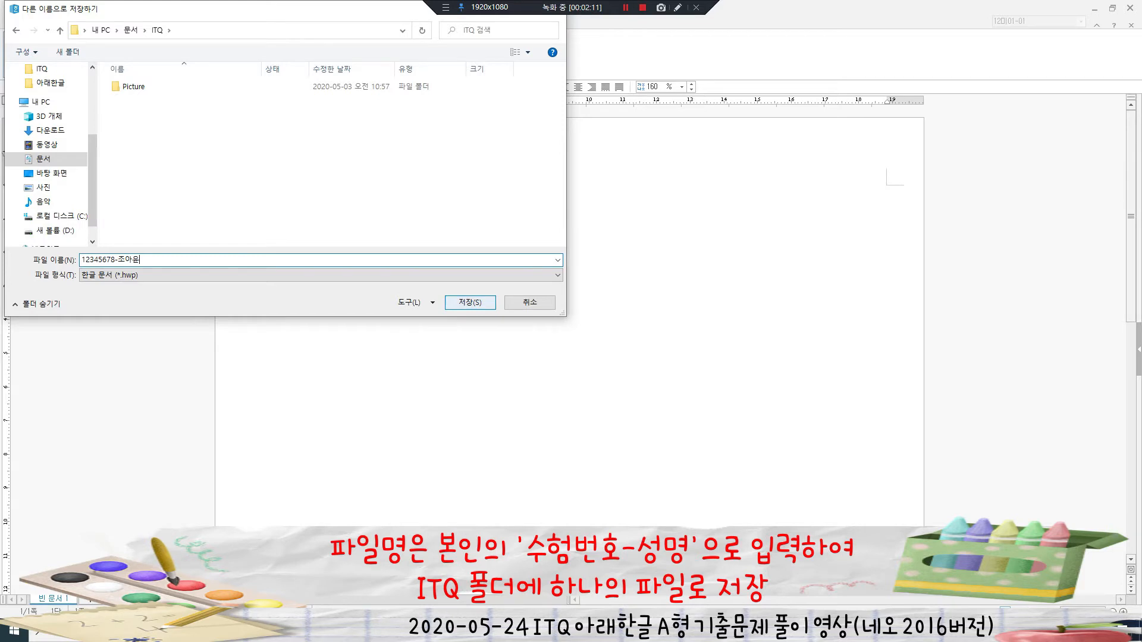
pyautogui.press('Return')
pyautogui.write('1.')
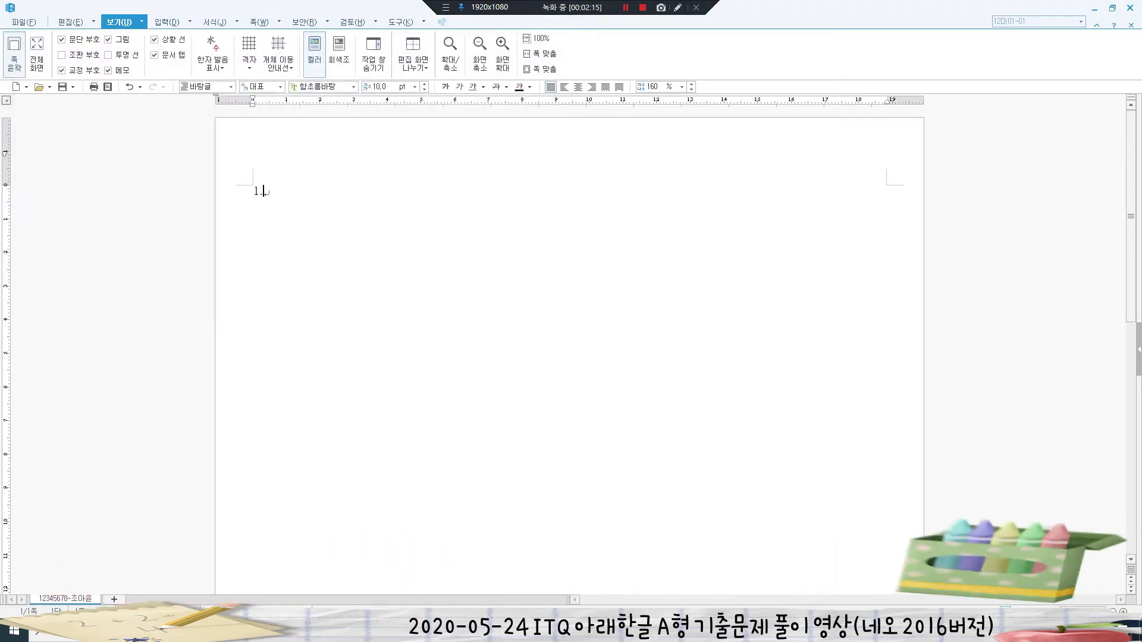
# - Add blank lines after '1.' and type answer number '2.'
pyautogui.press('Return')
pyautogui.press('Return')
pyautogui.press('Return')
pyautogui.press('Return')
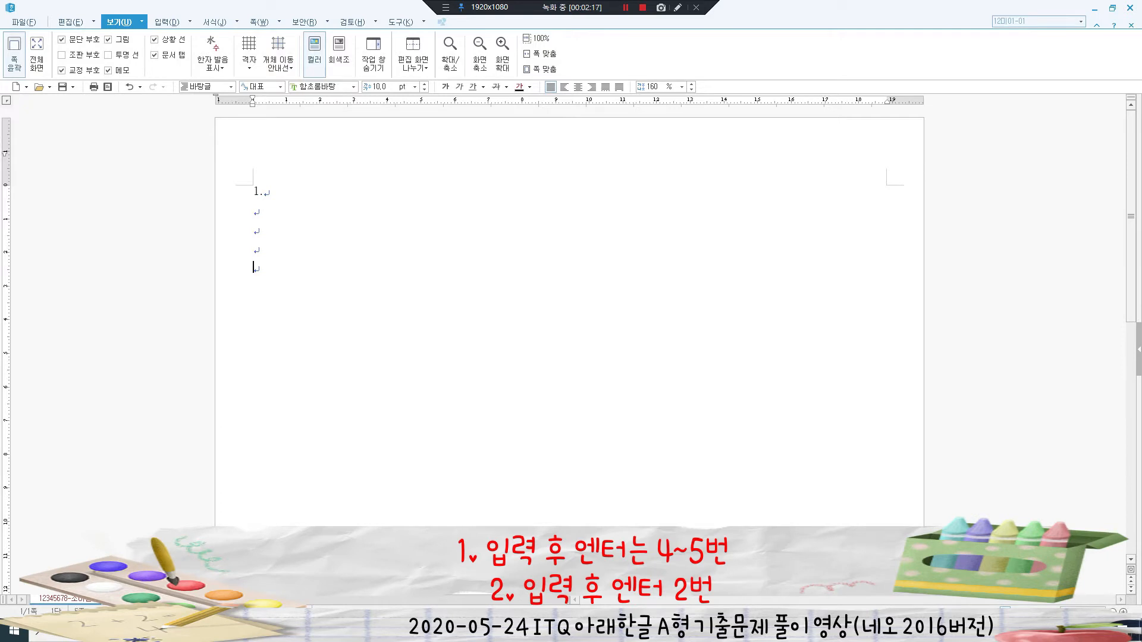
pyautogui.write('2.')
pyautogui.press('Return')
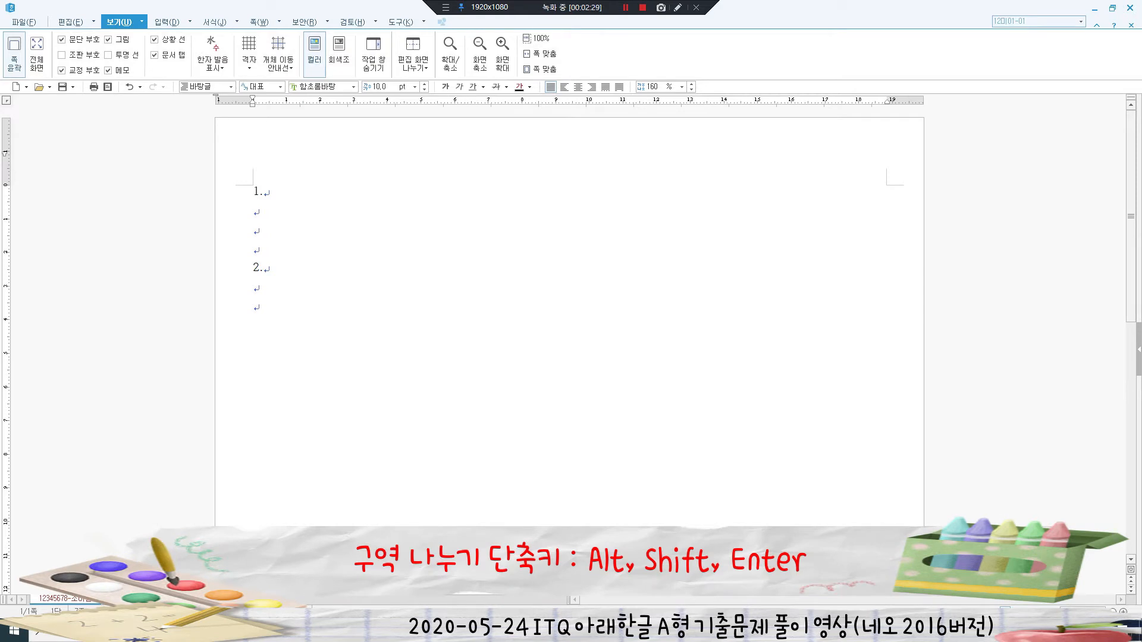
# - Insert two section breaks to make three pages, then type '3.' and '4.' atop page 2
pyautogui.hotkey('alt', 'shift', 'Return')
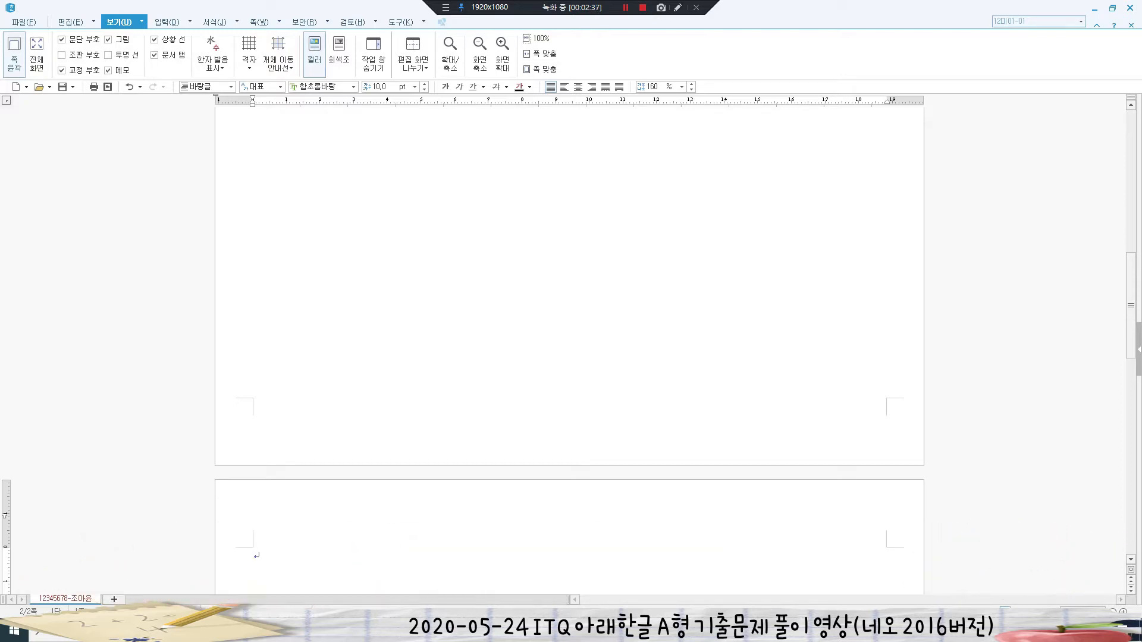
pyautogui.click(259, 22)
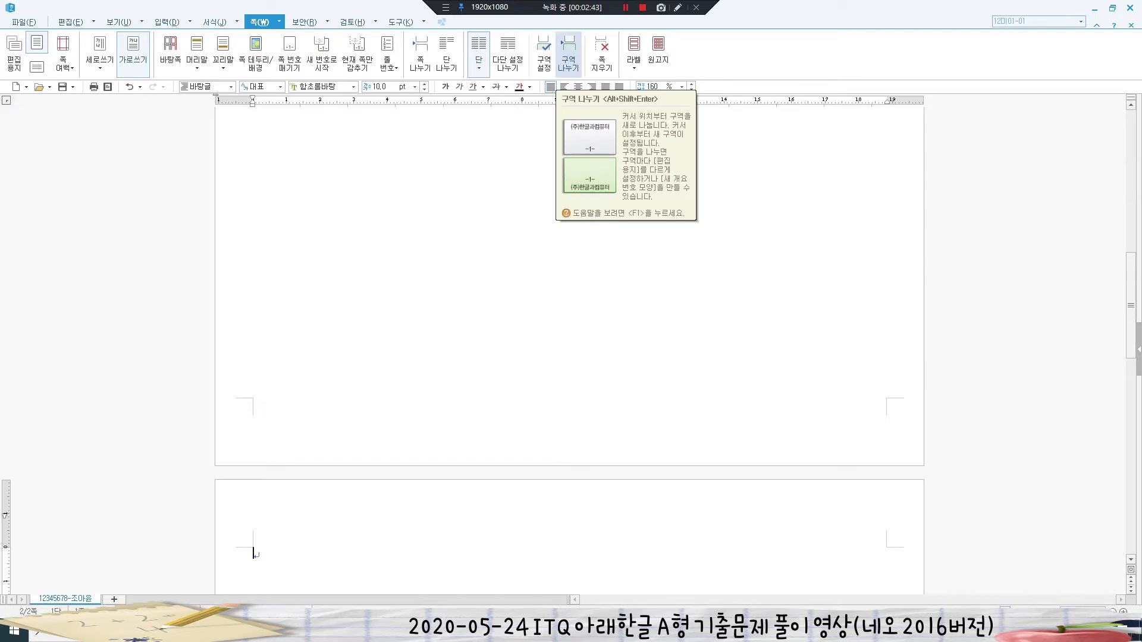
pyautogui.click(568, 56)
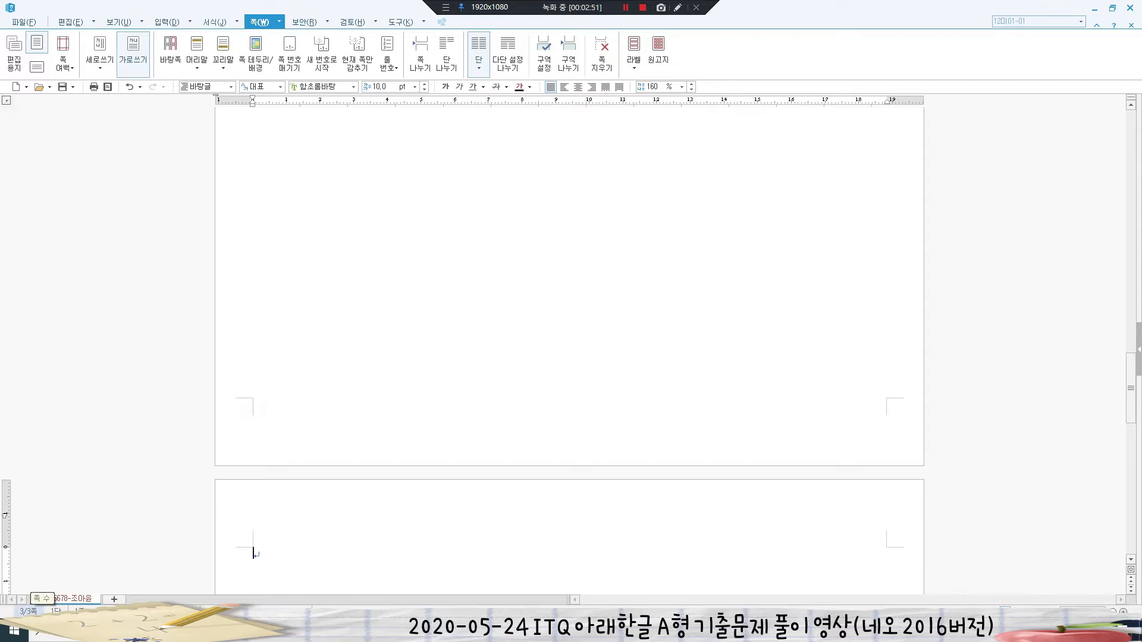
pyautogui.press('pageup')
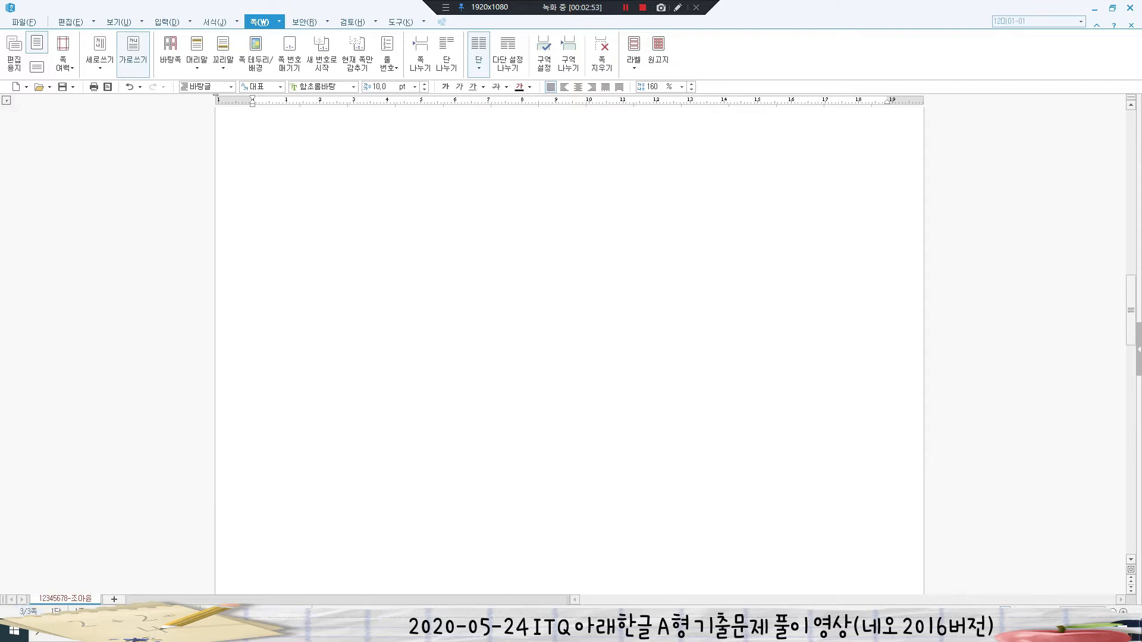
pyautogui.write('3.    ')
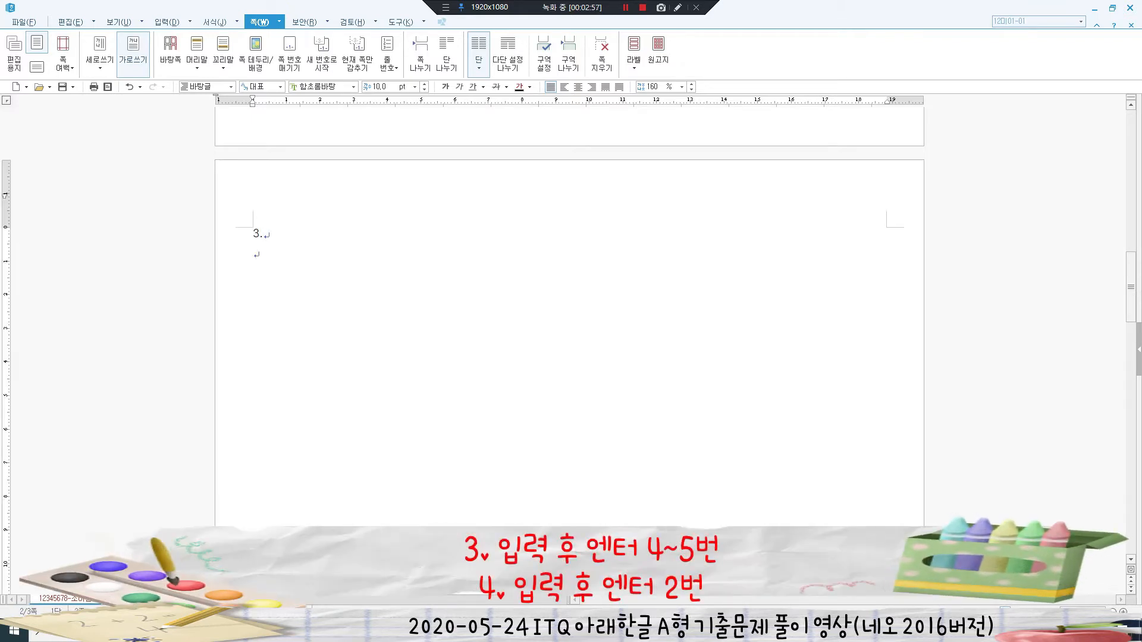
pyautogui.write('4.')
# - Return to the empty line under '1.' and paste the family passage copied from the exam PDF
pyautogui.scroll(-12, 569, 345)
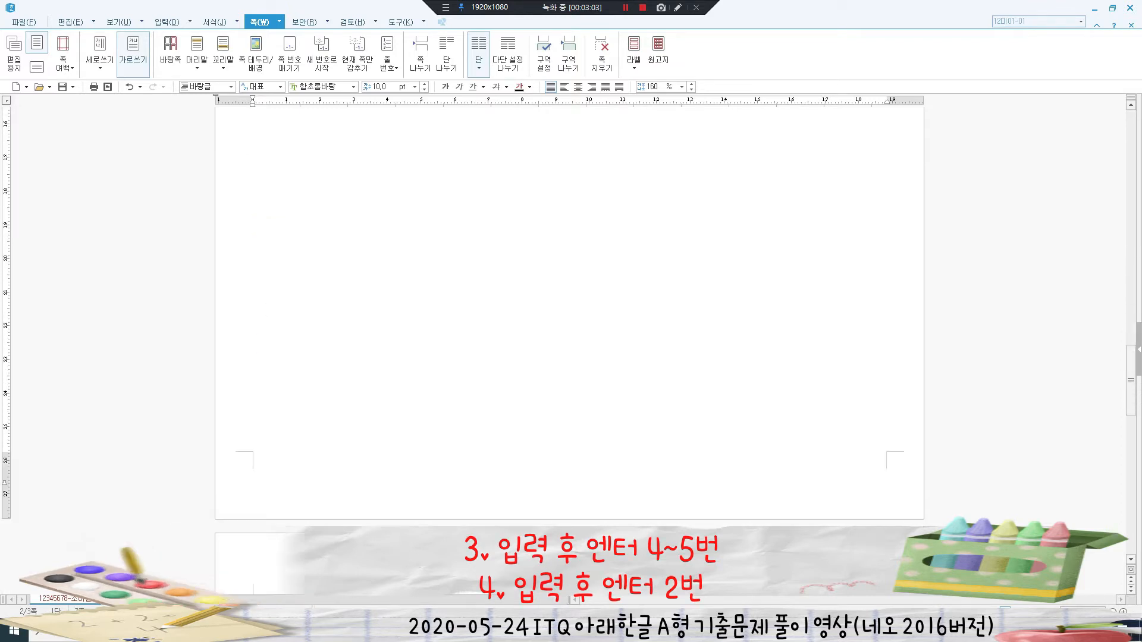
pyautogui.click(254, 500)
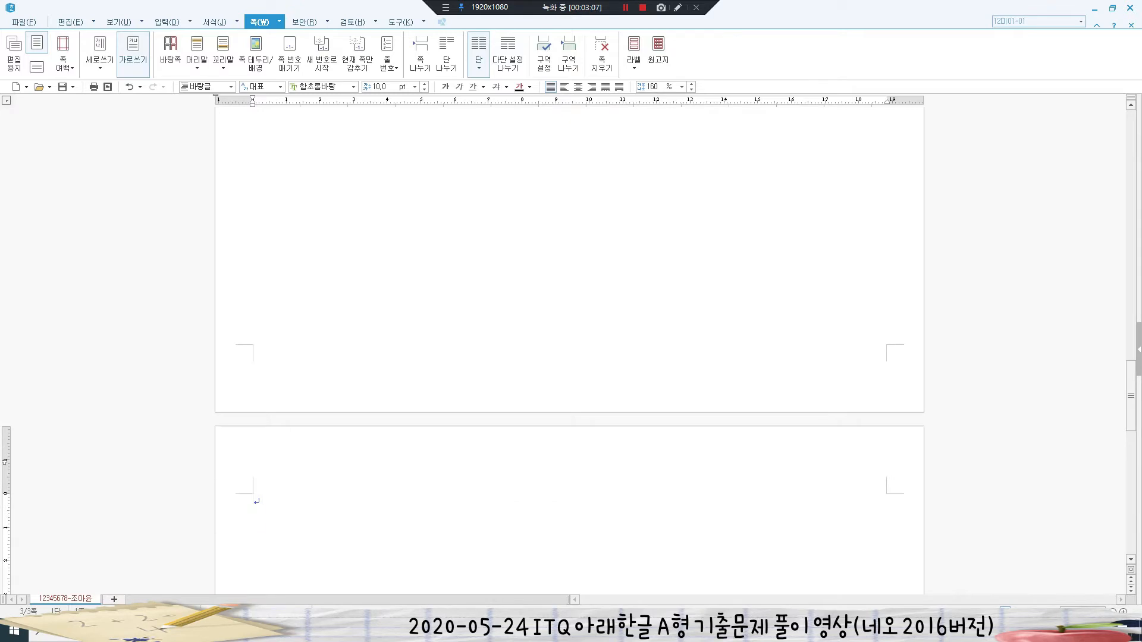
pyautogui.scroll(3, 569, 345)
pyautogui.scroll(20, 569, 345)
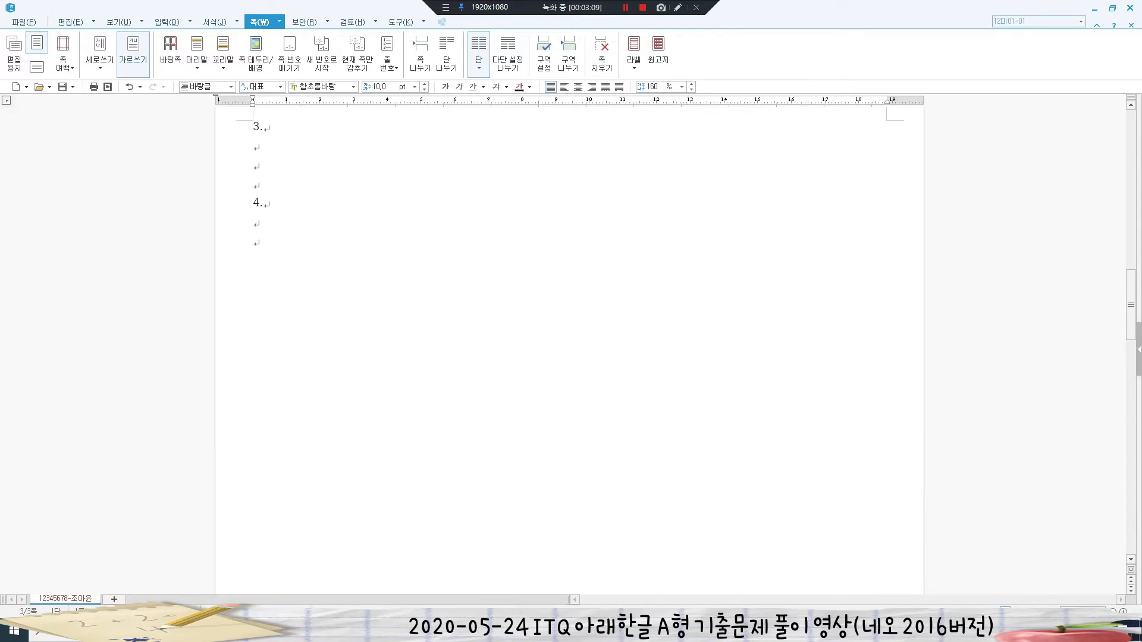
pyautogui.click(255, 211)
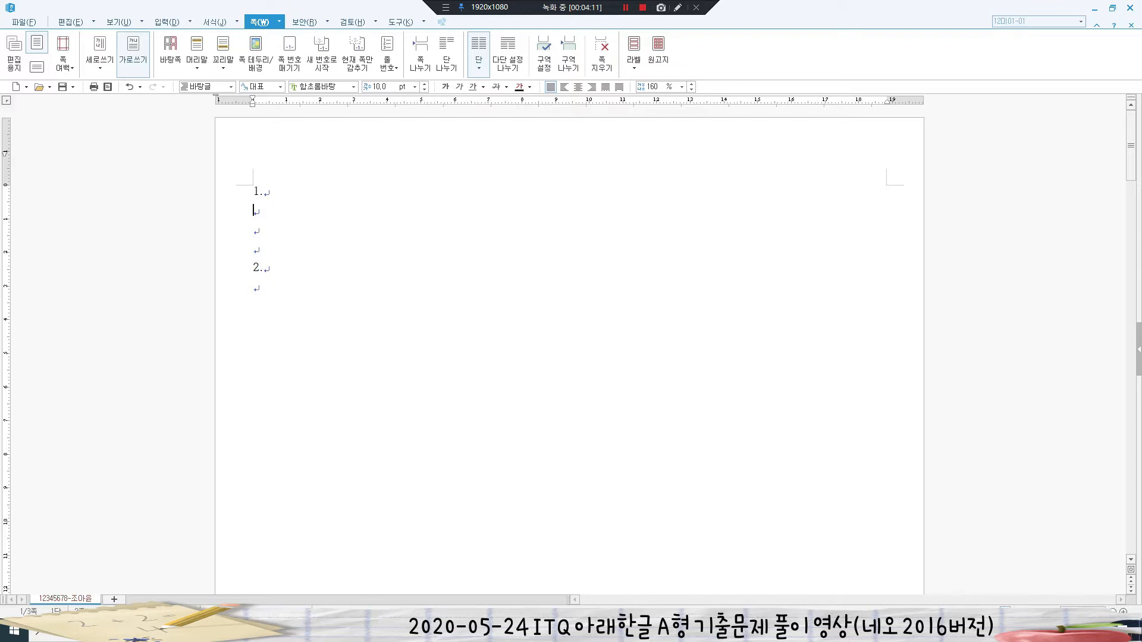
pyautogui.hotkey('alt', 'Tab')
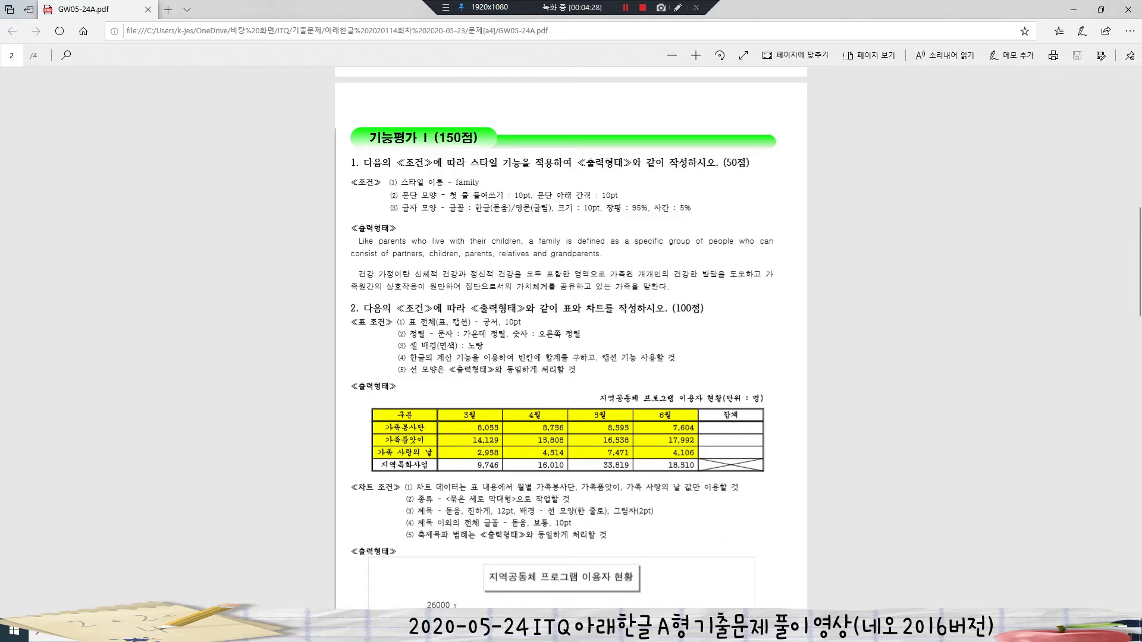
pyautogui.hotkey('alt', 'Tab')
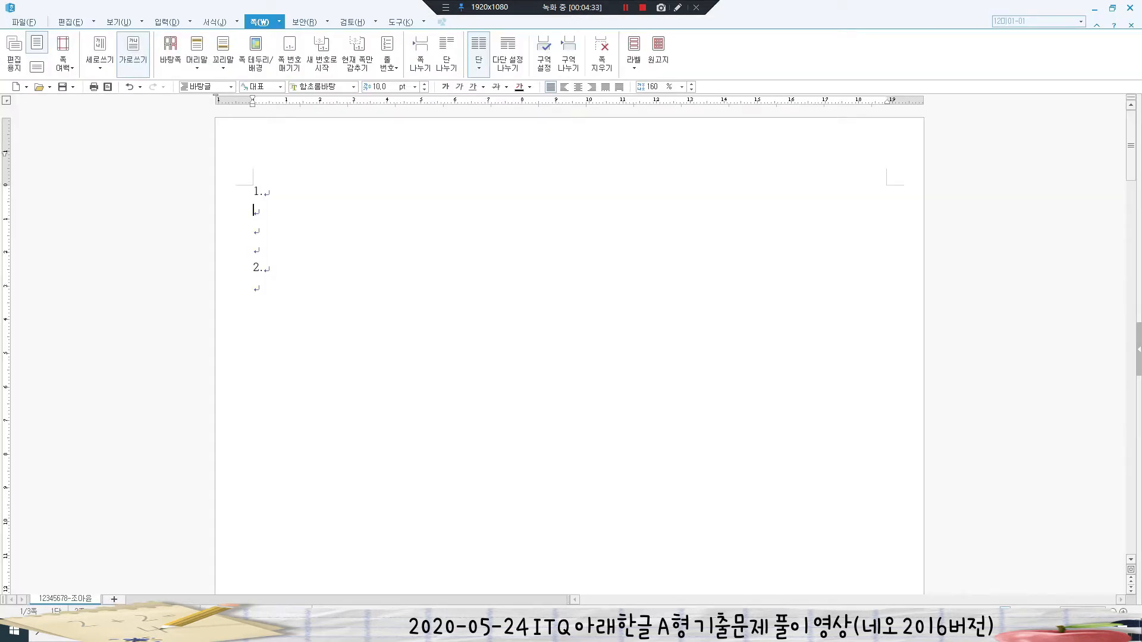
pyautogui.write('Like parents who live with their children, a family is defined as a specific group of people who can consist of partners, children, parents, relatives and grandparents. 건강 가정이란 신체적 건강과 정신적 건강을 모두 포함한 영역으로 가족원 개개인의 건강한 발달을 도모하고 가족원 간의 상호작용이 원만하여 집단으로서의 가치체계를 공유하고 있는 가족을 말한다.')
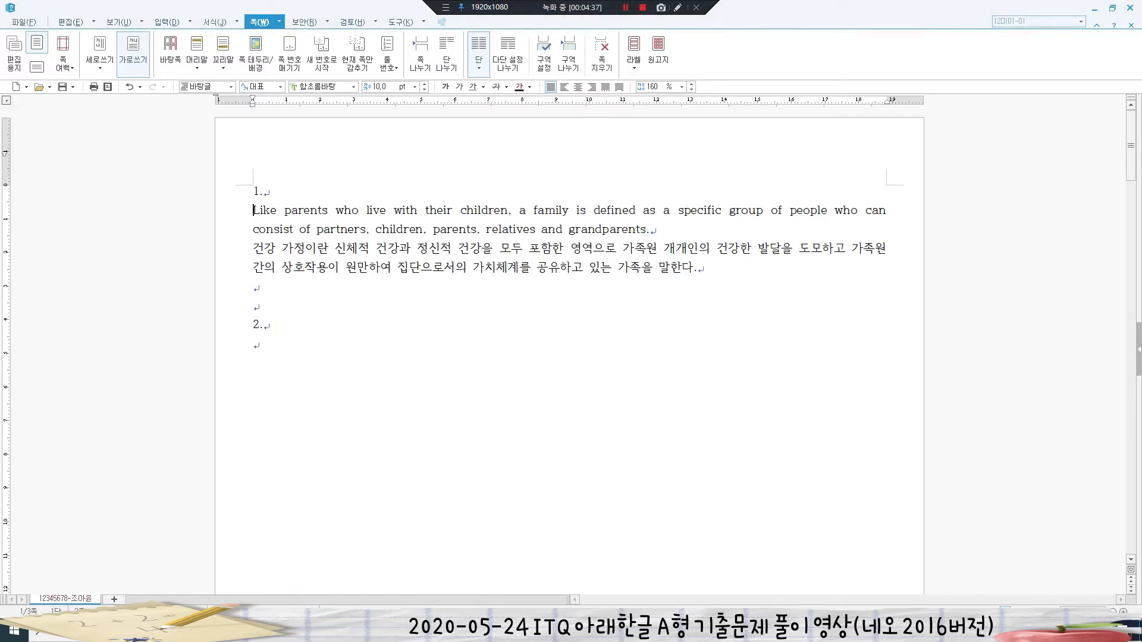
# - Select both pasted paragraphs and create a new style named 'family'
pyautogui.press('F3')
pyautogui.press('F3')
pyautogui.moveTo(276, 213); pyautogui.dragTo(697, 269)
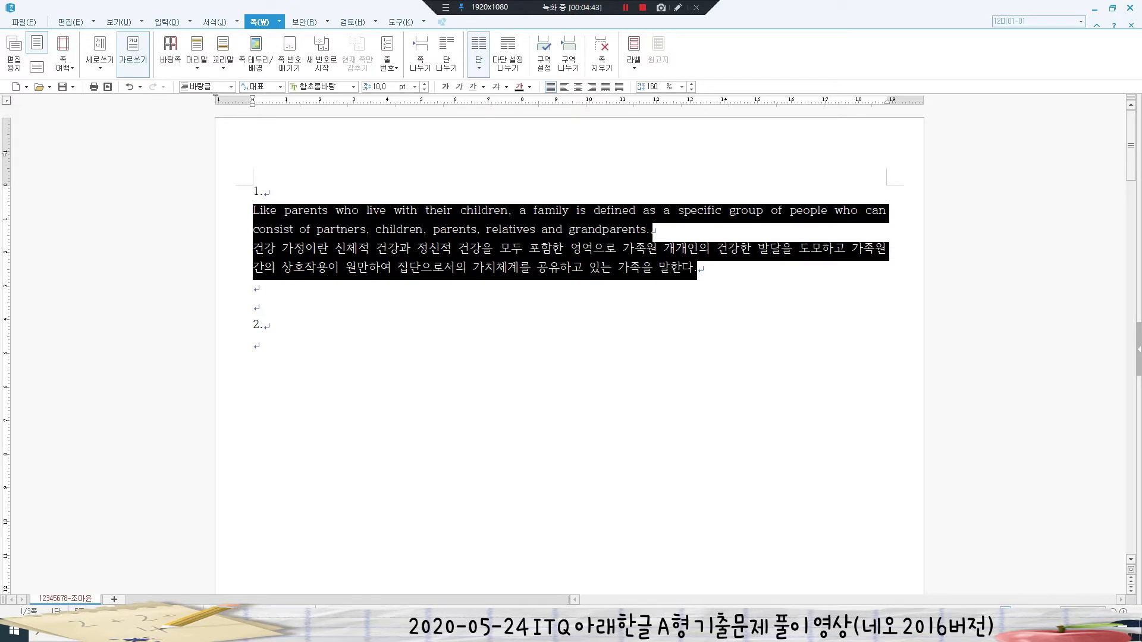
pyautogui.press('F6')
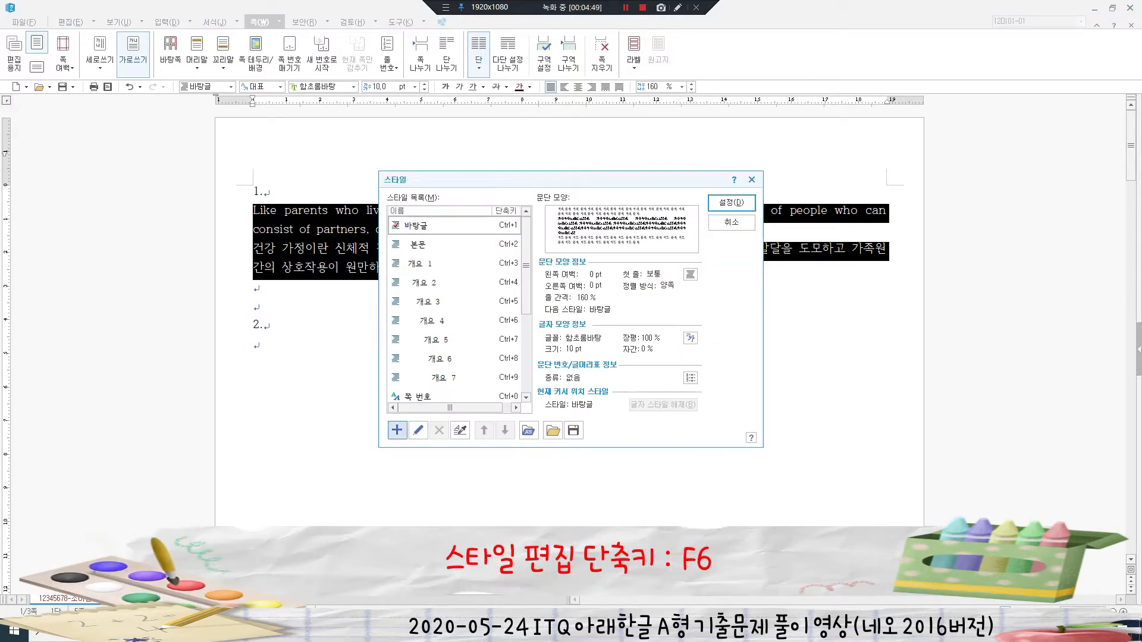
pyautogui.click(397, 430)
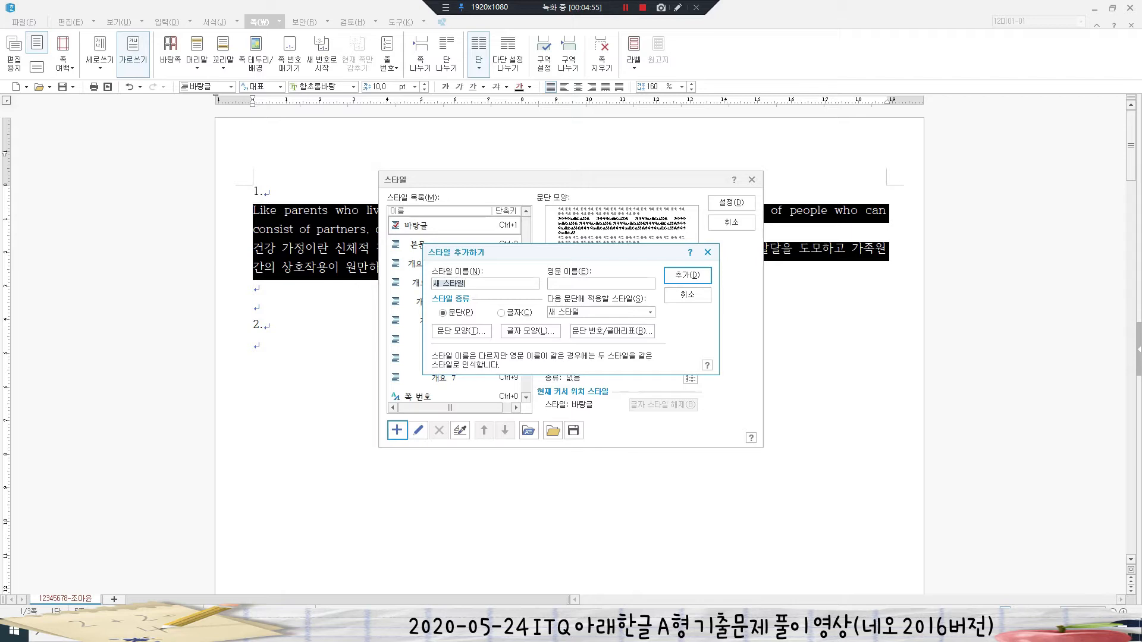
pyautogui.write('ㄹ')
# - Give the style's paragraph shape a 10 pt first-line indent and 10 pt spacing below
pyautogui.hotkey('alt', 't')
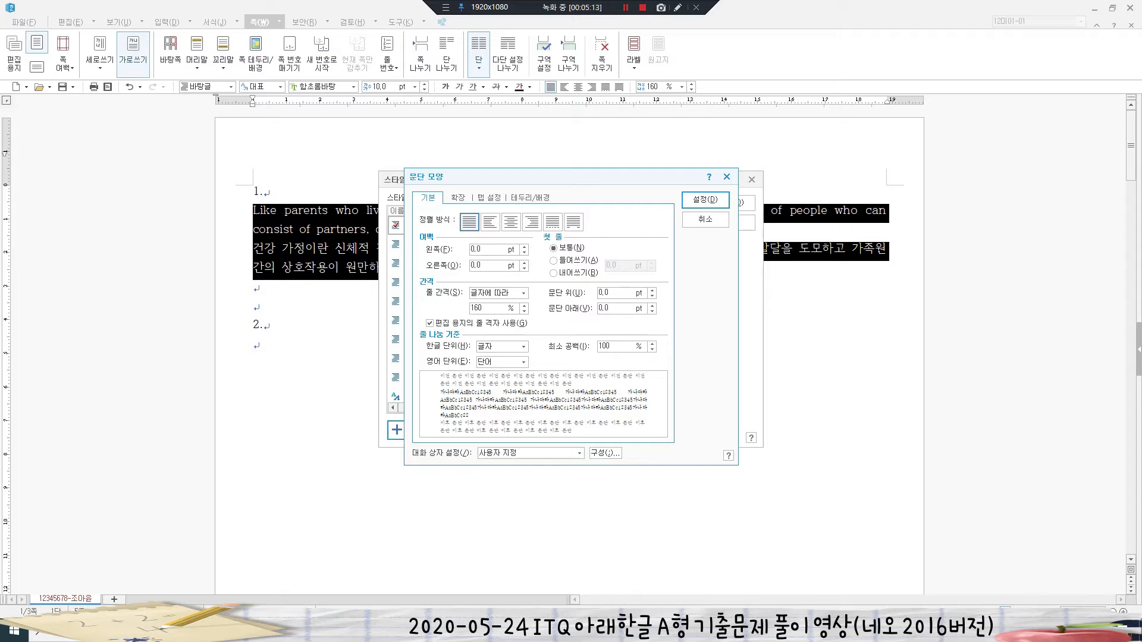
pyautogui.hotkey('alt', 'a')
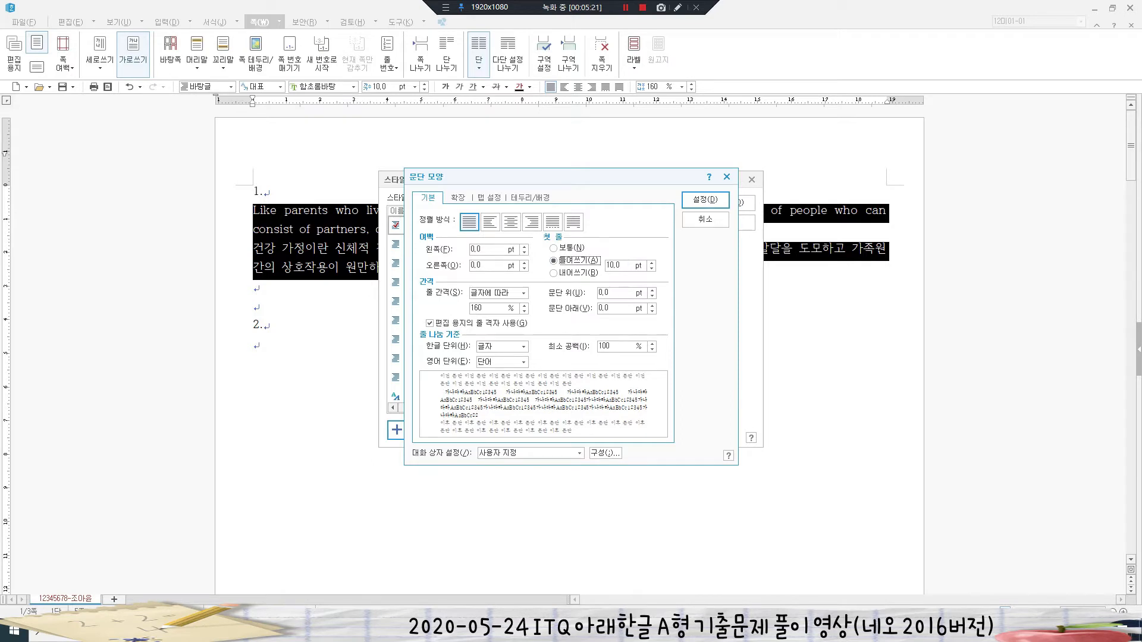
pyautogui.hotkey('alt', 'v')
pyautogui.write('10')
pyautogui.press('Return')
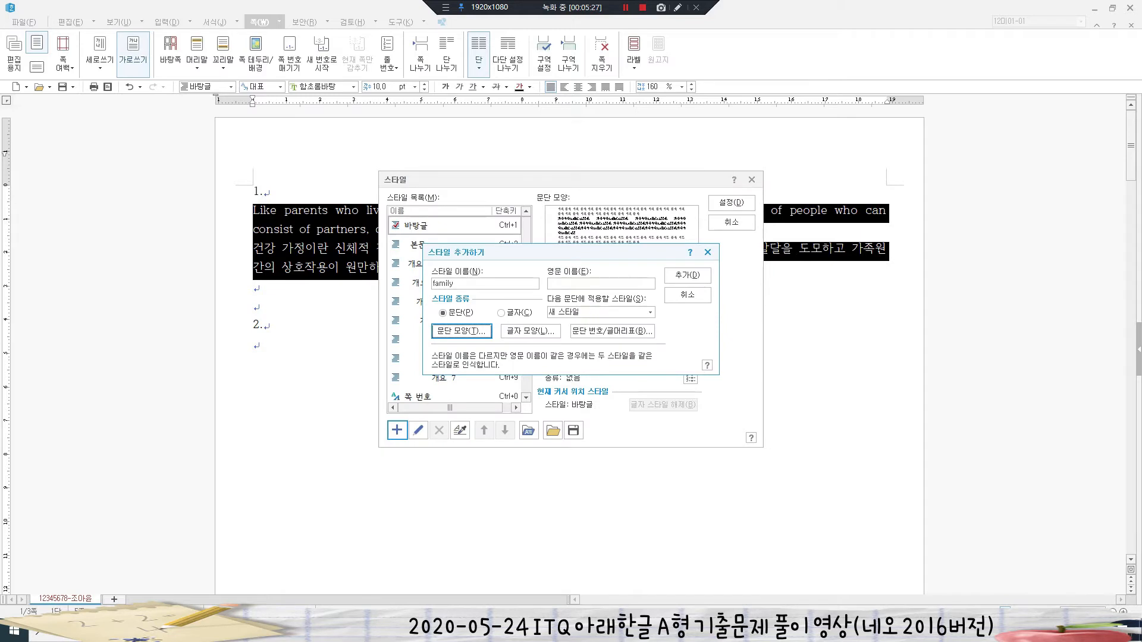
# - Set the style's characters to 95% width, 5% spacing and 돋움 for Korean text
pyautogui.click(532, 331)
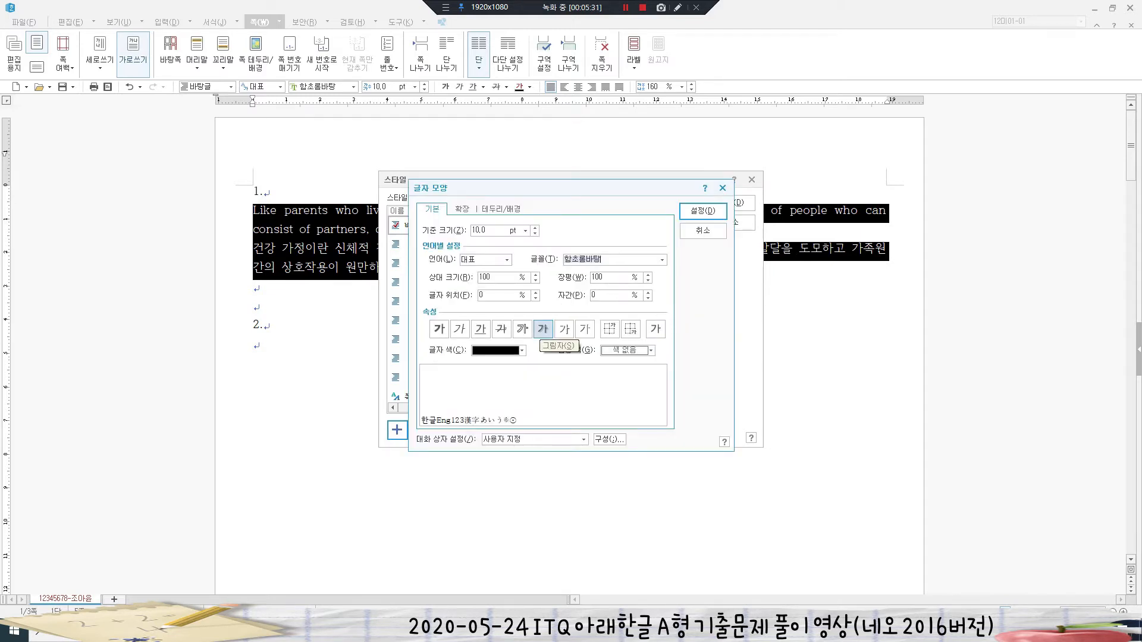
pyautogui.hotkey('alt', 'w')
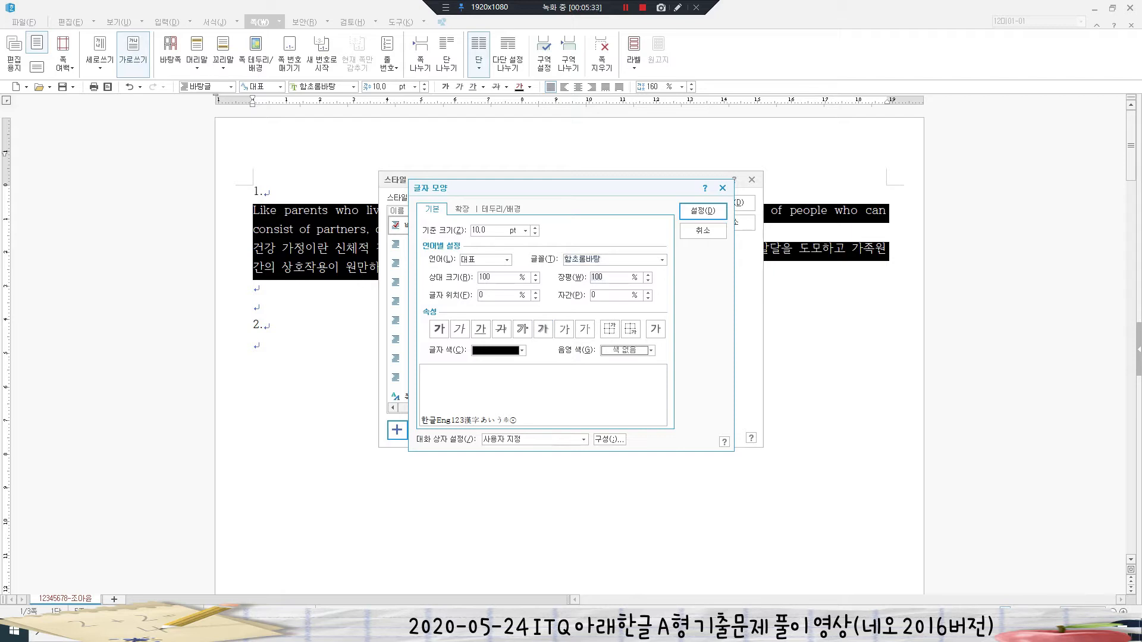
pyautogui.write('95')
pyautogui.write('5')
pyautogui.click(507, 260)
pyautogui.press('Down')
pyautogui.press('Return')
pyautogui.click(662, 260)
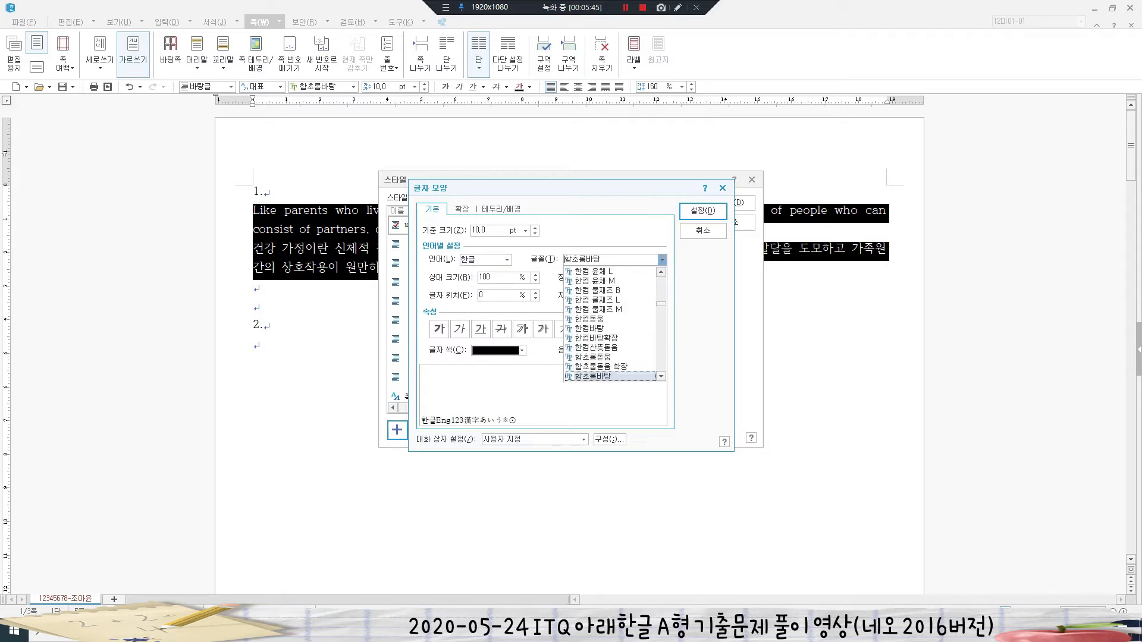
pyautogui.moveTo(661, 304); pyautogui.dragTo(661, 278)
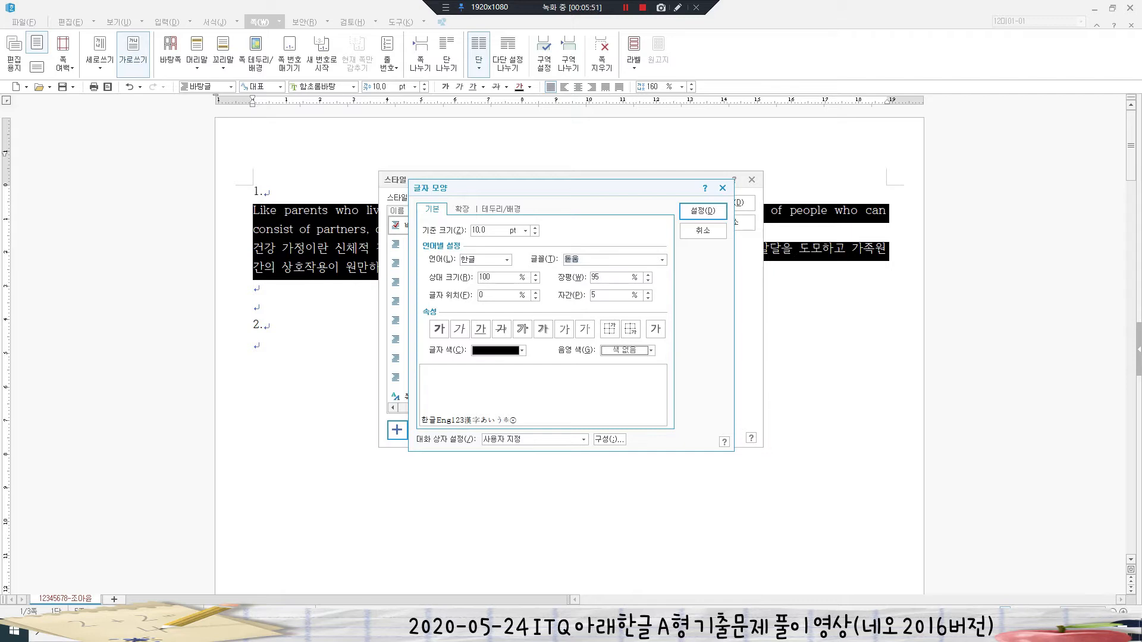
# - Set 굴림 as the English font, then add the family style and apply it to both paragraphs
pyautogui.click(507, 260)
pyautogui.click(476, 287)
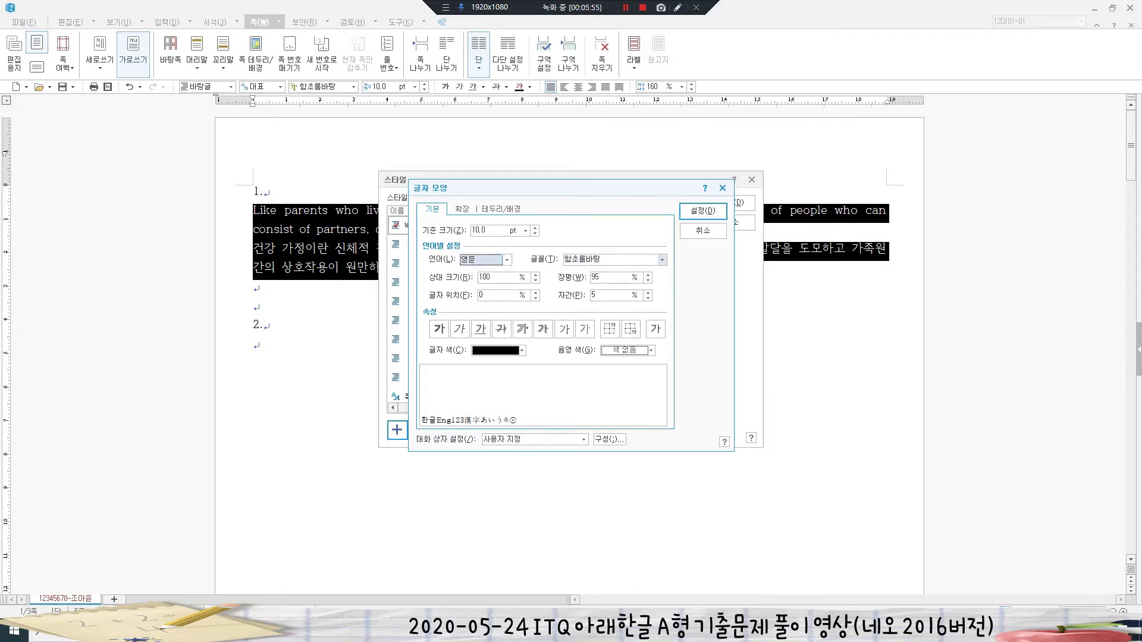
pyautogui.click(662, 260)
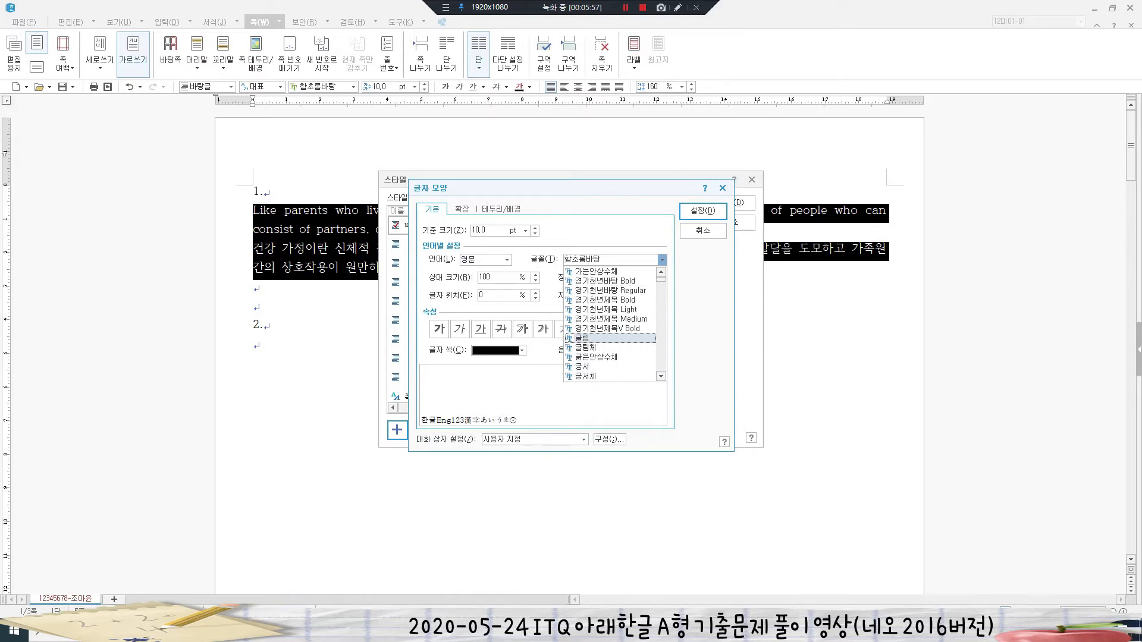
pyautogui.click(581, 338)
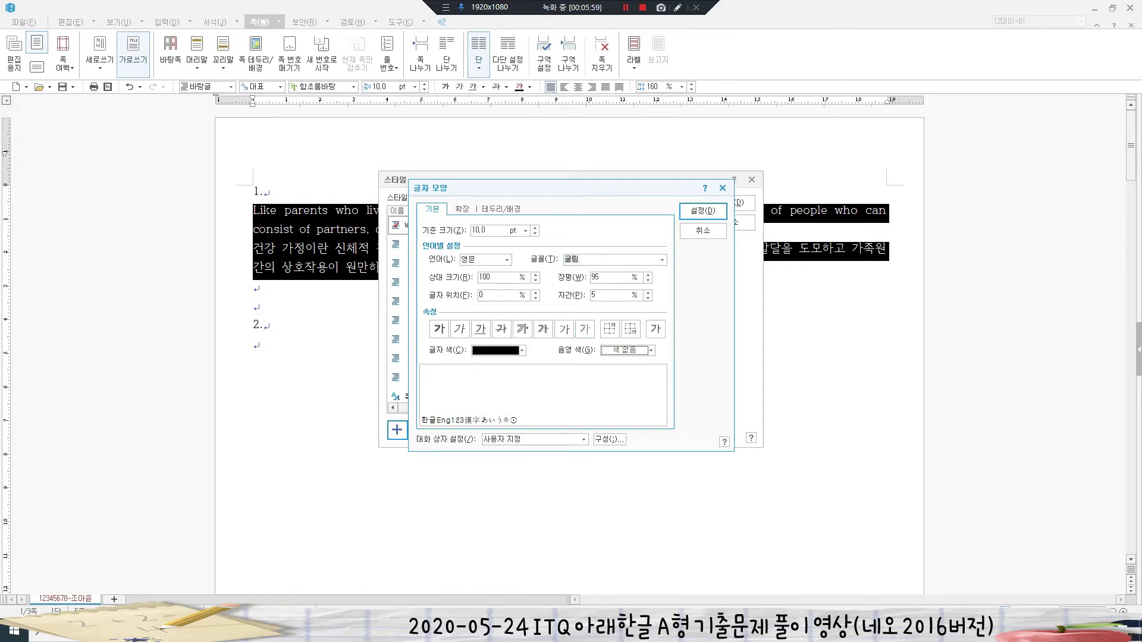
pyautogui.click(703, 211)
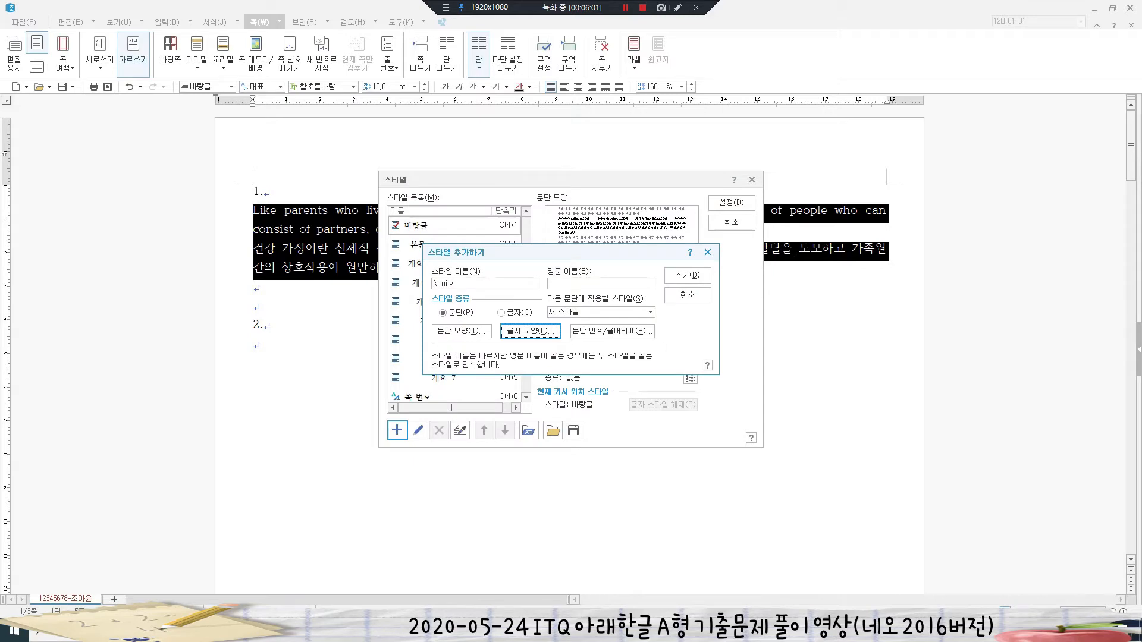
pyautogui.click(687, 274)
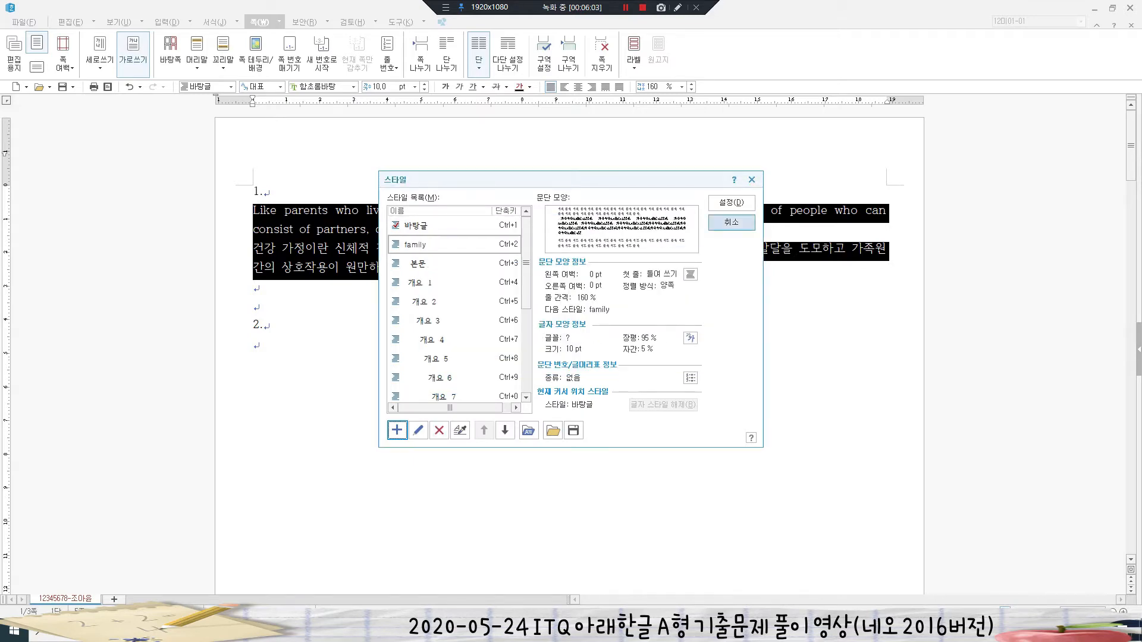
pyautogui.press('Return')
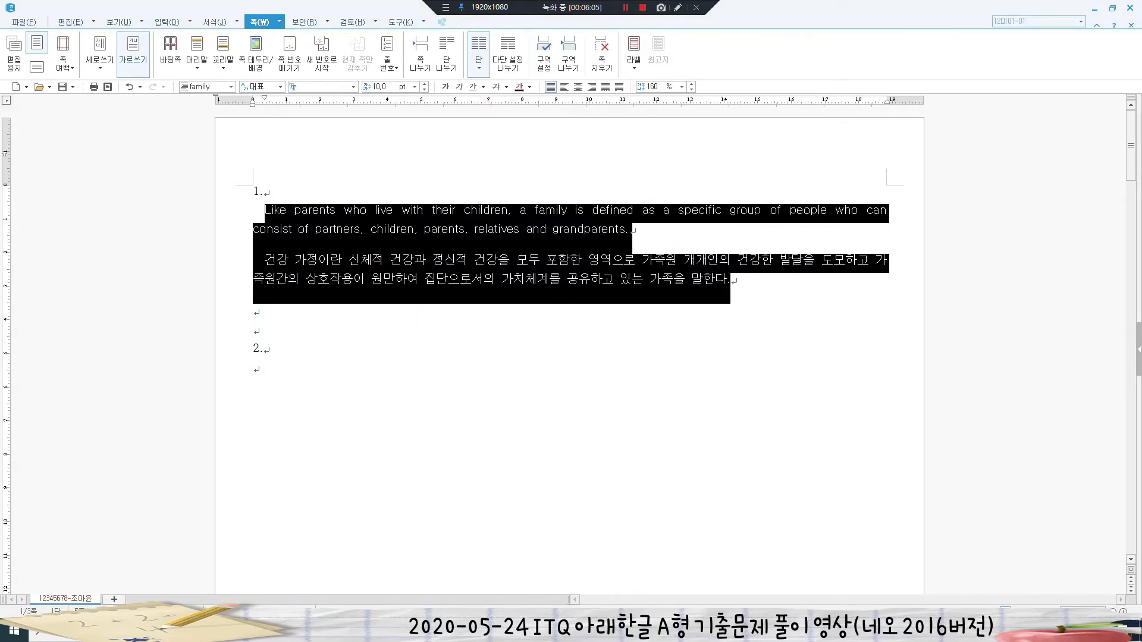
pyautogui.click(264, 349)
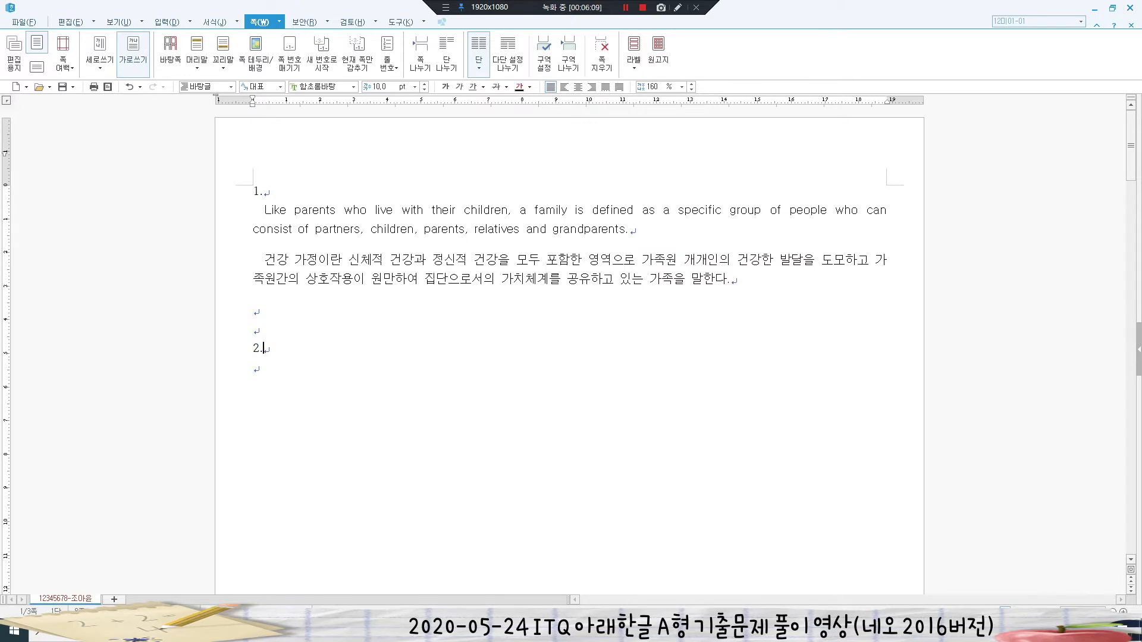
# - Verify the applied family style, review question 2 in the exam PDF, then open Create Table
pyautogui.click(289, 230)
pyautogui.click(257, 369)
pyautogui.hotkey('alt', 'Tab')
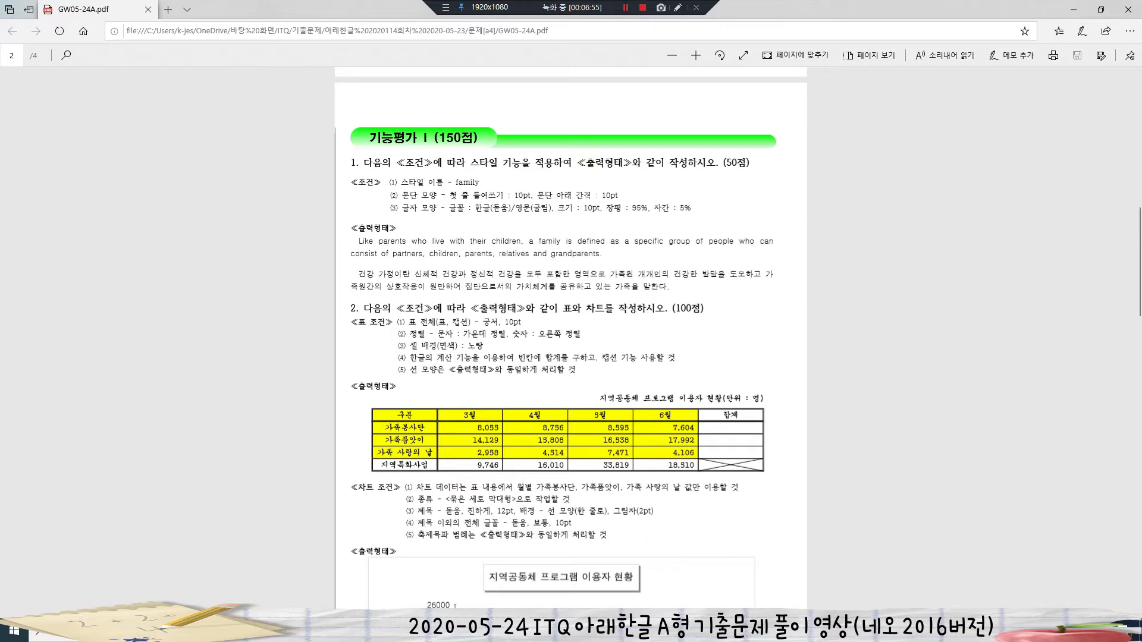
pyautogui.hotkey('alt', 'Tab')
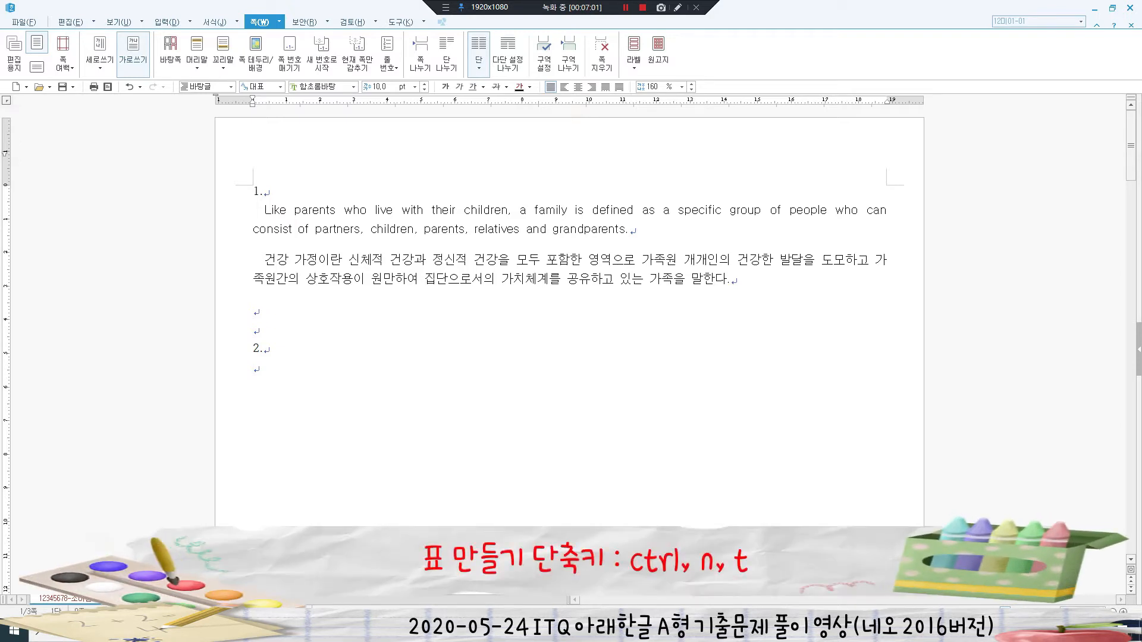
pyautogui.hotkey('ctrl', 'n')
pyautogui.press('t')
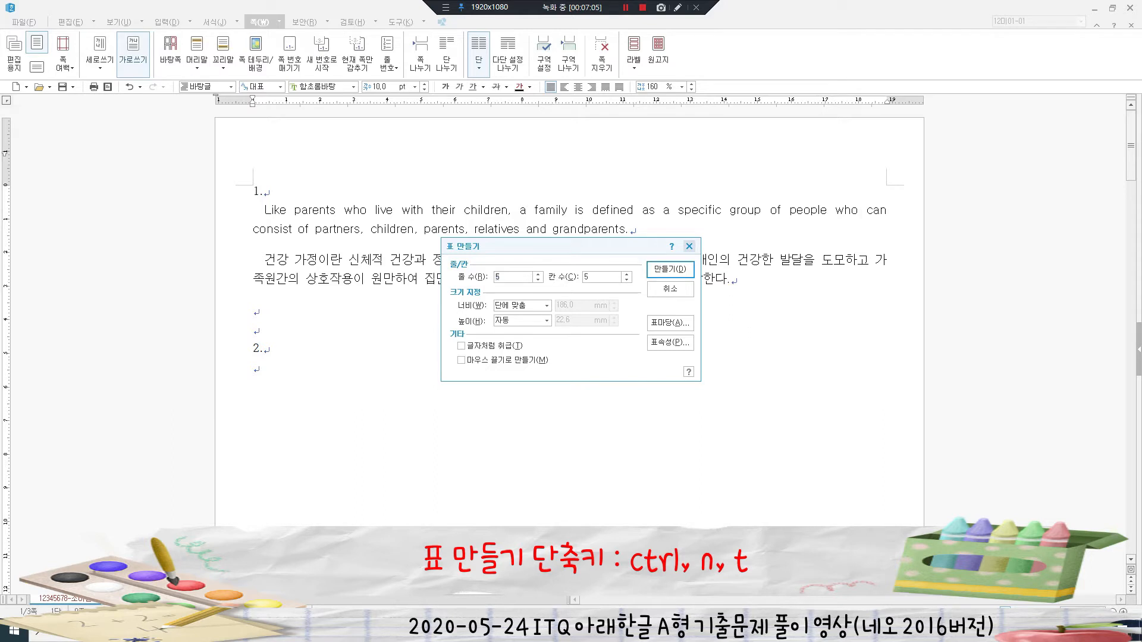
# - Insert a 5-row, 6-column table under answer 2 via Insert > Table
pyautogui.click(689, 246)
pyautogui.click(168, 22)
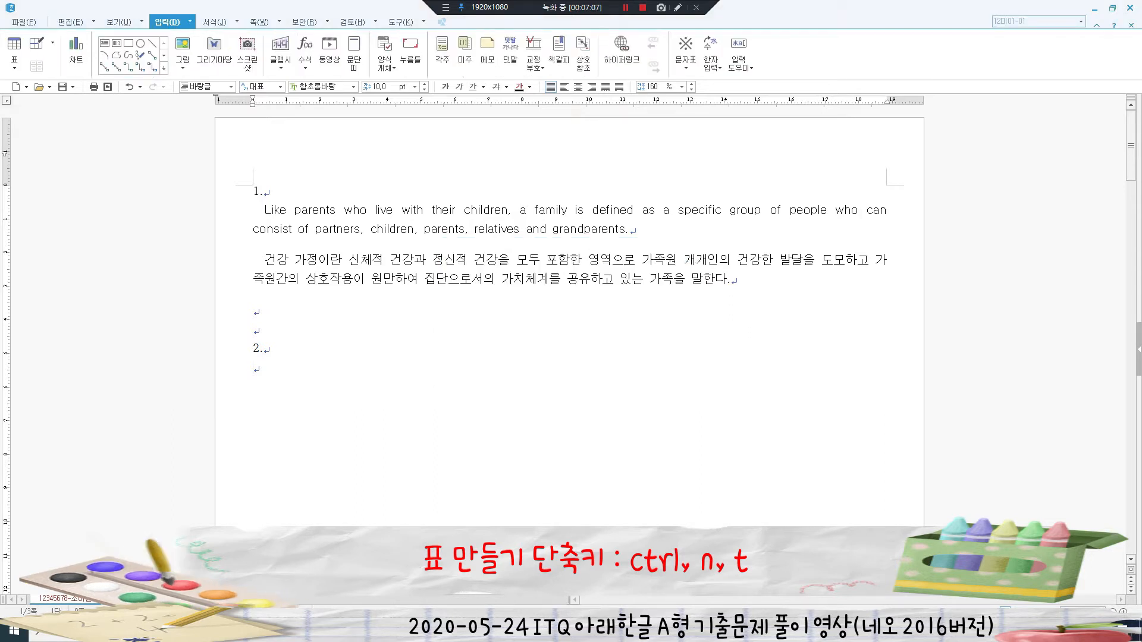
pyautogui.click(15, 48)
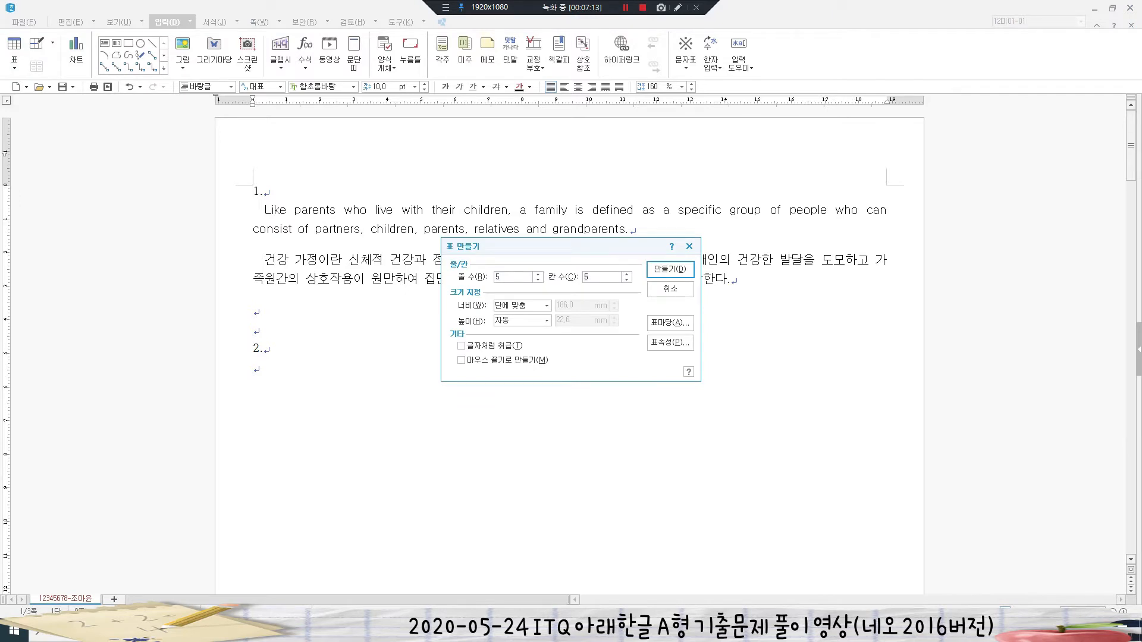
pyautogui.write('6')
pyautogui.press('Return')
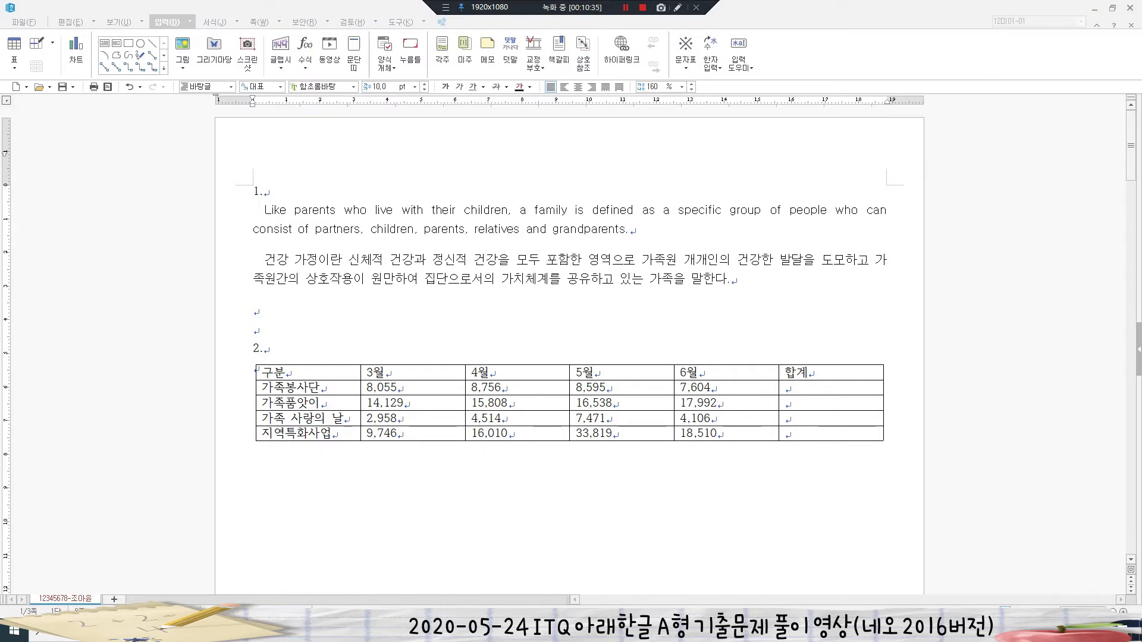
# - Block-select every cell of the table
pyautogui.click(286, 373)
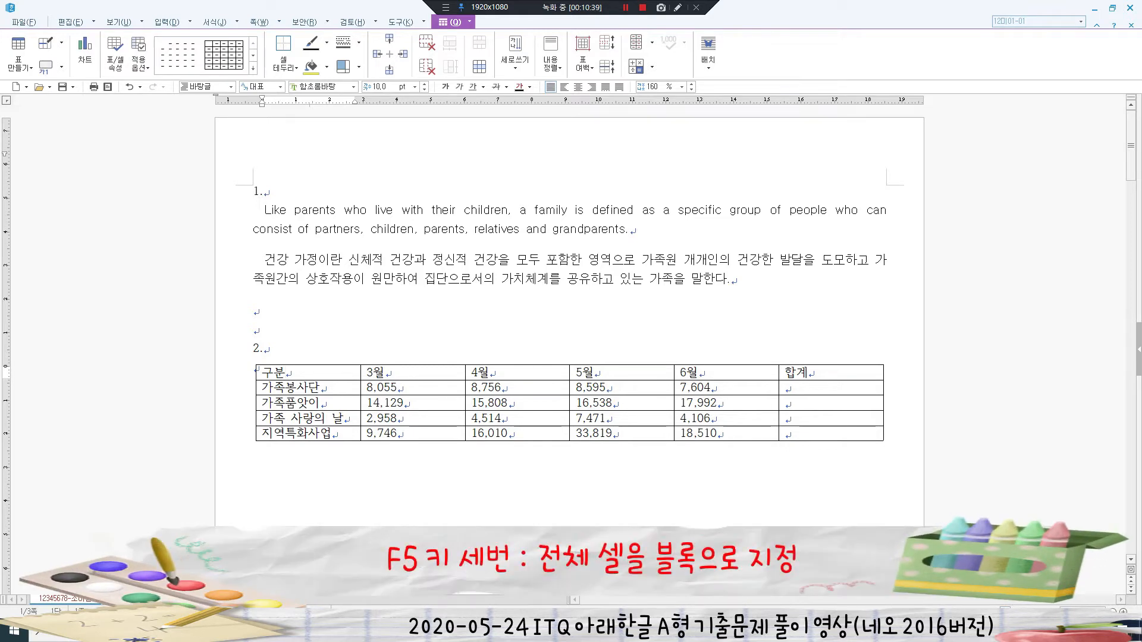
pyautogui.press('F5')
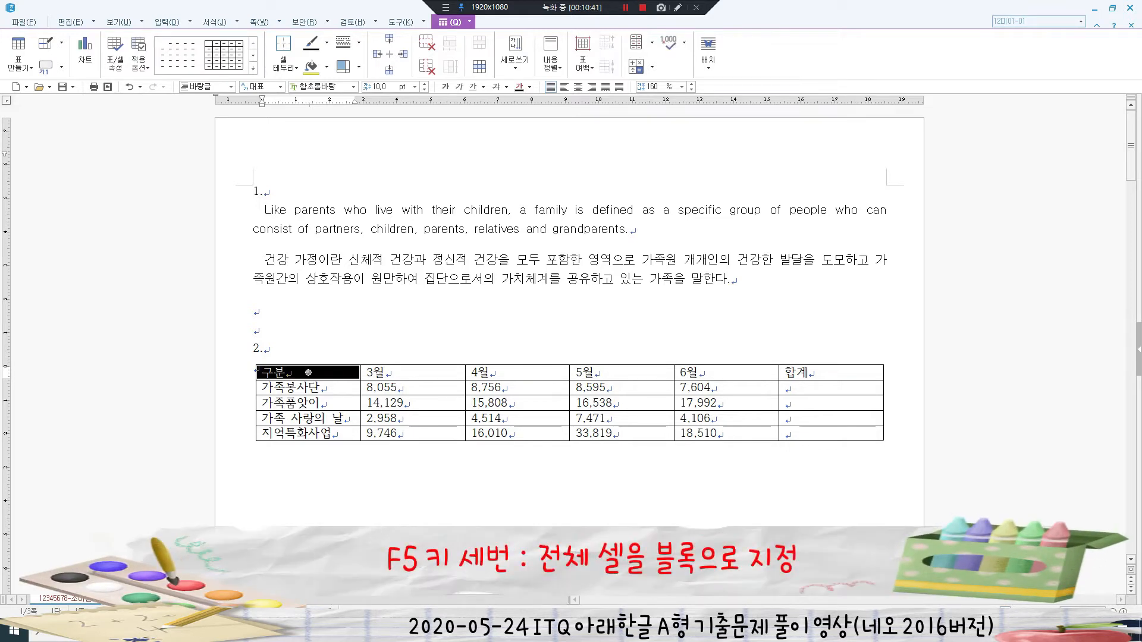
pyautogui.press('F5')
pyautogui.press('F5')
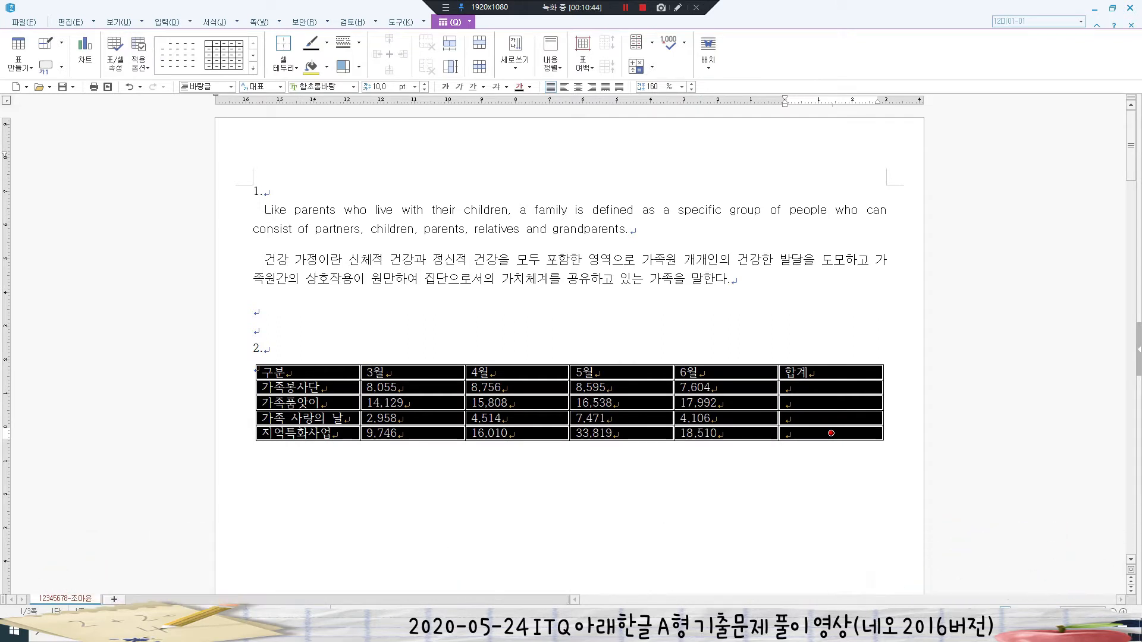
pyautogui.click(257, 310)
pyautogui.moveTo(308, 373); pyautogui.dragTo(831, 433)
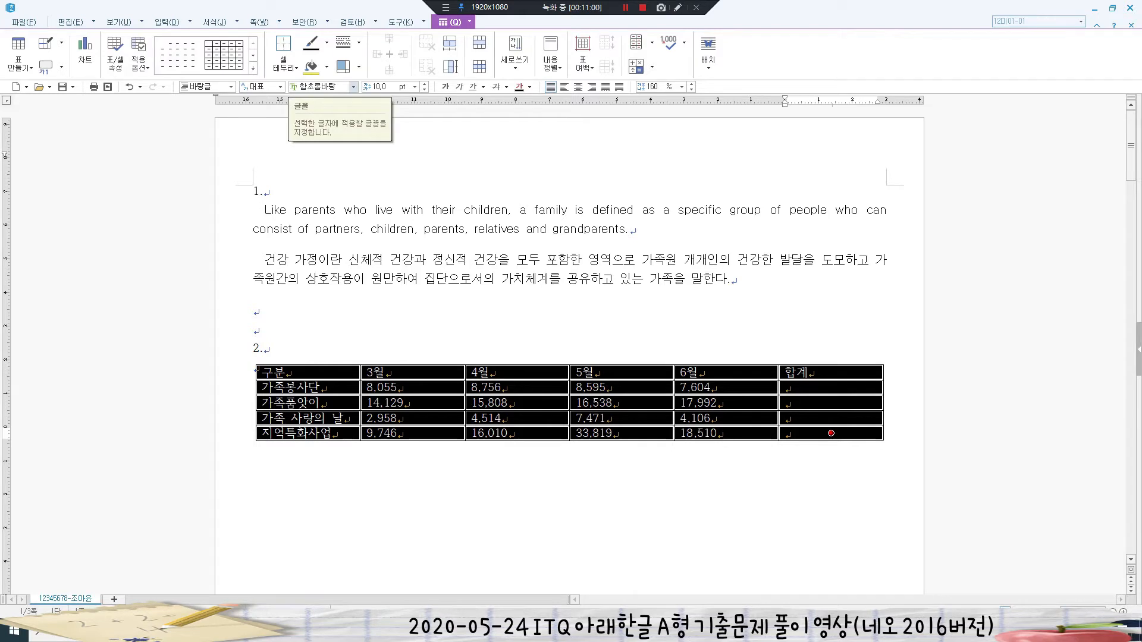
# - Set the table text font to 궁서 and centre all cells, then select the numeric data cells
pyautogui.click(354, 86)
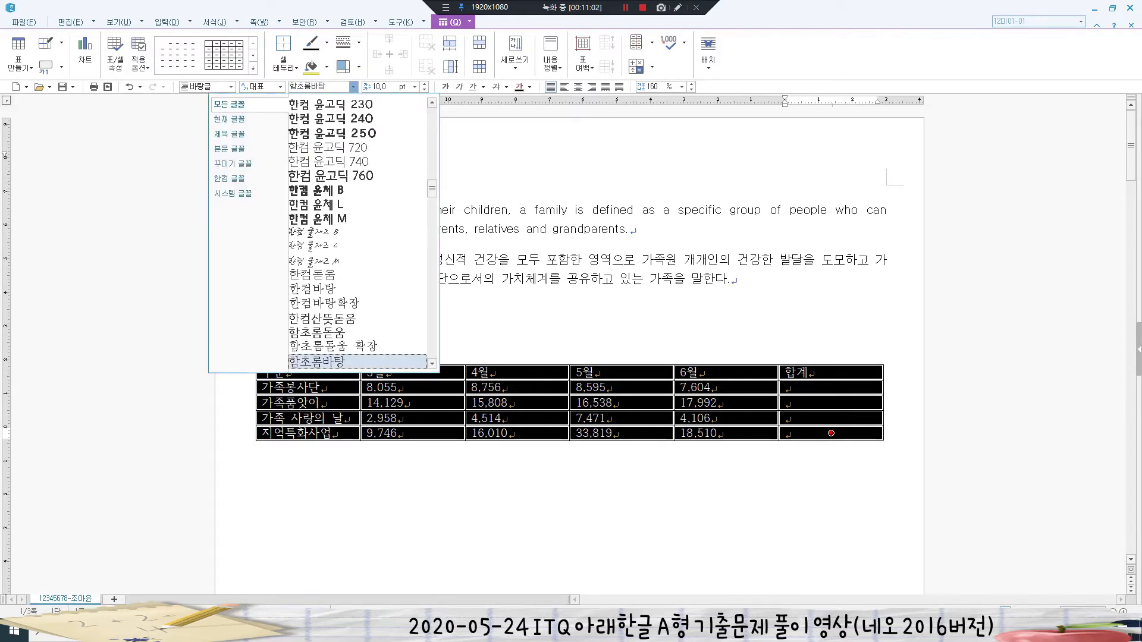
pyautogui.click(290, 86)
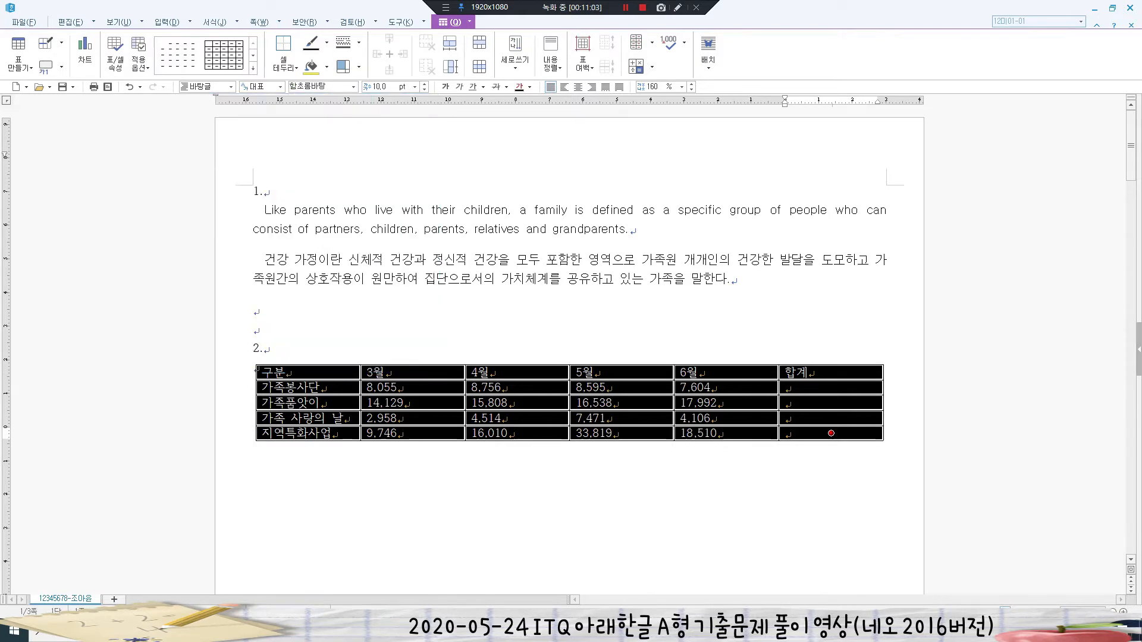
pyautogui.moveTo(328, 87); pyautogui.dragTo(281, 87)
pyautogui.write('r')
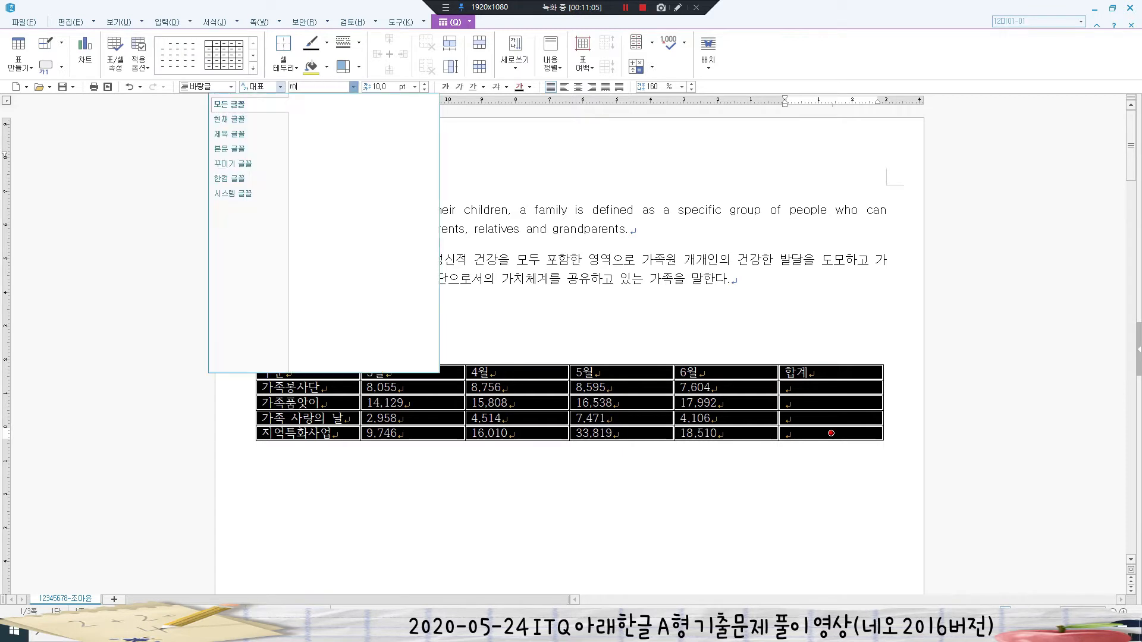
pyautogui.write('ndtj')
pyautogui.press('Return')
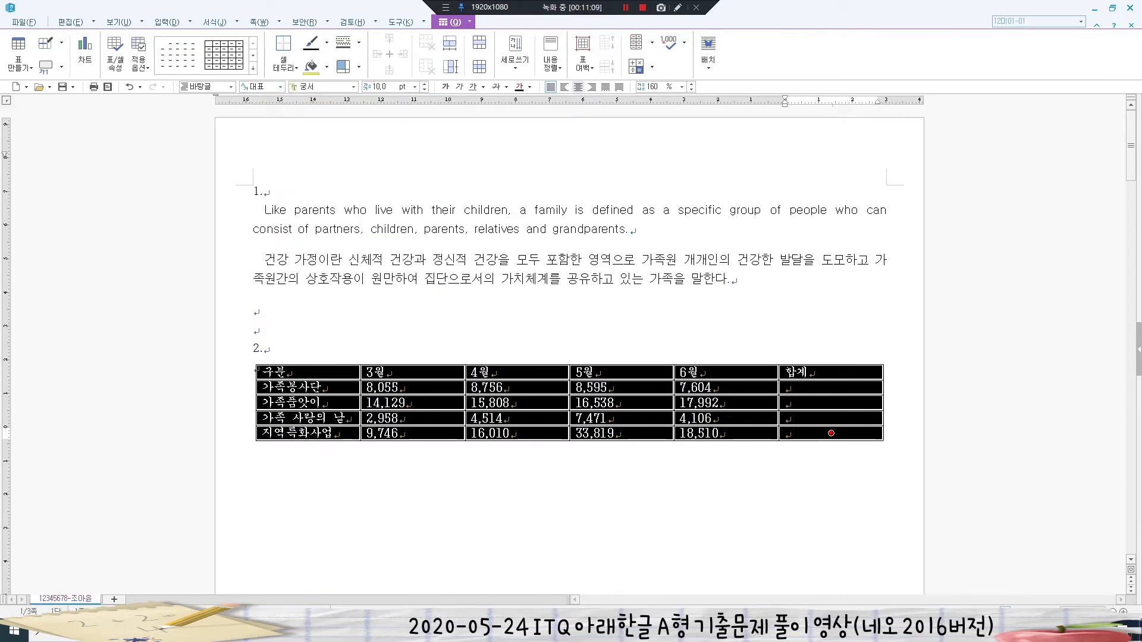
pyautogui.hotkey('ctrl', 'shift', 'c')
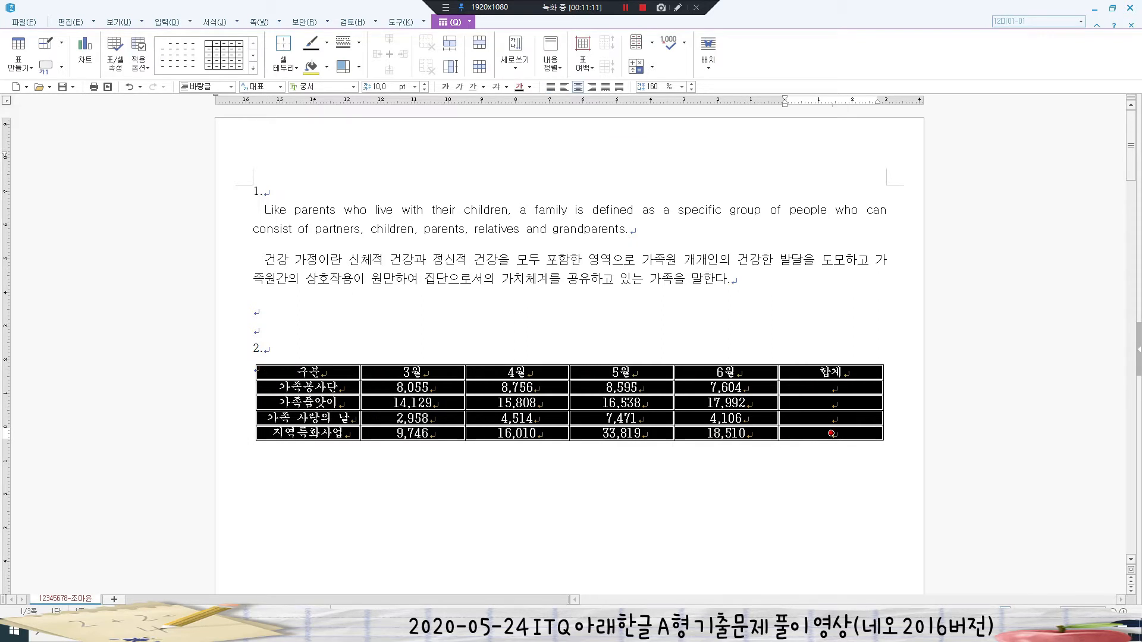
pyautogui.click(254, 311)
pyautogui.moveTo(413, 388); pyautogui.dragTo(831, 434)
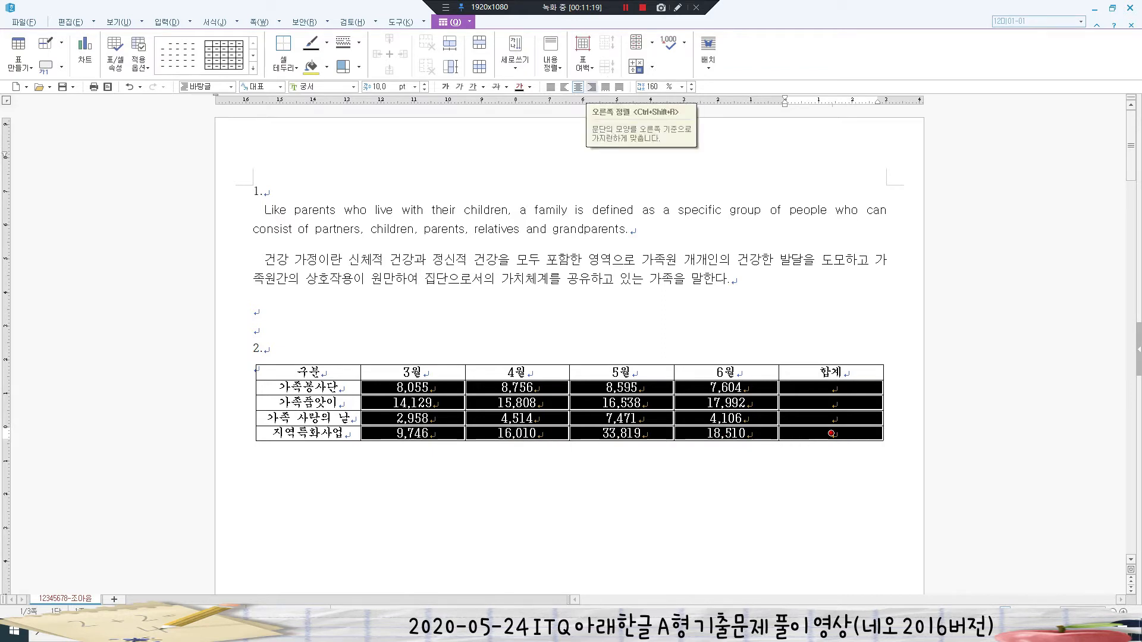
# - Right-align the selected numeric cells, then select the heading row and first three data rows
pyautogui.click(591, 87)
pyautogui.click(255, 311)
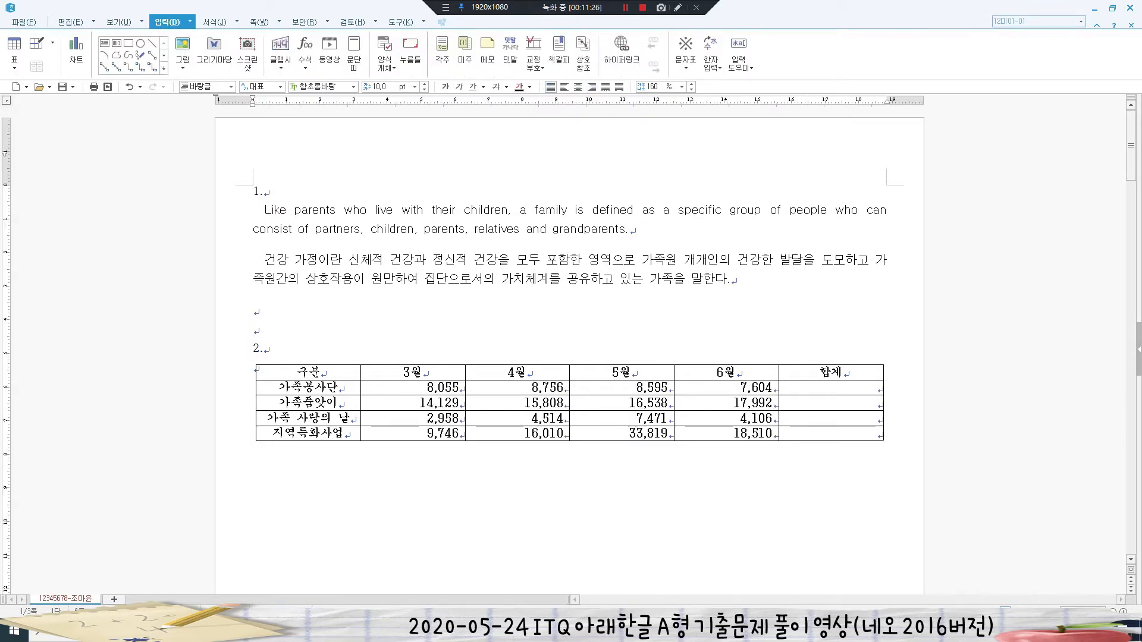
pyautogui.moveTo(279, 372); pyautogui.dragTo(726, 418)
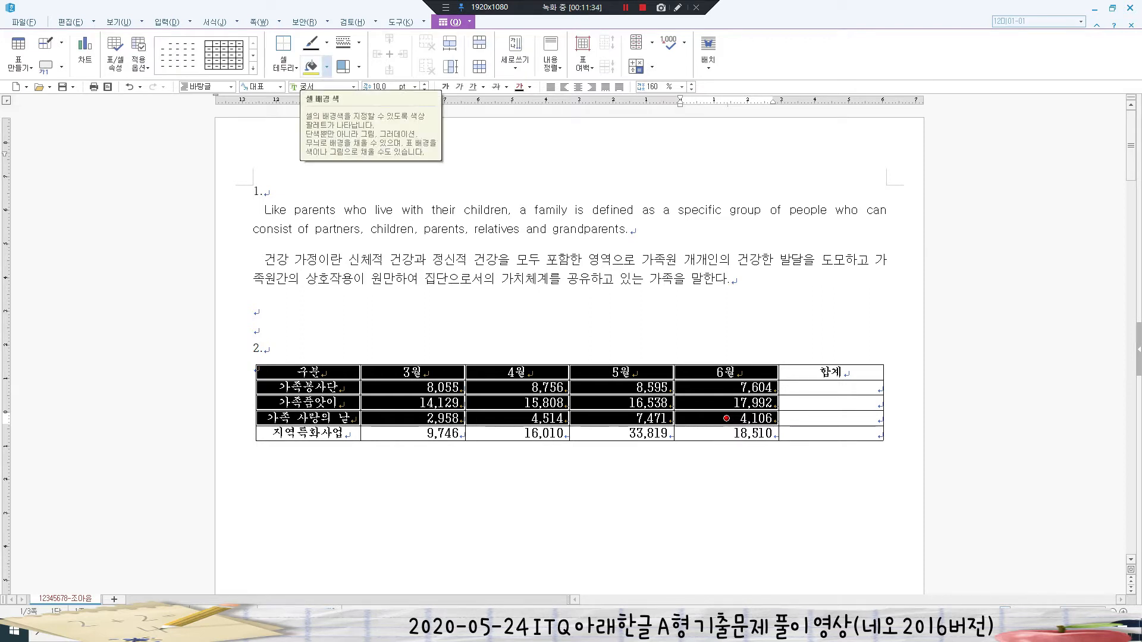
# - Fill the selected header and data cells with 노랑 from the 오피스 colour theme
pyautogui.click(327, 67)
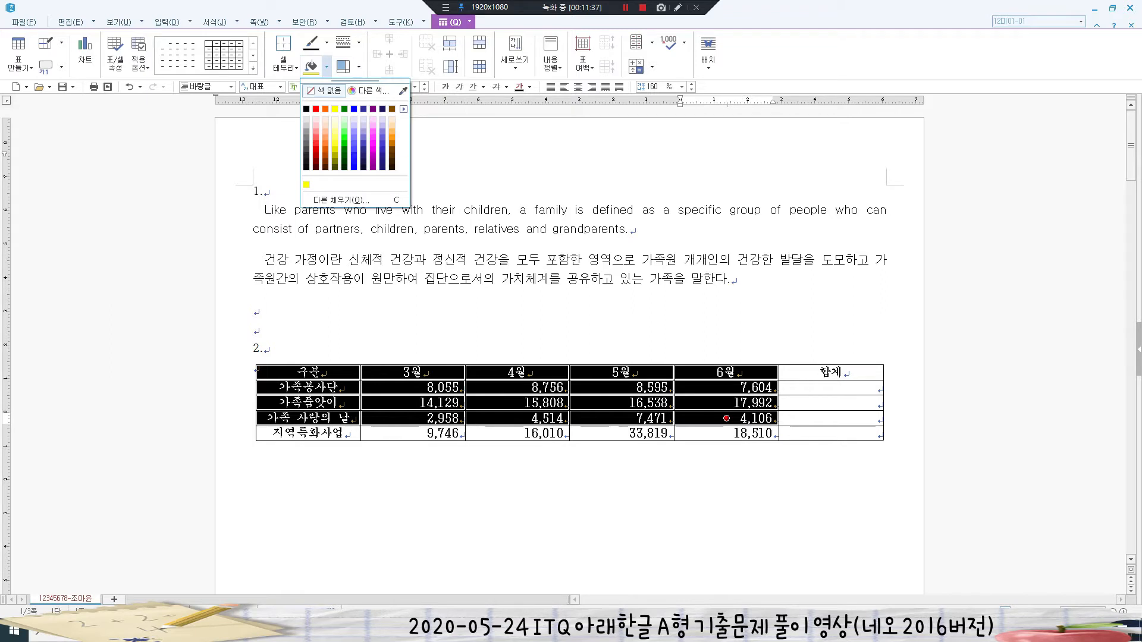
pyautogui.click(404, 108)
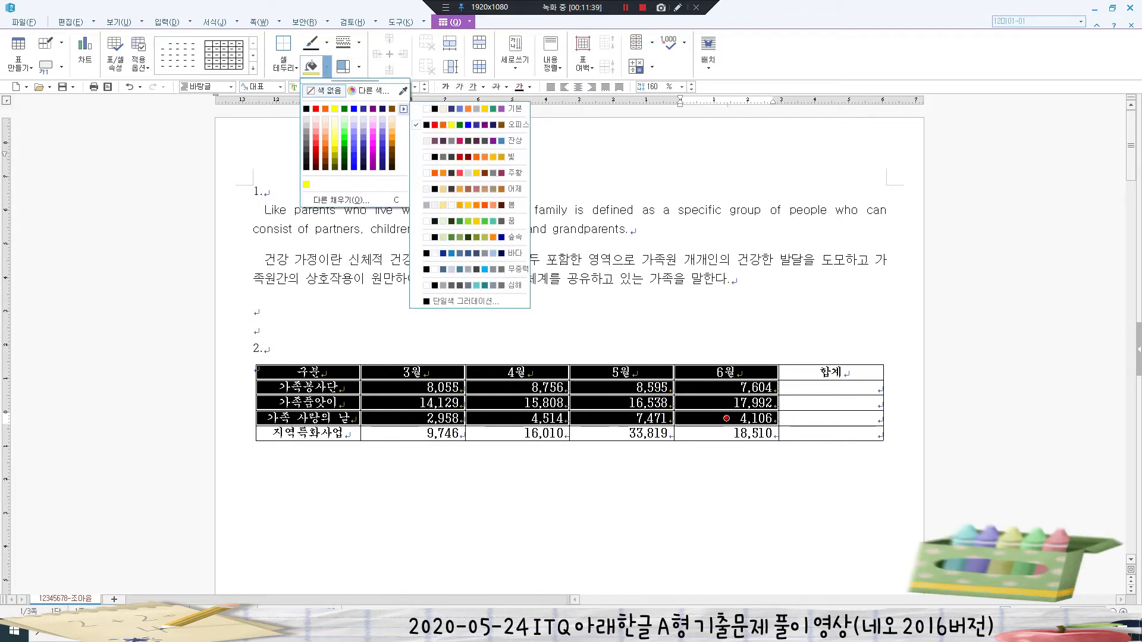
pyautogui.click(403, 109)
pyautogui.click(404, 109)
pyautogui.click(403, 108)
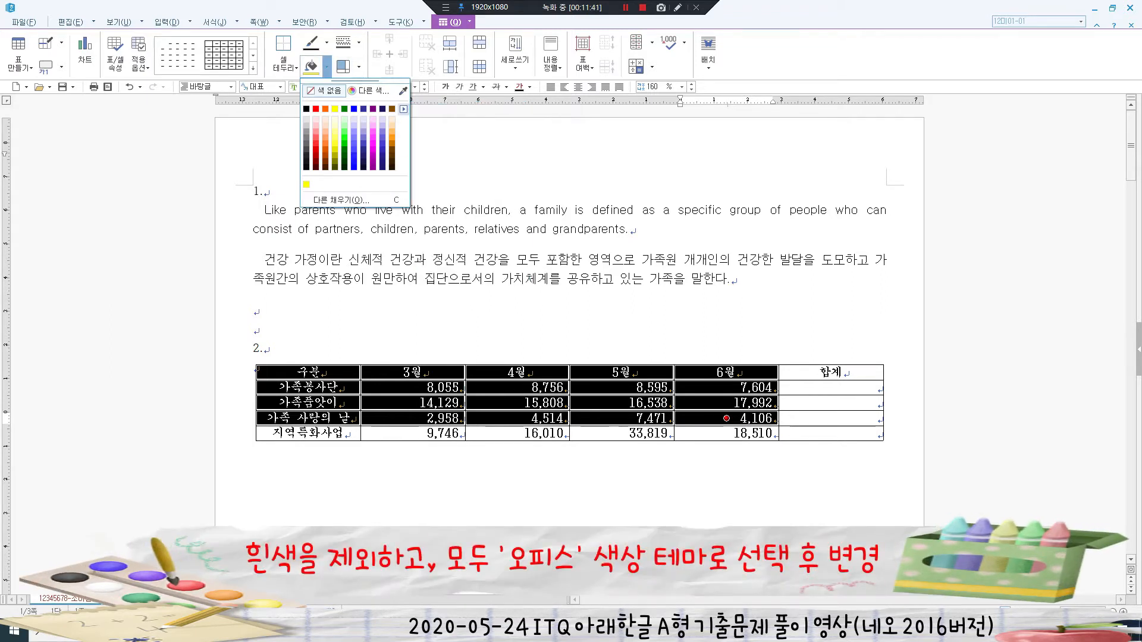
pyautogui.click(404, 108)
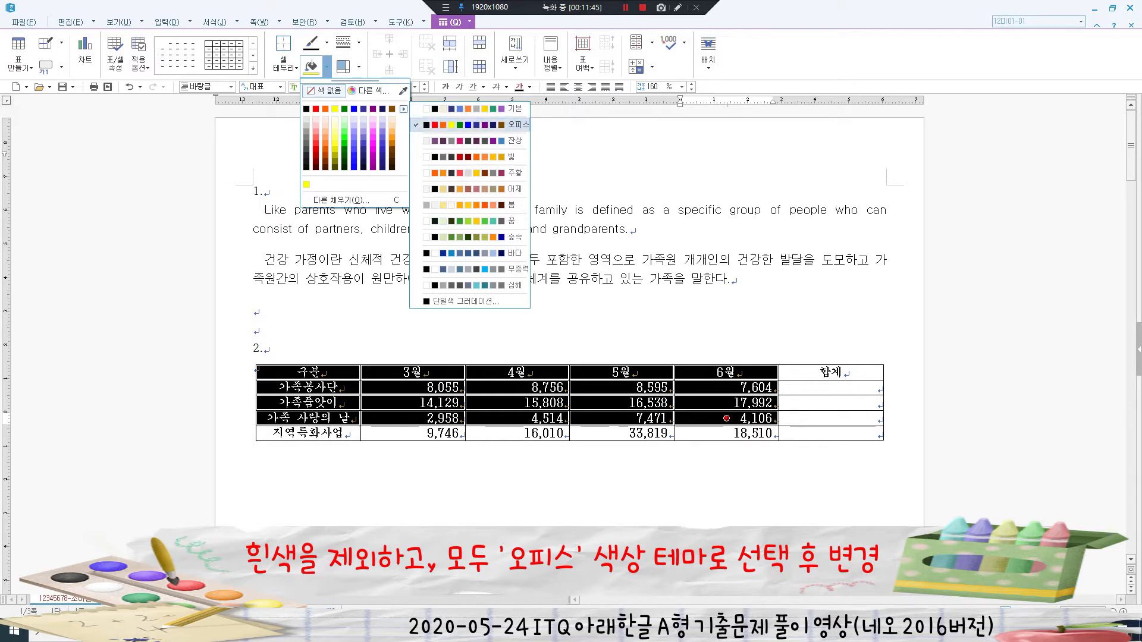
pyautogui.click(470, 125)
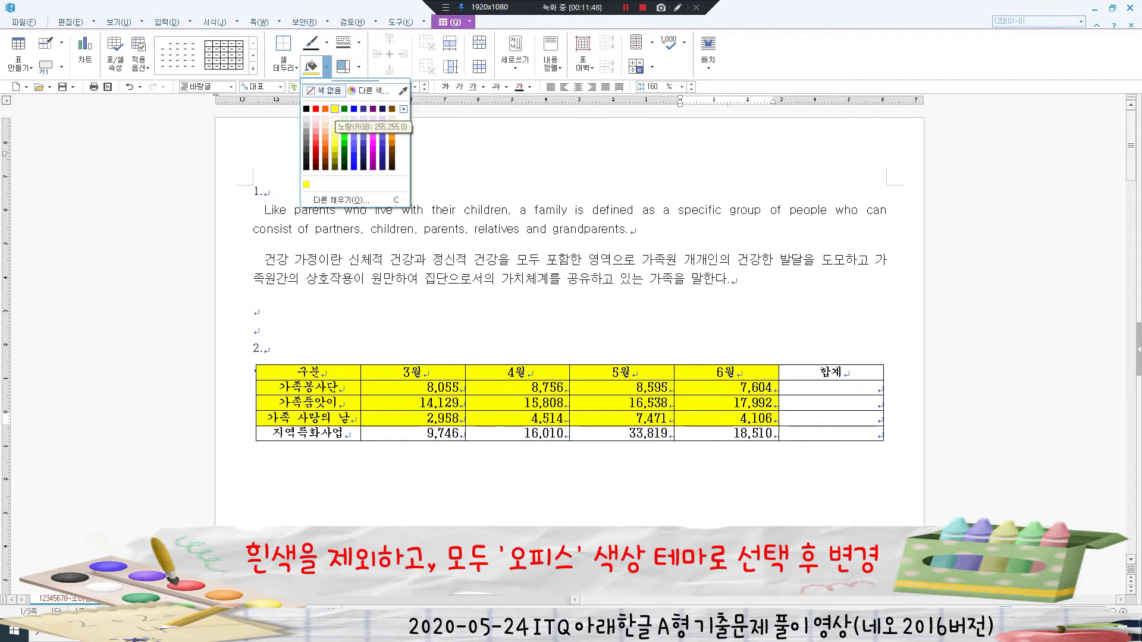
pyautogui.click(335, 109)
pyautogui.press('Escape')
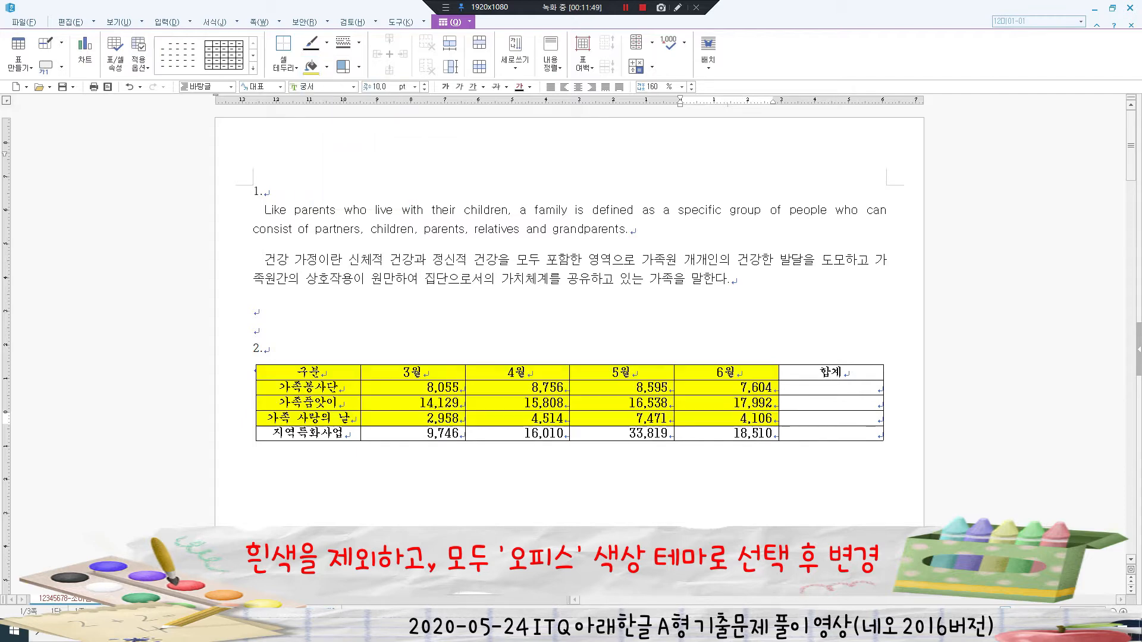
pyautogui.hotkey('shift', 'Escape')
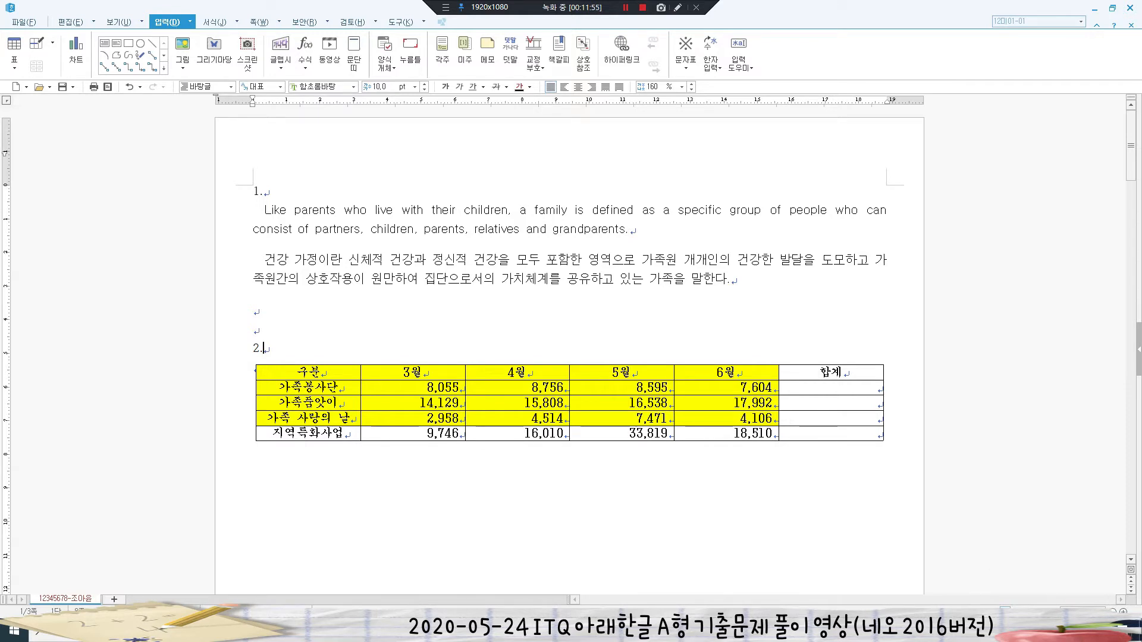
# - Use 블록 합계 to total three rows into 합계 (33,010, 64,467, 19,049), then select the whole table
pyautogui.click(877, 388)
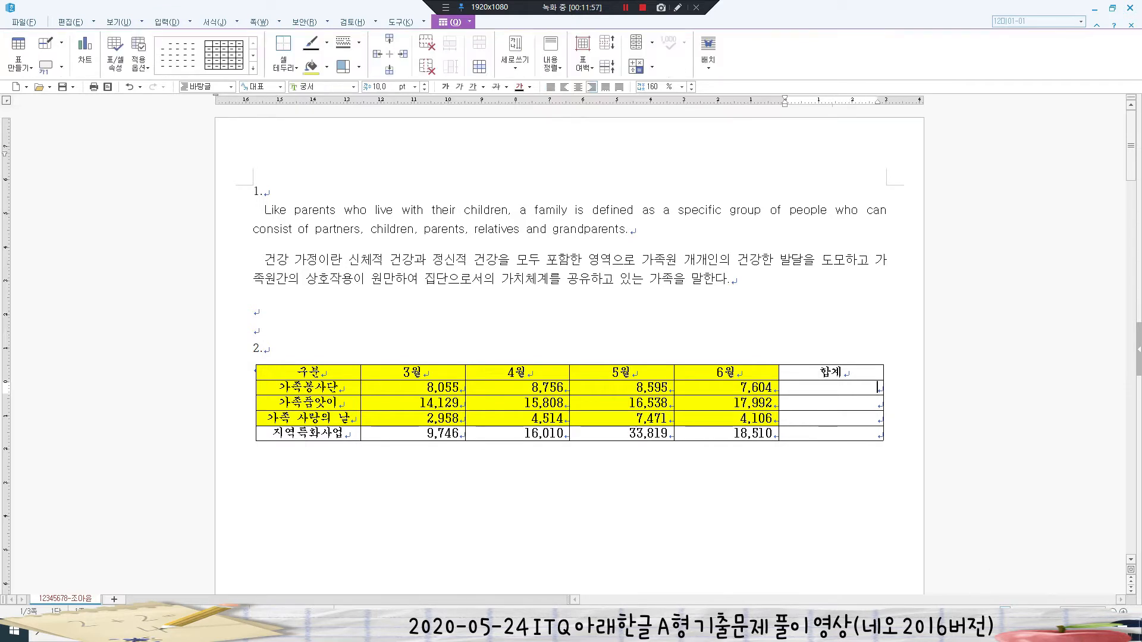
pyautogui.moveTo(440, 388); pyautogui.dragTo(831, 418)
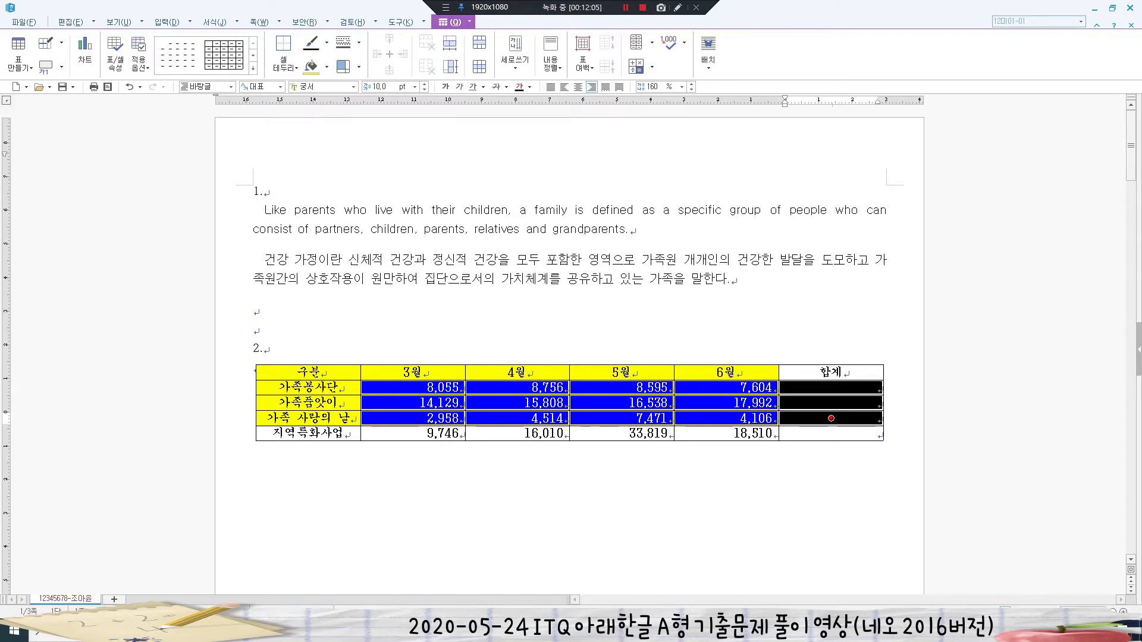
pyautogui.rightClick(514, 386)
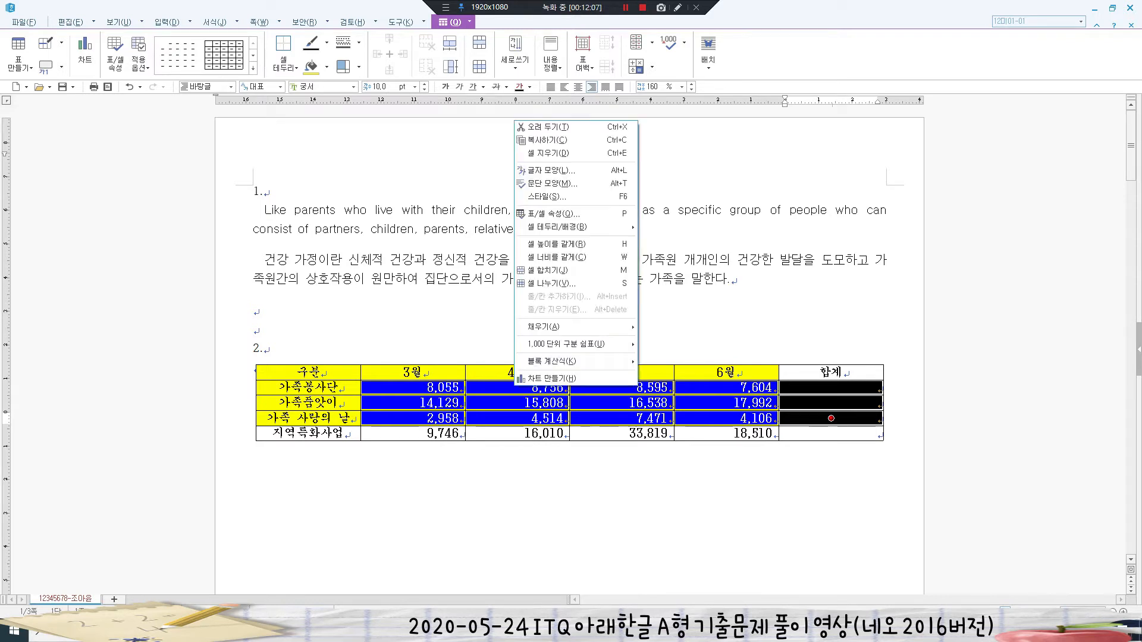
pyautogui.moveTo(552, 362)
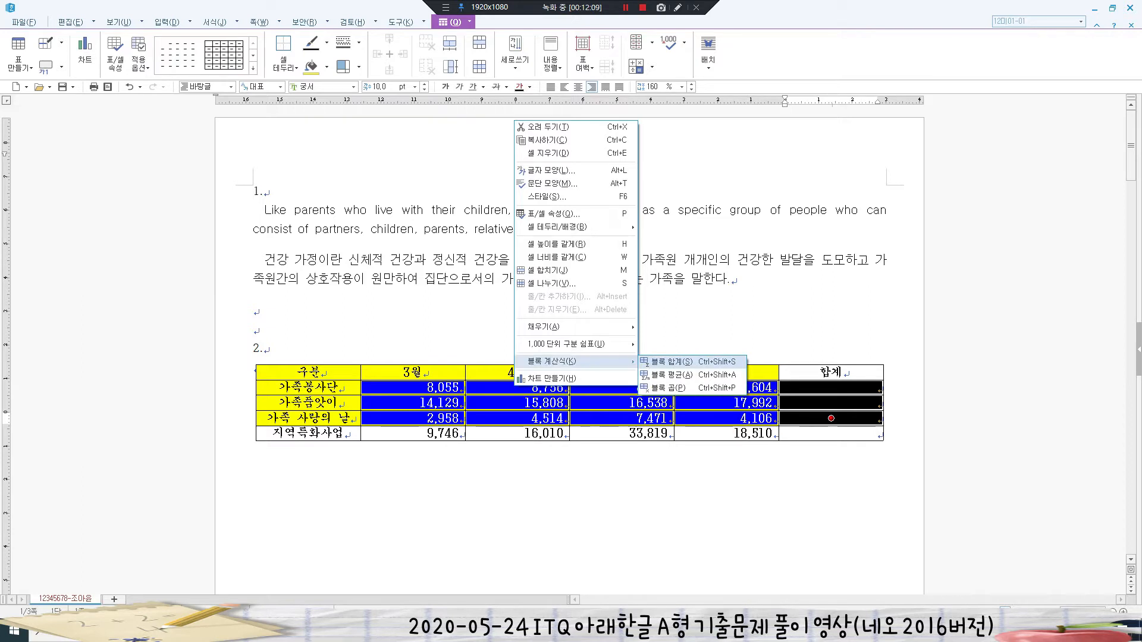
pyautogui.click(672, 362)
pyautogui.click(254, 367)
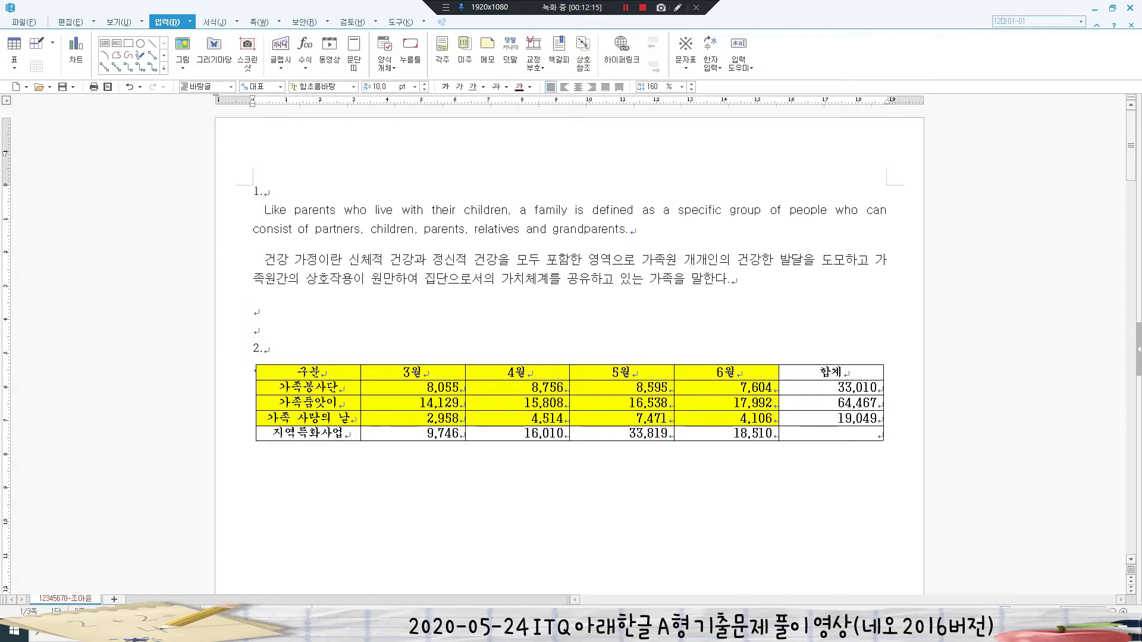
pyautogui.scroll(-1, 569, 356)
pyautogui.moveTo(270, 318); pyautogui.dragTo(831, 379)
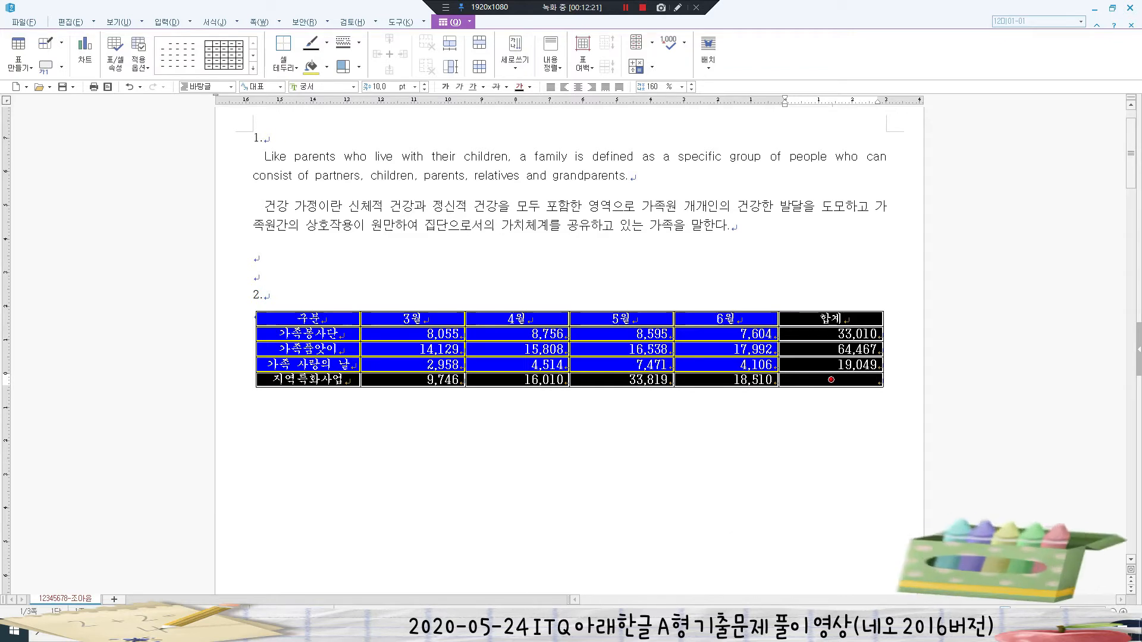
# - Apply a 0.5 mm double solid line to the table's outer edges
pyautogui.press('l')
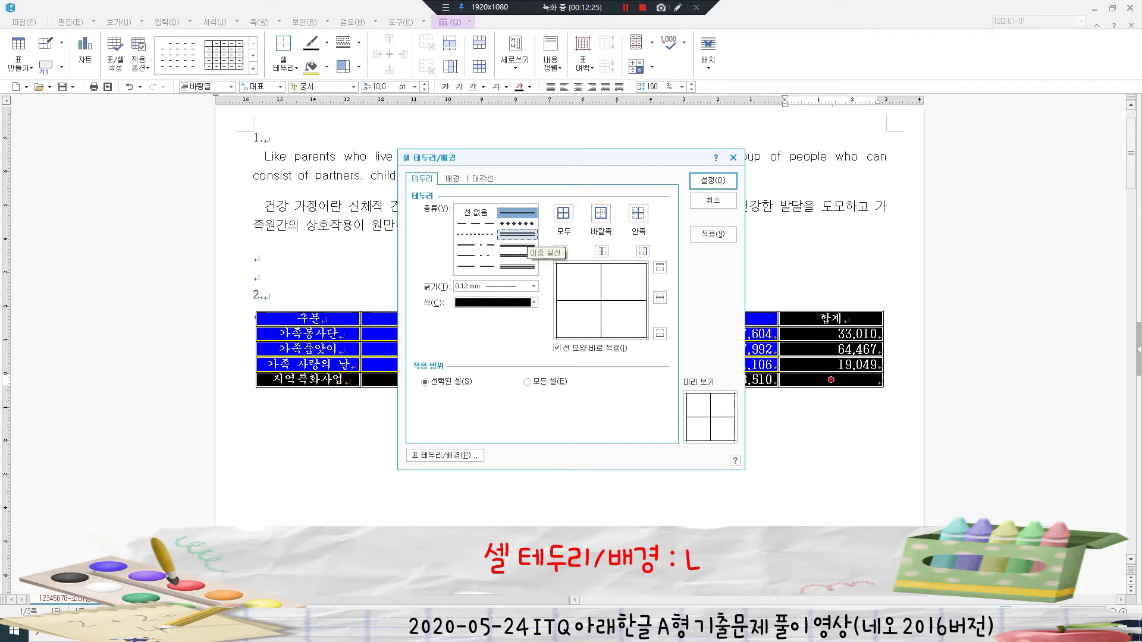
pyautogui.click(518, 235)
pyautogui.click(601, 212)
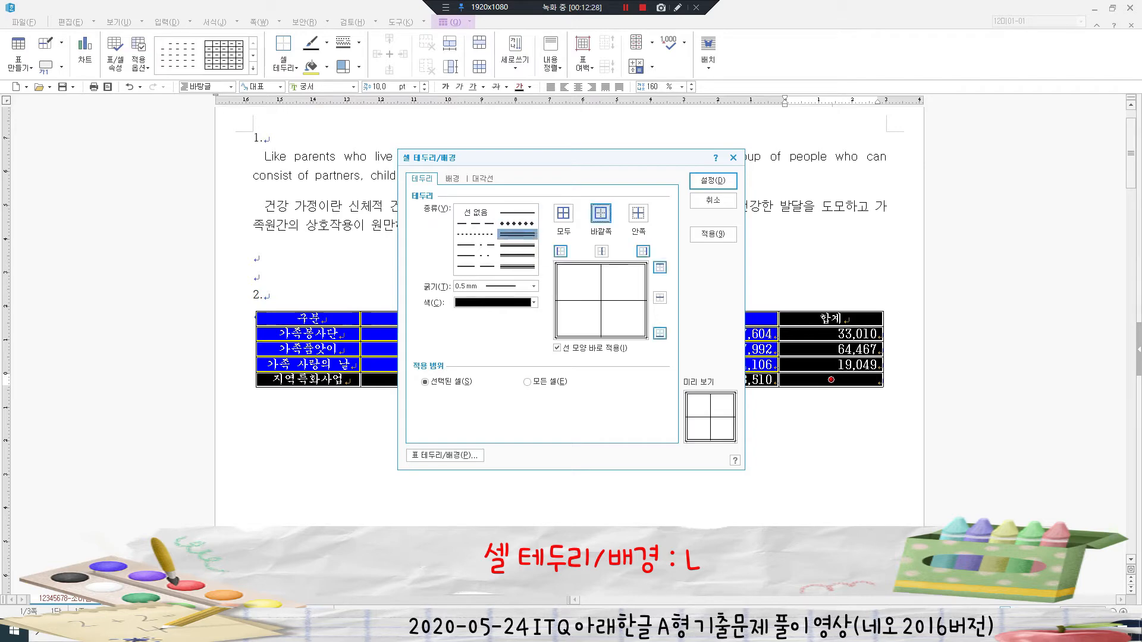
pyautogui.click(713, 180)
pyautogui.click(552, 379)
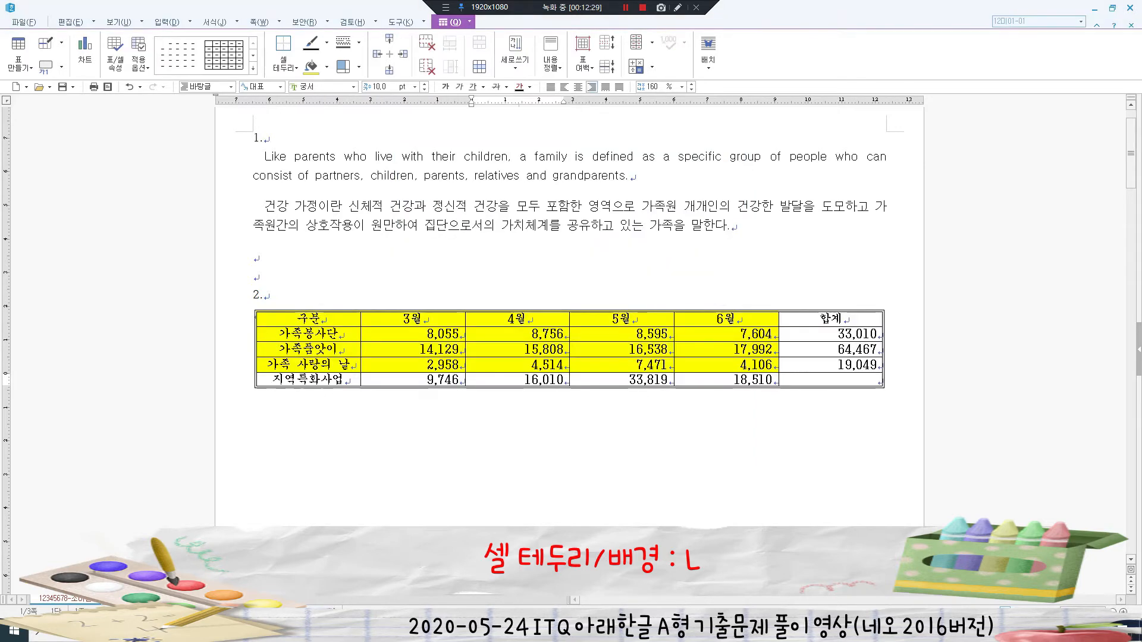
# - Put a double line on the right edge of the first column, 구분 to 지역특화사업
pyautogui.click(309, 319)
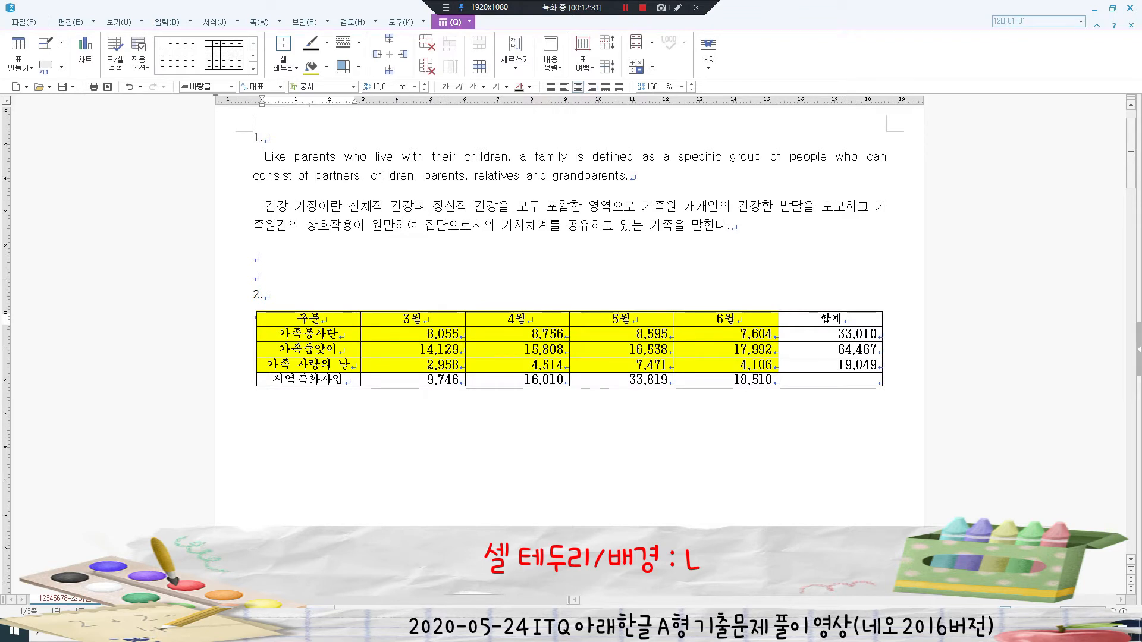
pyautogui.moveTo(310, 319); pyautogui.dragTo(309, 380)
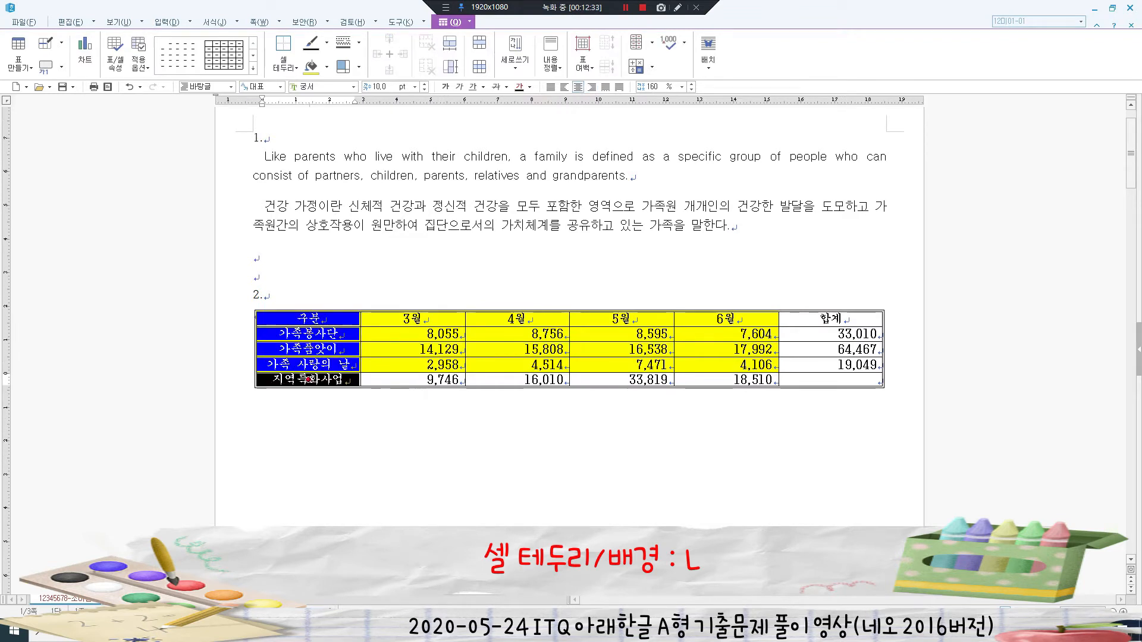
pyautogui.press('l')
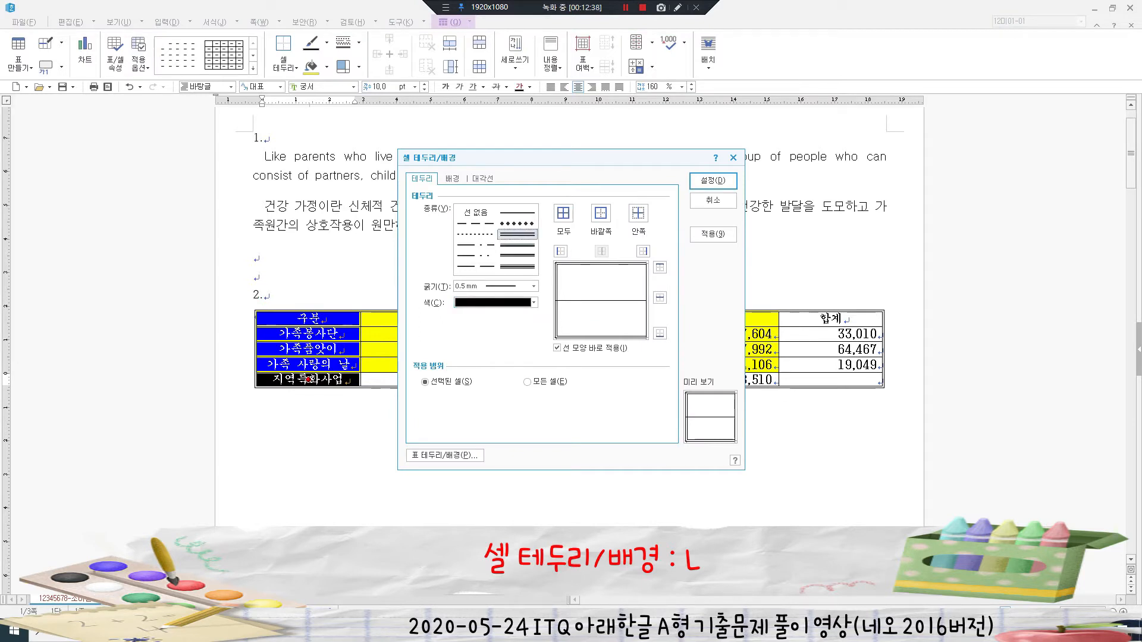
pyautogui.click(643, 251)
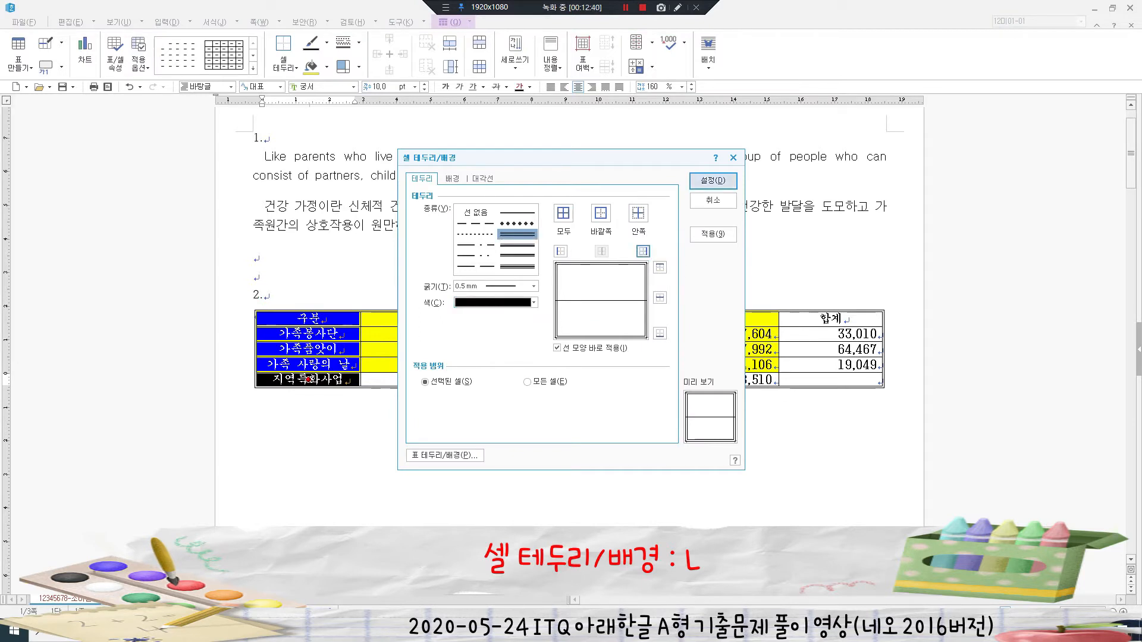
pyautogui.press('Return')
pyautogui.click(428, 379)
# - Put a double line under the header row from 구분 to 합계
pyautogui.moveTo(308, 320); pyautogui.dragTo(831, 319)
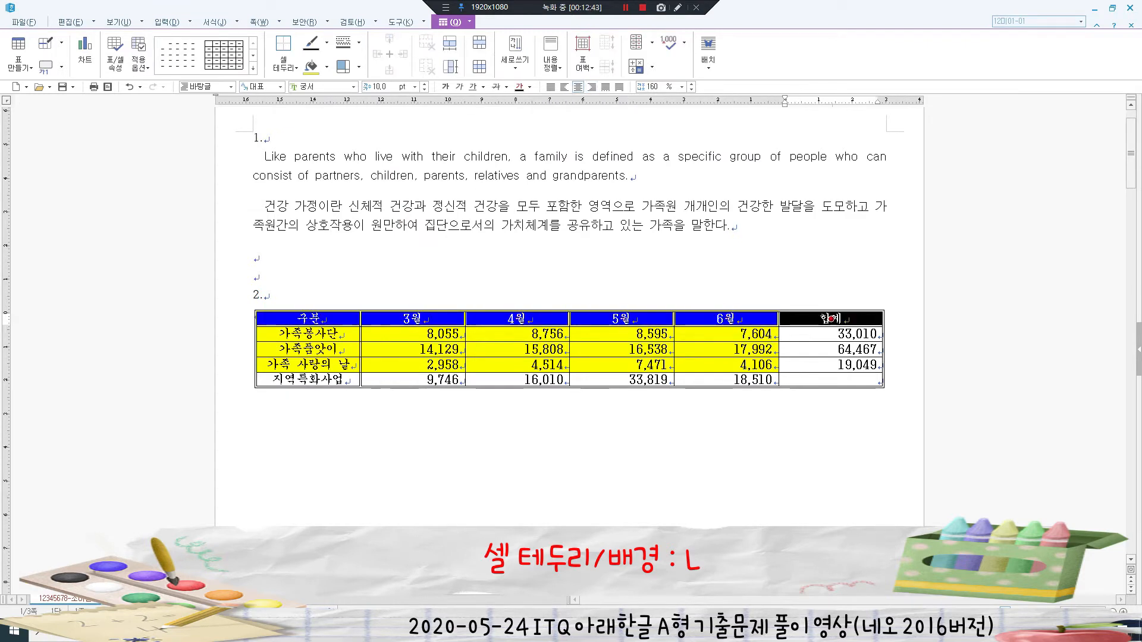
pyautogui.press('l')
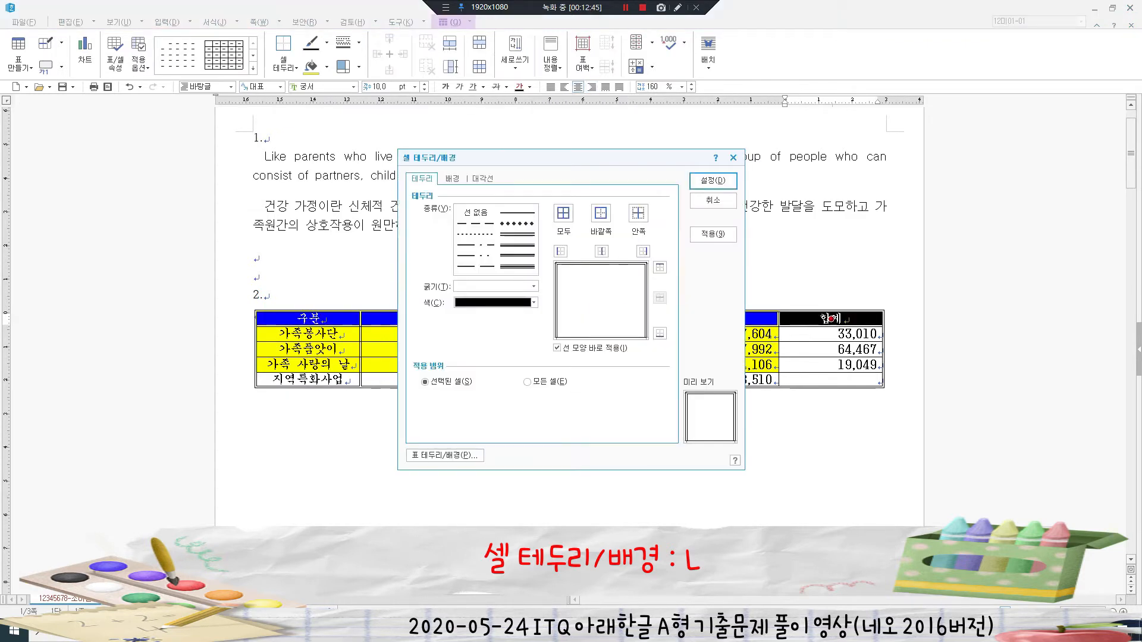
pyautogui.click(517, 235)
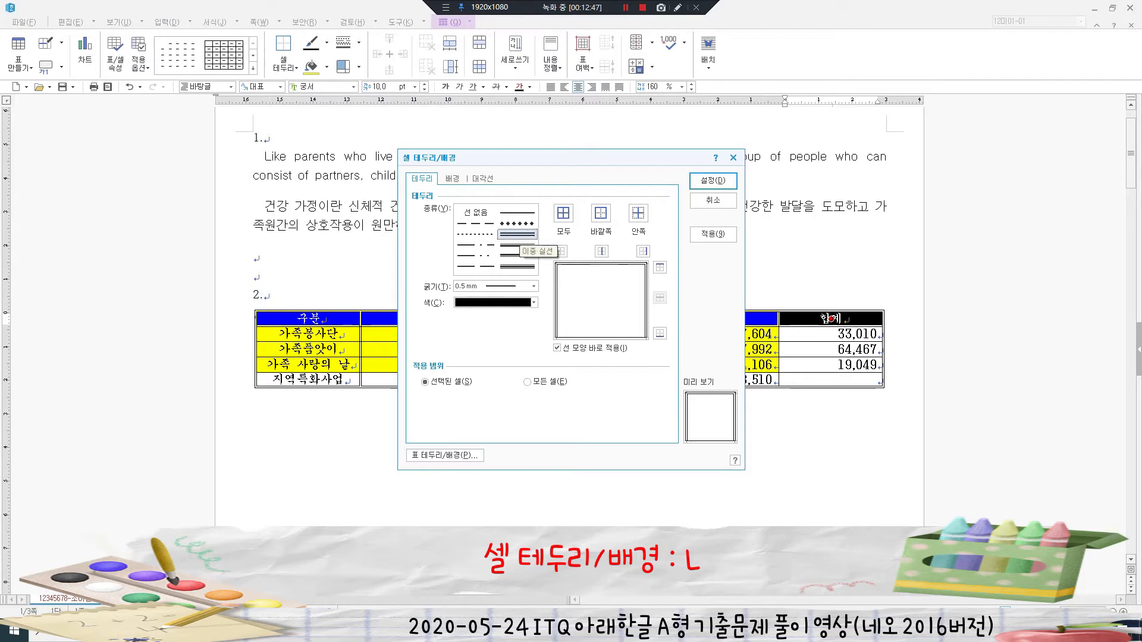
pyautogui.click(660, 333)
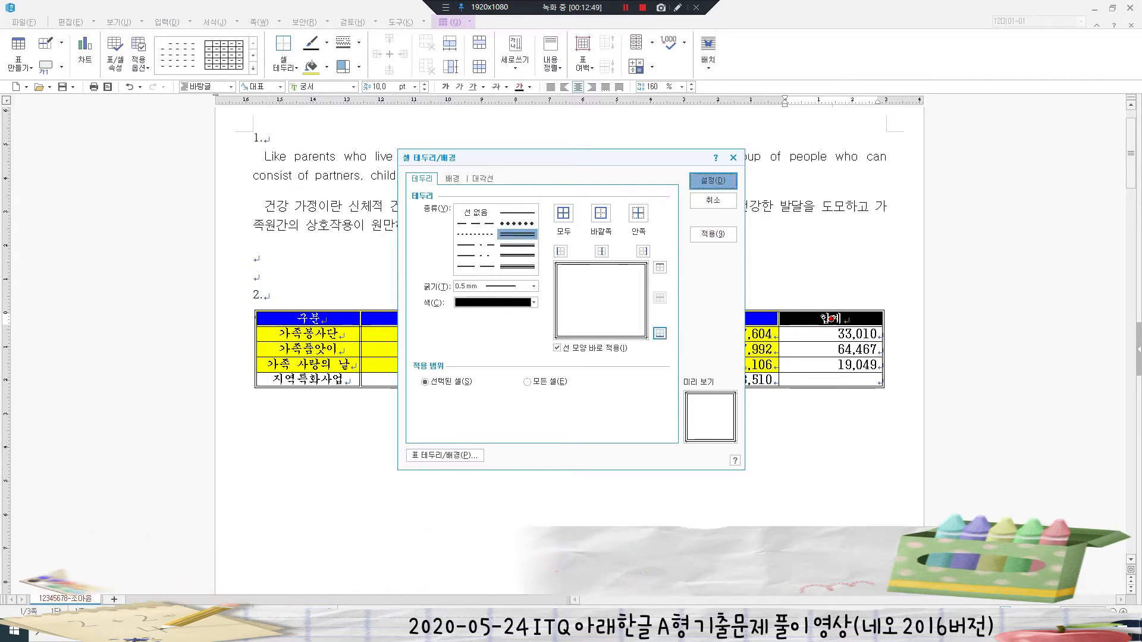
pyautogui.press('Return')
pyautogui.click(527, 379)
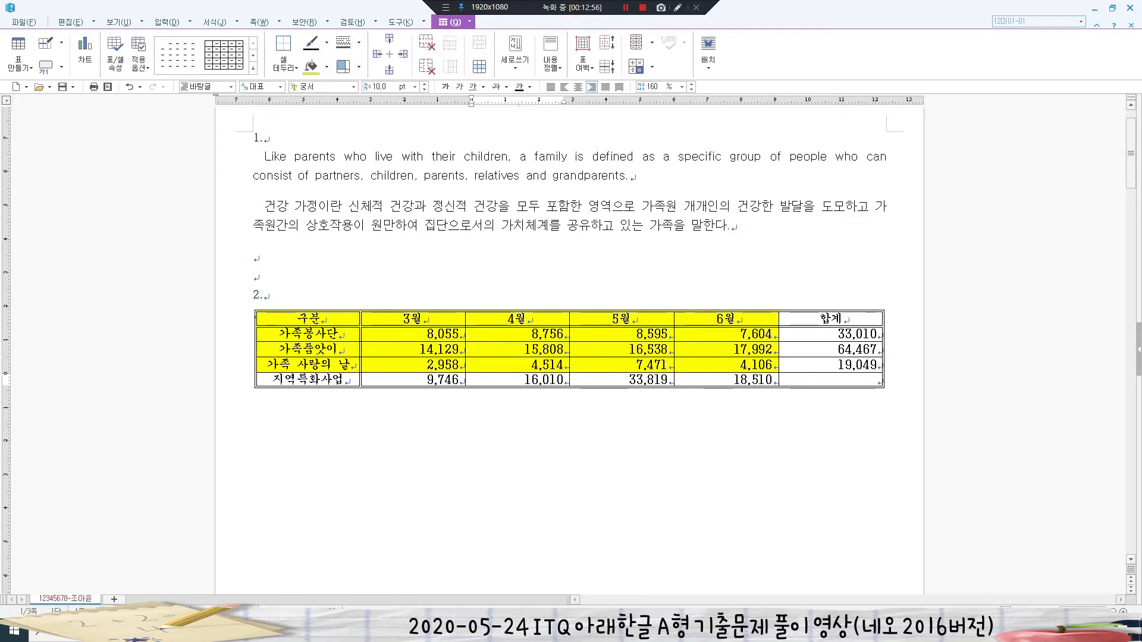
pyautogui.hotkey('shift', 'Escape')
pyautogui.click(256, 276)
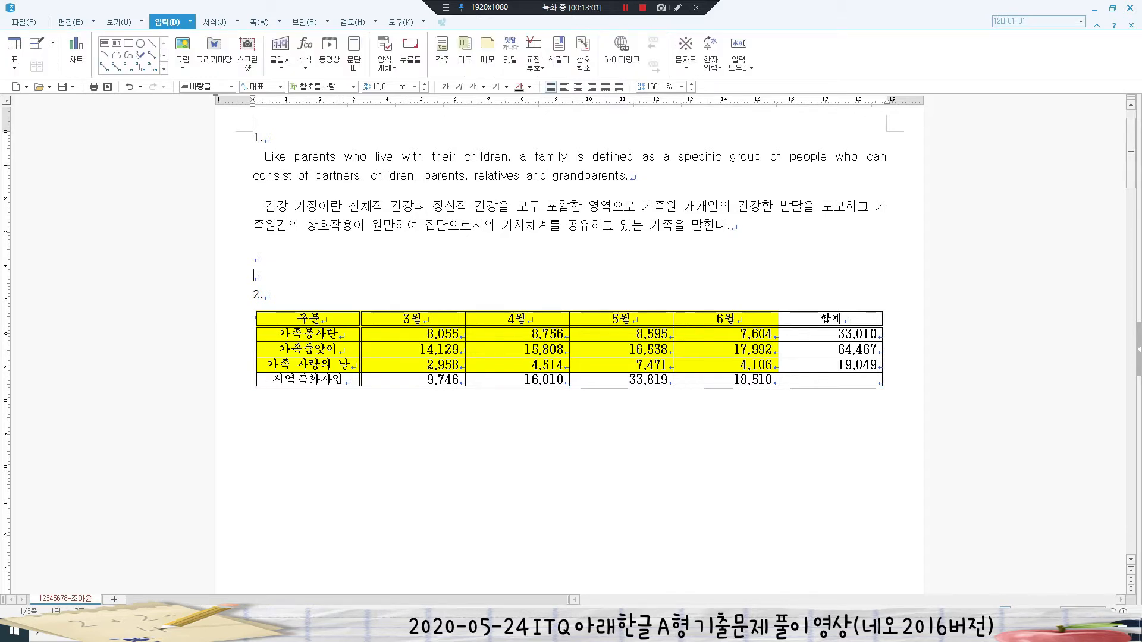
# - Draw crossed \ and / diagonals in the empty 합계 cell of the 지역특화사업 row
pyautogui.click(877, 380)
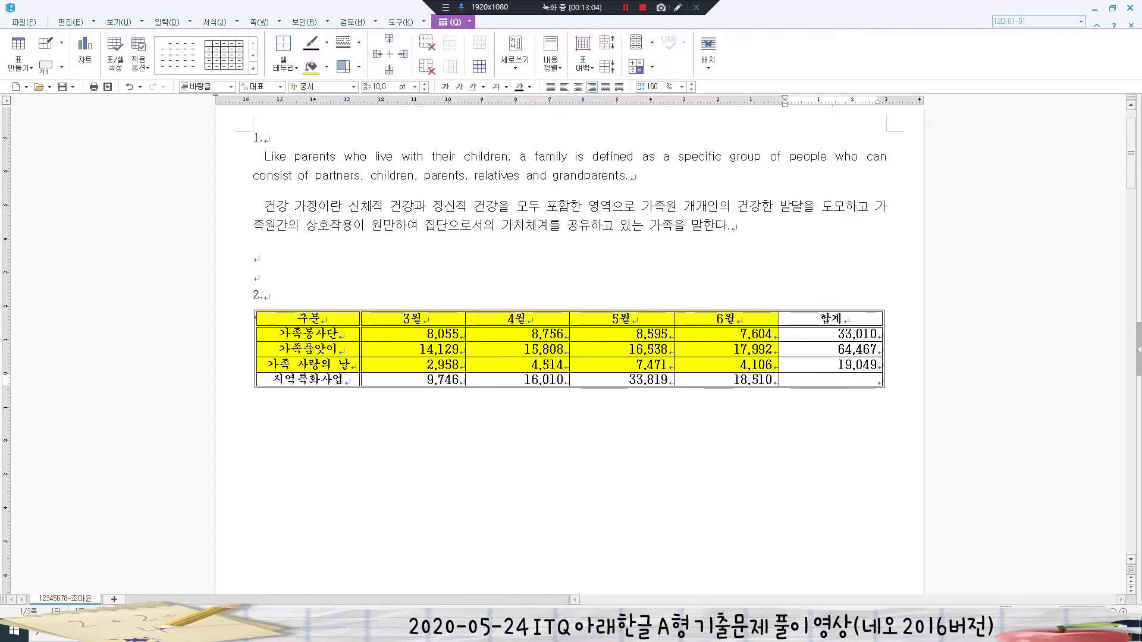
pyautogui.press('F5')
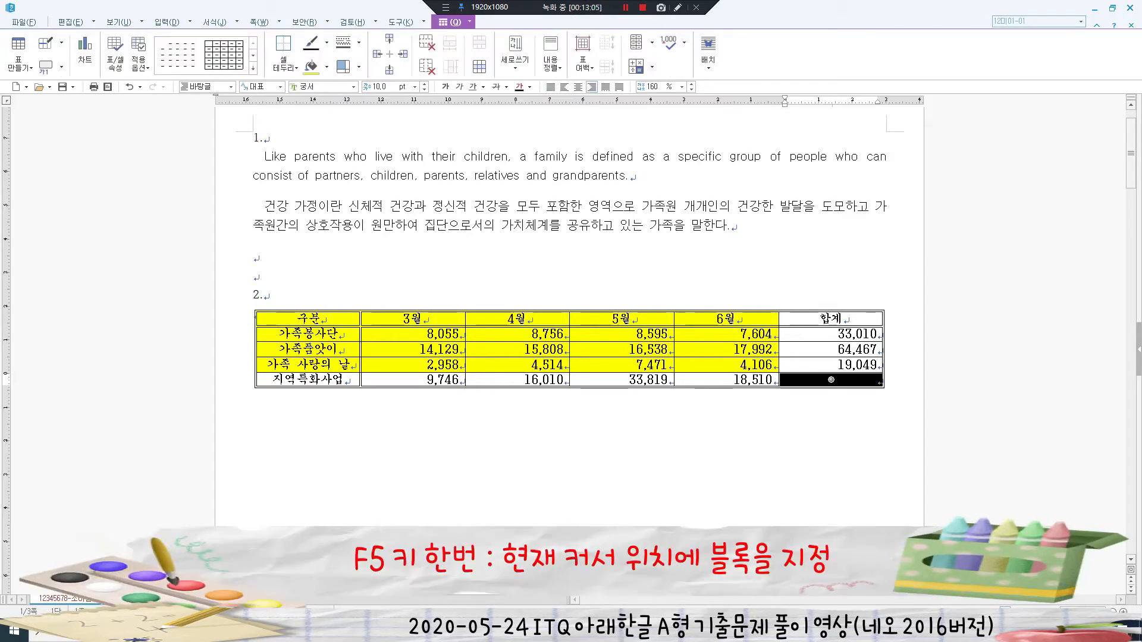
pyautogui.press('l')
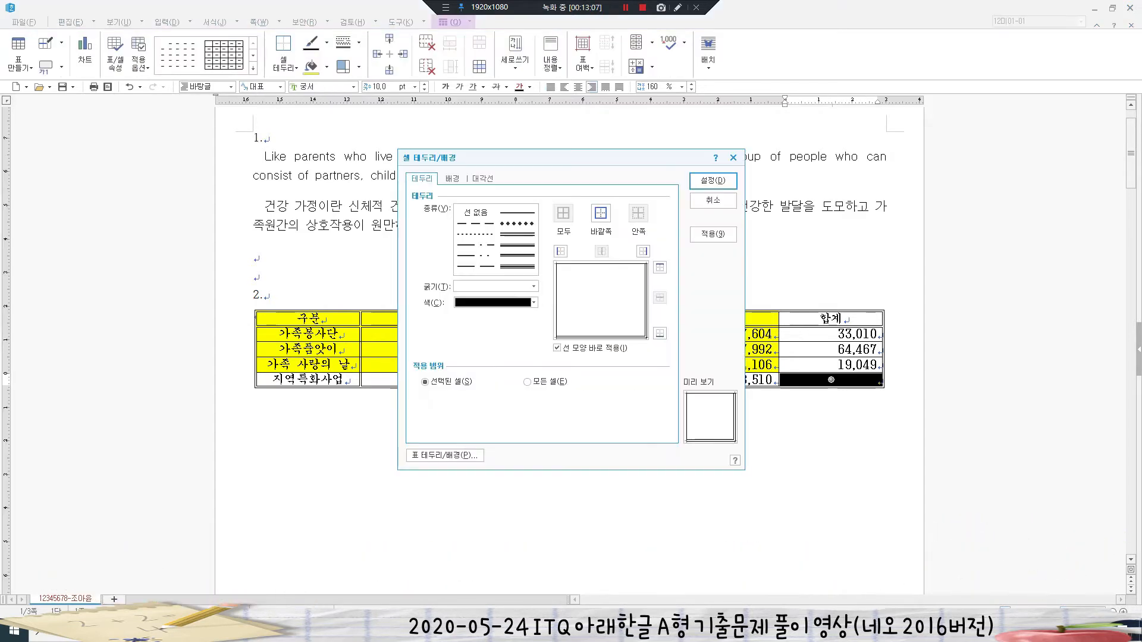
pyautogui.click(482, 179)
pyautogui.click(446, 337)
pyautogui.click(446, 365)
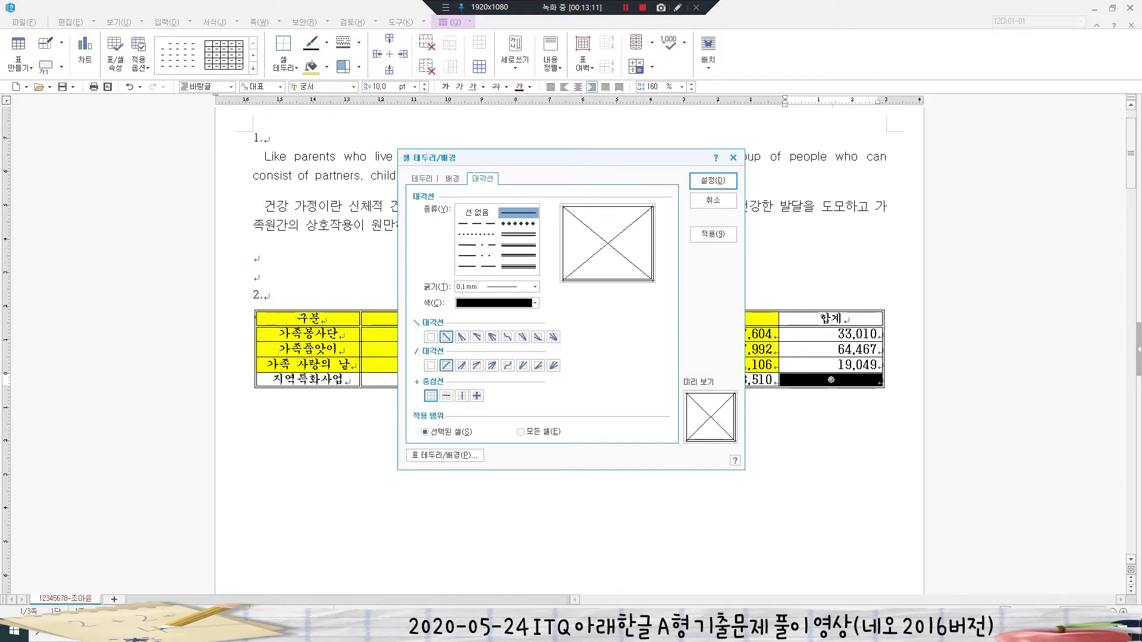
pyautogui.click(713, 180)
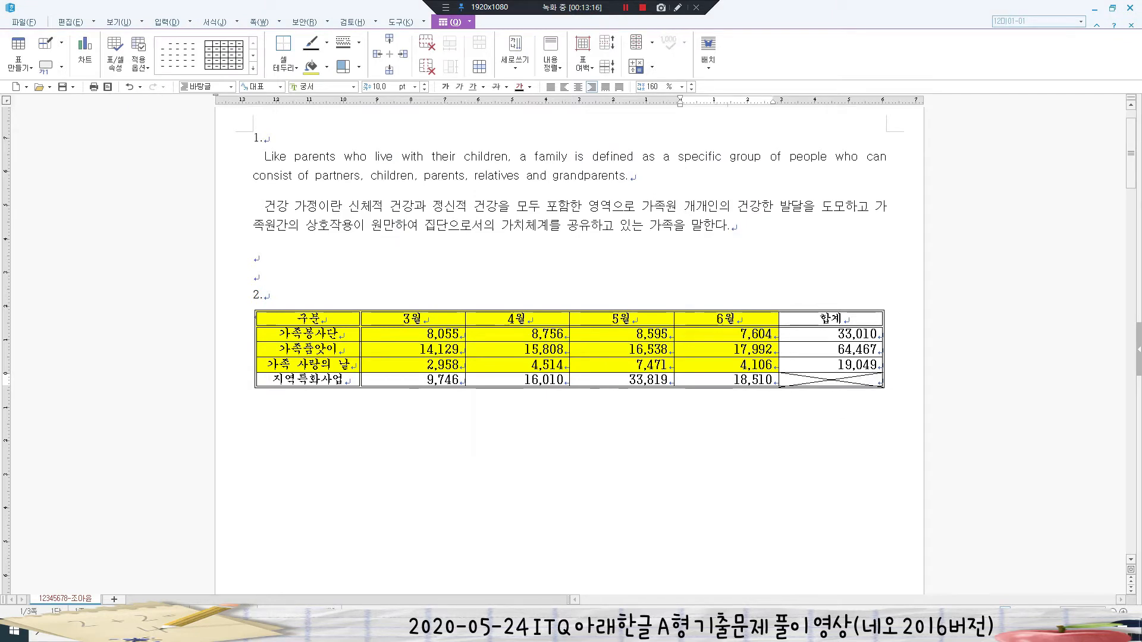
pyautogui.click(727, 388)
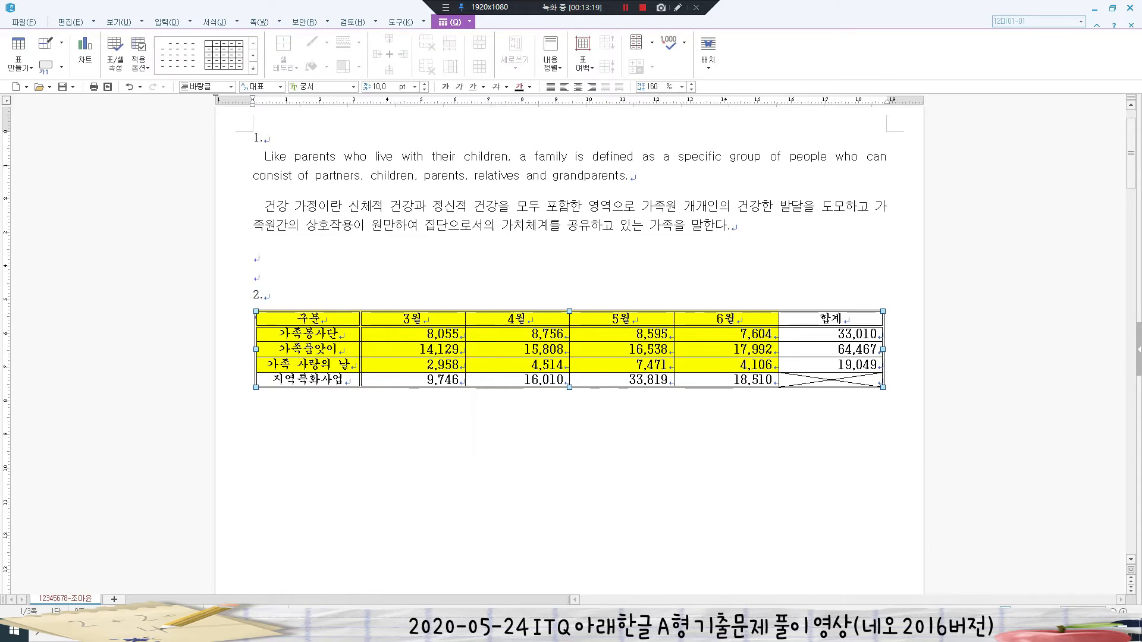
# - Add a top caption reading '지역공동체 프로그램 이용자 현황(단위 : 명)' in place of '표 1'
pyautogui.click(61, 67)
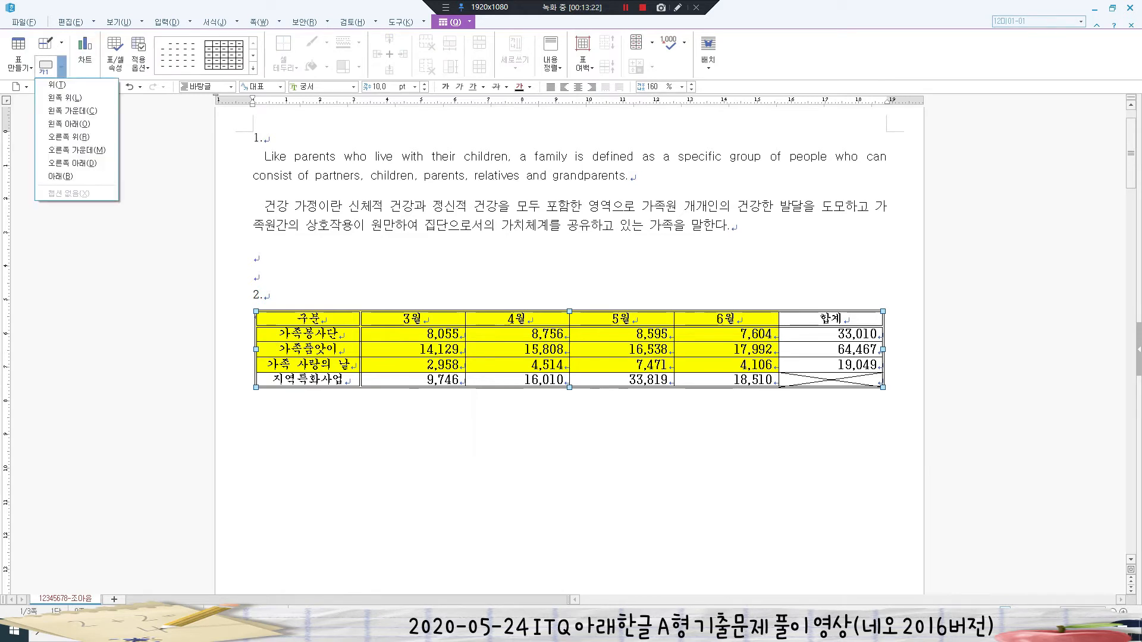
pyautogui.click(57, 85)
pyautogui.hotkey('shift', 'Left')
pyautogui.hotkey('shift', 'Left')
pyautogui.hotkey('shift', 'Left')
pyautogui.press('F12')
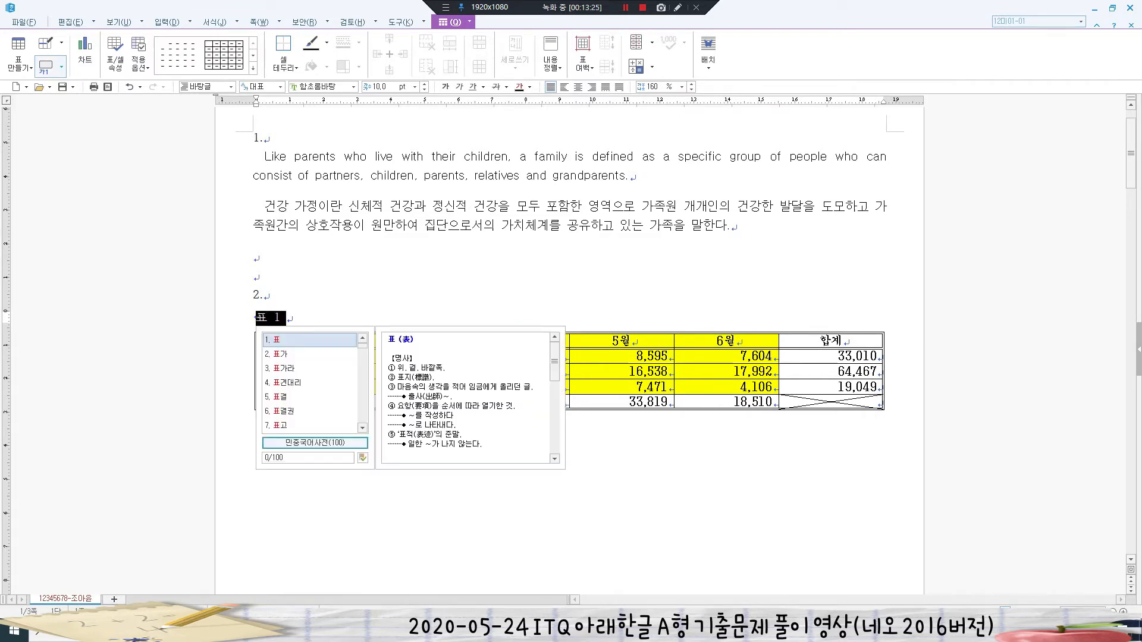
pyautogui.press('Escape')
pyautogui.write('지역')
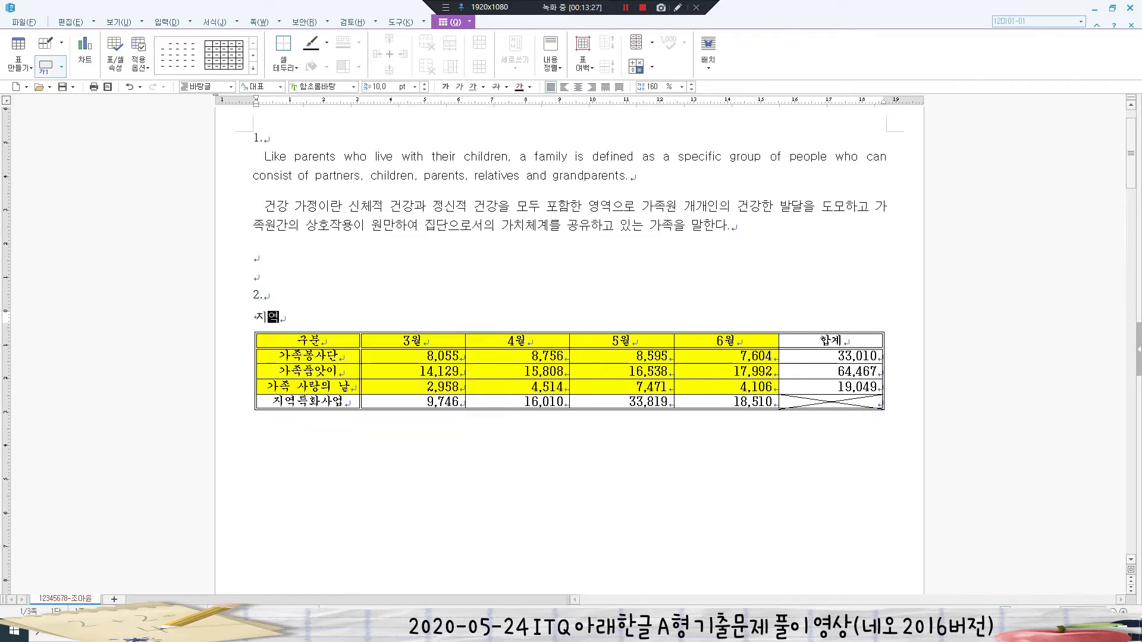
pyautogui.write('공동체 프로그램 이용자 현황')
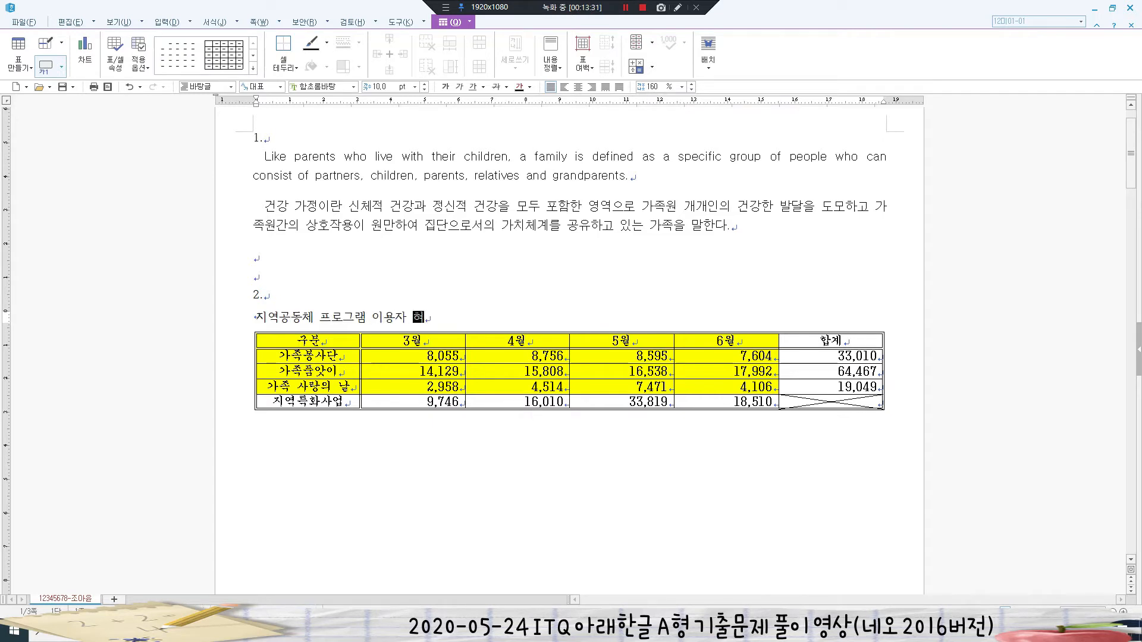
pyautogui.write('(단위 : 명)')
# - Set the caption in the 궁서 font and right-align it
pyautogui.hotkey('shift', 'Left')
pyautogui.hotkey('shift', 'Left')
pyautogui.hotkey('shift', 'Left')
pyautogui.hotkey('shift', 'Left')
pyautogui.hotkey('shift', 'Left')
pyautogui.hotkey('shift', 'Left')
pyautogui.hotkey('shift', 'Left')
pyautogui.hotkey('shift', 'Left')
pyautogui.hotkey('shift', 'Left')
pyautogui.hotkey('shift', 'Left')
pyautogui.hotkey('shift', 'Left')
pyautogui.hotkey('shift', 'Left')
pyautogui.hotkey('shift', 'Left')
pyautogui.hotkey('shift', 'Left')
pyautogui.hotkey('shift', 'Left')
pyautogui.hotkey('shift', 'Left')
pyautogui.hotkey('shift', 'Left')
pyautogui.hotkey('shift', 'Left')
pyautogui.hotkey('shift', 'Left')
pyautogui.hotkey('shift', 'Left')
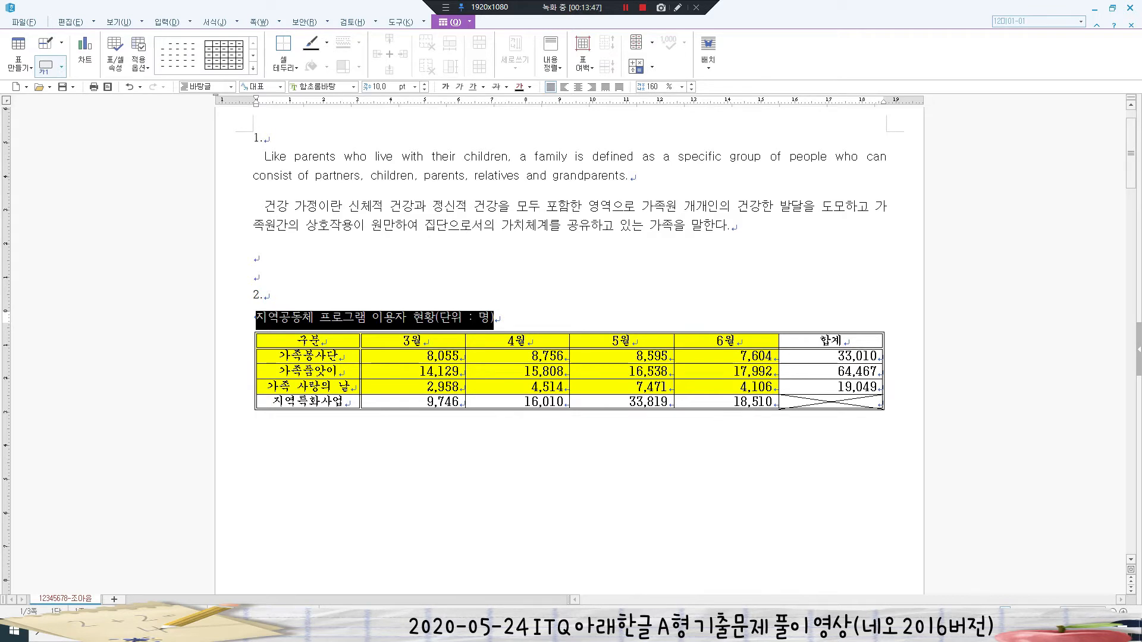
pyautogui.click(318, 87)
pyautogui.write('슬')
pyautogui.press('BackSpace')
pyautogui.write('궁서')
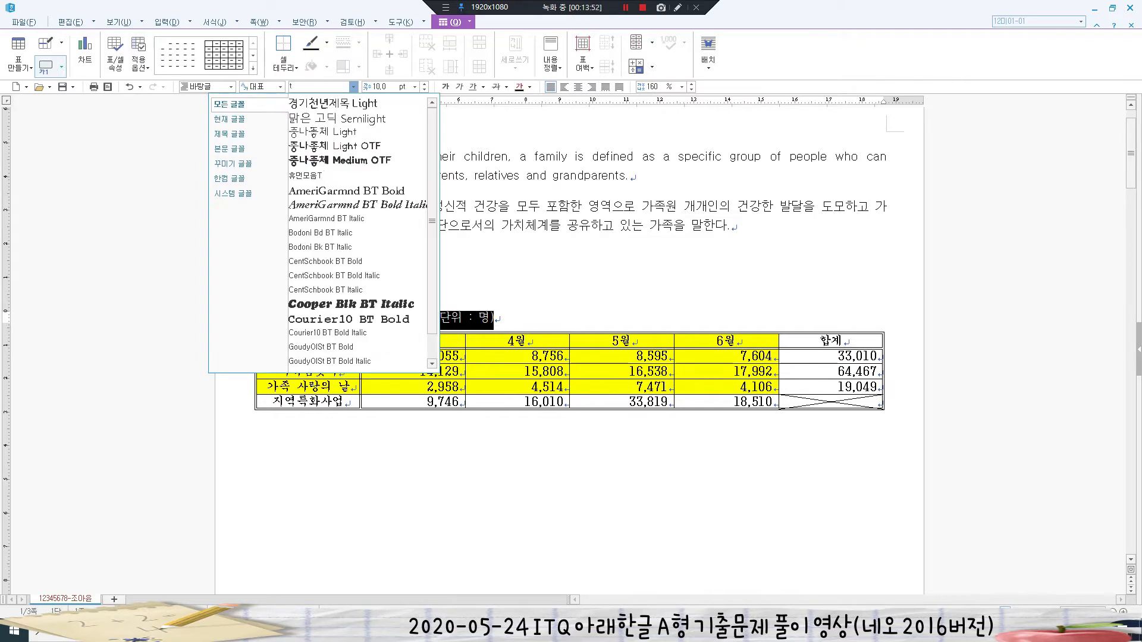
pyautogui.press('Return')
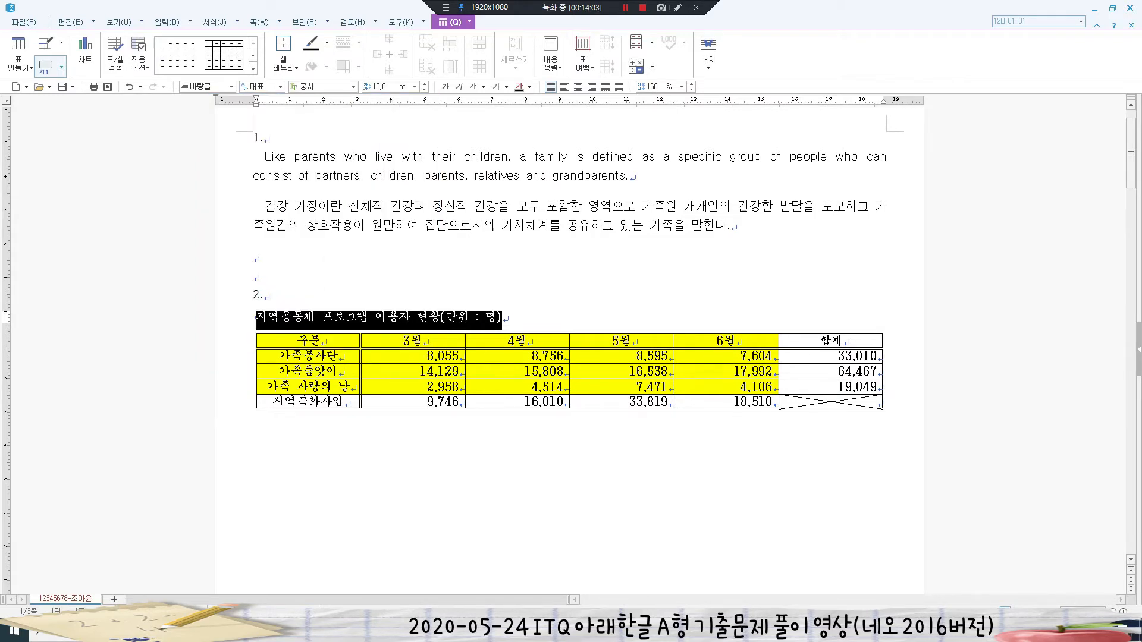
pyautogui.click(592, 86)
pyautogui.click(760, 401)
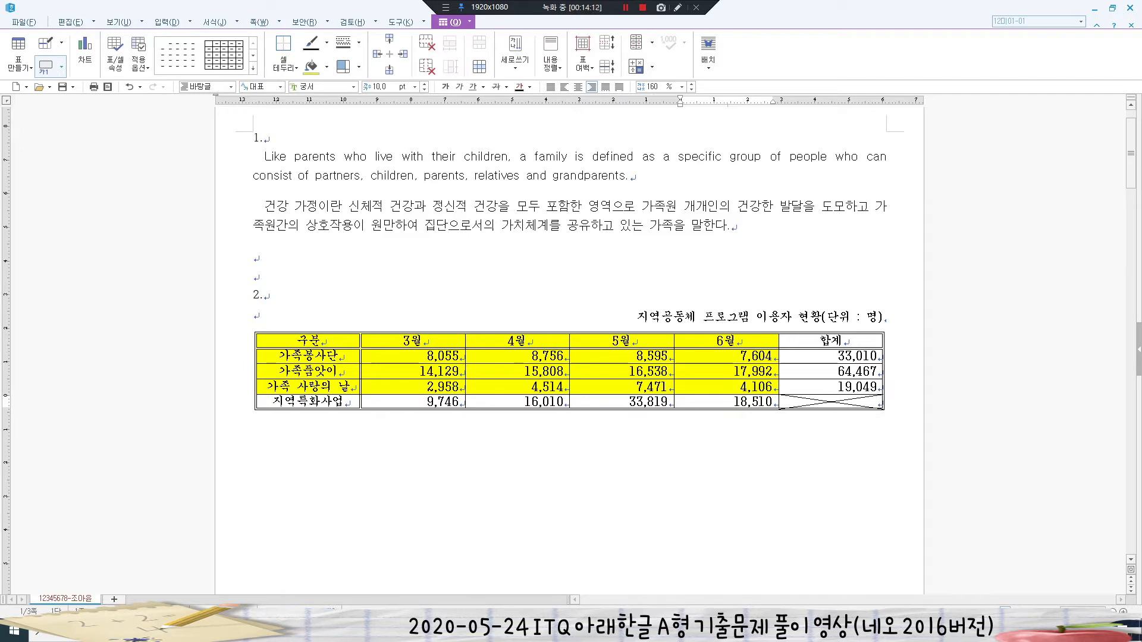
# - Review the chart conditions, then select the 구분 to 6월 cells of the first four rows
pyautogui.scroll(-3, 570, 297)
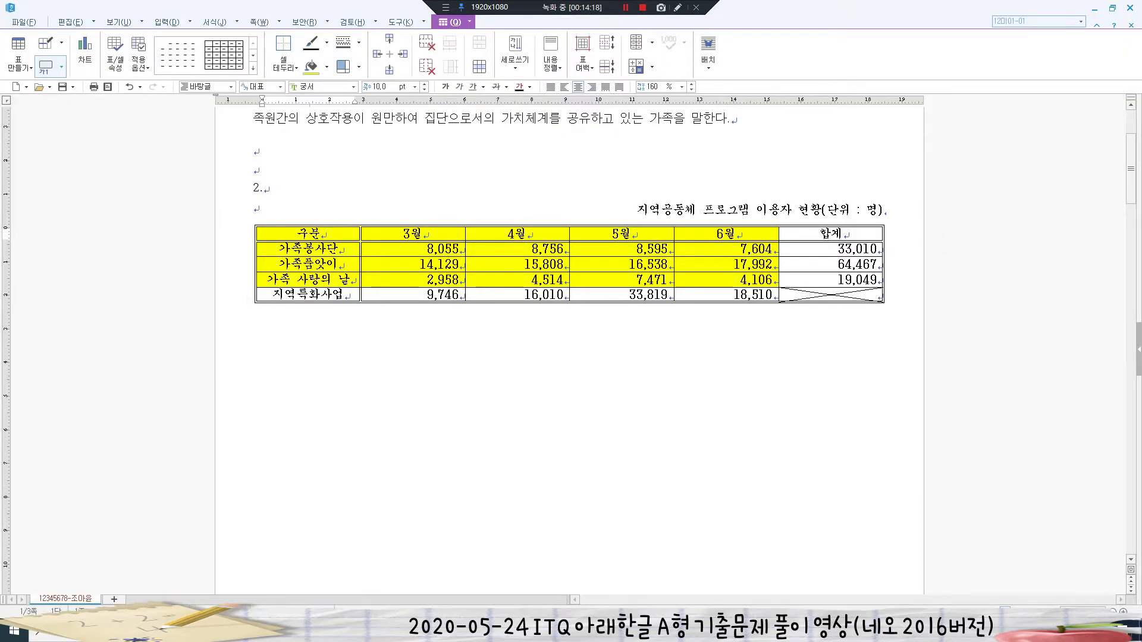
pyautogui.moveTo(308, 234); pyautogui.dragTo(726, 279)
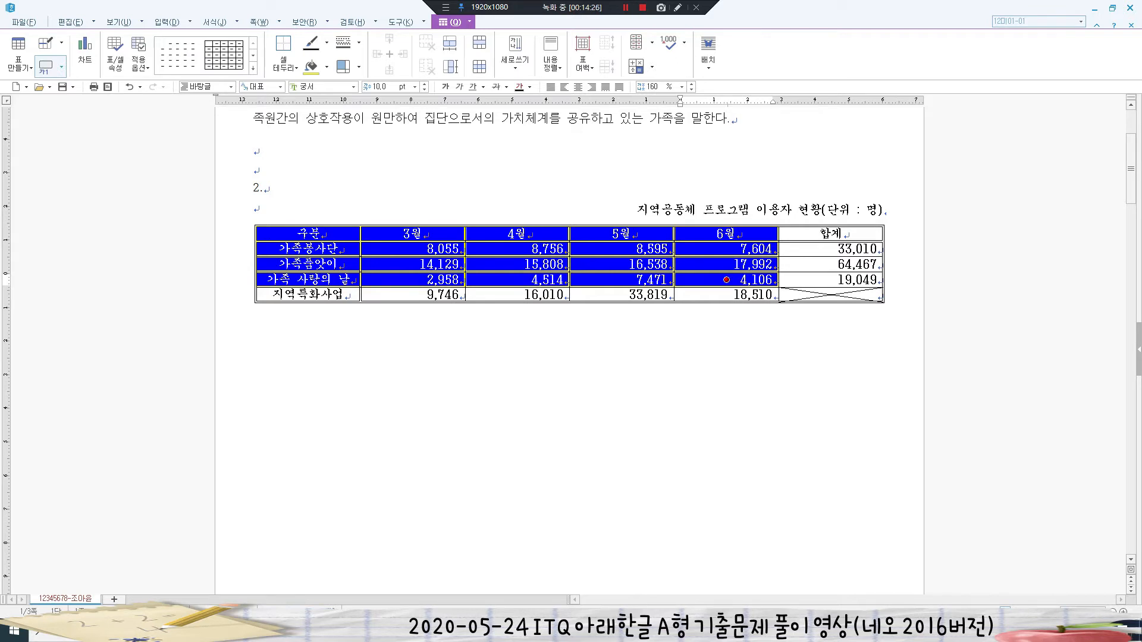
# - Insert a chart from the selected table cells
pyautogui.hotkey('alt', 'd')
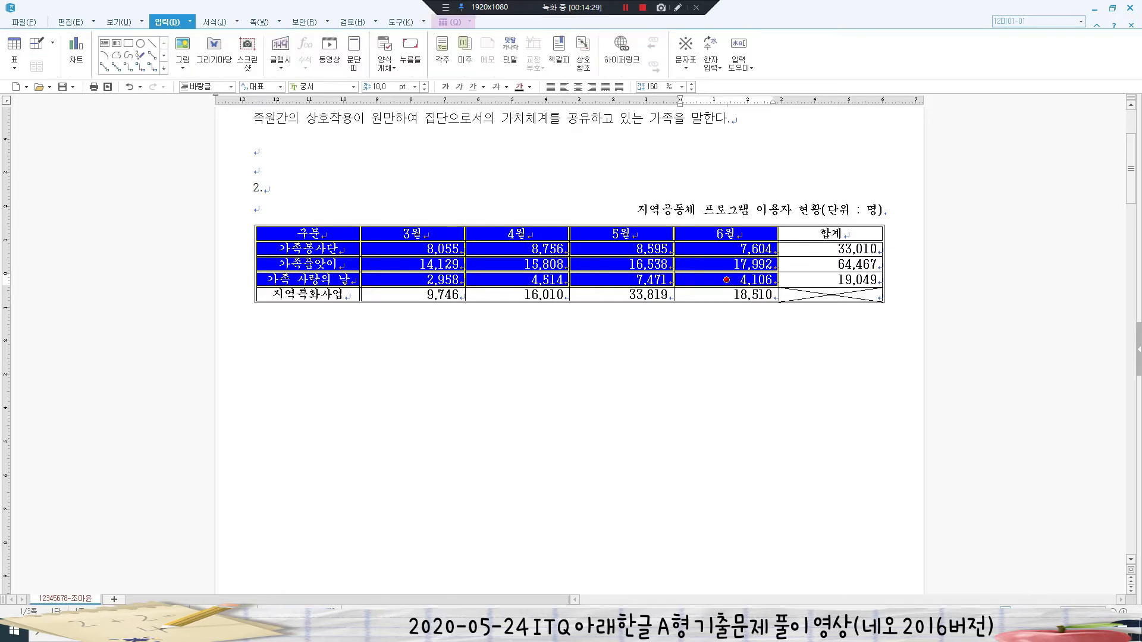
pyautogui.click(75, 51)
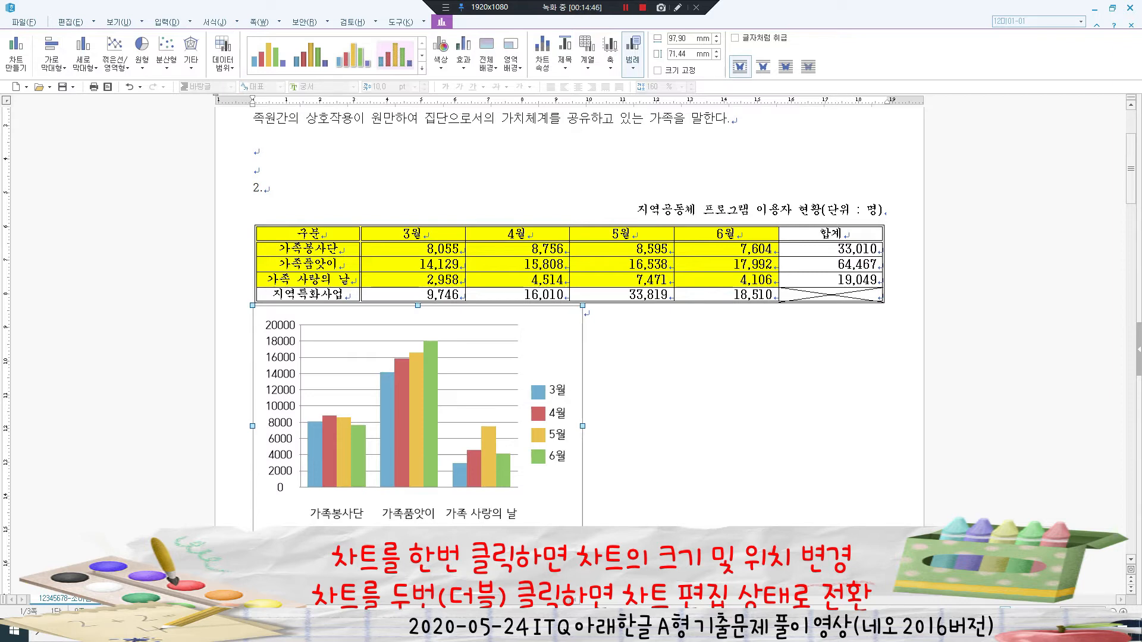
pyautogui.doubleClick(418, 417)
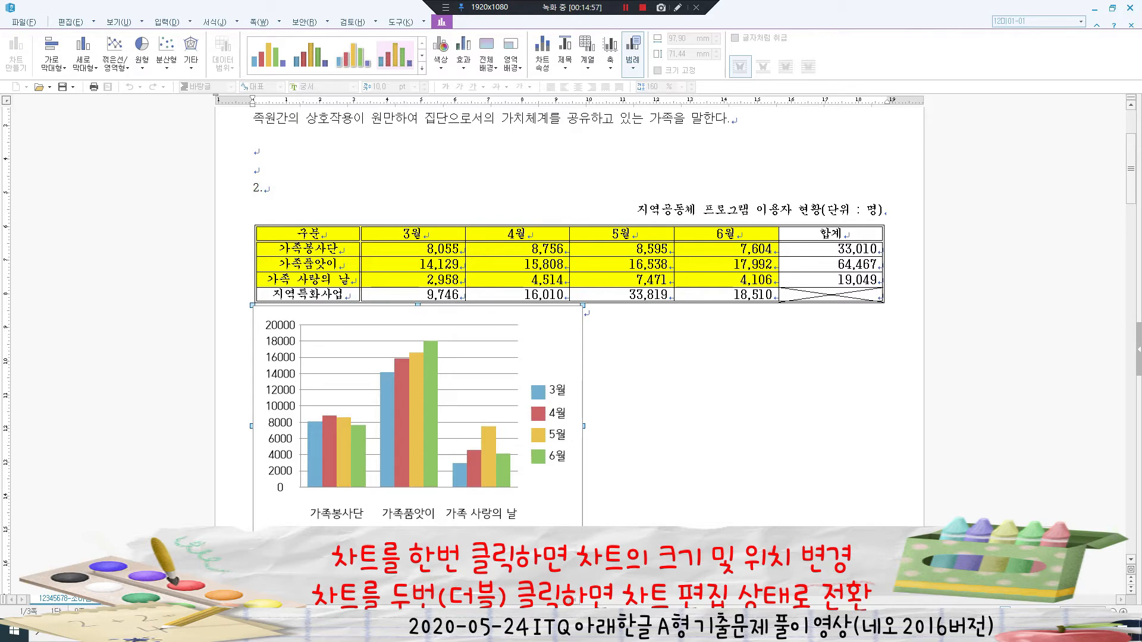
pyautogui.press('Escape')
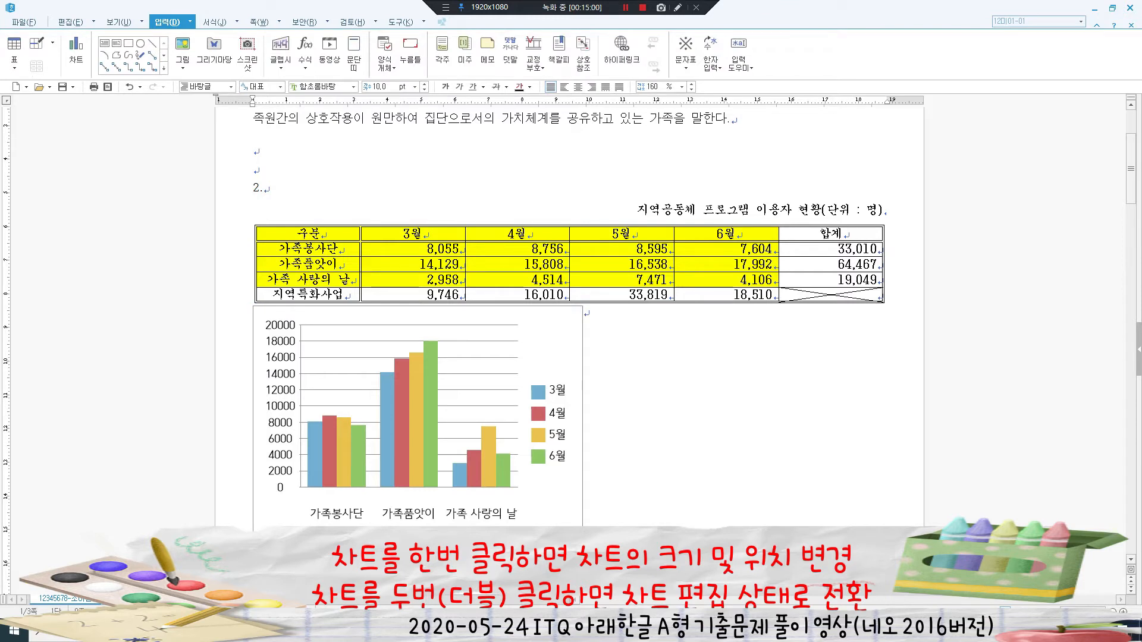
# - Widen the chart to the table's width, set 글자처럼 취급, and add a blank line above it
pyautogui.click(417, 416)
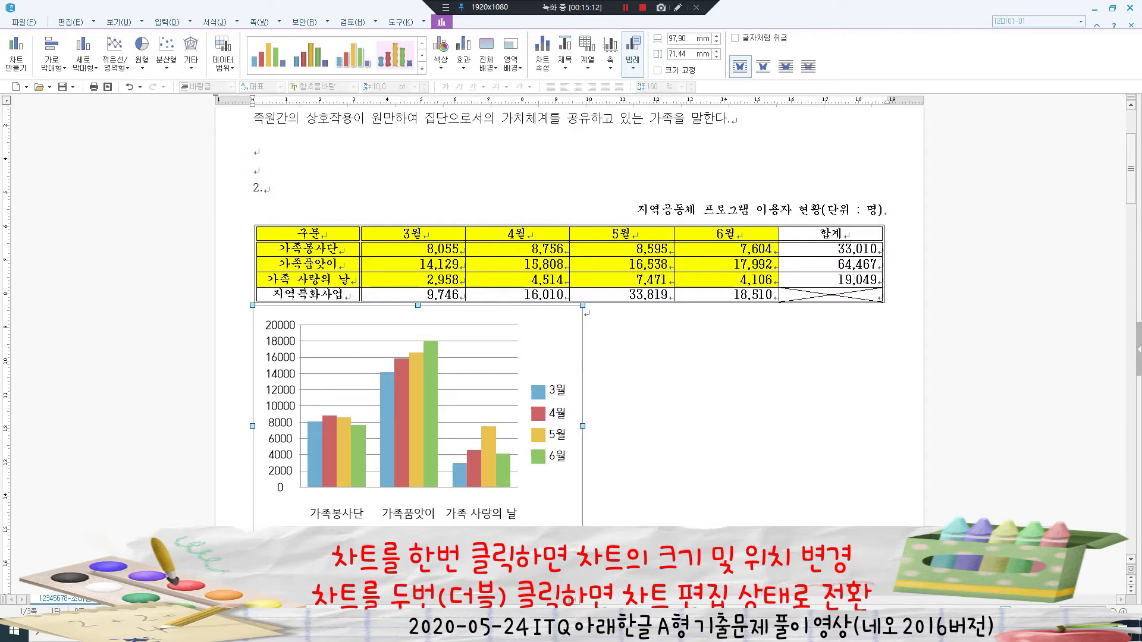
pyautogui.moveTo(582, 547); pyautogui.dragTo(885, 558)
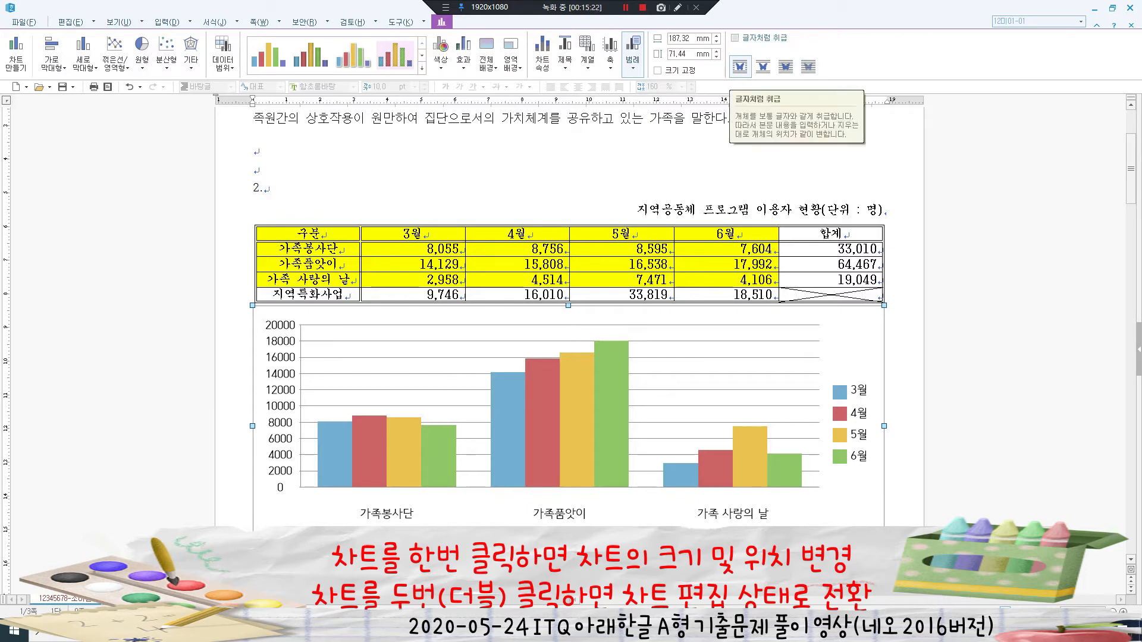
pyautogui.click(735, 37)
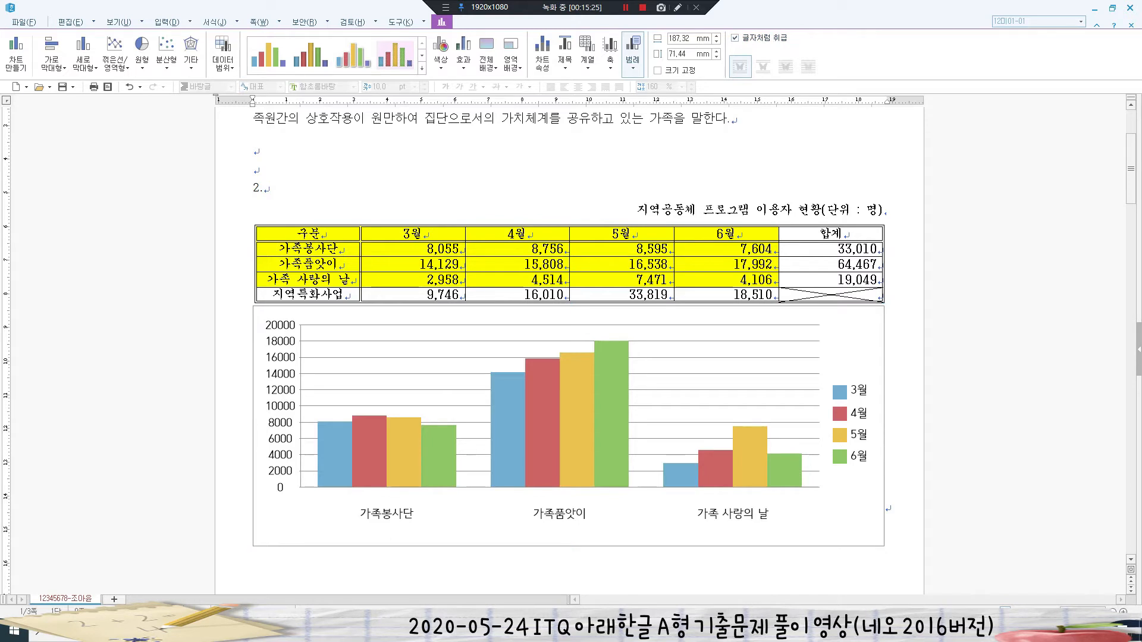
pyautogui.press('Escape')
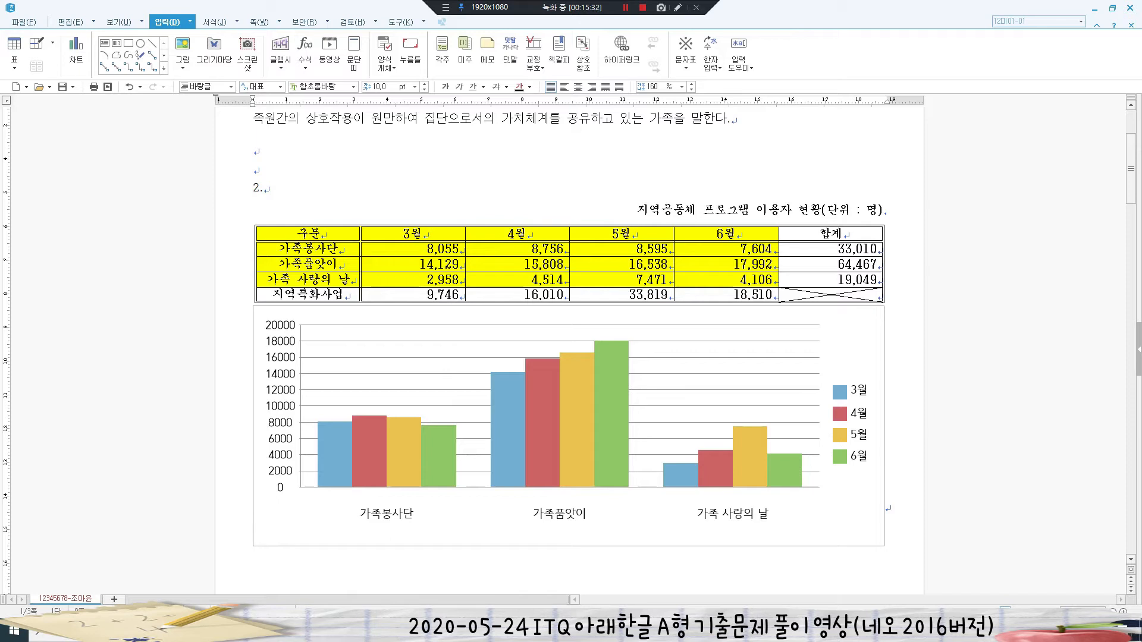
pyautogui.press('Home')
pyautogui.press('Return')
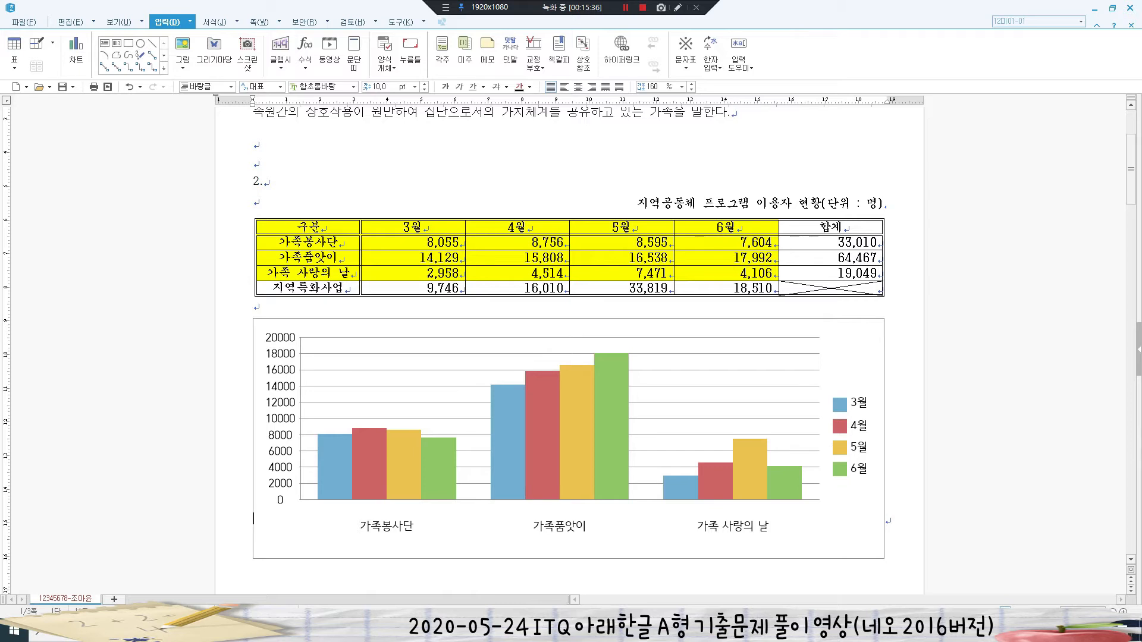
pyautogui.press('Up')
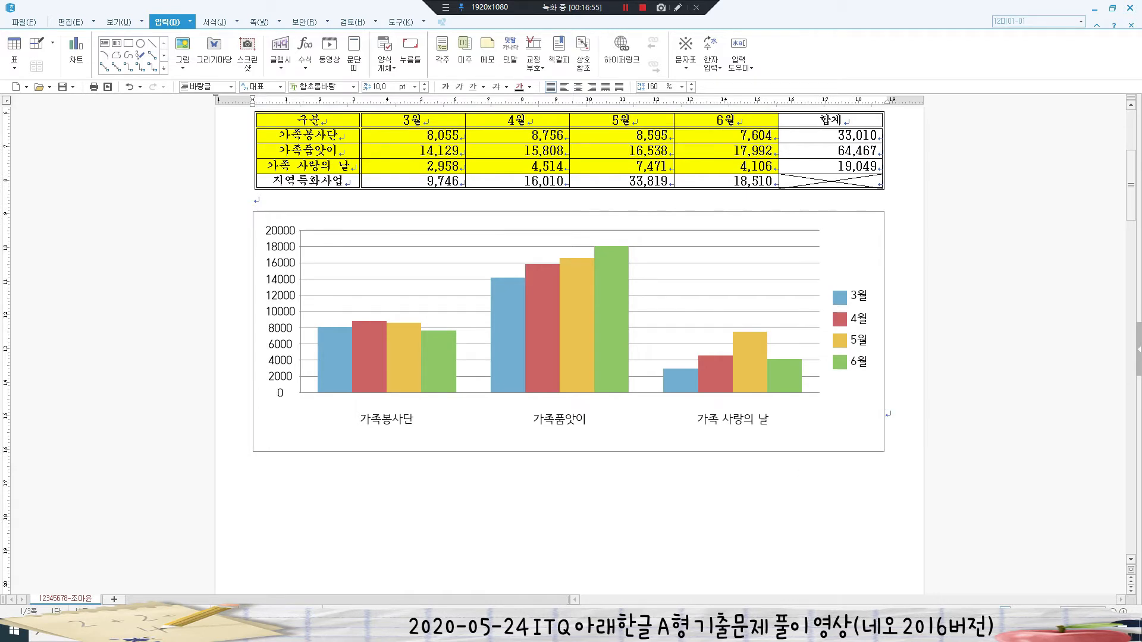
pyautogui.doubleClick(568, 331)
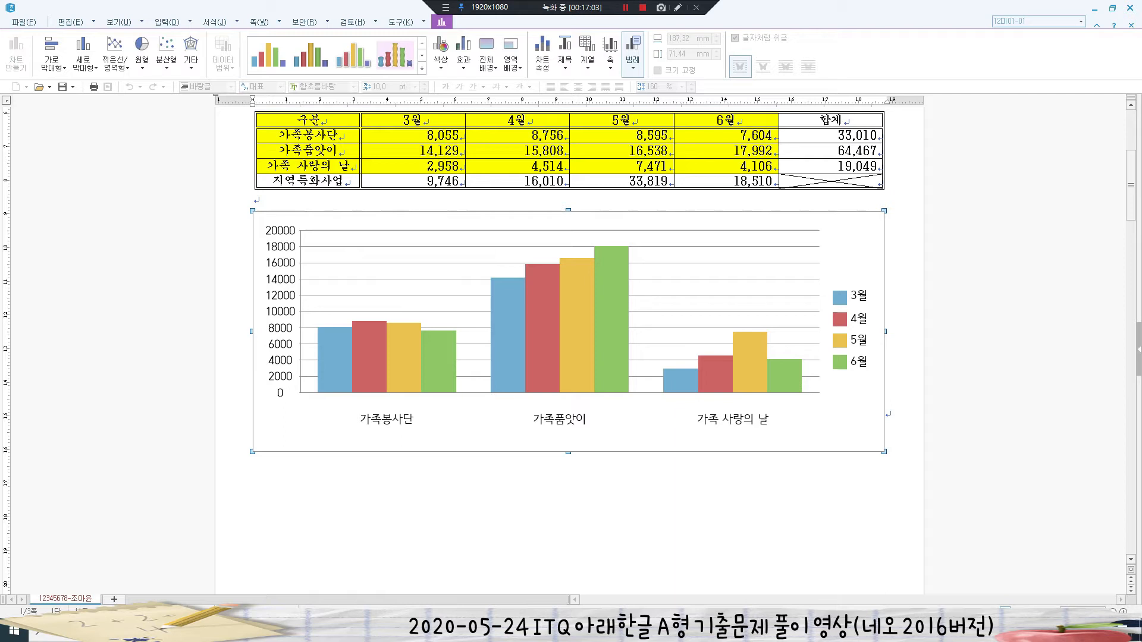
# - In the chart wizard, title the chart '지역공동체 프로그램 이용자 현황' with Y-axis label '(단위 : 명)'
pyautogui.rightClick(860, 233)
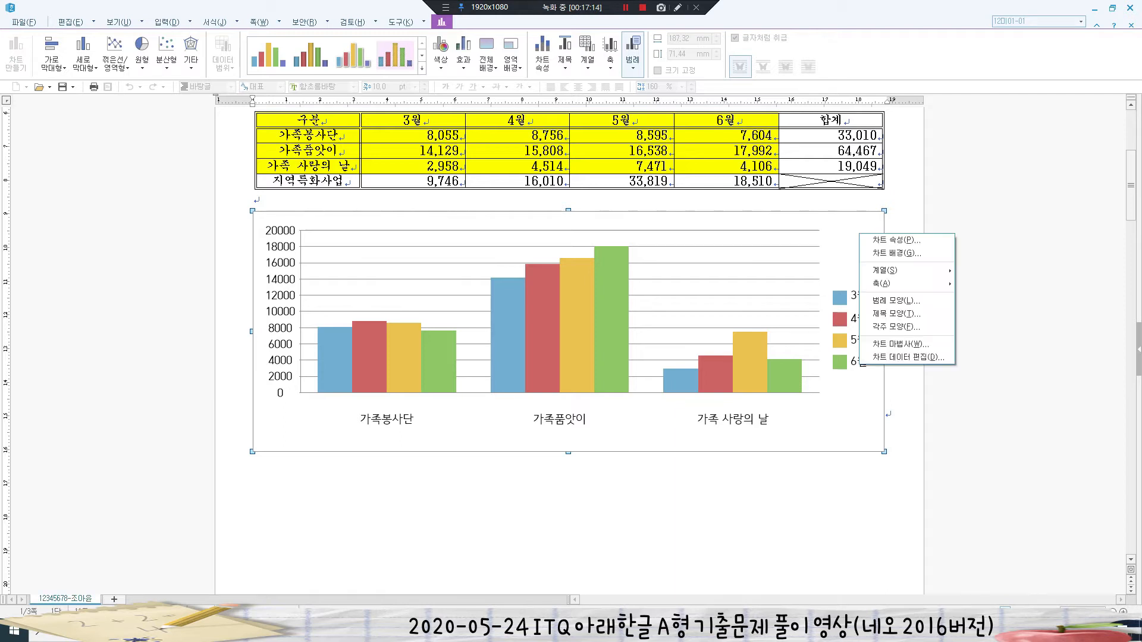
pyautogui.click(900, 344)
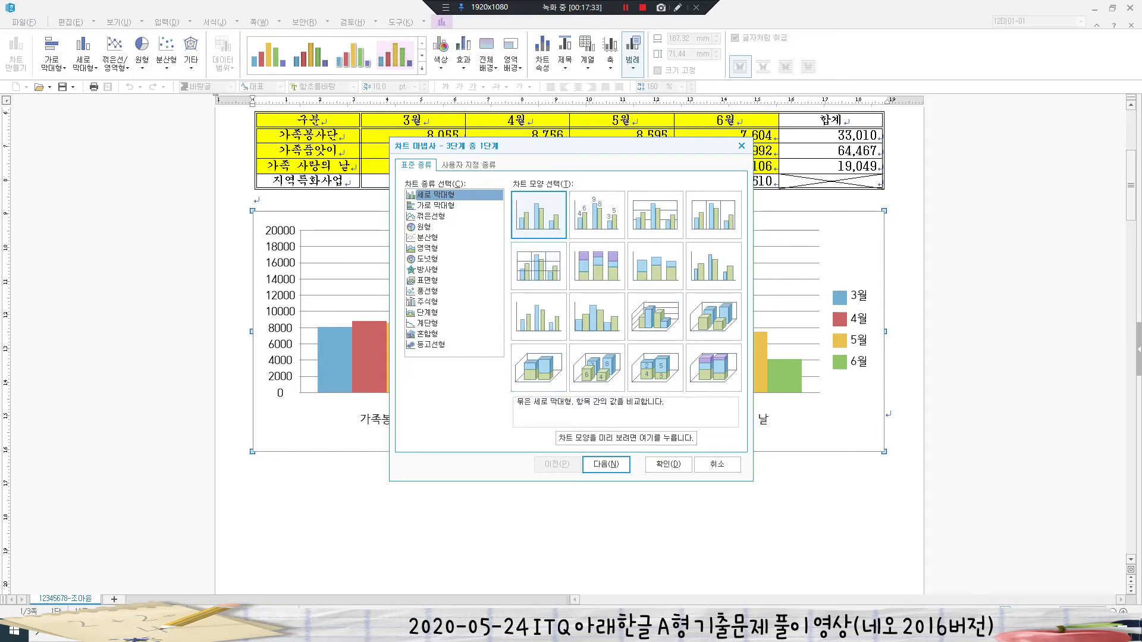
pyautogui.press('Return')
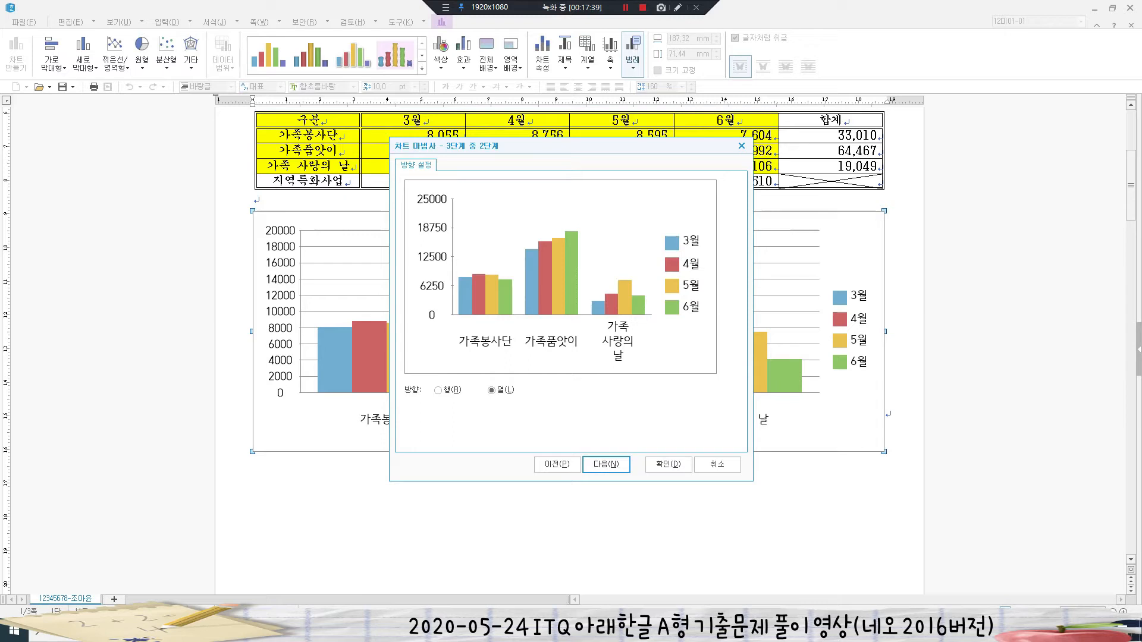
pyautogui.press('Return')
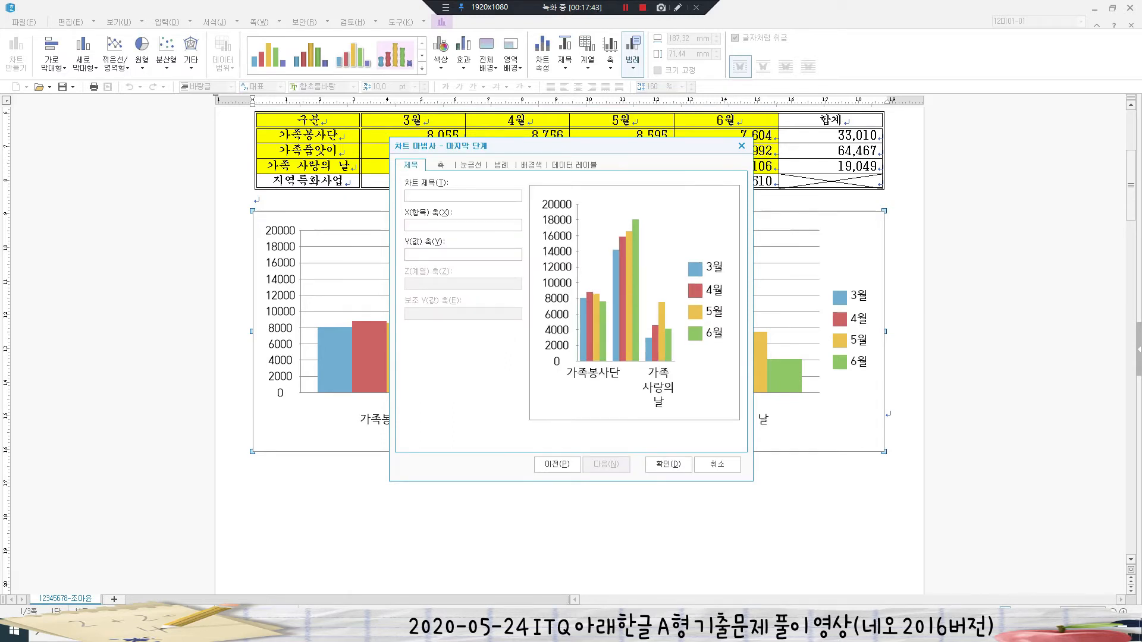
pyautogui.write('지역공동체 프로그램 이용자 현황')
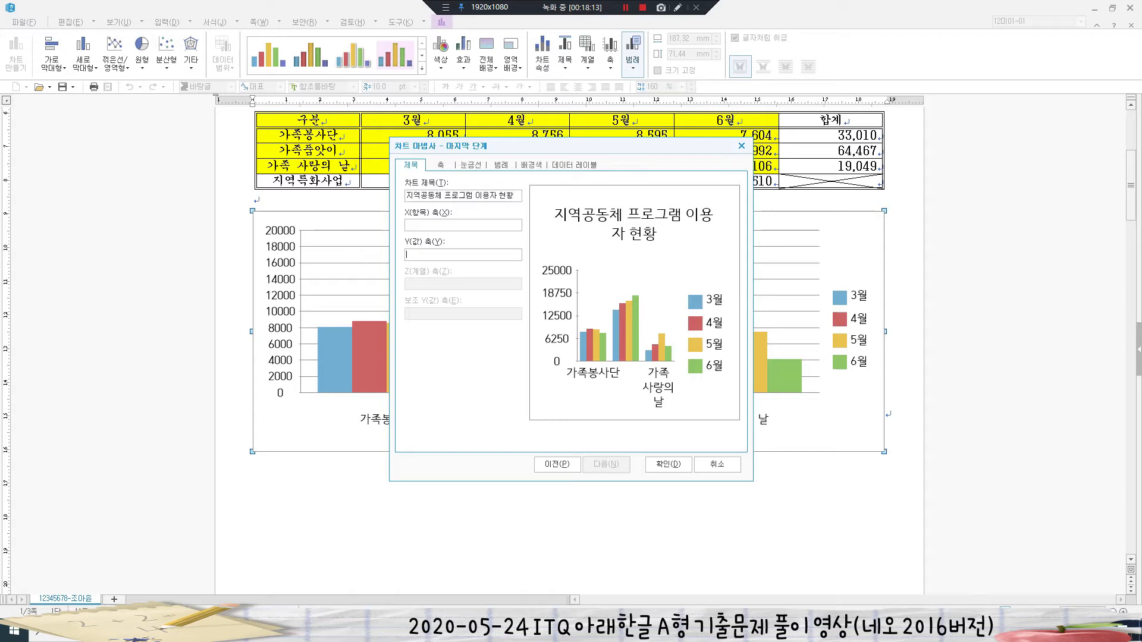
pyautogui.write('(단위 : 명)')
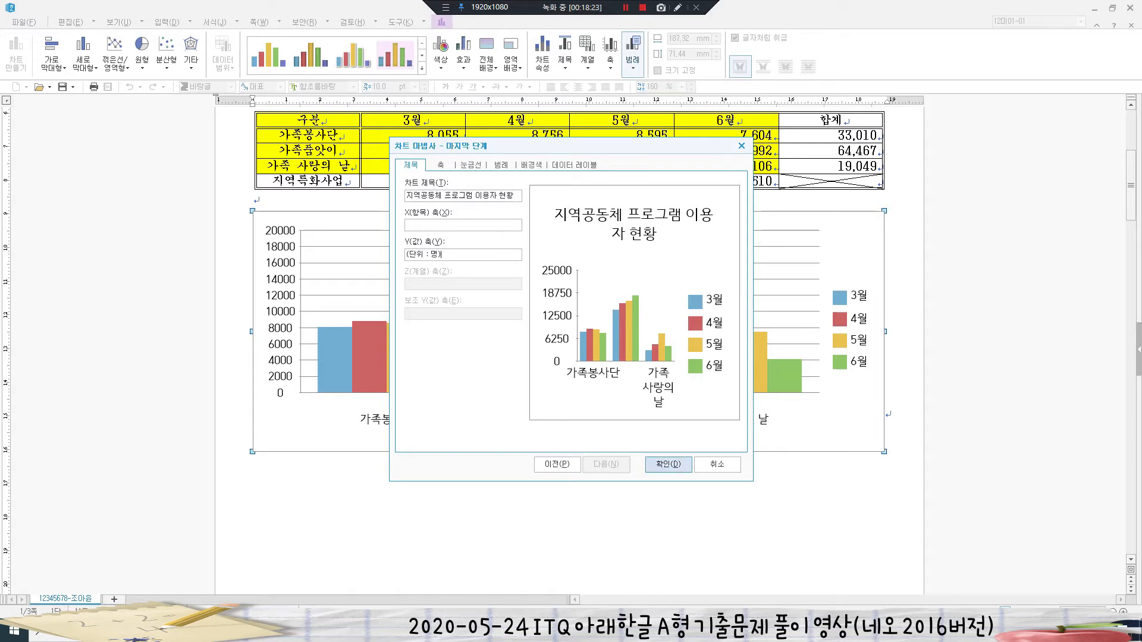
pyautogui.click(668, 464)
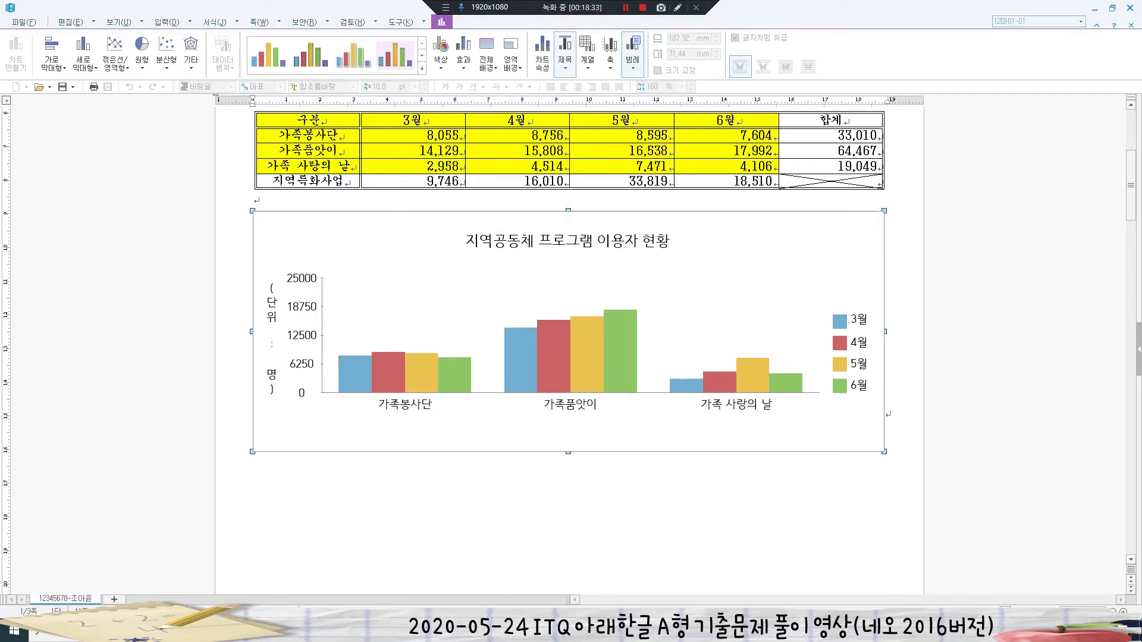
# - Give the chart title a single-line border with a 2 pt shadow
pyautogui.doubleClick(568, 241)
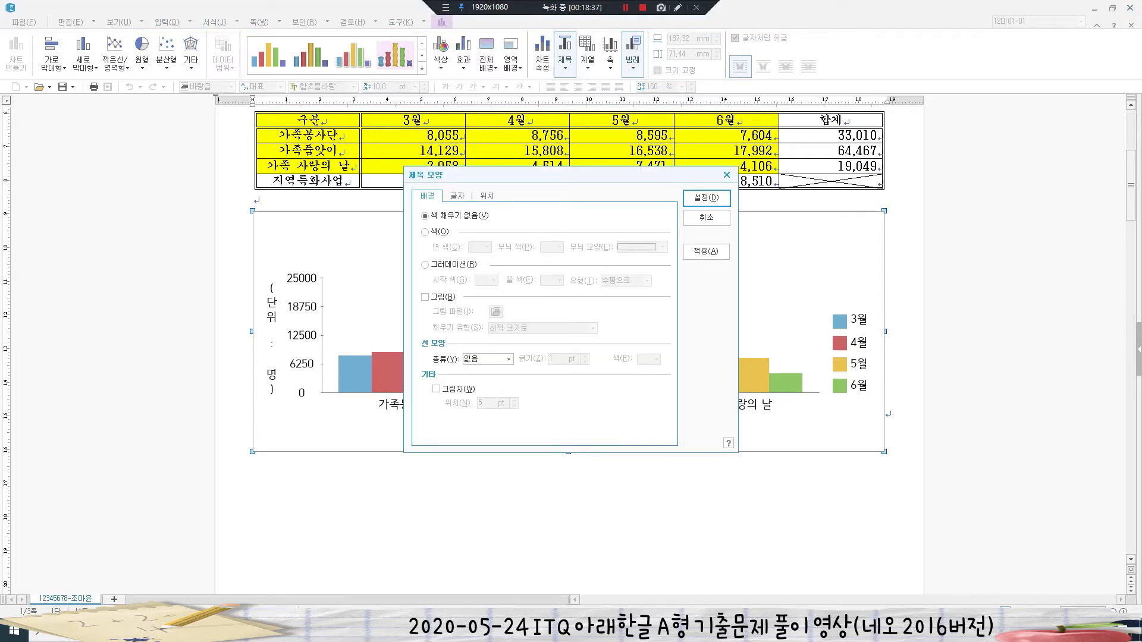
pyautogui.click(507, 359)
pyautogui.click(509, 360)
pyautogui.click(481, 379)
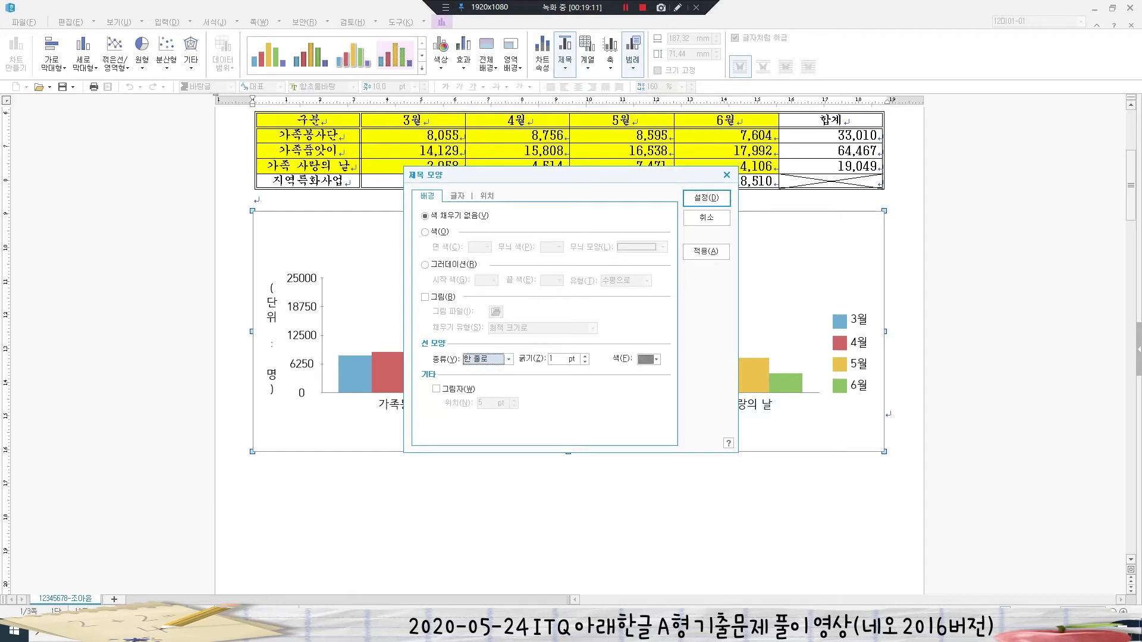
pyautogui.click(437, 389)
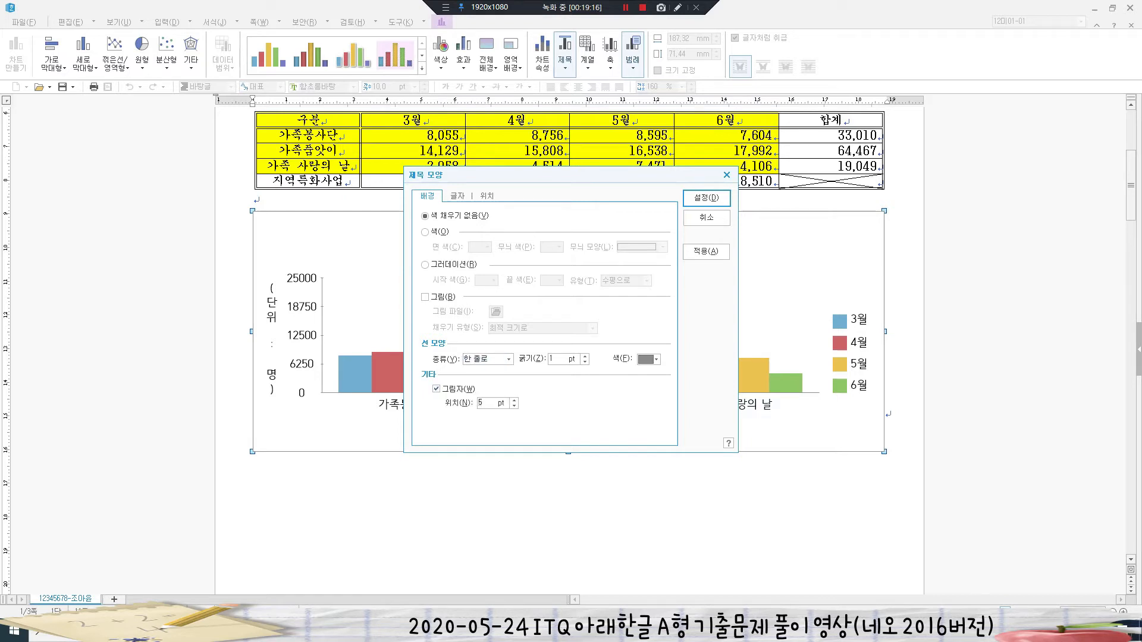
pyautogui.write('2')
# - Set the chart title text to bold 돋움
pyautogui.click(457, 197)
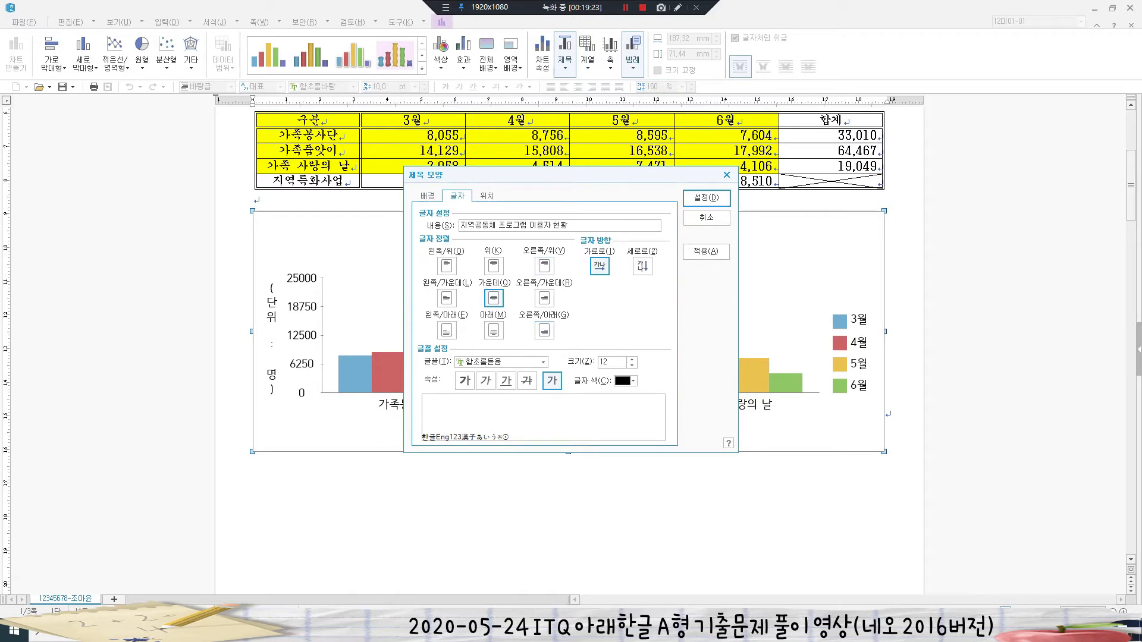
pyautogui.click(543, 362)
pyautogui.moveTo(542, 404); pyautogui.dragTo(542, 389)
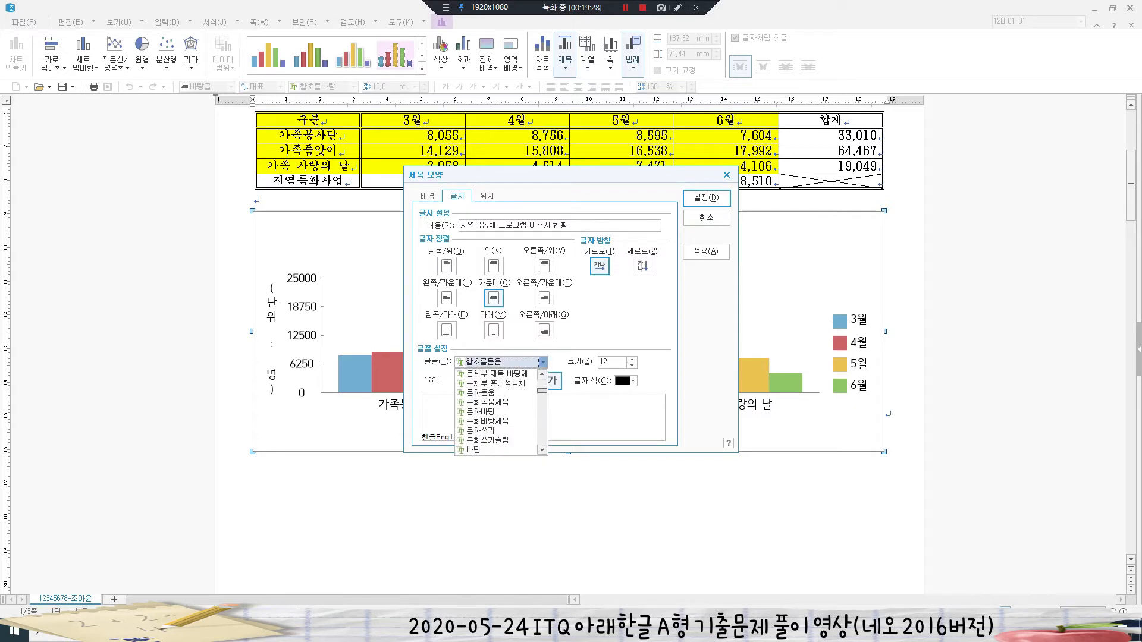
pyautogui.click(474, 412)
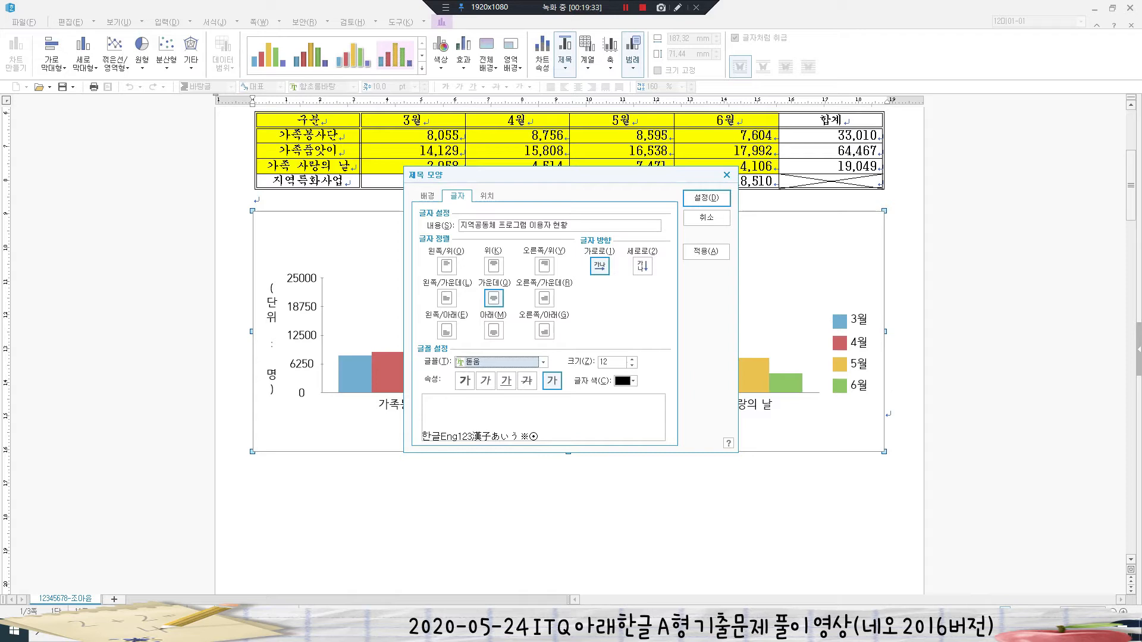
pyautogui.click(464, 381)
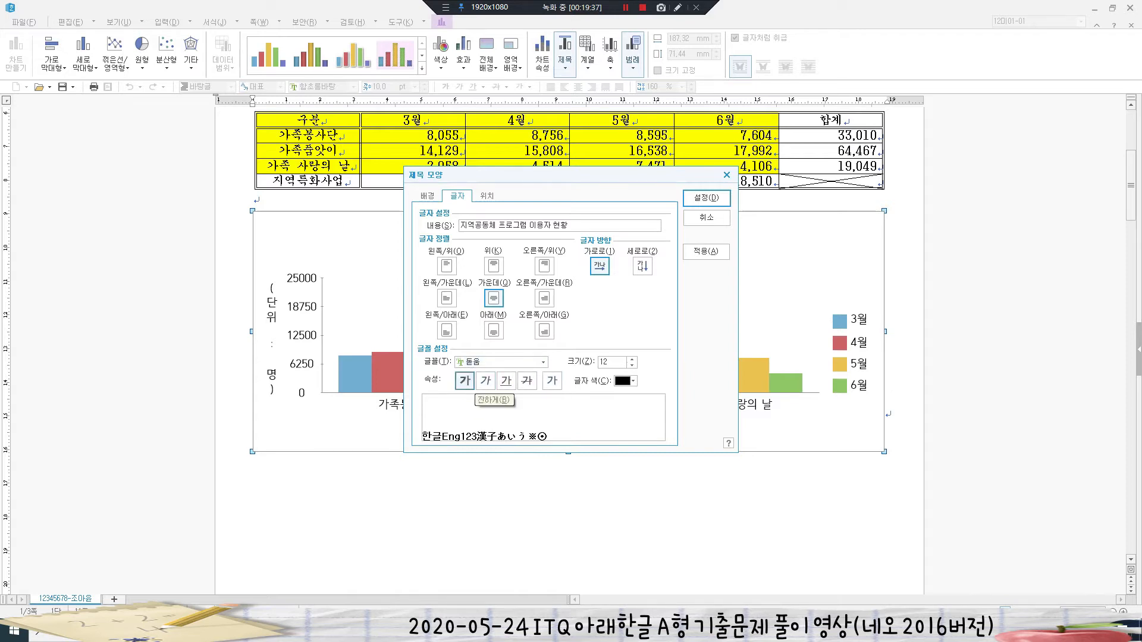
pyautogui.click(707, 197)
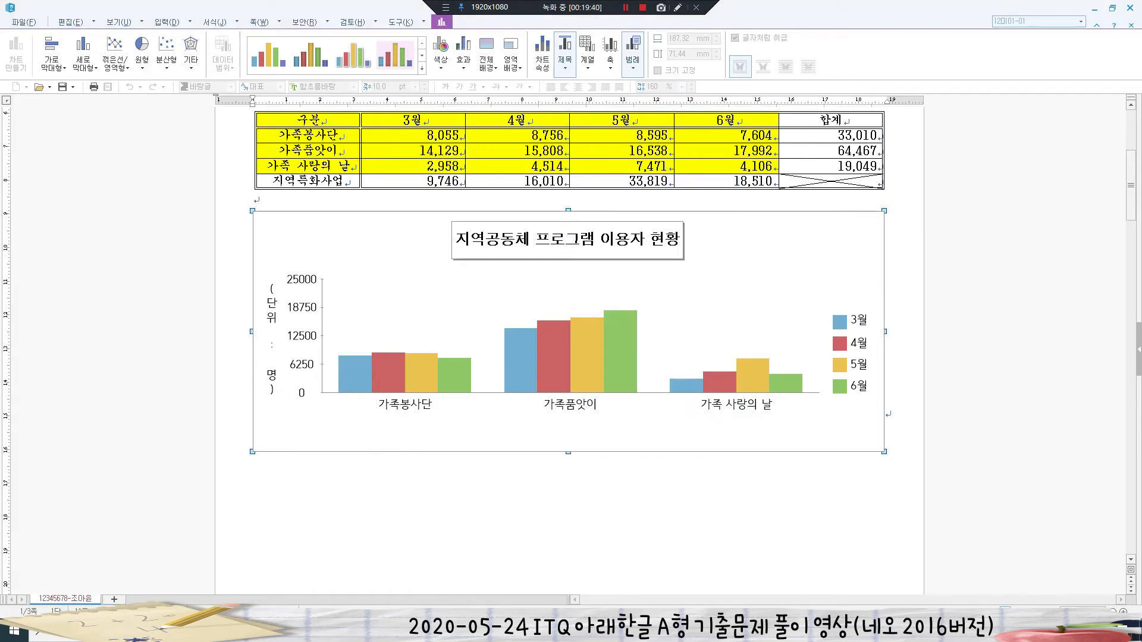
# - Give the chart legend a single-line border and 돋움 10 pt text
pyautogui.doubleClick(854, 354)
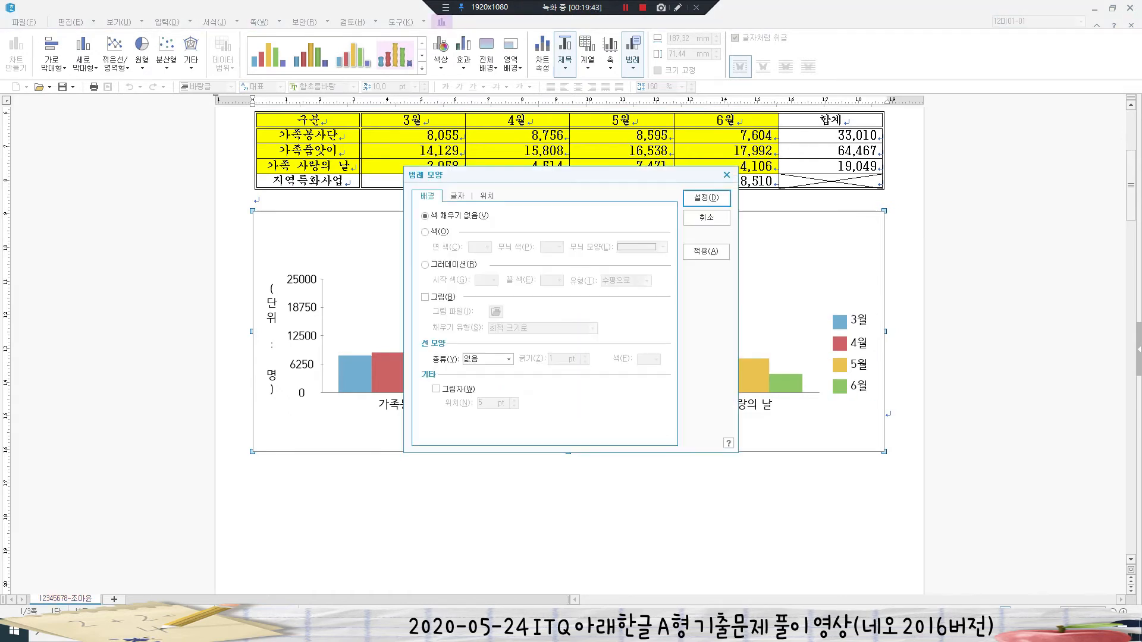
pyautogui.click(508, 359)
pyautogui.click(477, 379)
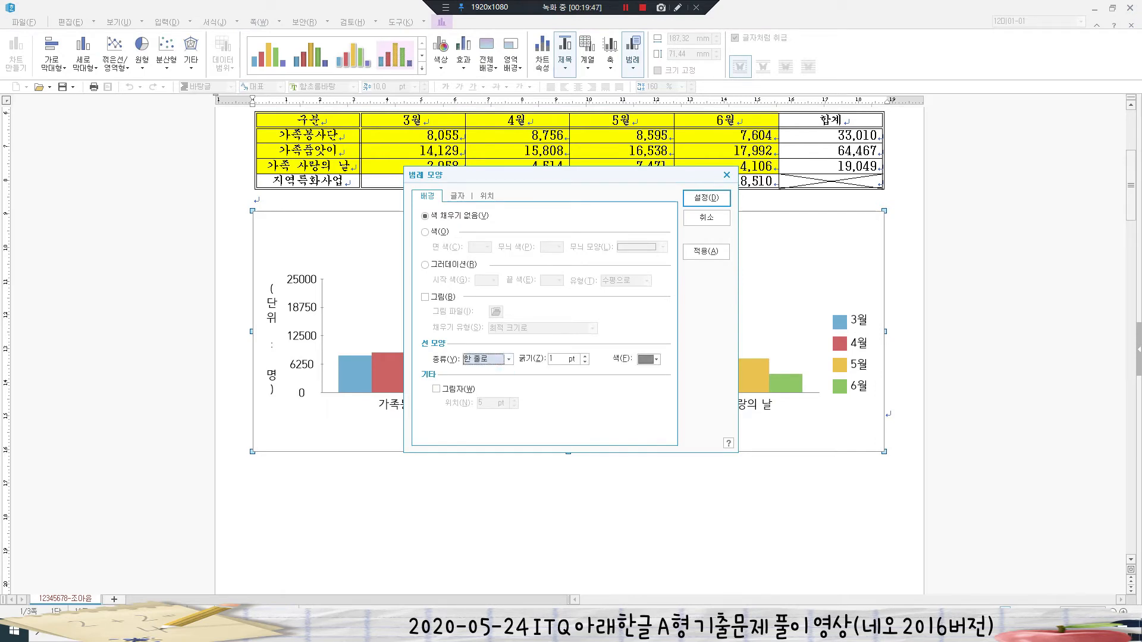
pyautogui.click(457, 196)
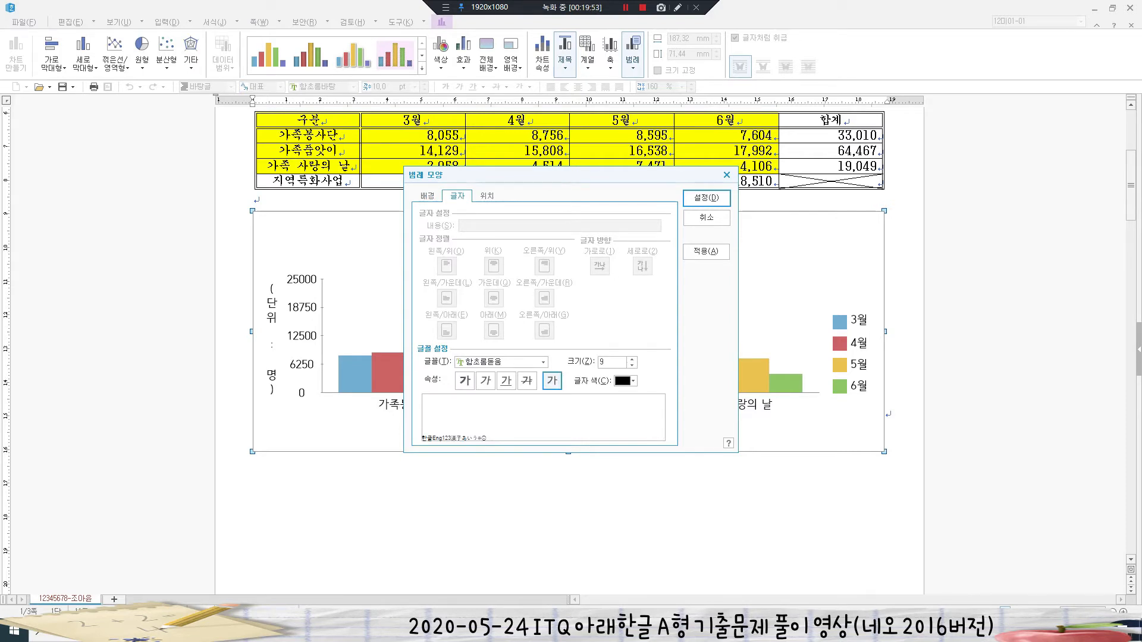
pyautogui.click(543, 362)
pyautogui.click(505, 390)
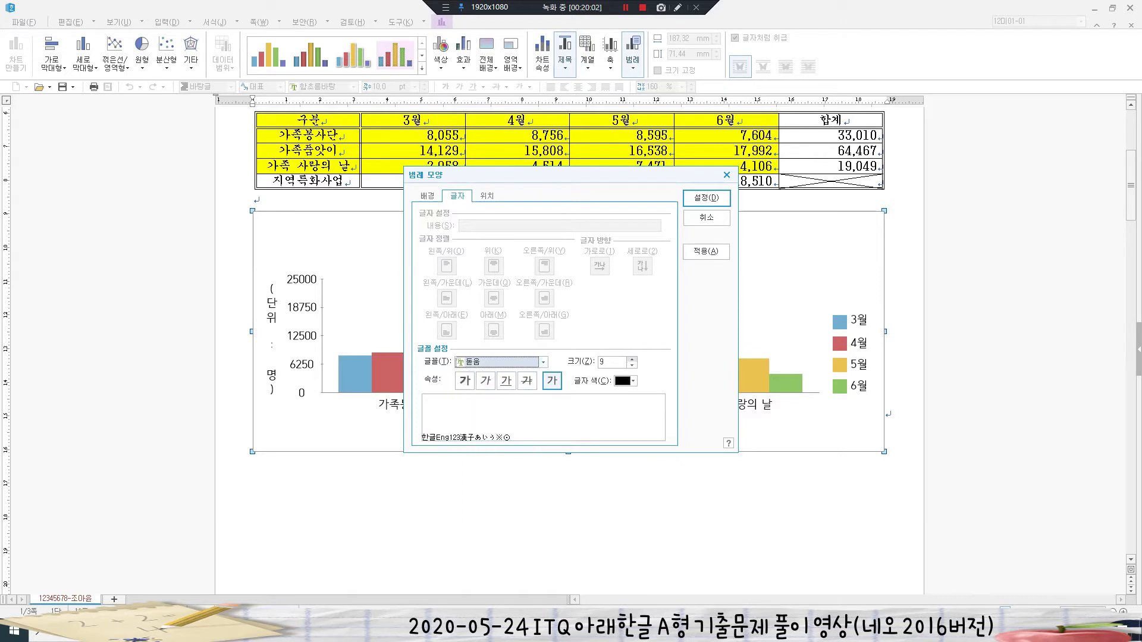
pyautogui.click(632, 359)
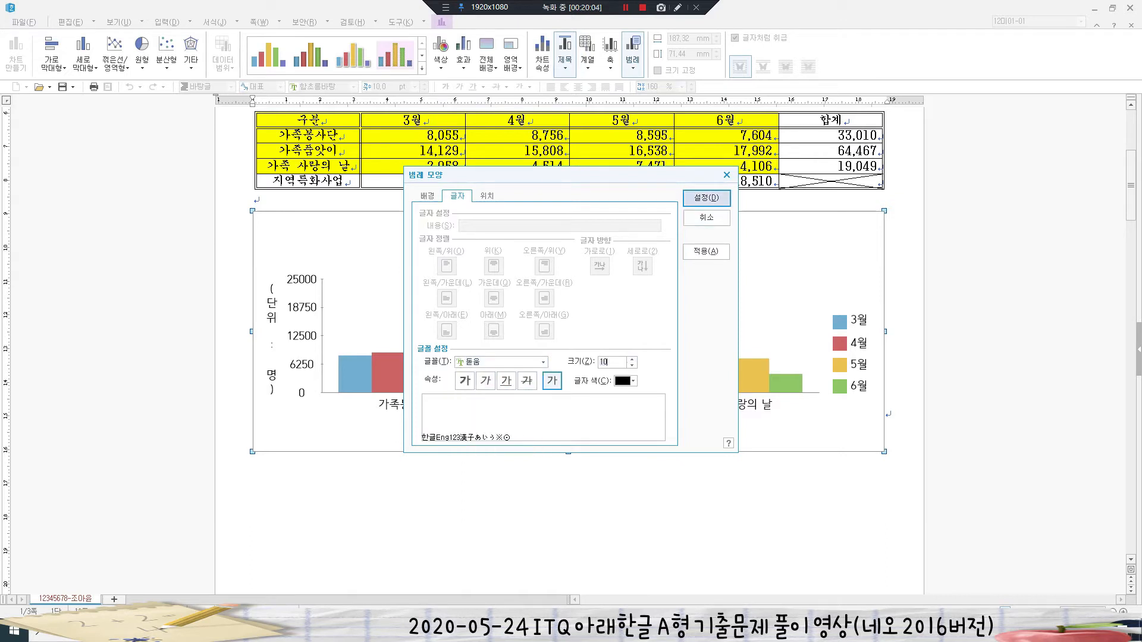
pyautogui.click(706, 198)
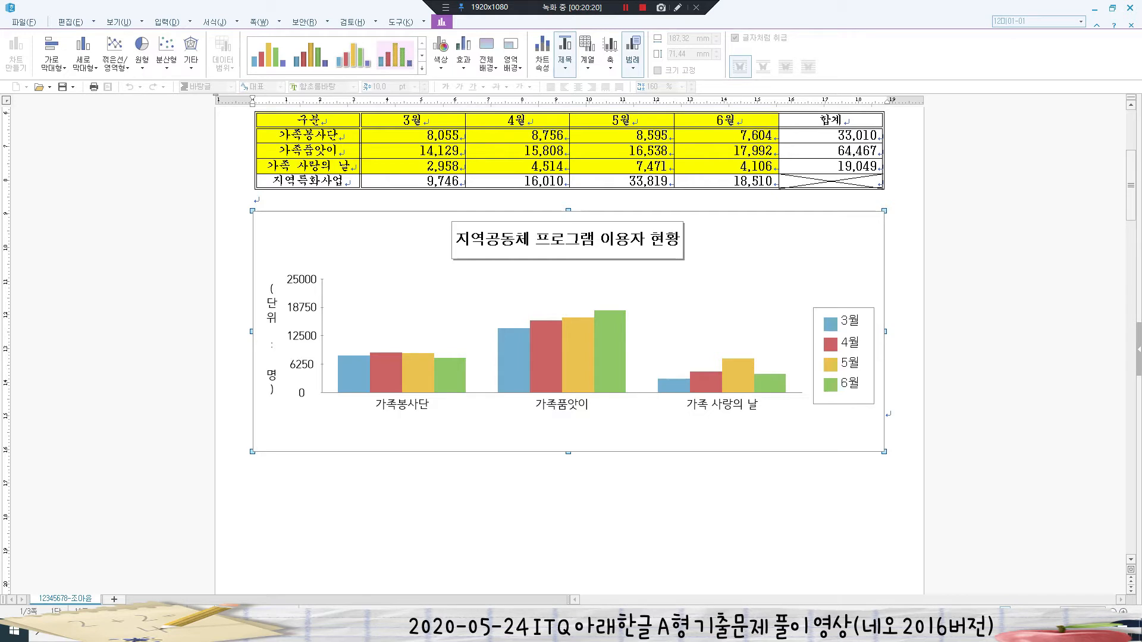
# - Set the horizontal axis labels to 돋움 at size 10
pyautogui.doubleClick(562, 404)
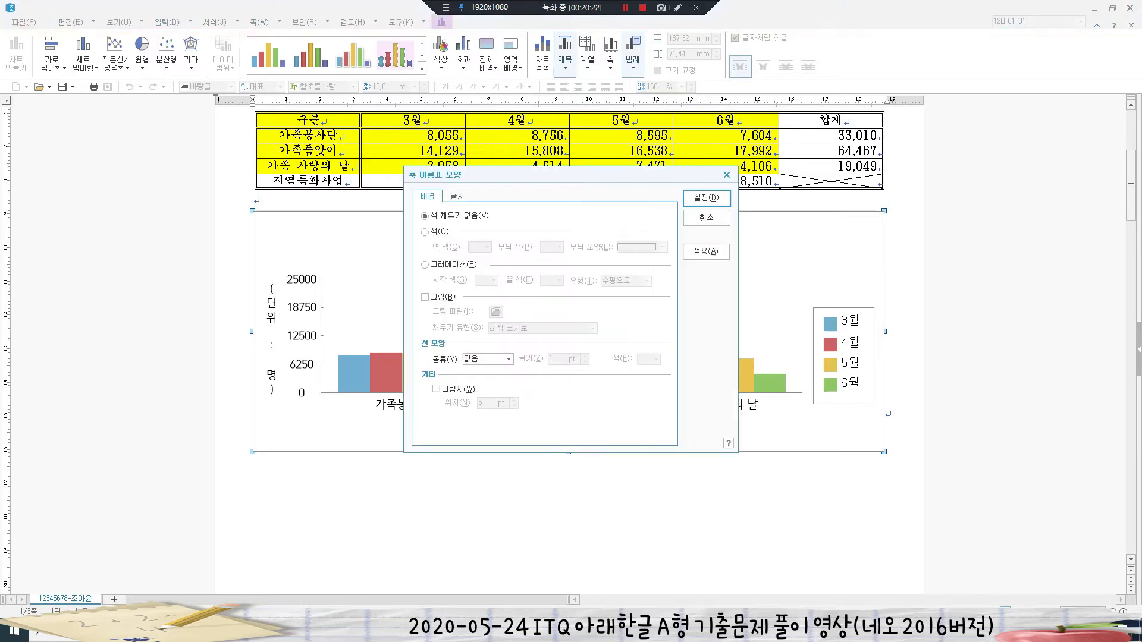
pyautogui.moveTo(499, 178); pyautogui.dragTo(705, 152)
pyautogui.click(664, 171)
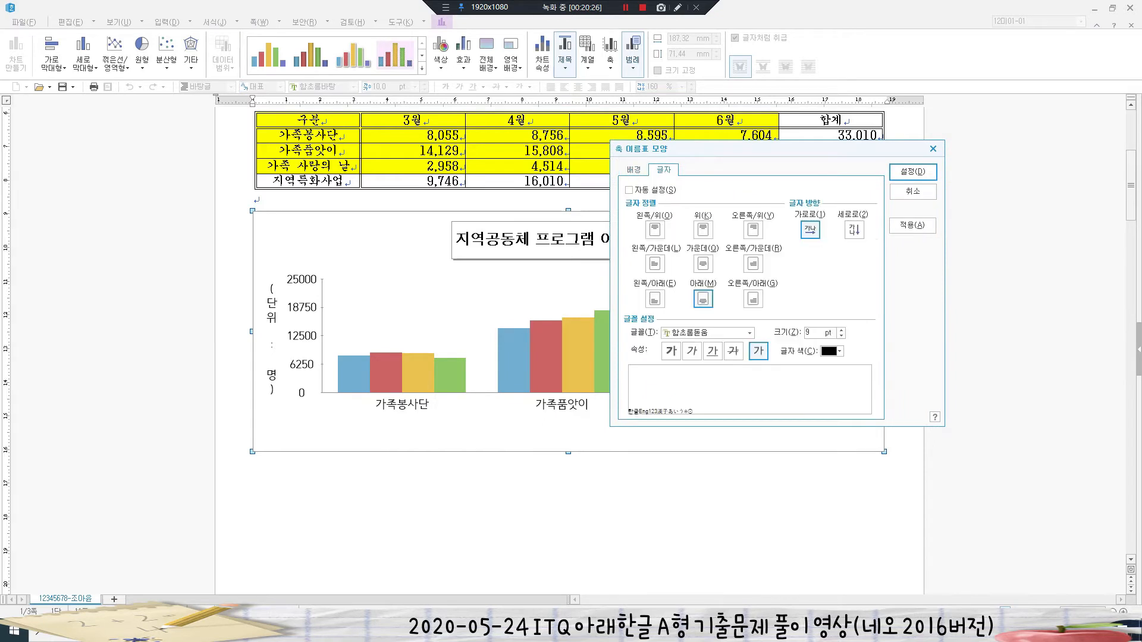
pyautogui.click(750, 334)
pyautogui.moveTo(749, 358); pyautogui.dragTo(749, 399)
pyautogui.click(696, 382)
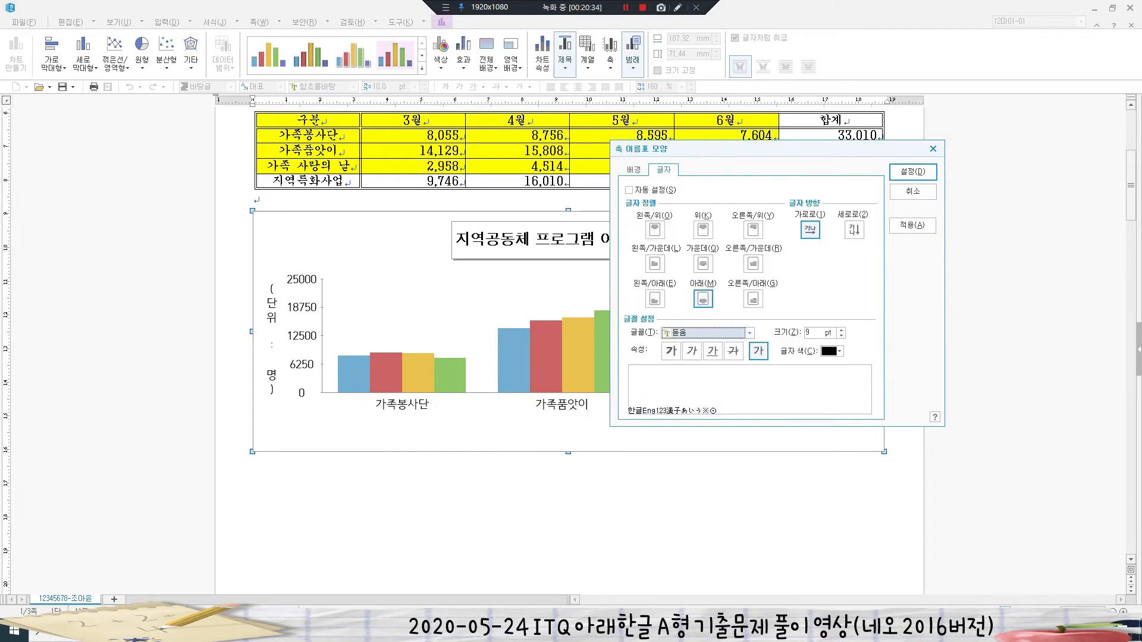
pyautogui.click(841, 330)
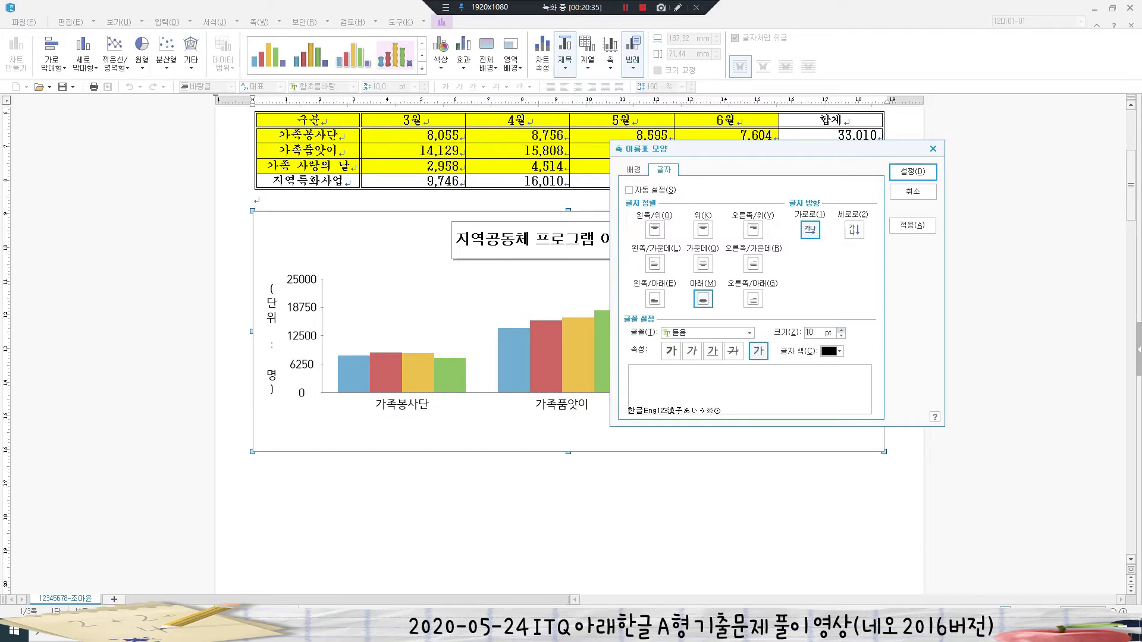
pyautogui.click(913, 172)
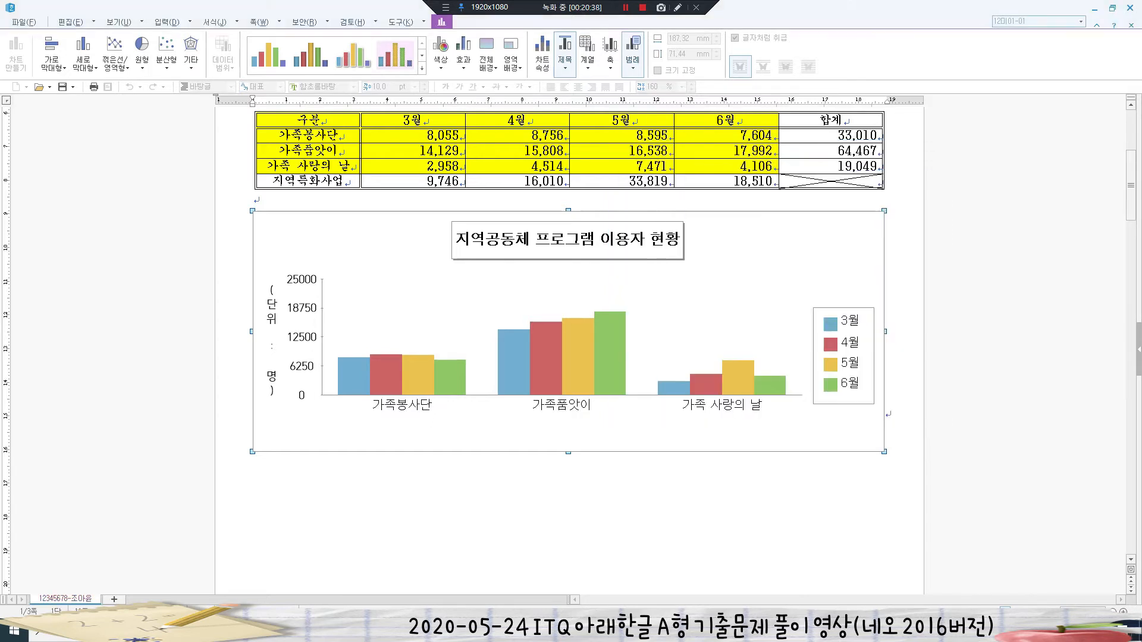
pyautogui.press('Escape')
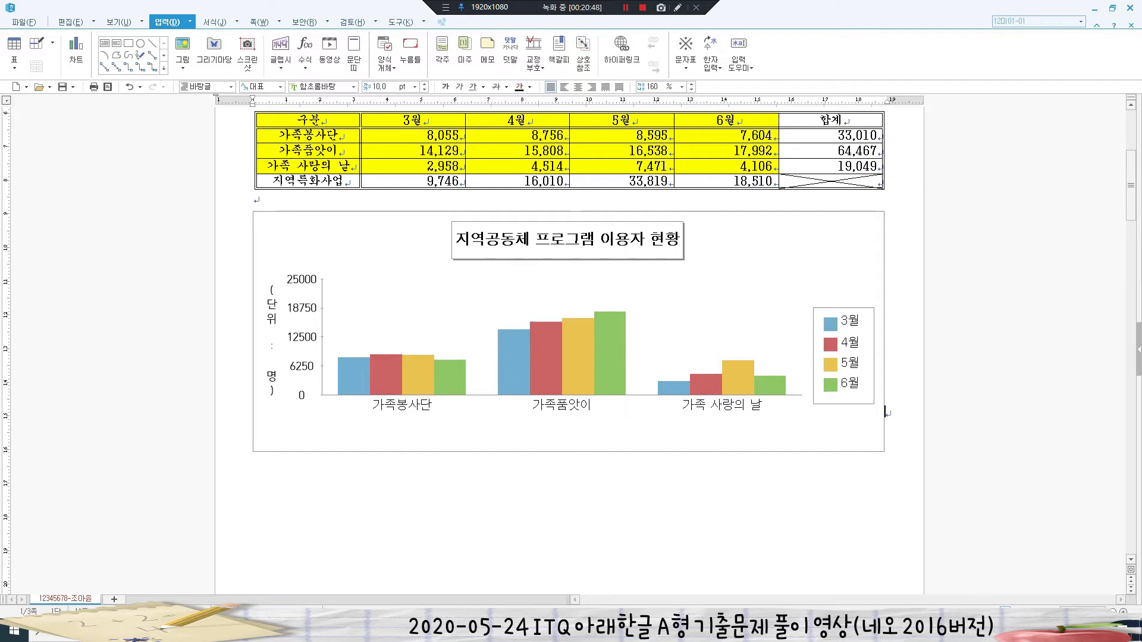
# - Set the other axis's labels to 돋움 at size 10 as well
pyautogui.click(568, 331)
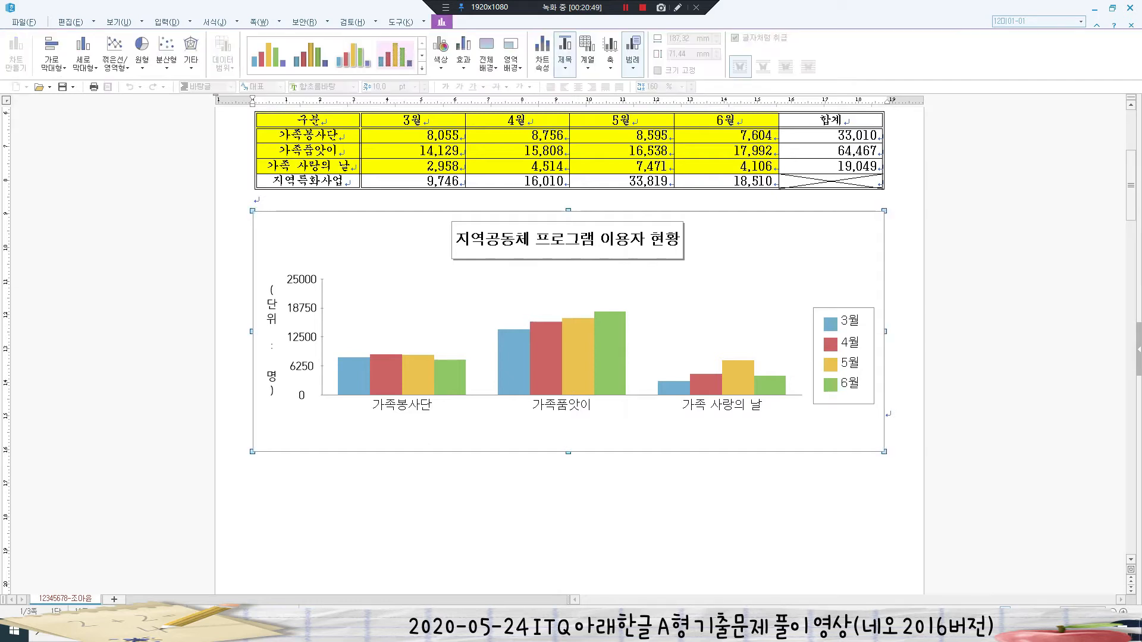
pyautogui.doubleClick(301, 337)
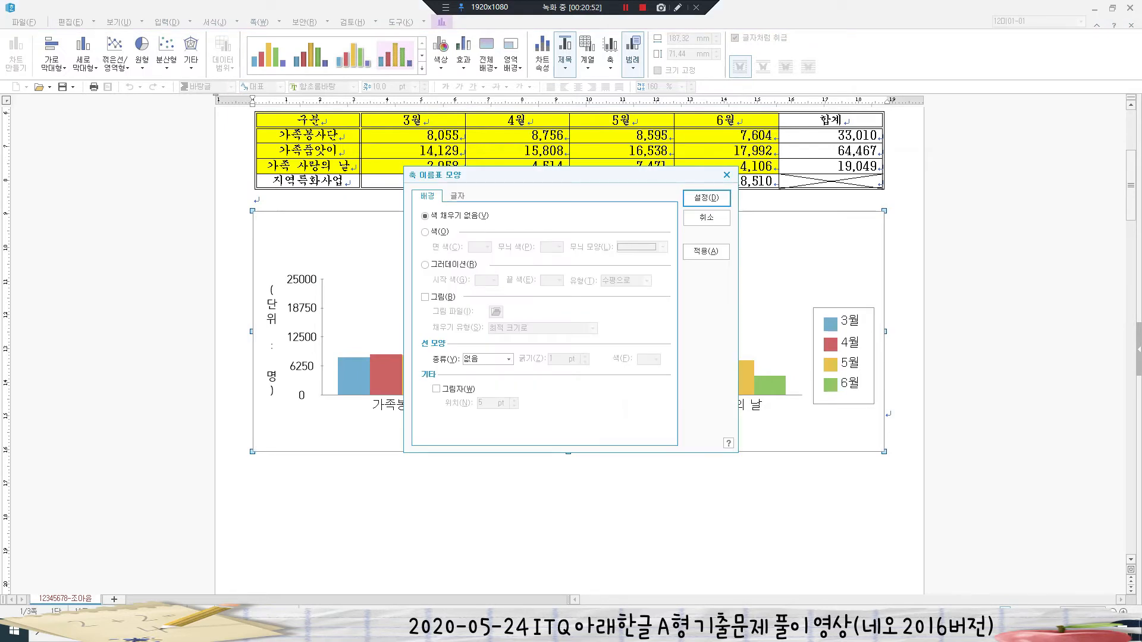
pyautogui.click(458, 197)
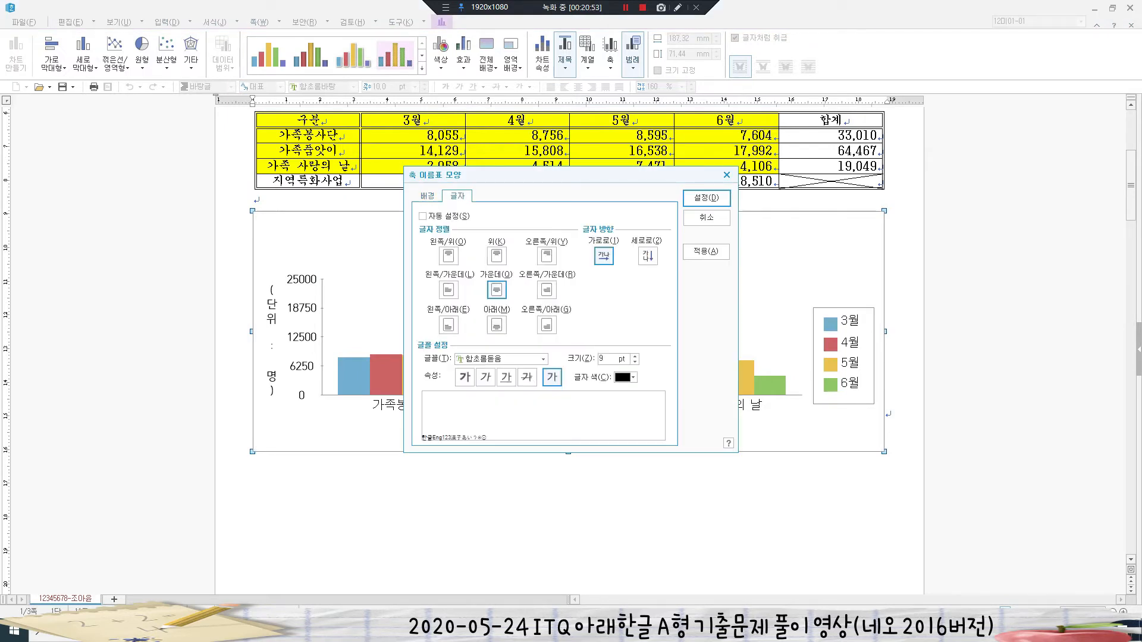
pyautogui.click(543, 359)
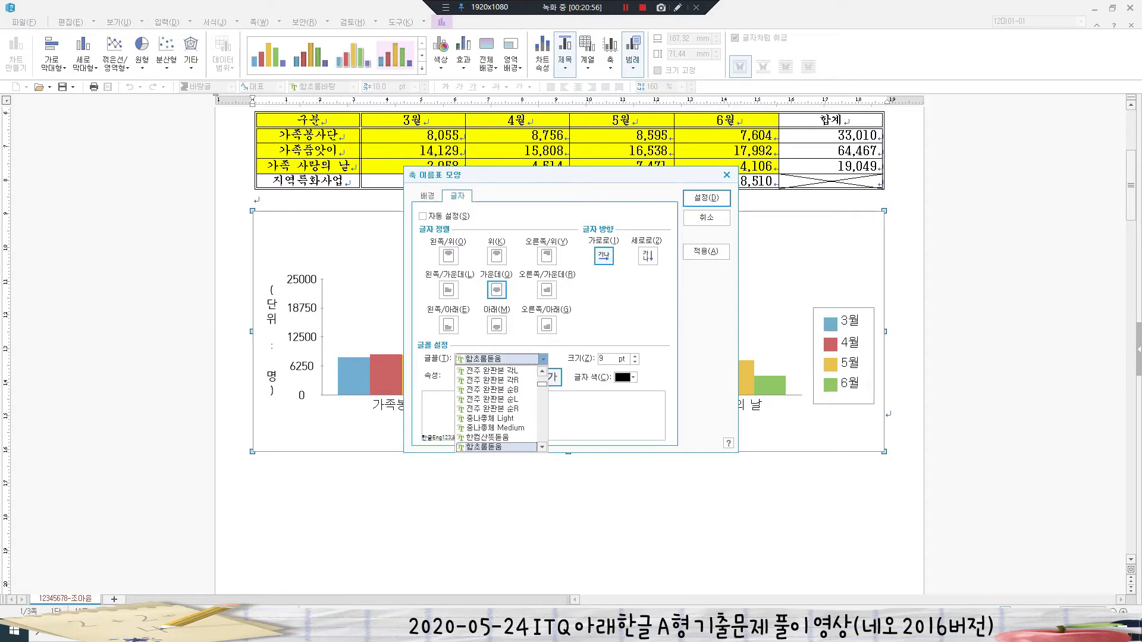
pyautogui.scroll(10, 499, 389)
pyautogui.click(498, 389)
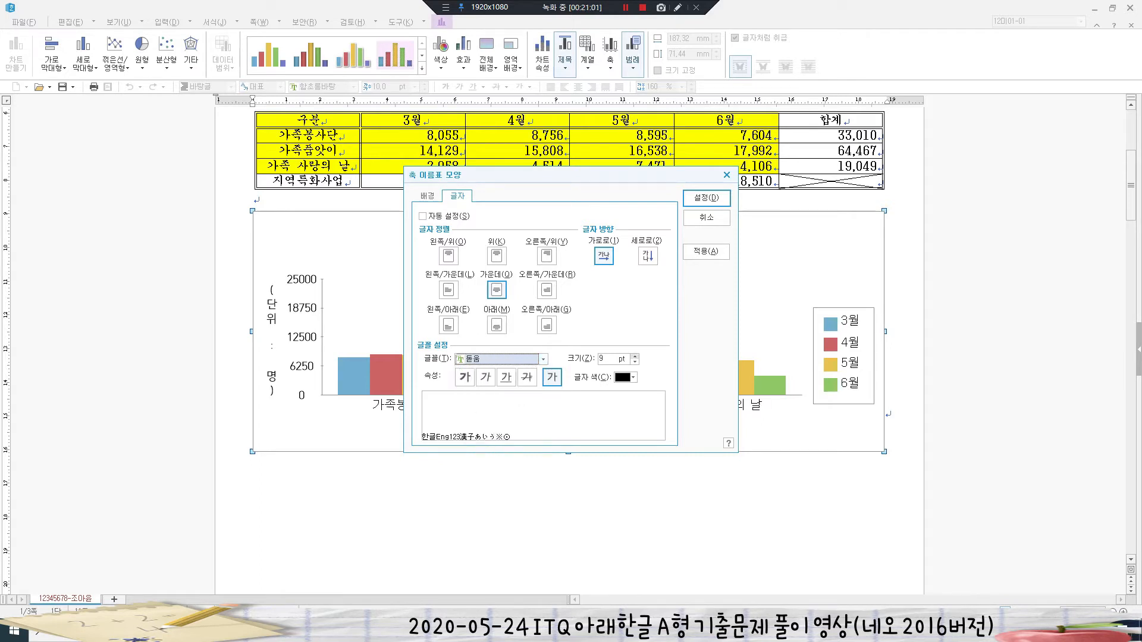
pyautogui.click(635, 357)
pyautogui.click(707, 198)
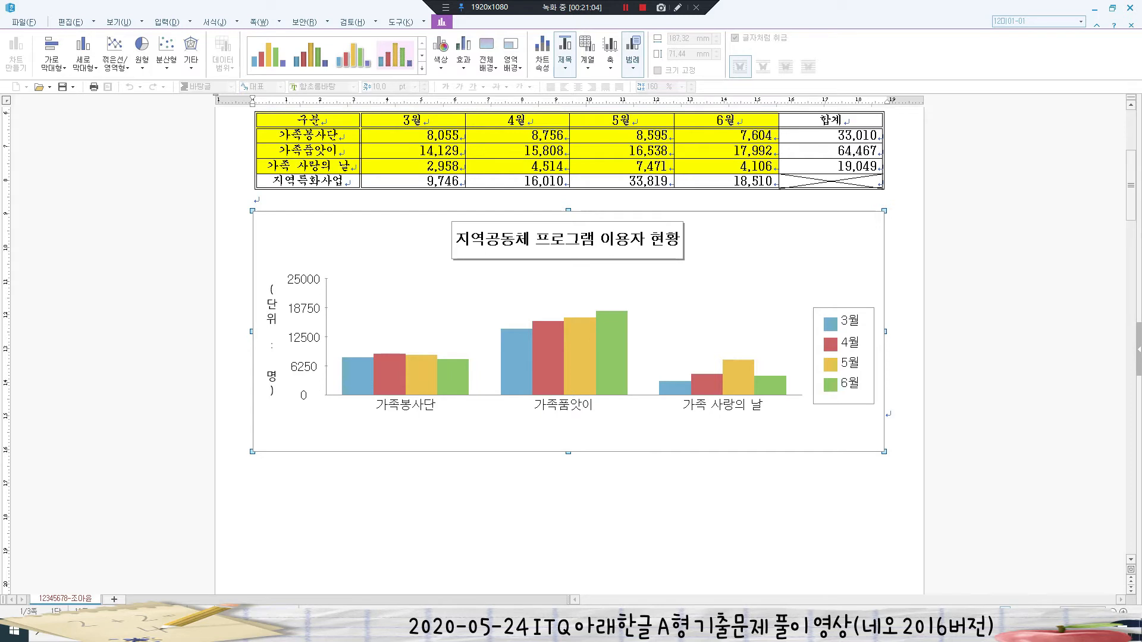
# - Format the (단위 : 명) axis title in 돋움 10 pt, reading horizontally
pyautogui.doubleClick(272, 327)
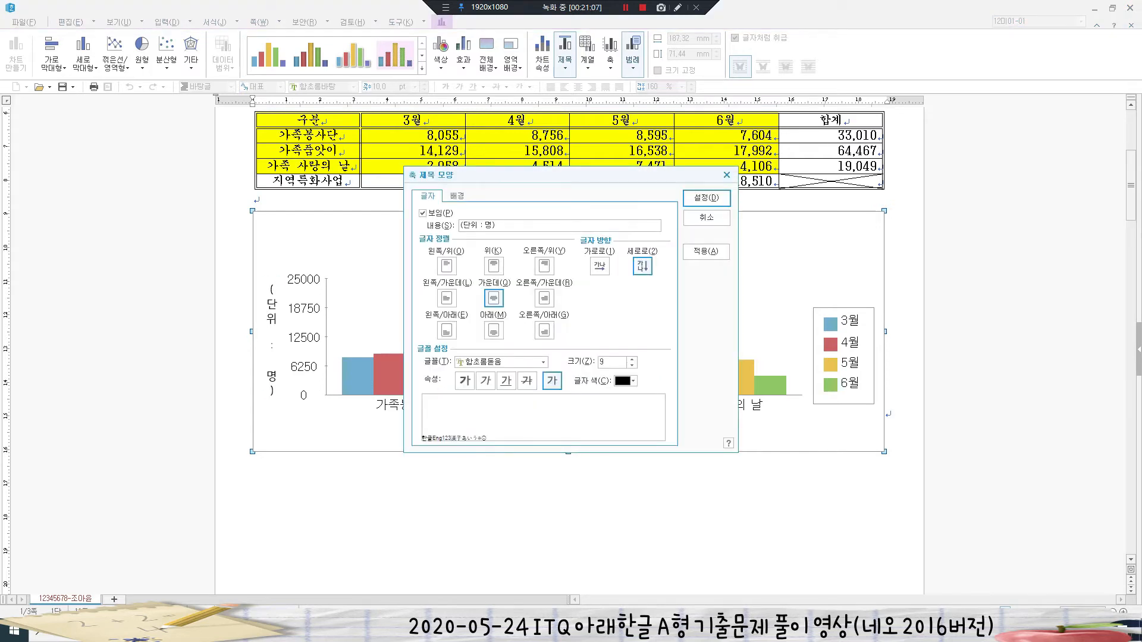
pyautogui.click(542, 361)
pyautogui.moveTo(542, 404); pyautogui.dragTo(542, 390)
pyautogui.click(479, 411)
pyautogui.click(632, 359)
pyautogui.click(599, 267)
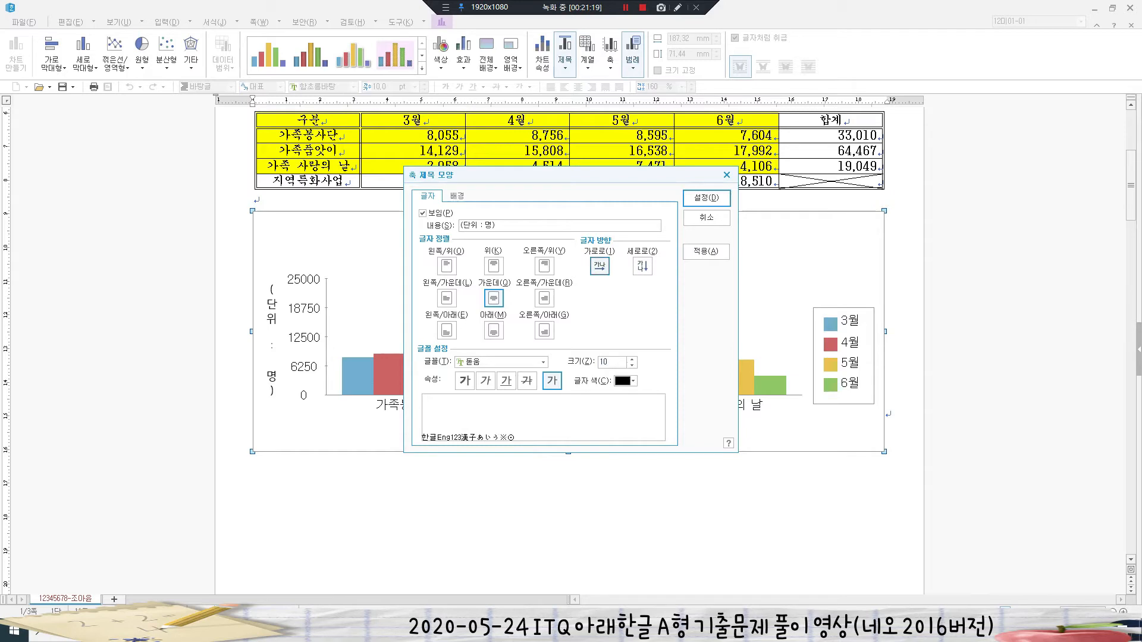
pyautogui.click(707, 197)
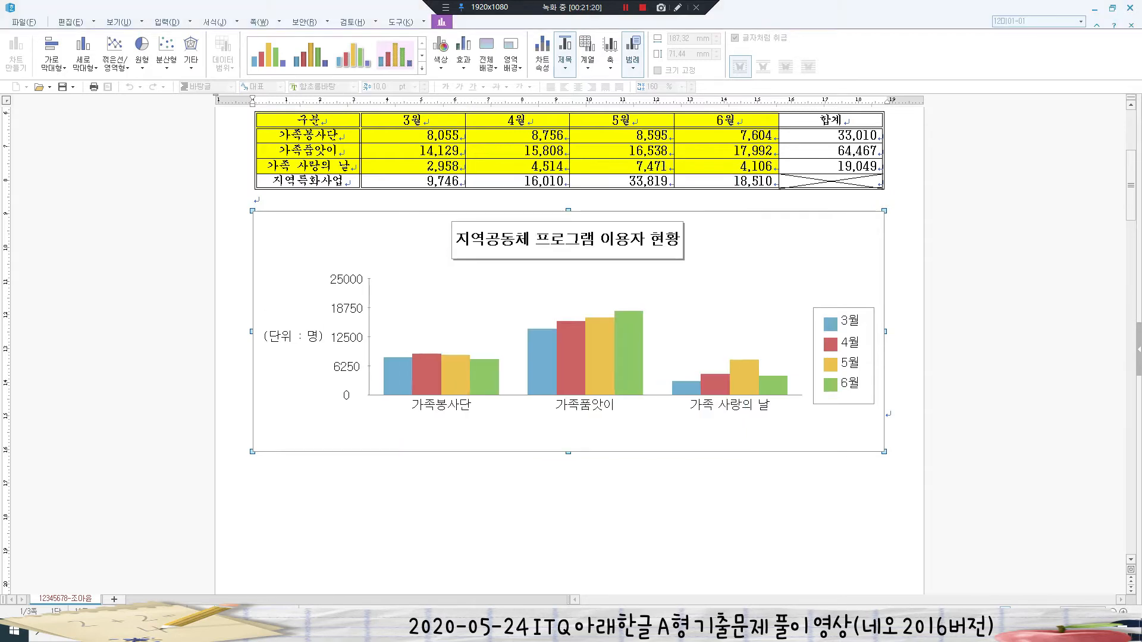
# - Deselect the chart and scroll down to page 2 with lines 3. and 4
pyautogui.scroll(1, 571, 297)
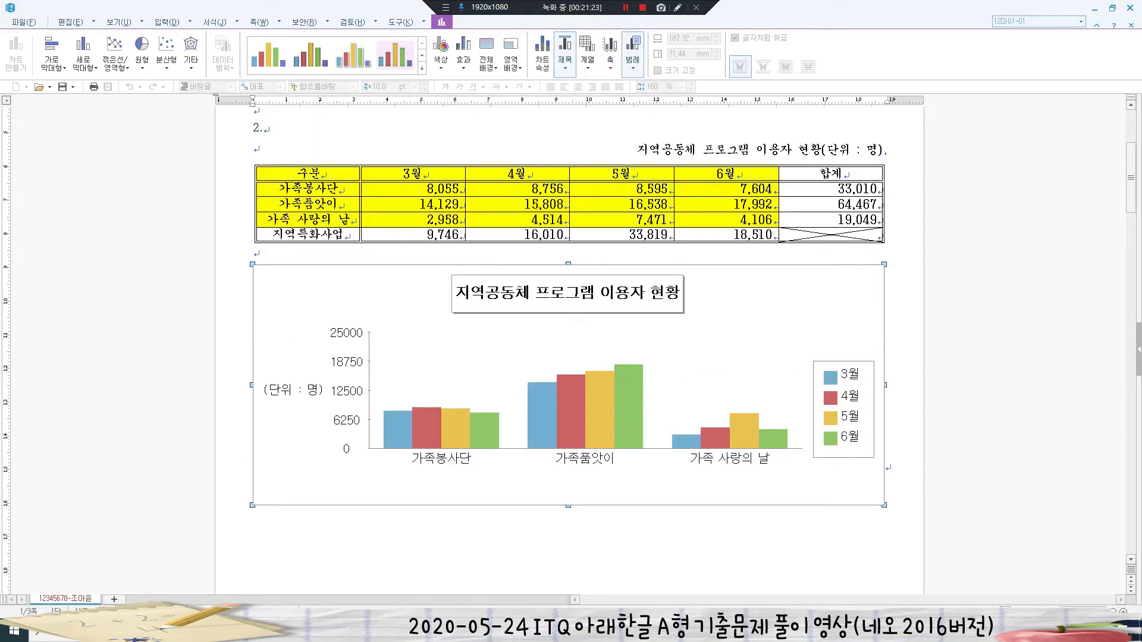
pyautogui.press('Escape')
pyautogui.scroll(-1, 571, 357)
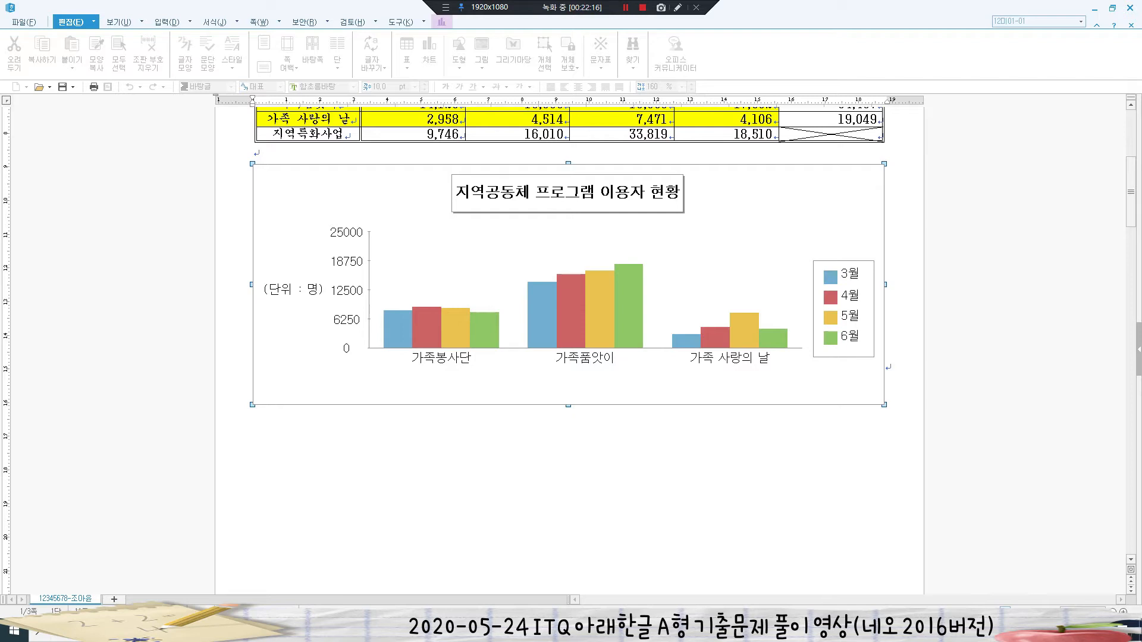
pyautogui.click(886, 365)
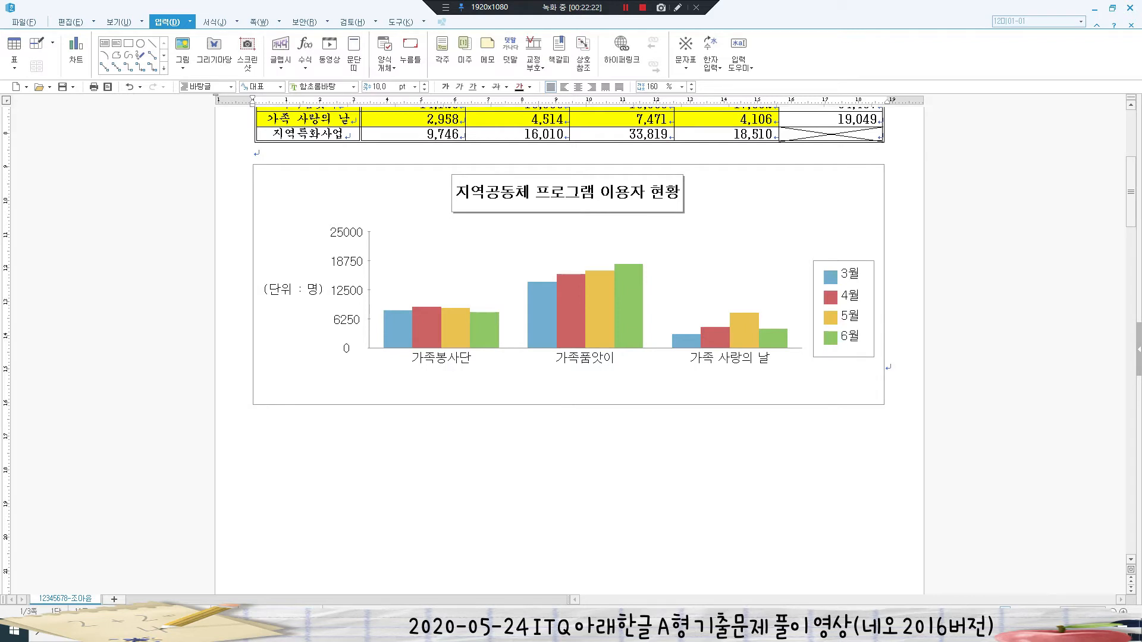
pyautogui.scroll(-3, 569, 297)
pyautogui.scroll(-8, 569, 345)
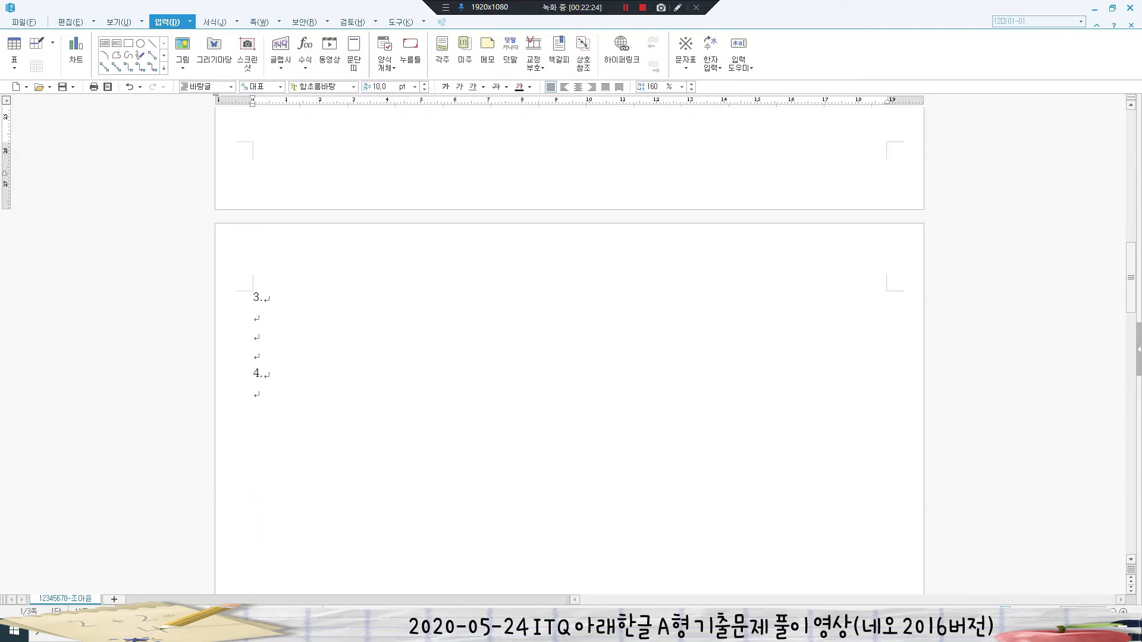
pyautogui.click(254, 316)
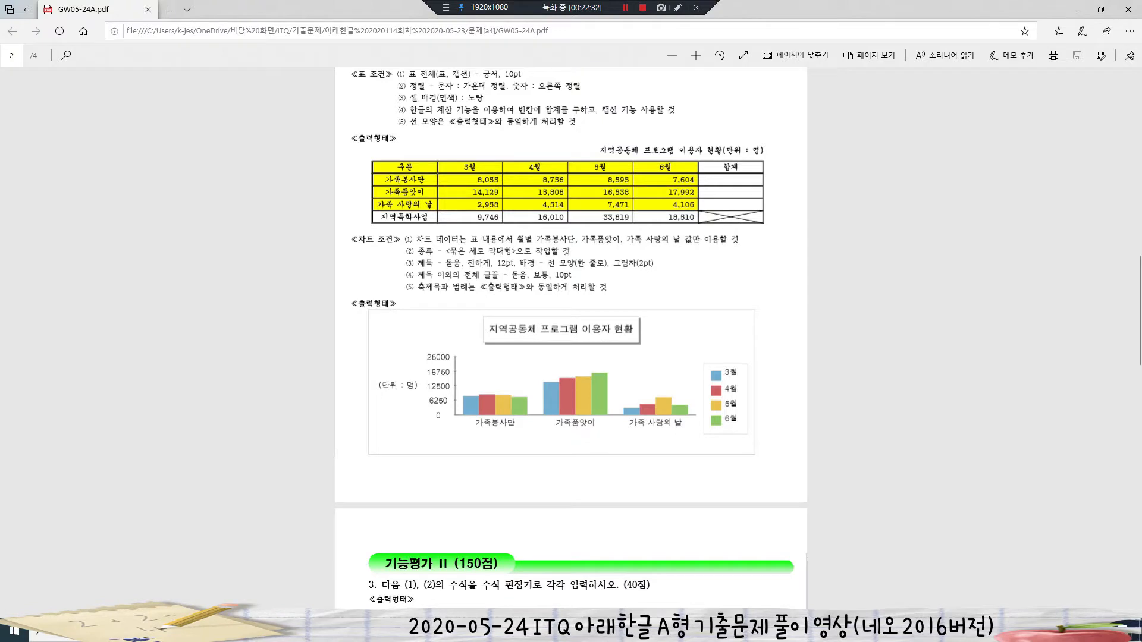
pyautogui.scroll(-5, 571, 339)
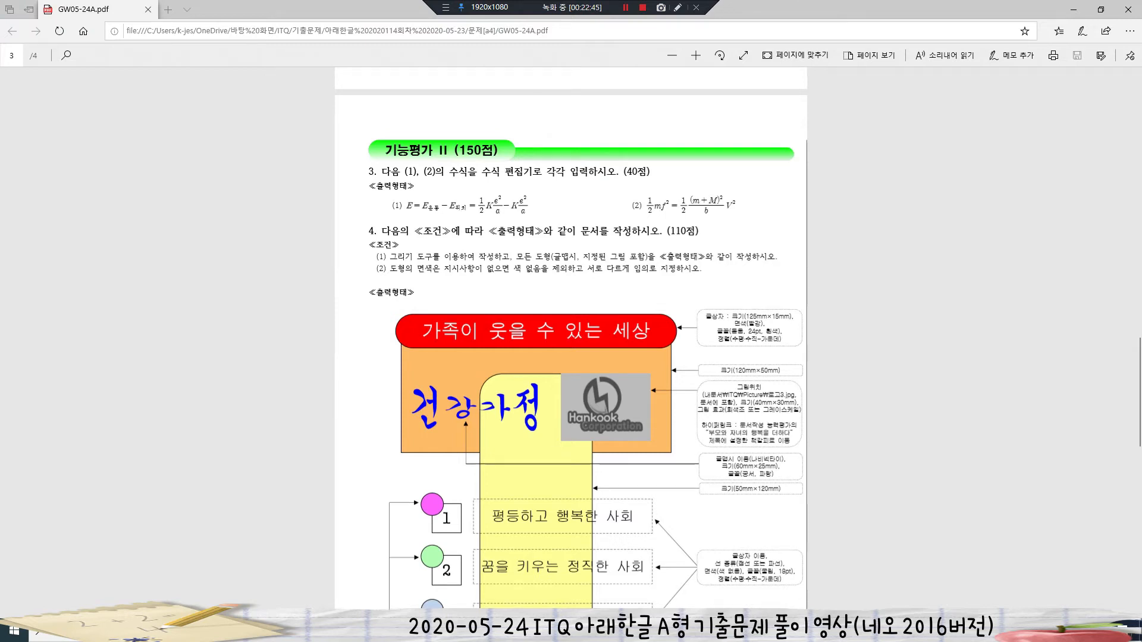
pyautogui.hotkey('alt', 'Tab')
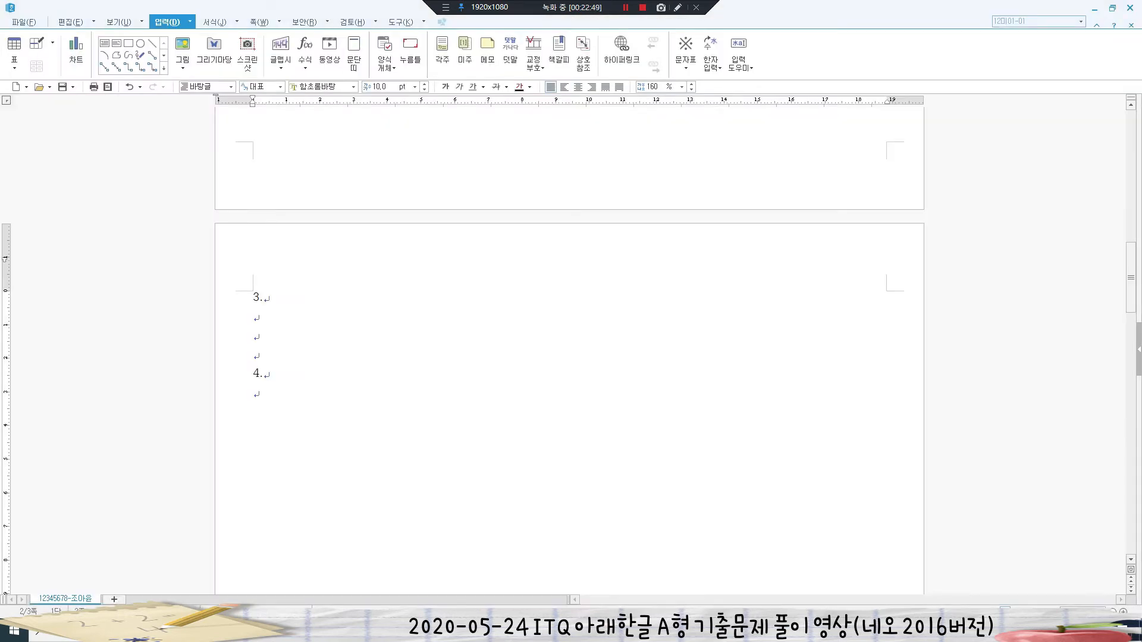
# - Type (1) and start an equation with E=E운동−E위치= in the equation editor
pyautogui.write('(1)')
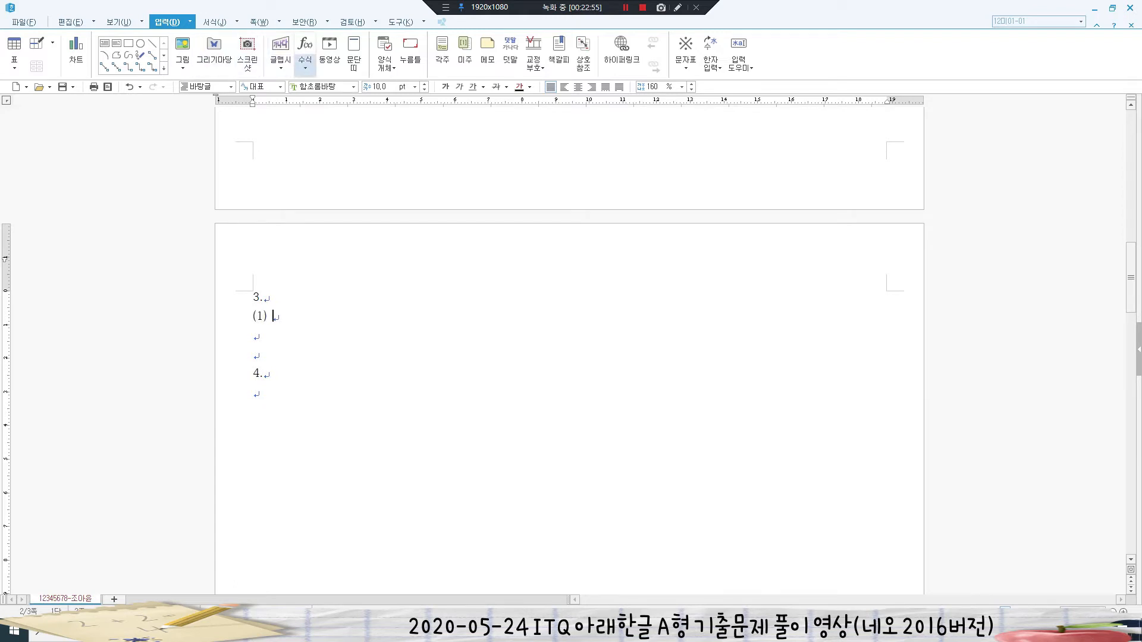
pyautogui.click(306, 65)
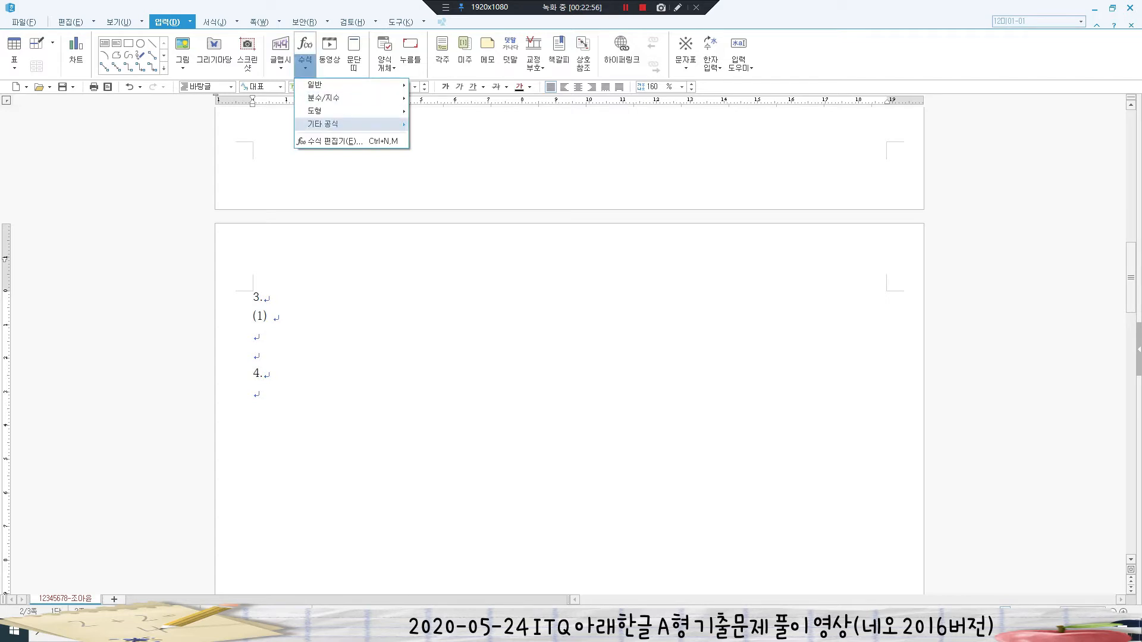
pyautogui.click(333, 141)
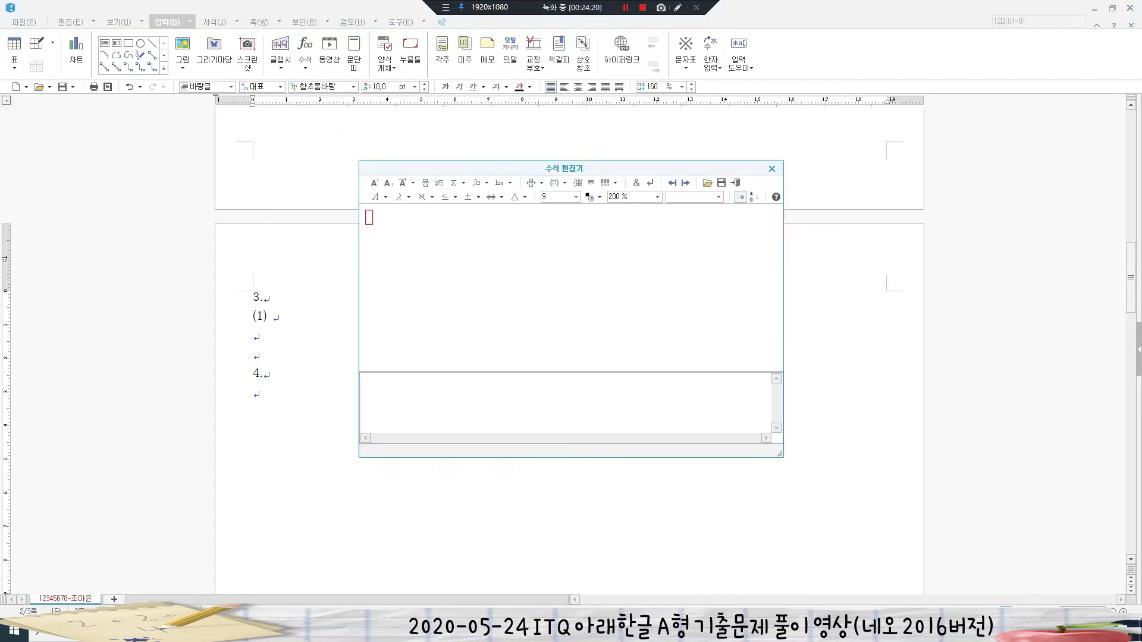
pyautogui.write('E=E')
pyautogui.click(389, 182)
pyautogui.write('운동')
pyautogui.press('Tab')
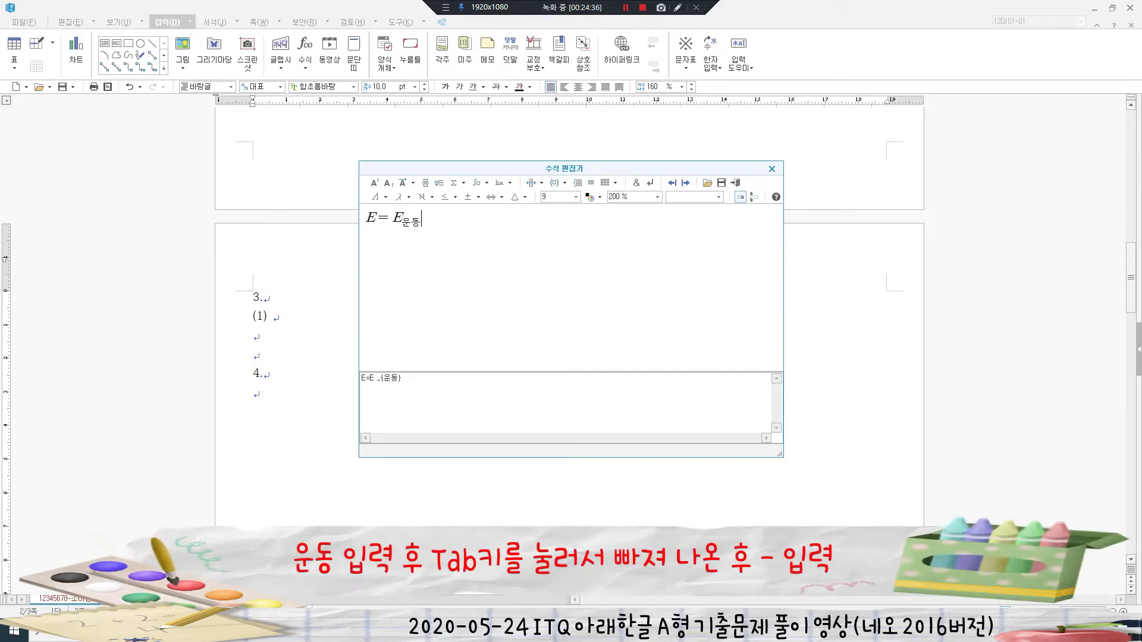
pyautogui.write('-E _{')
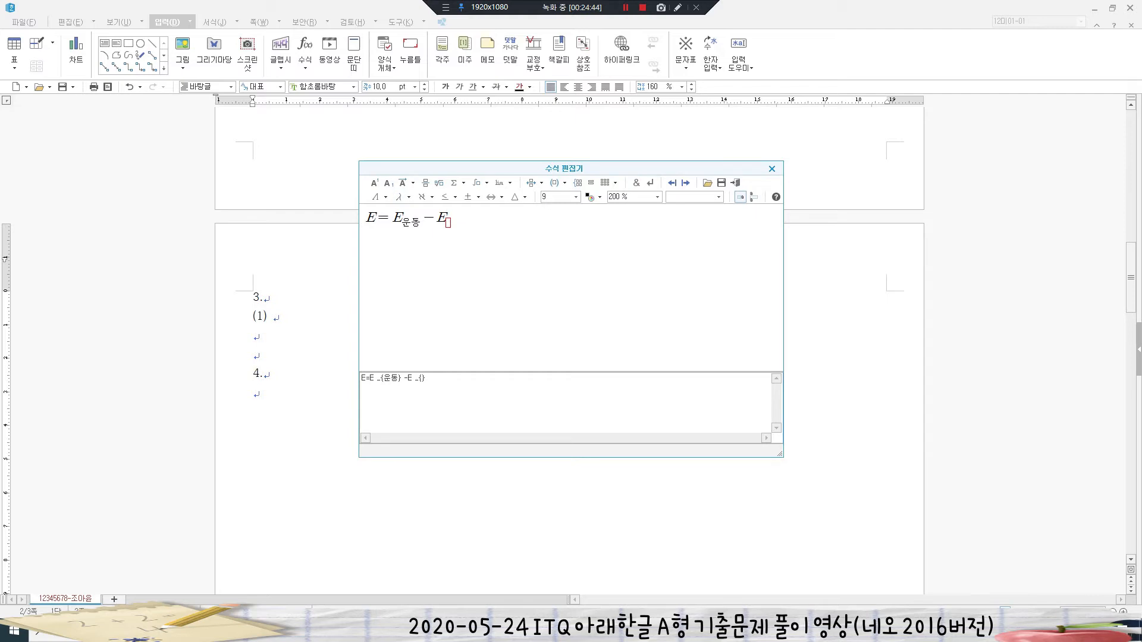
pyautogui.write('리')
pyautogui.press('BackSpace')
pyautogui.write('위치} =')
# - Add the term ½K·e²/a after the equals sign
pyautogui.click(426, 183)
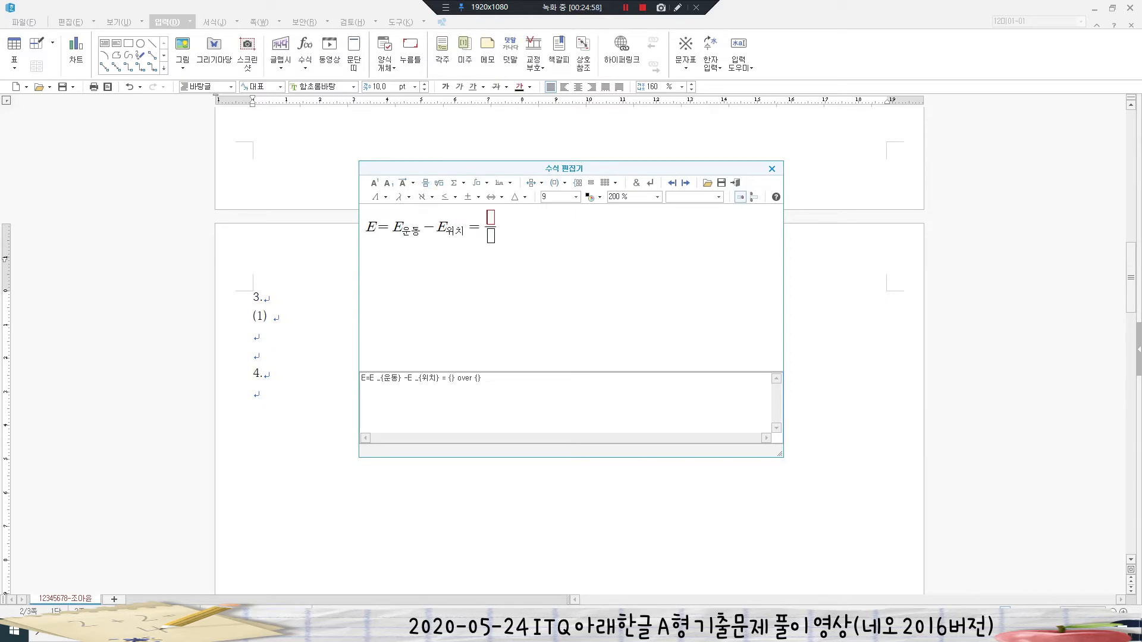
pyautogui.write('1')
pyautogui.write('2')
pyautogui.write('XK')
pyautogui.press('BackSpace')
pyautogui.press('BackSpace')
pyautogui.write('K')
pyautogui.click(425, 183)
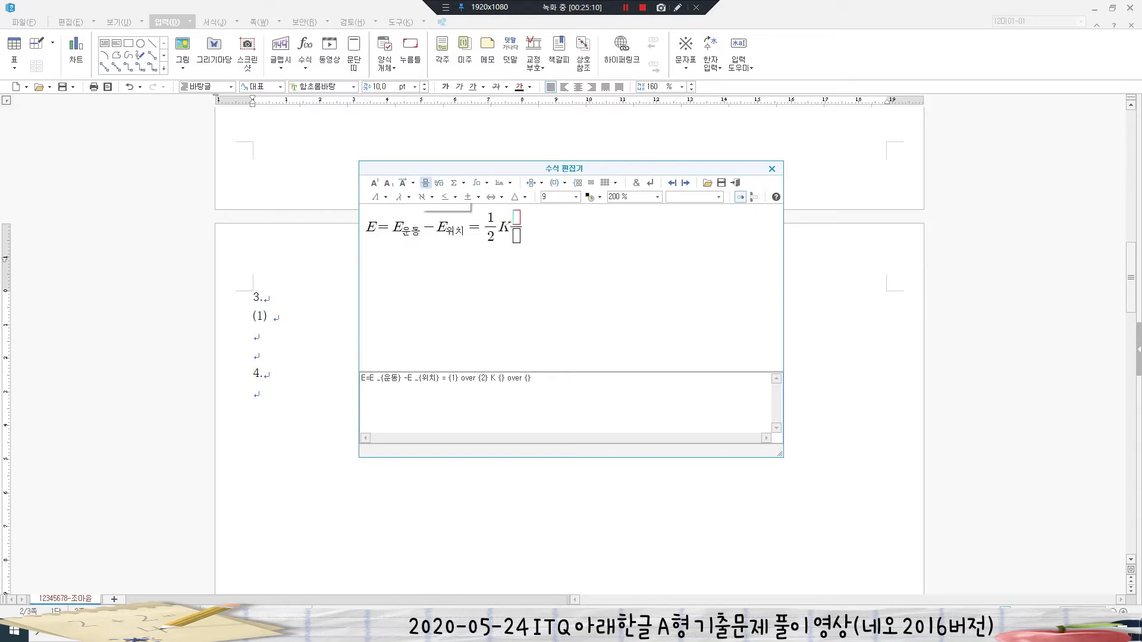
pyautogui.write('e')
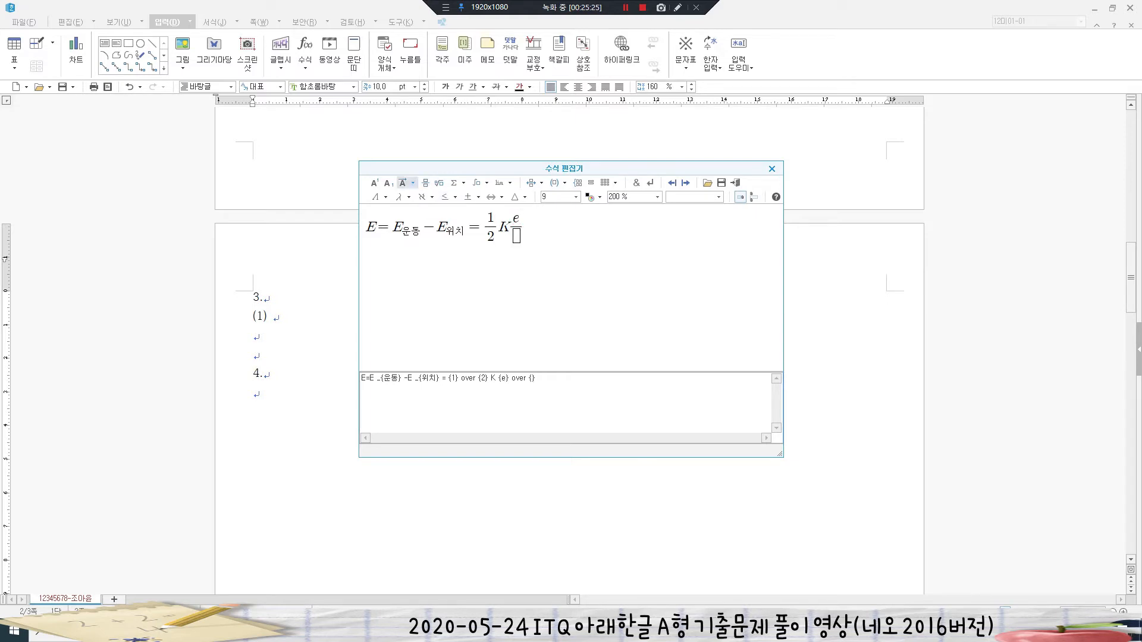
pyautogui.click(375, 183)
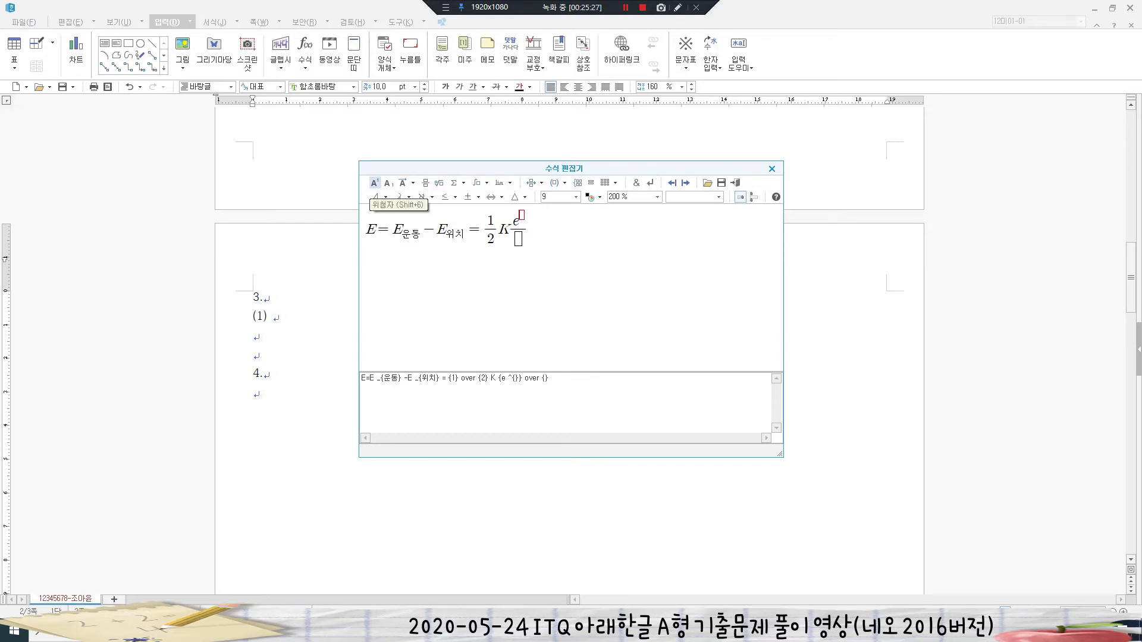
pyautogui.write('2')
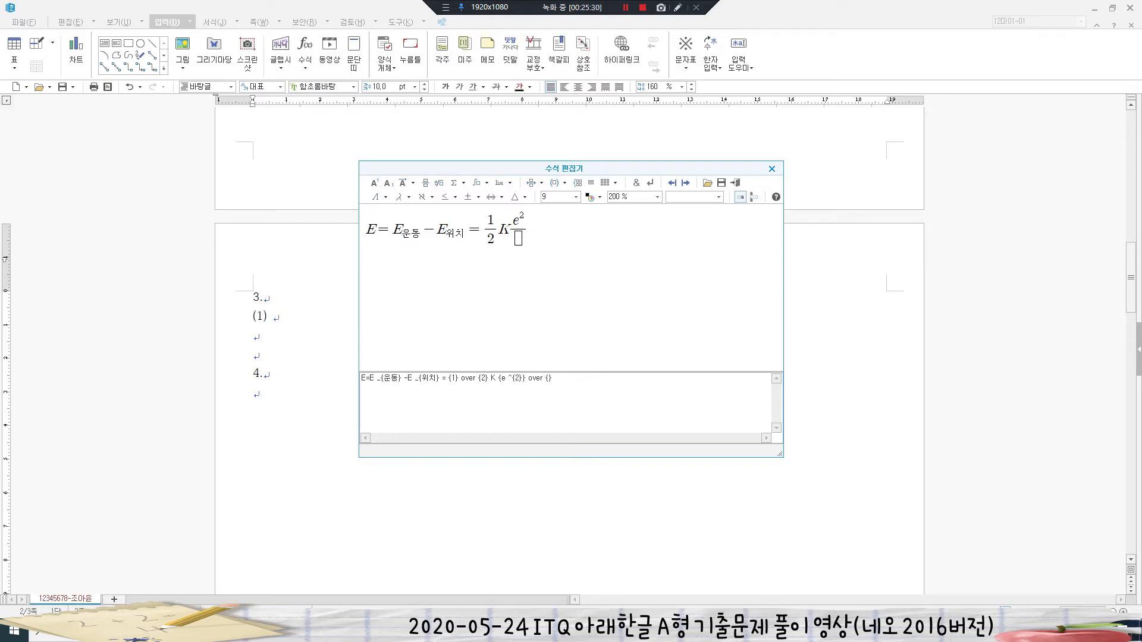
pyautogui.click(518, 239)
pyautogui.write('a')
pyautogui.click(528, 228)
# - Finish the equation with −K·e²/a
pyautogui.write('-K')
pyautogui.click(426, 182)
pyautogui.write('e')
pyautogui.click(374, 183)
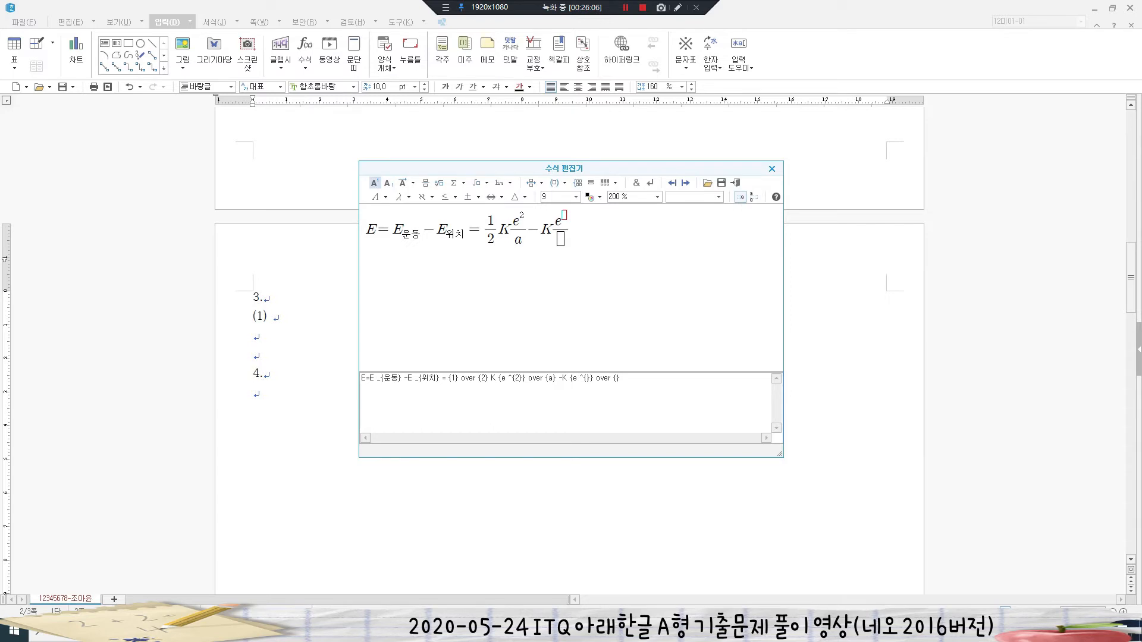
pyautogui.write('2')
pyautogui.write('a')
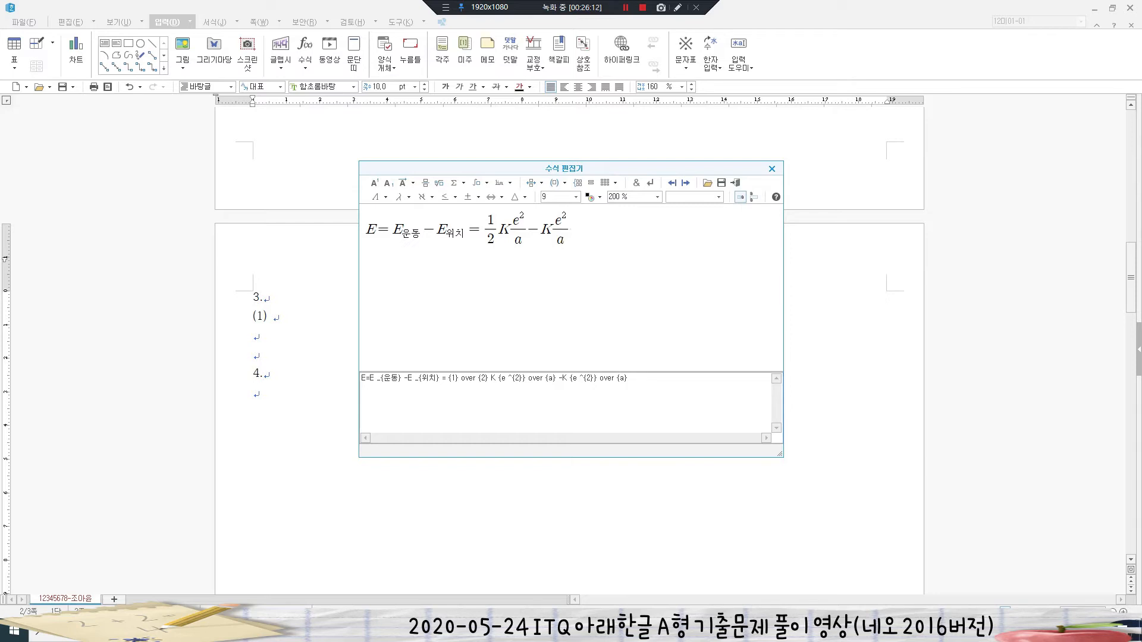
pyautogui.press('Right')
# - Insert equation (1), type (2), and begin a new equation with ½mf²
pyautogui.click(736, 182)
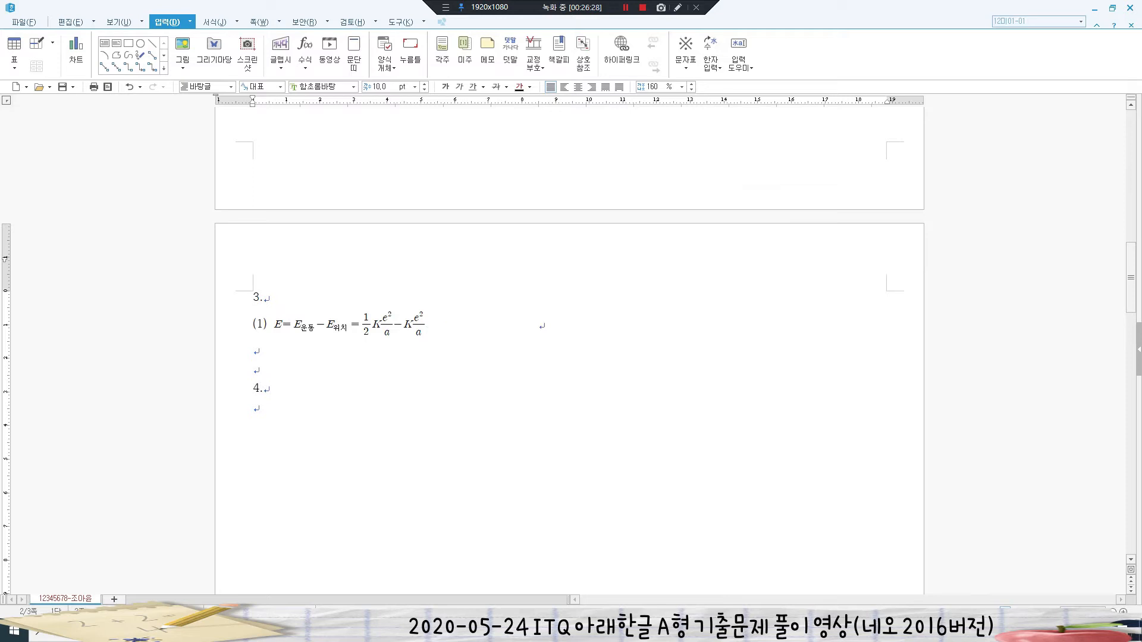
pyautogui.write('(2)')
pyautogui.click(305, 65)
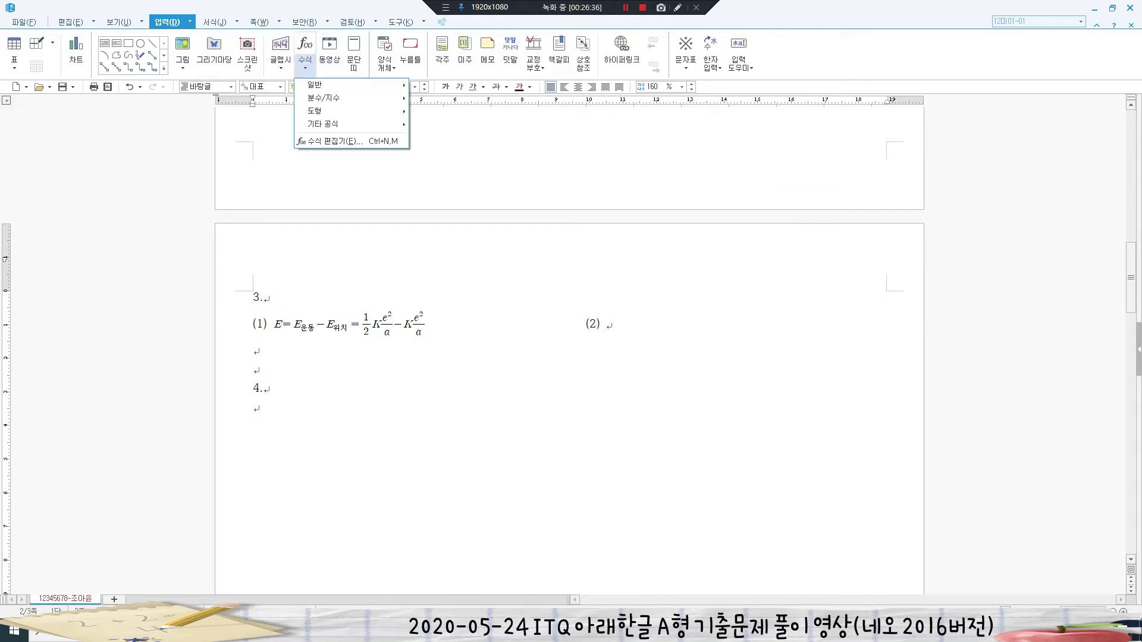
pyautogui.click(333, 141)
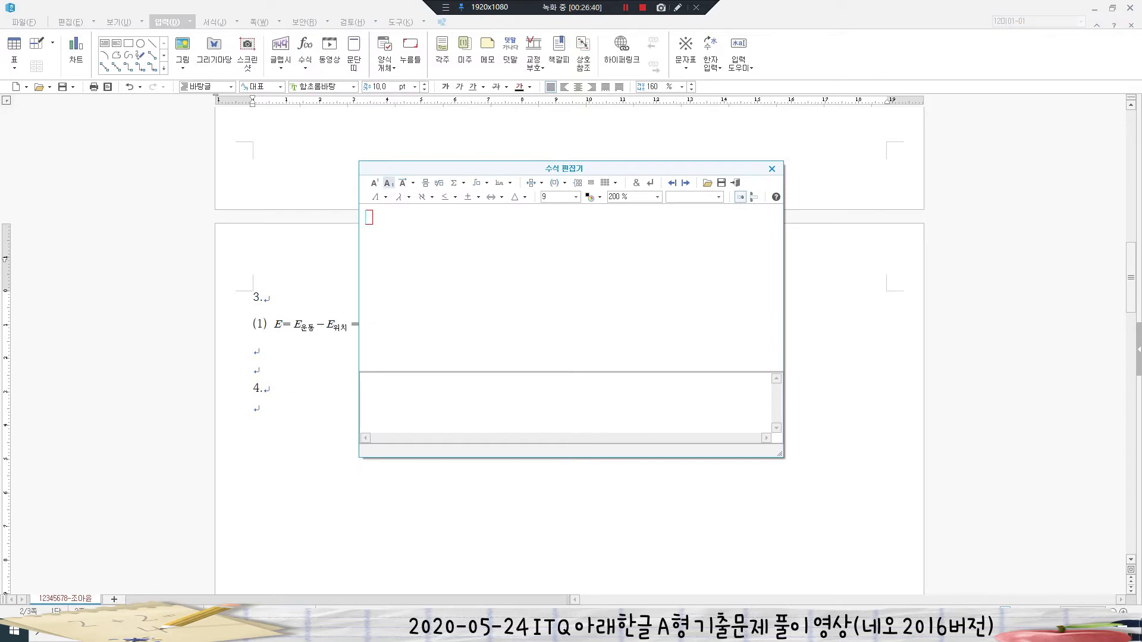
pyautogui.click(426, 183)
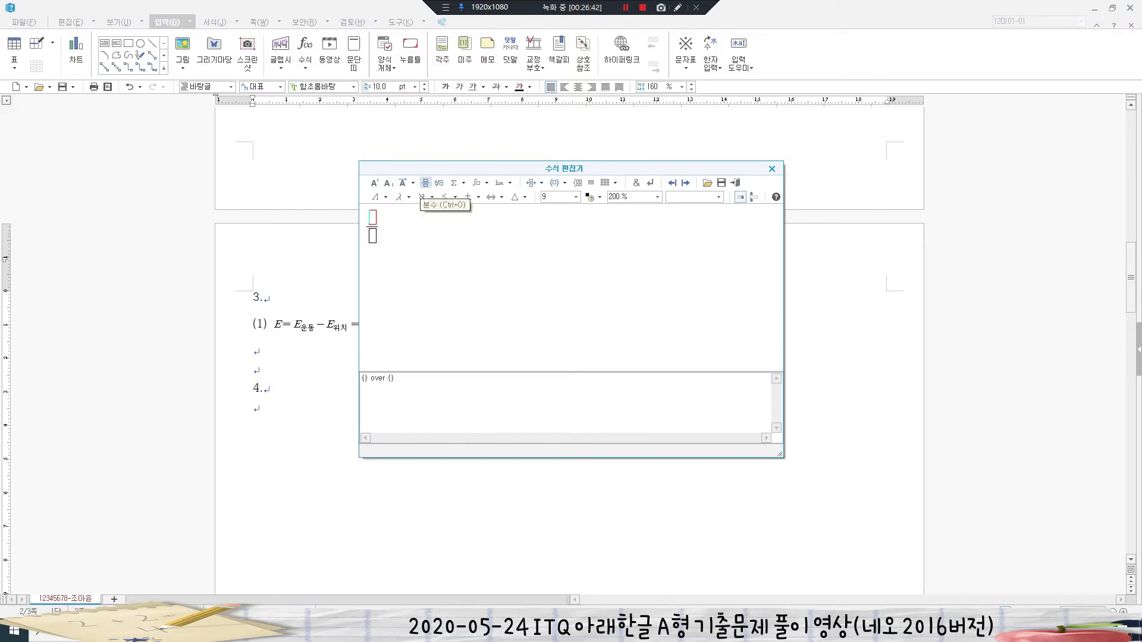
pyautogui.write('1')
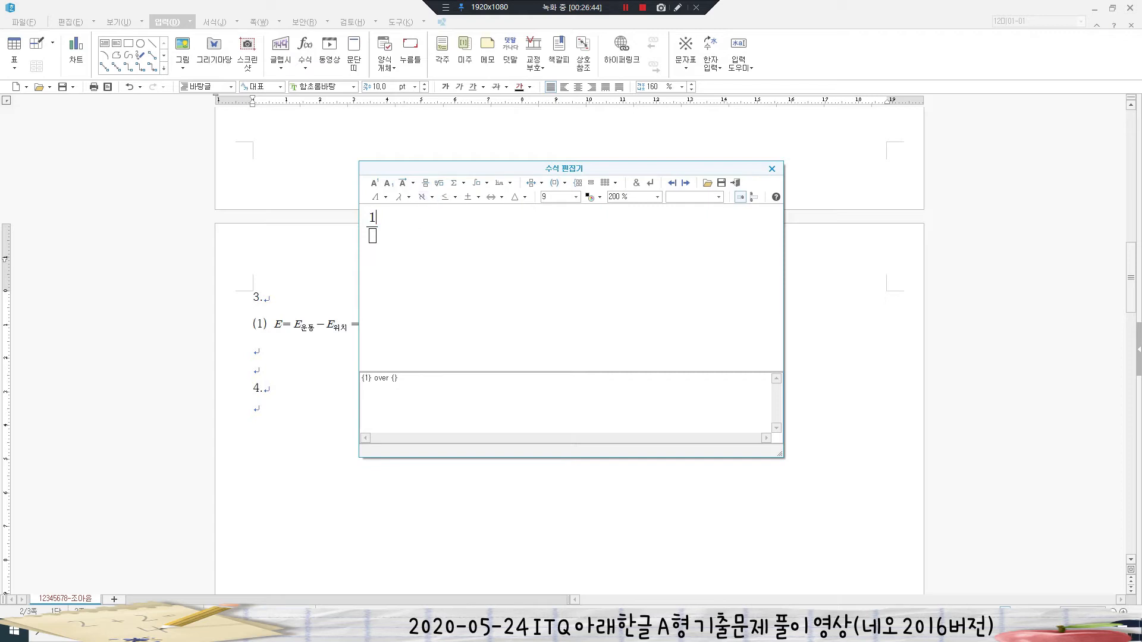
pyautogui.write('2')
pyautogui.press('Tab')
pyautogui.write('mf')
pyautogui.click(374, 182)
pyautogui.write('2} =')
# - Complete equation (2) with =½·(m+M)²/b·V² and insert it beside (1)
pyautogui.click(425, 182)
pyautogui.write('1')
pyautogui.press('Tab')
pyautogui.write('2')
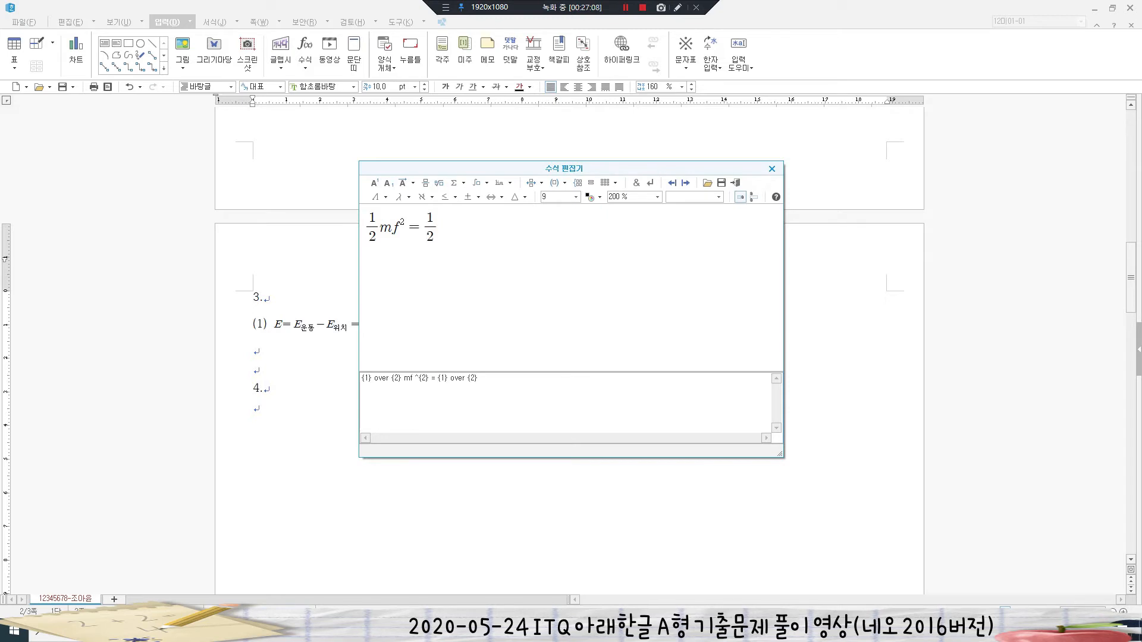
pyautogui.click(426, 182)
pyautogui.write('(m+M)} over {}')
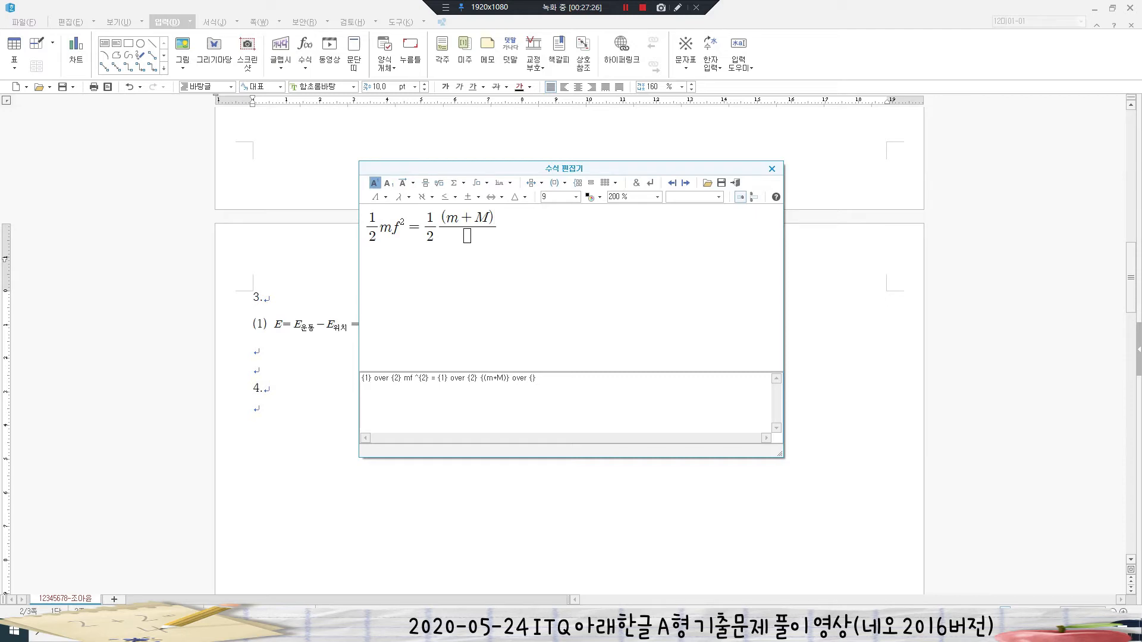
pyautogui.click(374, 183)
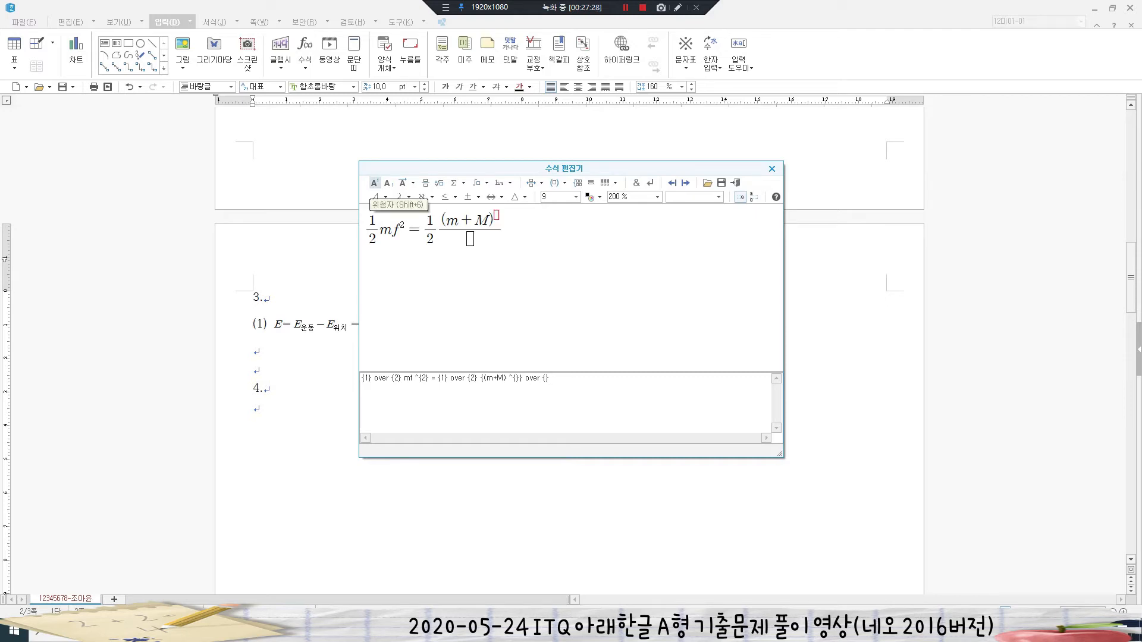
pyautogui.write('2')
pyautogui.click(470, 239)
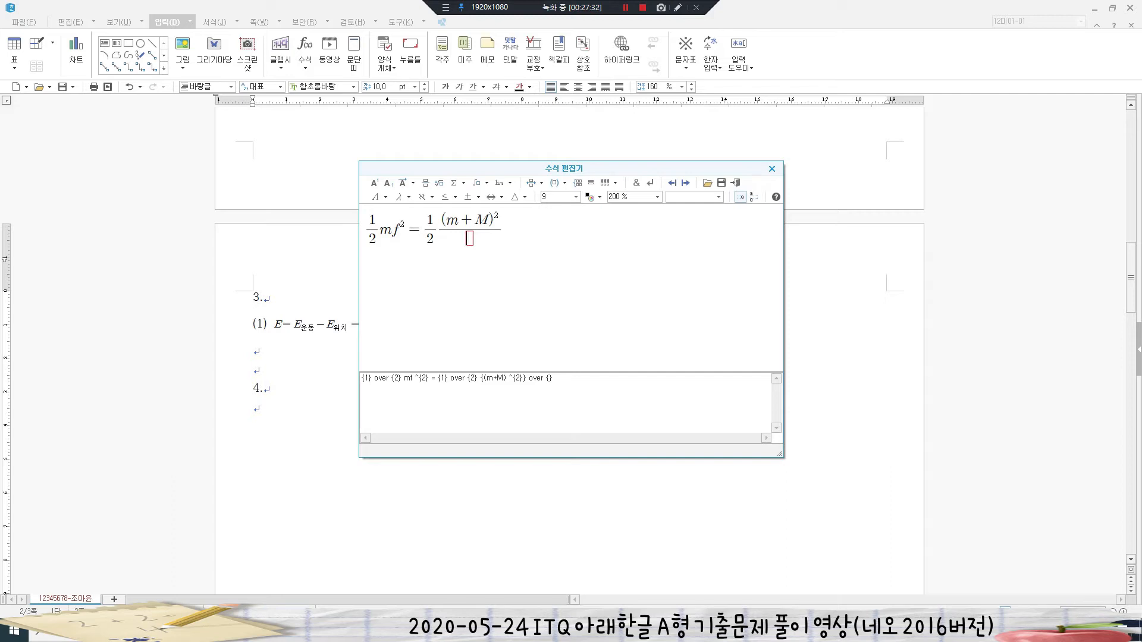
pyautogui.write('b} V')
pyautogui.click(375, 183)
pyautogui.write('2')
pyautogui.click(735, 183)
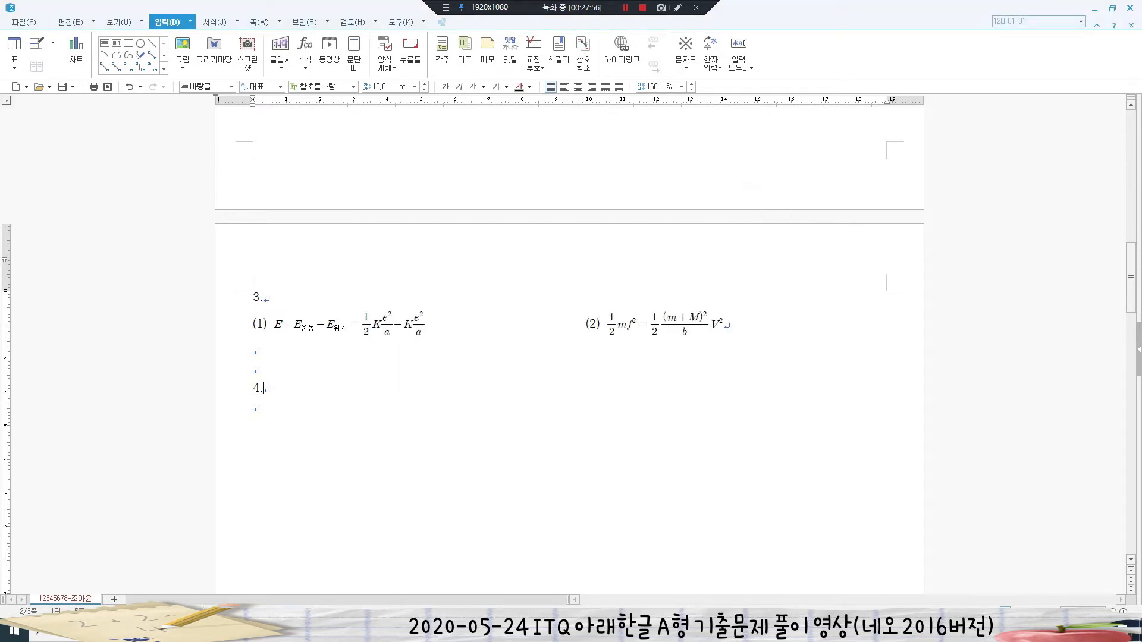
pyautogui.scroll(-3, 569, 351)
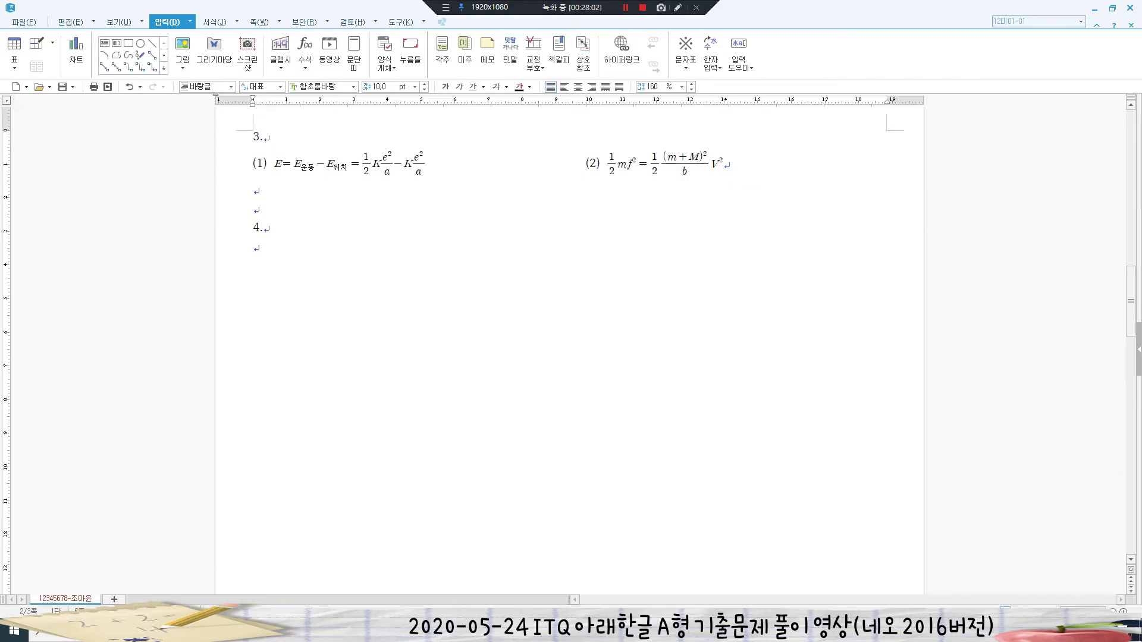
pyautogui.hotkey('alt', 'Tab')
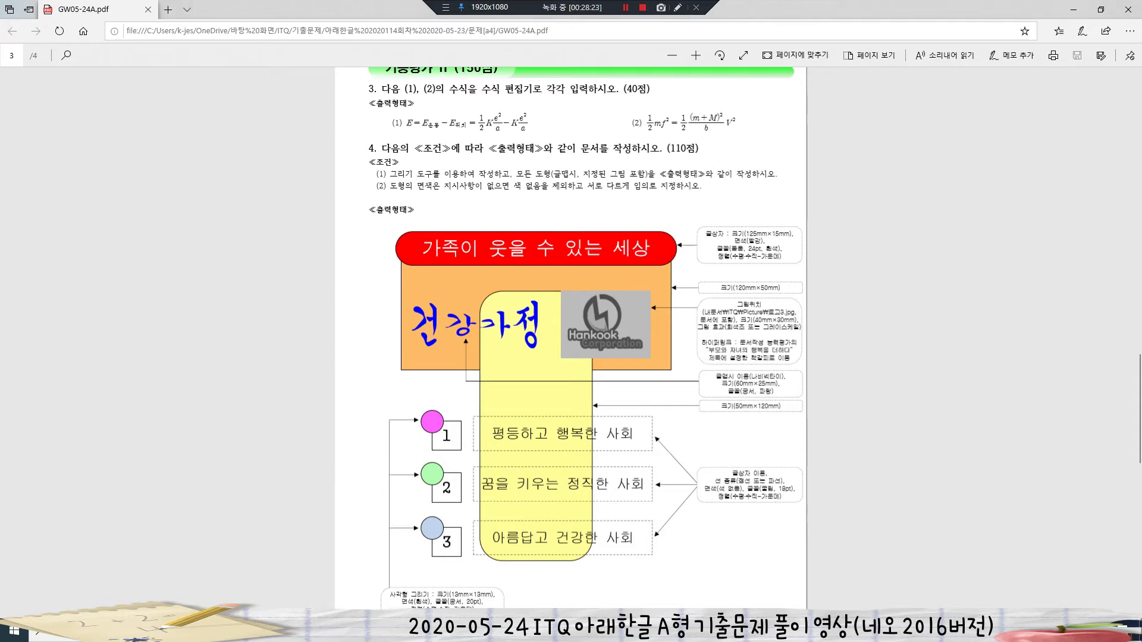
pyautogui.scroll(-3, 572, 339)
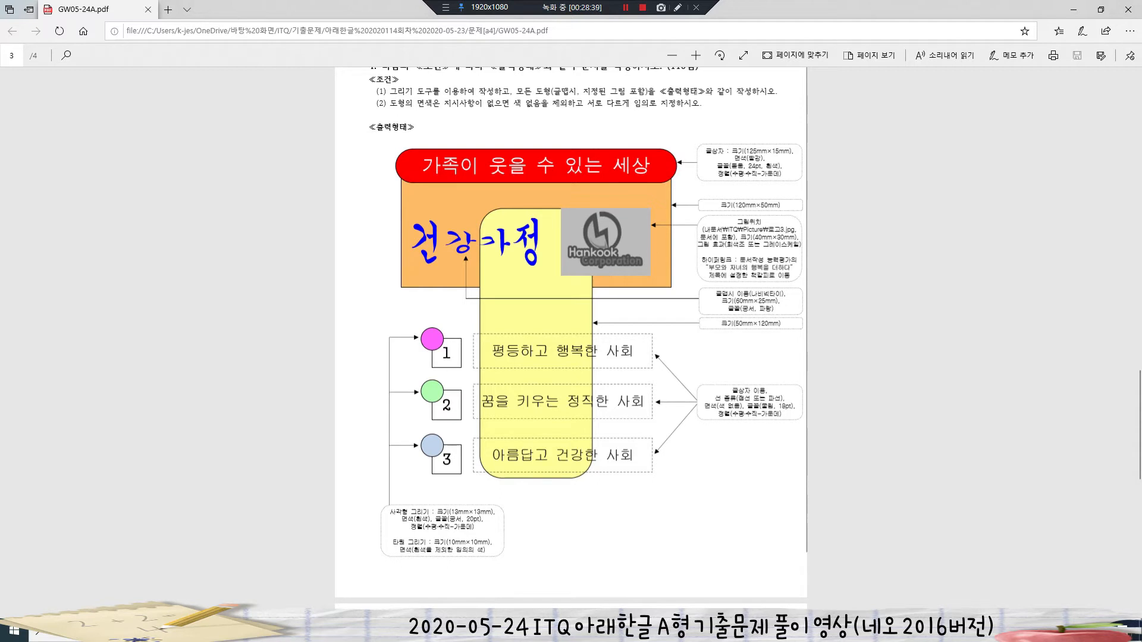
pyautogui.hotkey('alt', 'Tab')
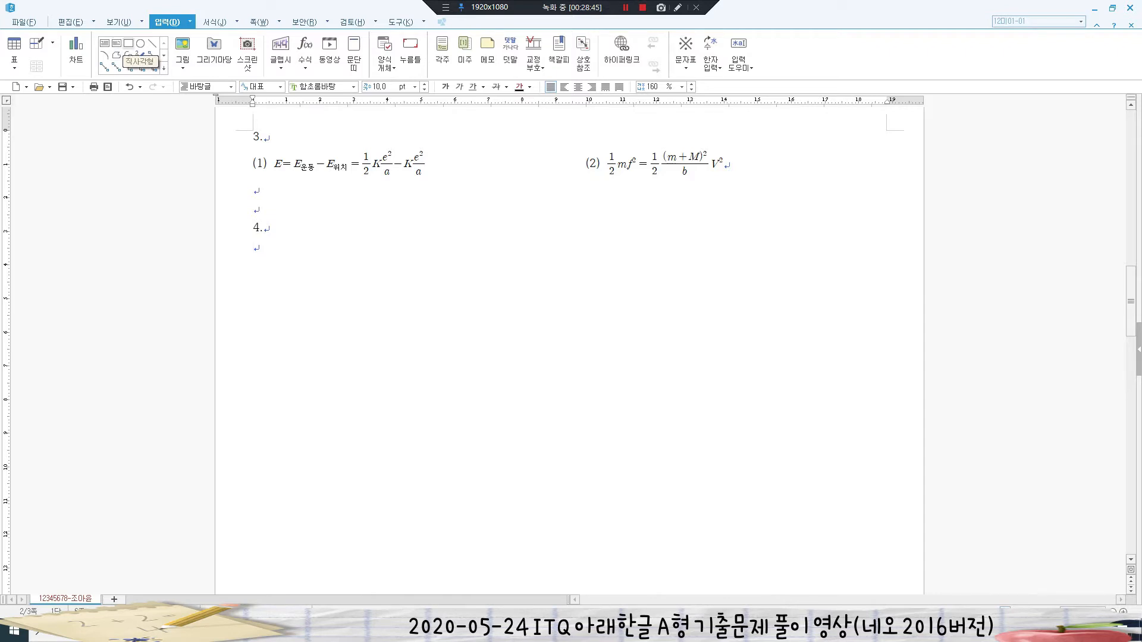
# - Draw a rectangle below question 4 sized 120 × 50 mm with size lock on
pyautogui.click(128, 43)
pyautogui.moveTo(322, 309)
pyautogui.mouseDown()
pyautogui.moveTo(740, 423)
pyautogui.moveTo(770, 493)
pyautogui.mouseUp()
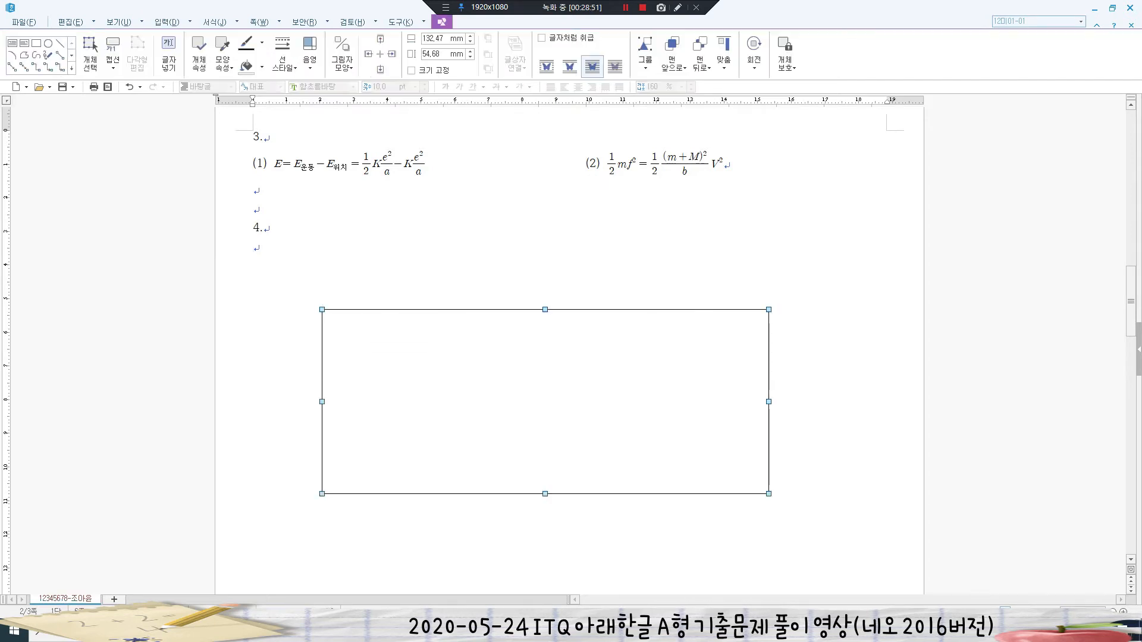
pyautogui.press('p')
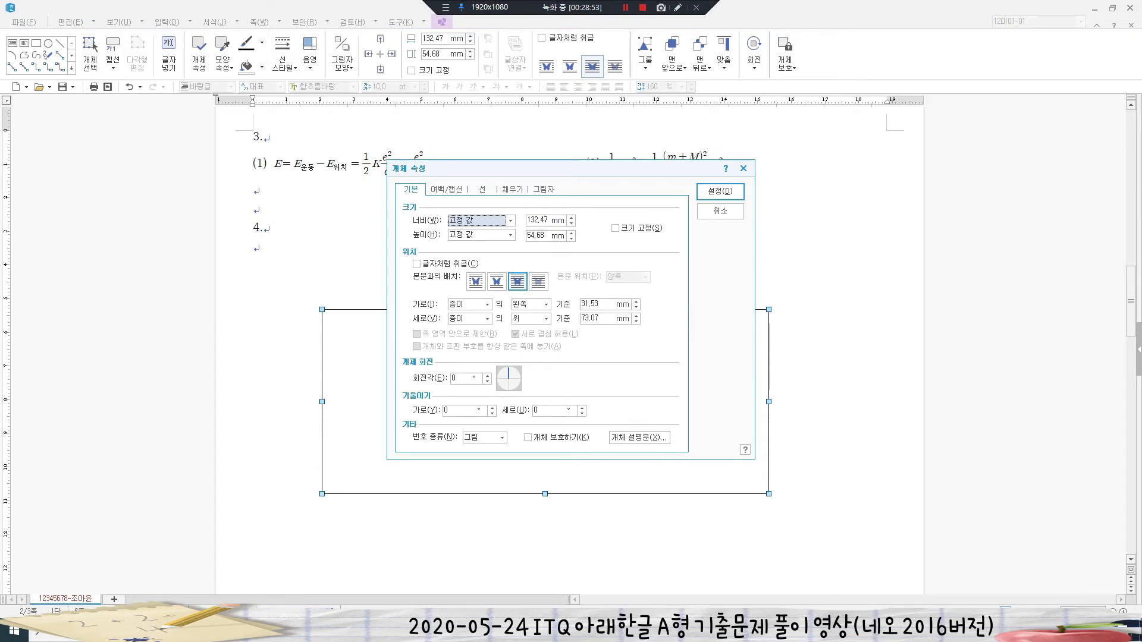
pyautogui.press('Tab')
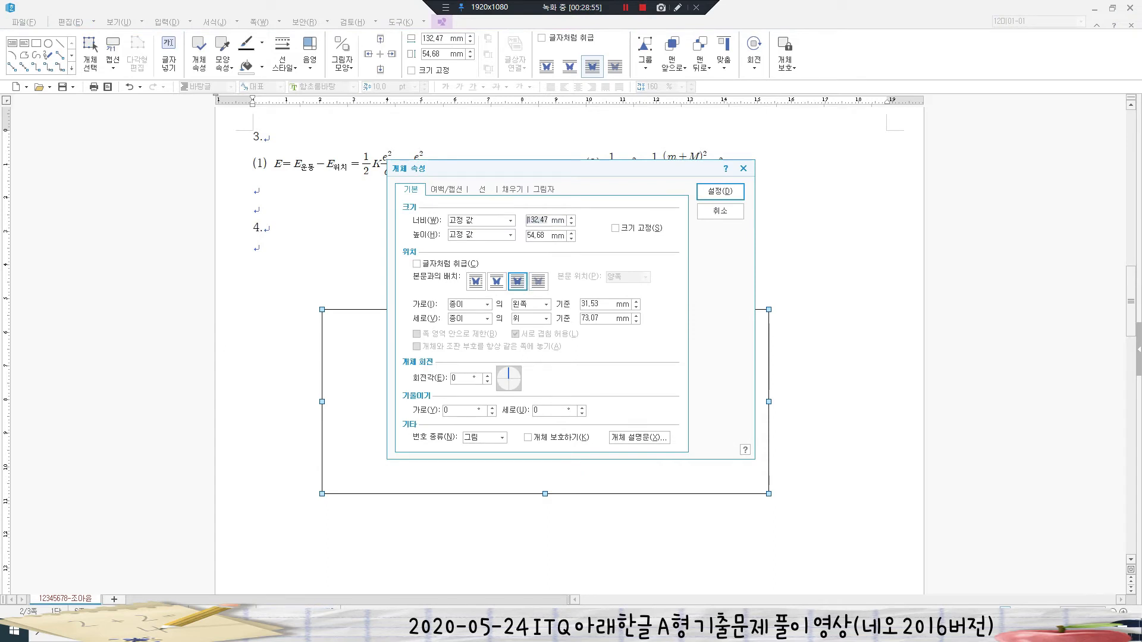
pyautogui.write('120')
pyautogui.press('Tab')
pyautogui.press('Tab')
pyautogui.write('5')
pyautogui.hotkey('alt', 's')
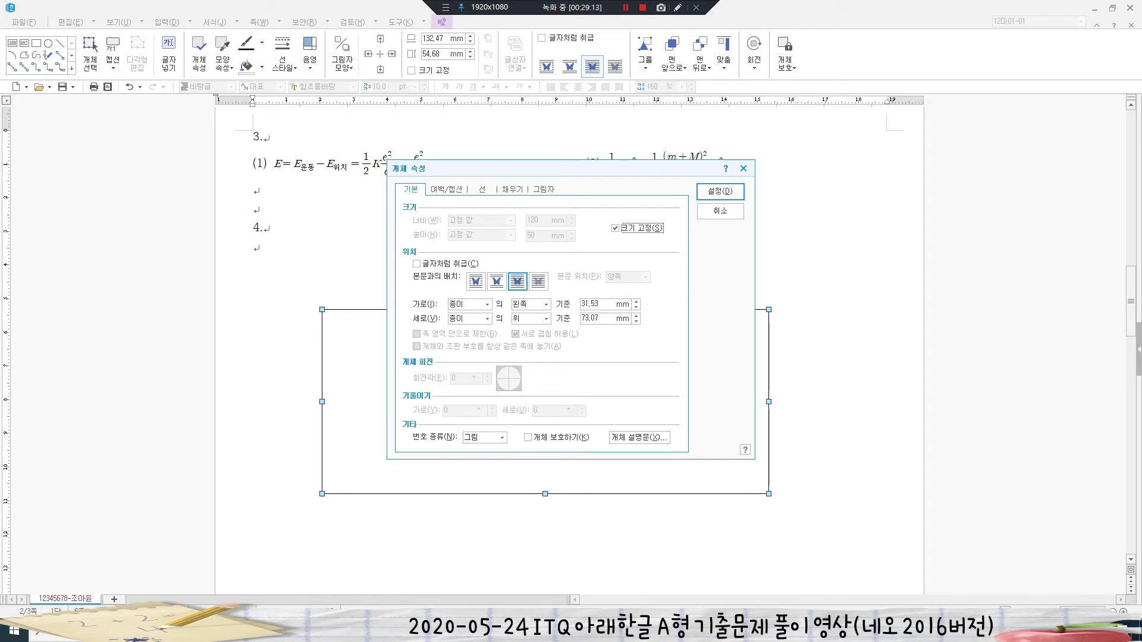
# - Fill the rectangle with Office theme 주황 60% 밝게 and apply the settings
pyautogui.click(483, 189)
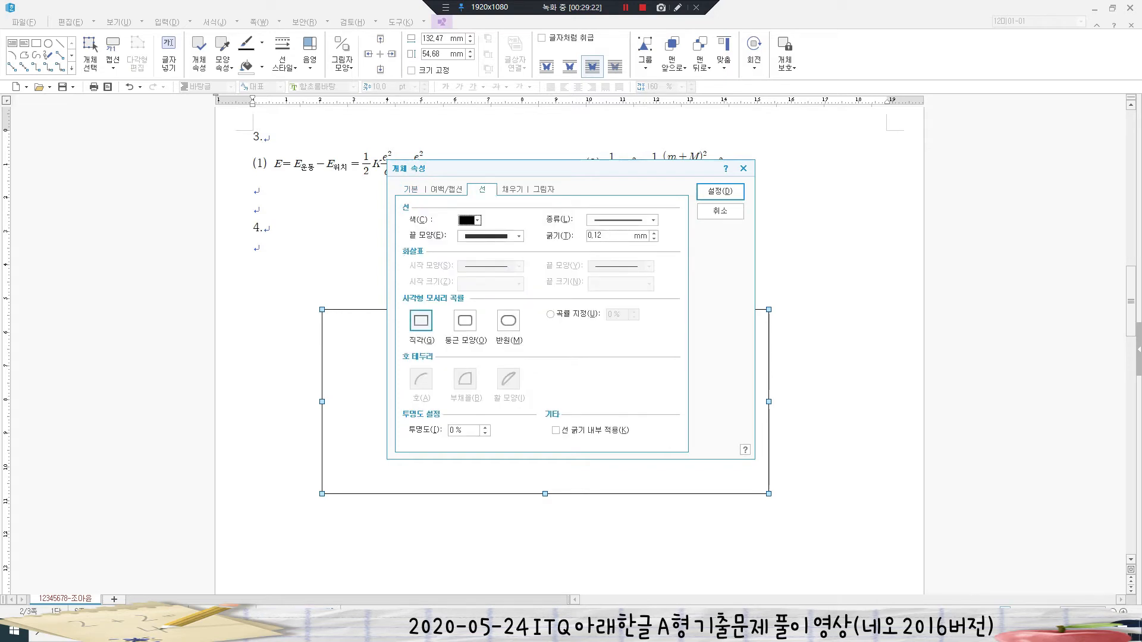
pyautogui.click(513, 190)
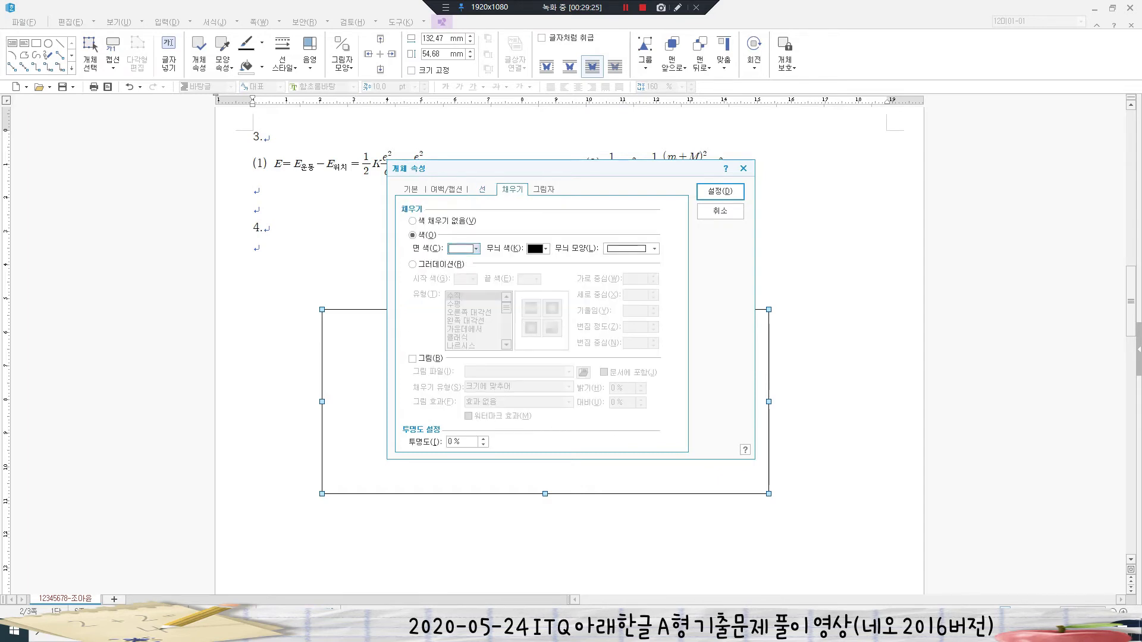
pyautogui.click(476, 249)
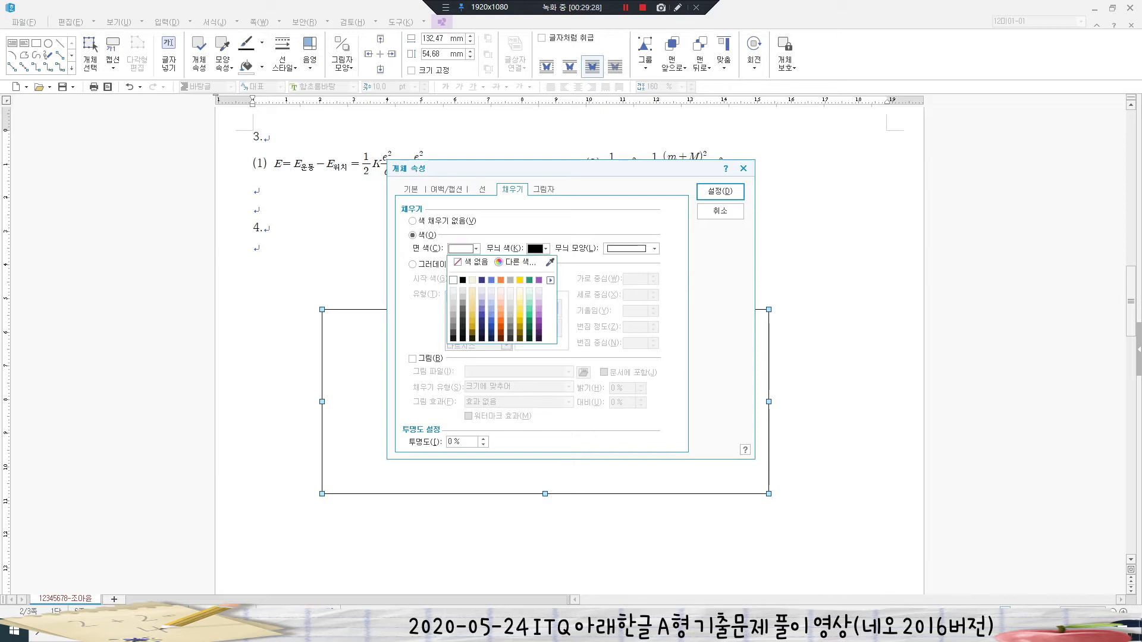
pyautogui.click(550, 281)
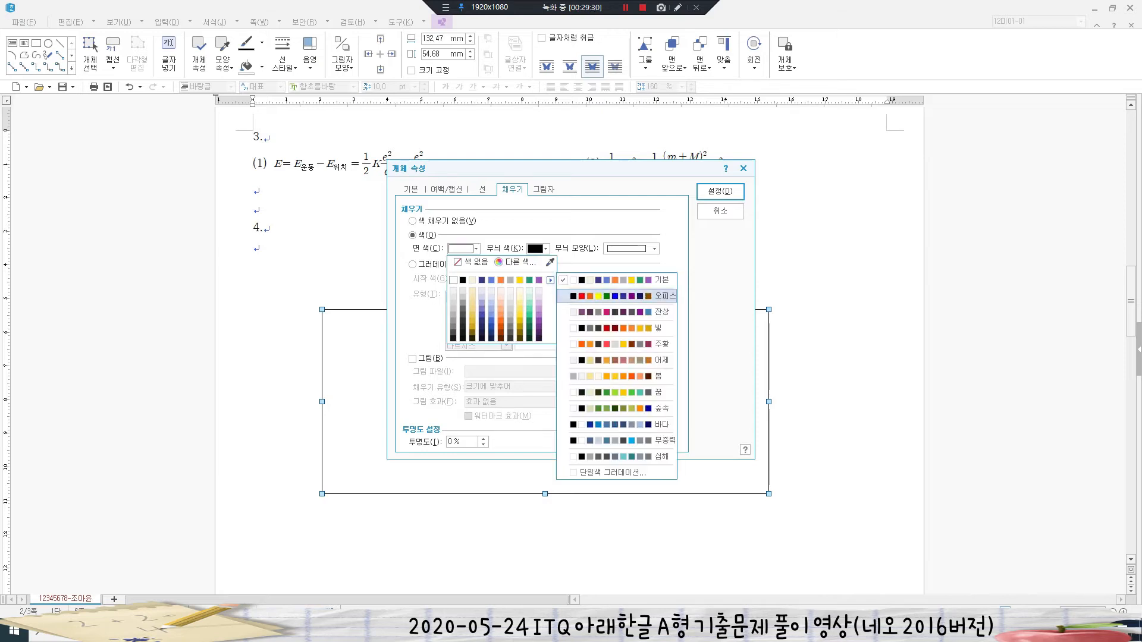
pyautogui.click(624, 296)
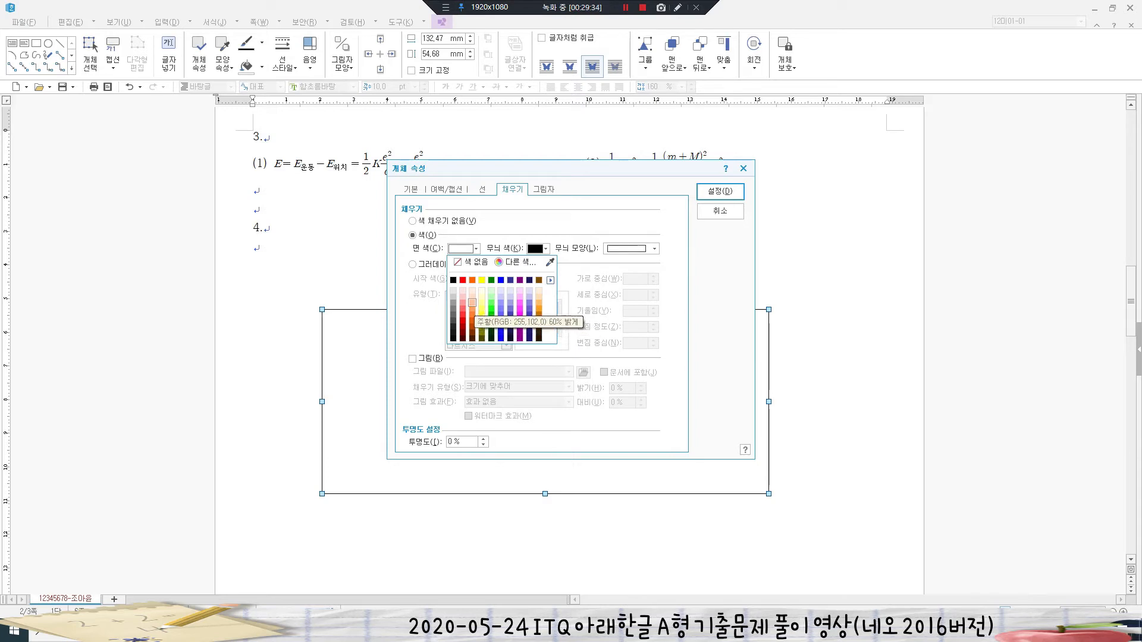
pyautogui.click(473, 303)
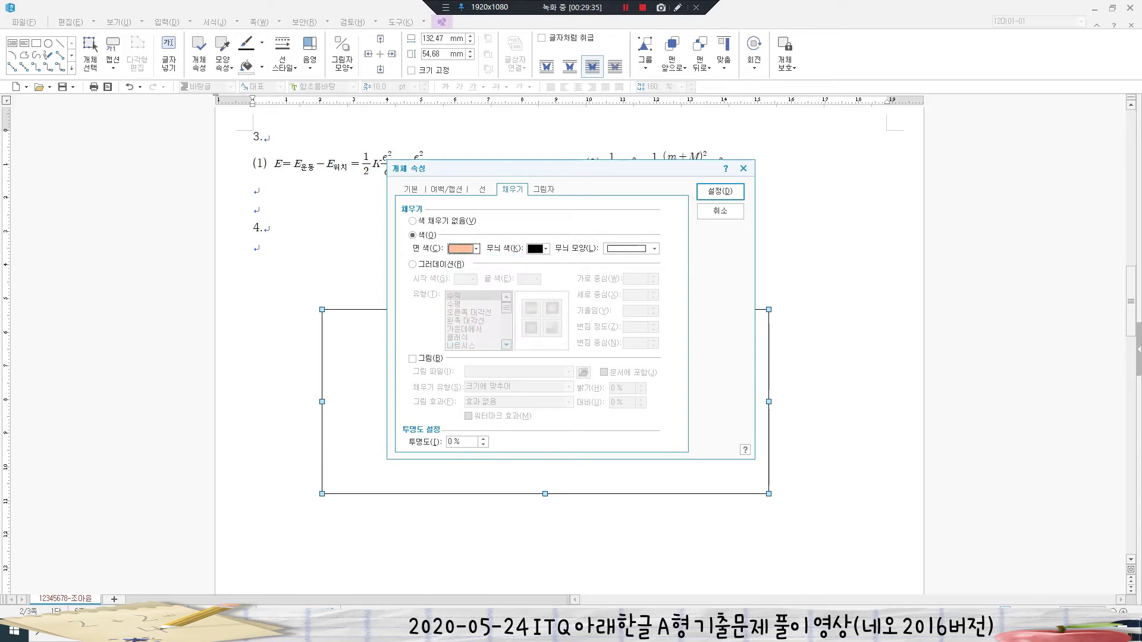
pyautogui.click(720, 191)
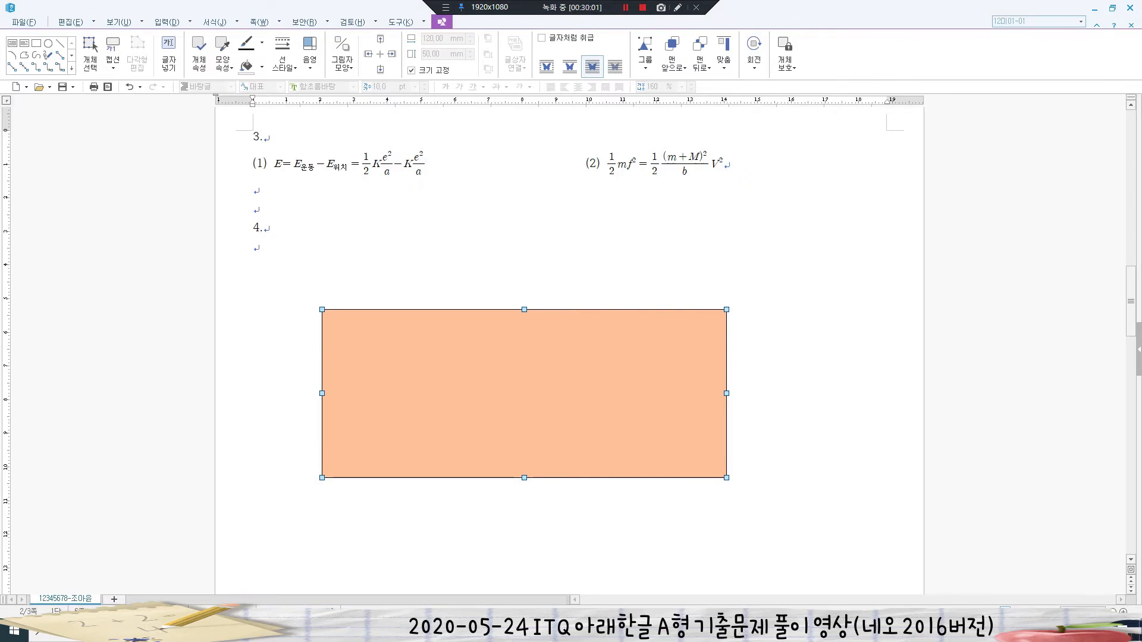
pyautogui.click(168, 22)
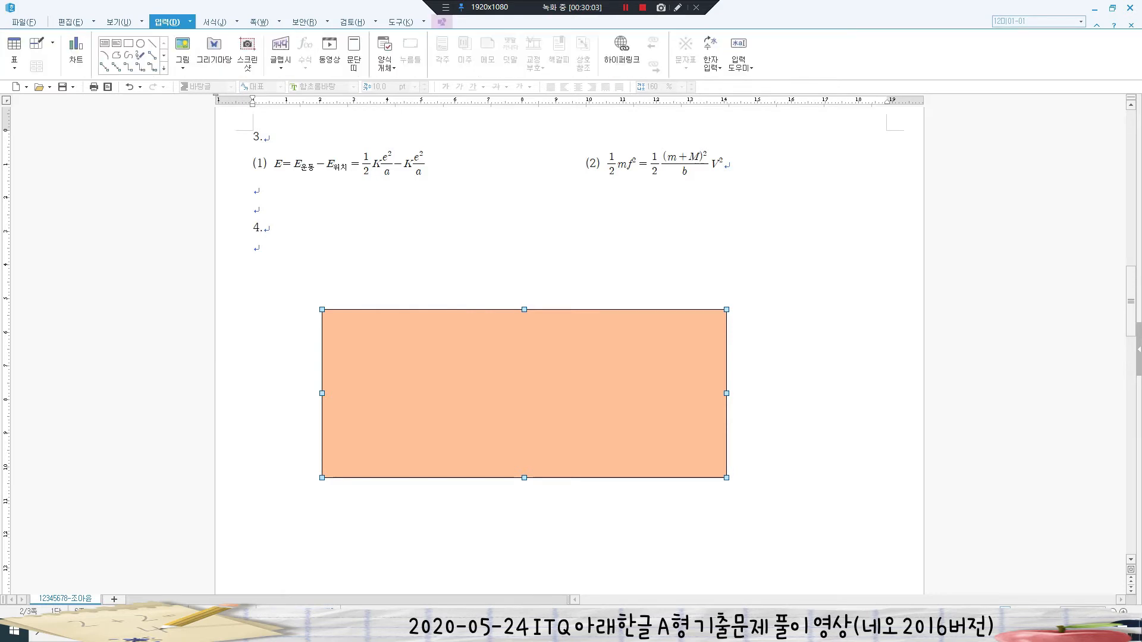
# - Draw a second rectangle across the orange box's top, sized 125 × 15 mm, size locked
pyautogui.click(129, 43)
pyautogui.moveTo(300, 272); pyautogui.dragTo(766, 336)
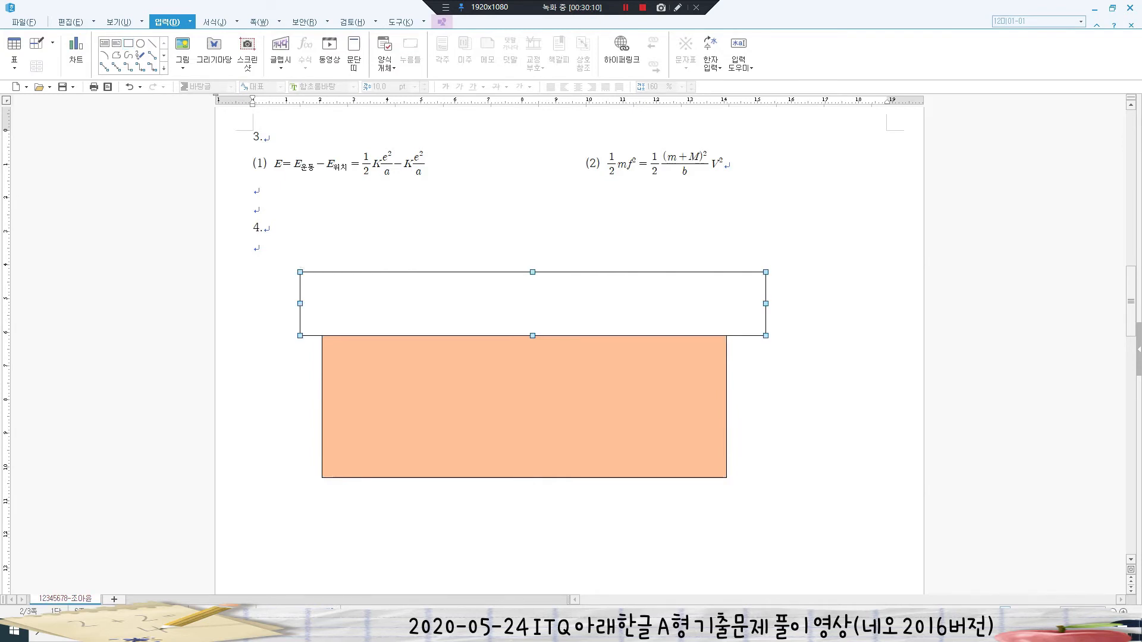
pyautogui.press('p')
pyautogui.click(411, 190)
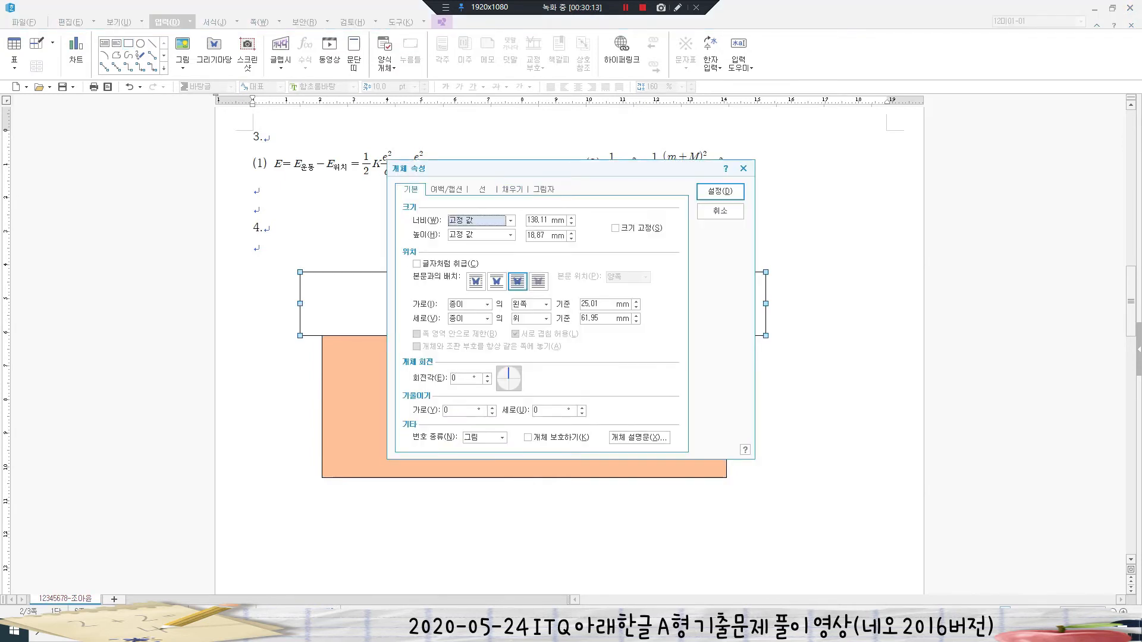
pyautogui.moveTo(549, 221); pyautogui.dragTo(527, 221)
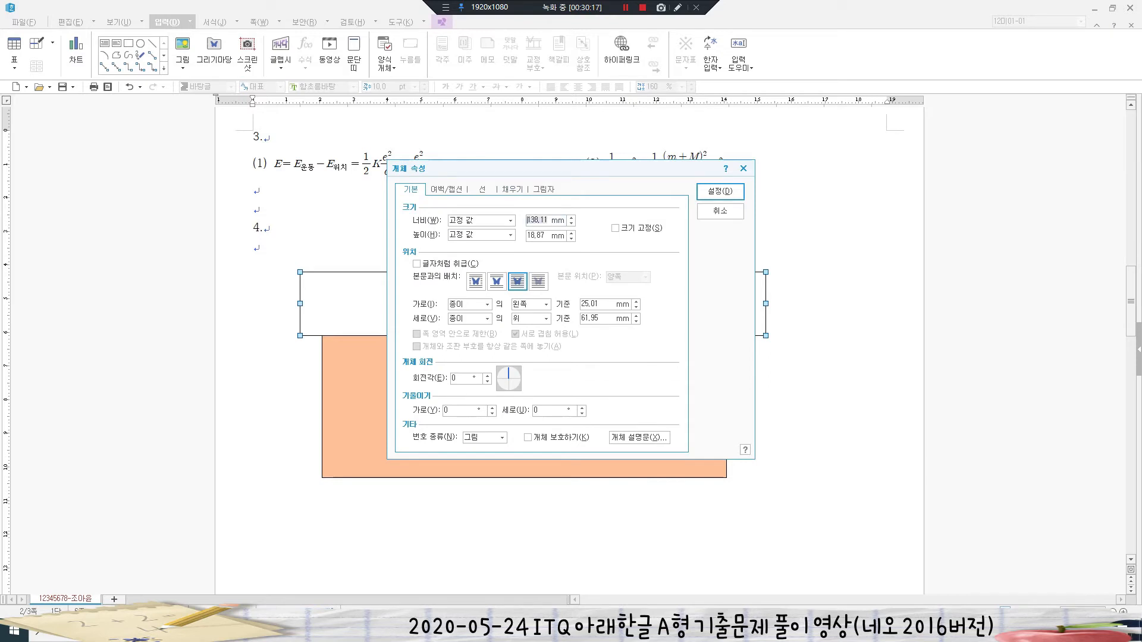
pyautogui.write('125')
pyautogui.moveTo(554, 236); pyautogui.dragTo(527, 236)
pyautogui.write('15')
pyautogui.press('Tab')
pyautogui.press('space')
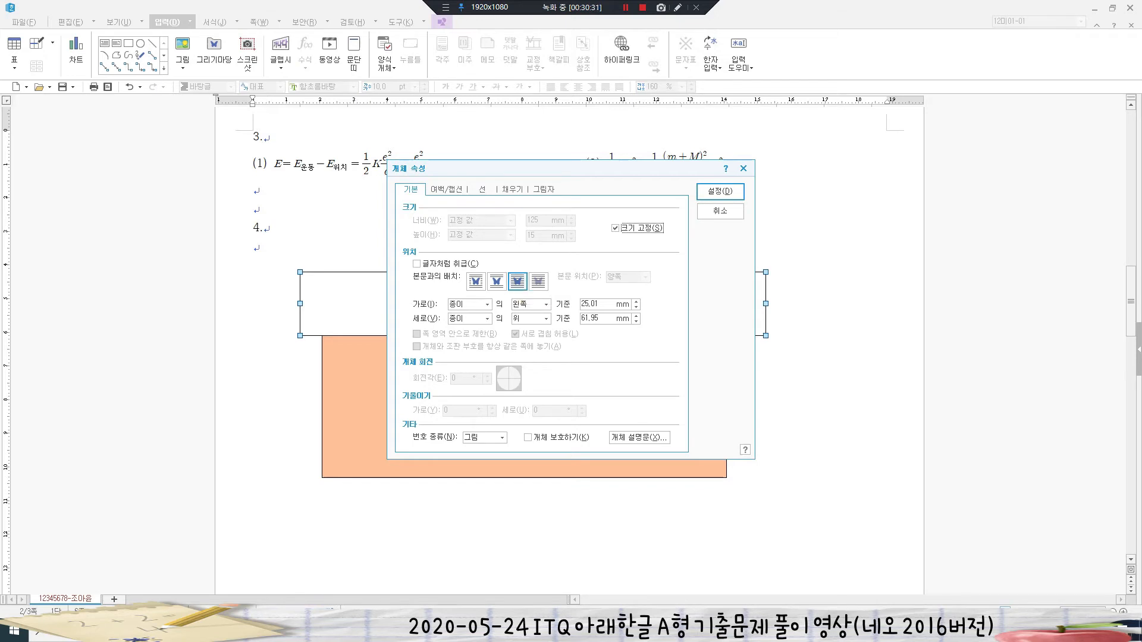
# - Give the new rectangle 반원 half-round corners and an Office theme red fill
pyautogui.click(483, 190)
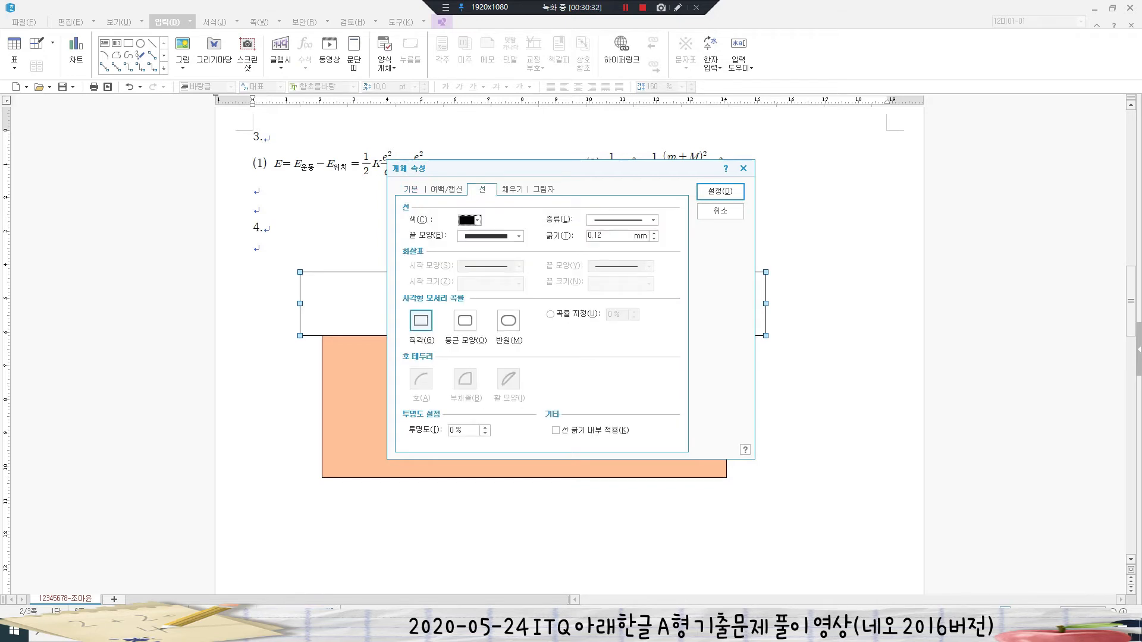
pyautogui.click(509, 321)
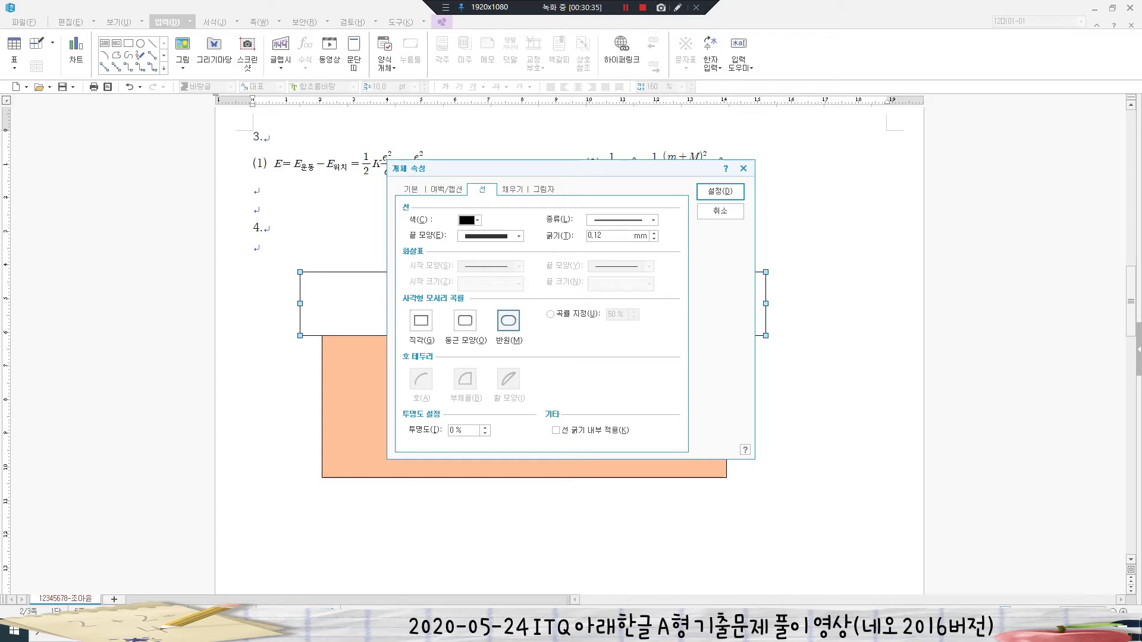
pyautogui.click(512, 190)
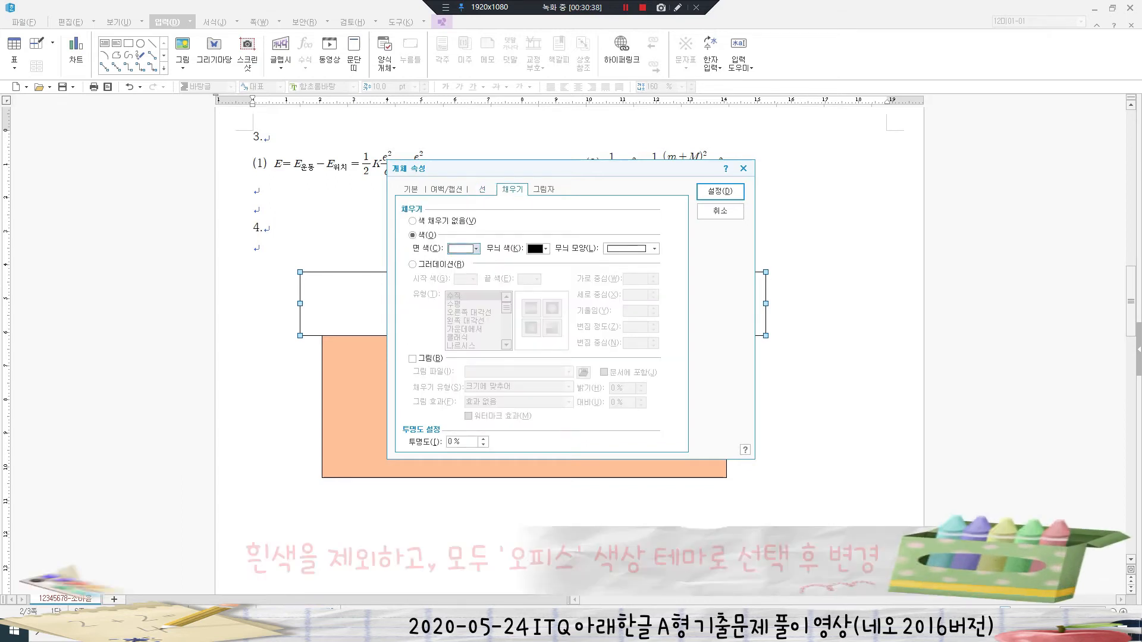
pyautogui.click(476, 248)
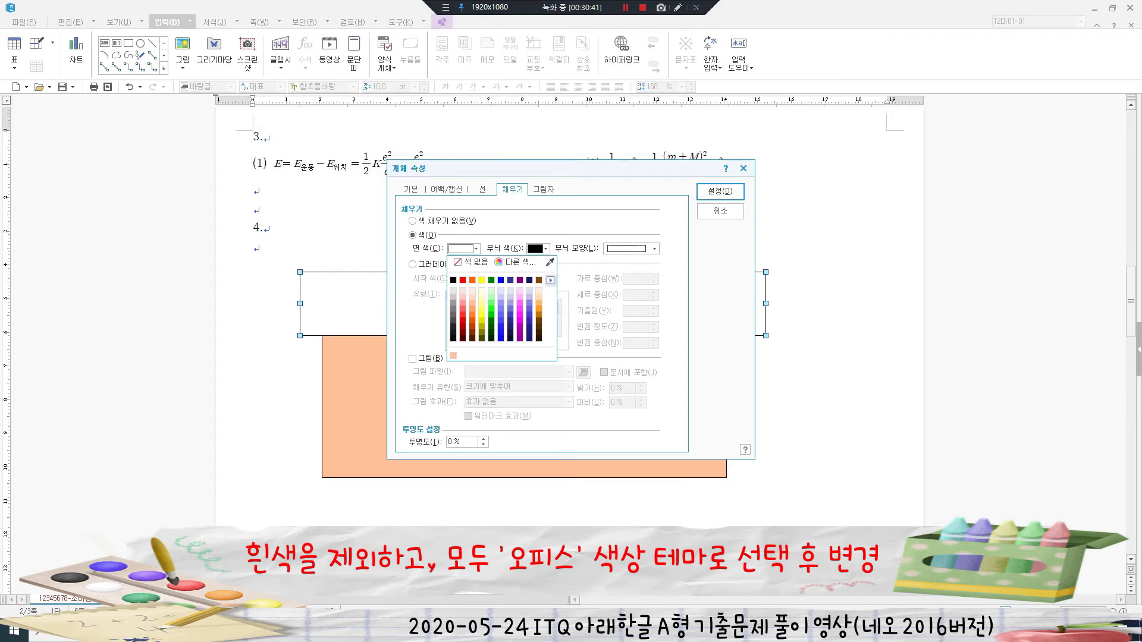
pyautogui.click(551, 280)
pyautogui.click(625, 296)
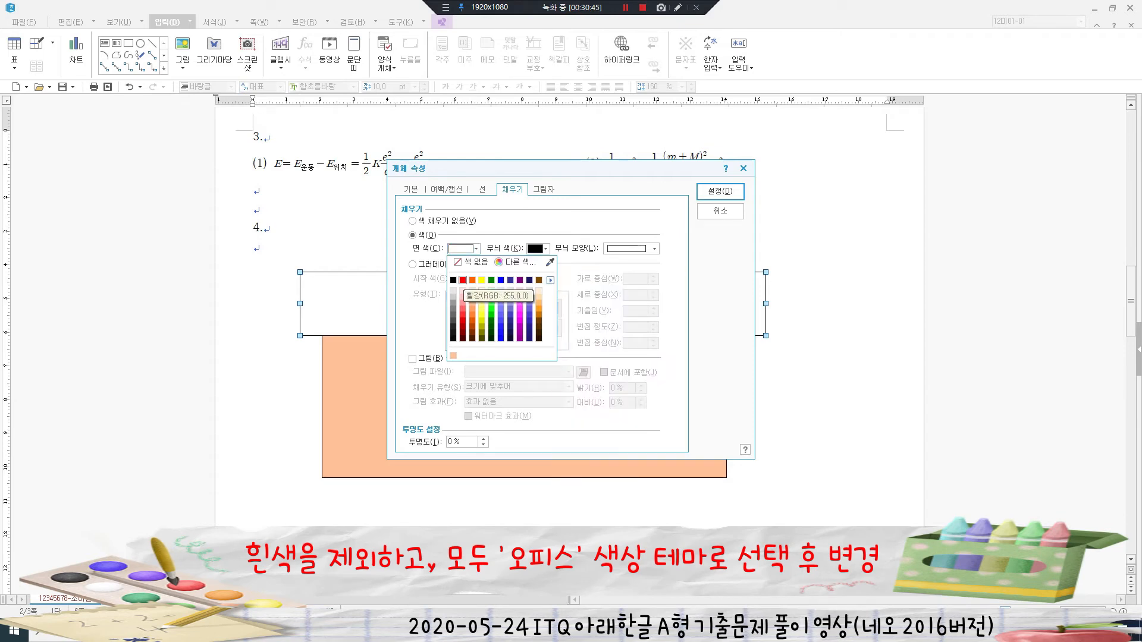
pyautogui.click(463, 280)
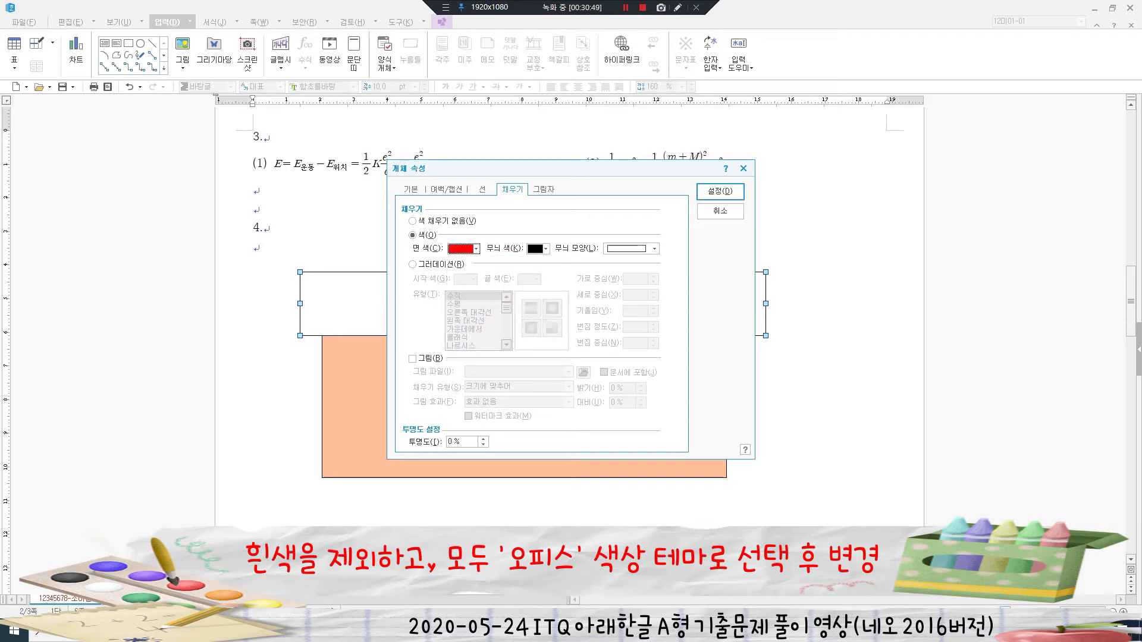
pyautogui.click(720, 192)
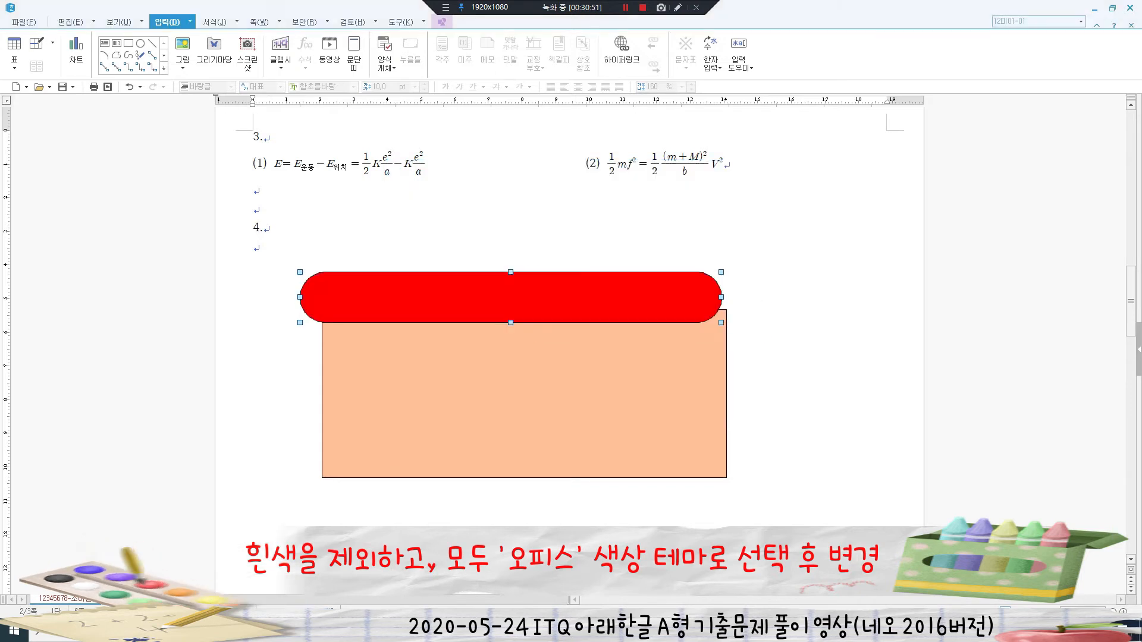
# - Nudge the red shape slightly and type '가족이 웃을 수 있는 세상' inside it
pyautogui.moveTo(595, 297); pyautogui.dragTo(608, 303)
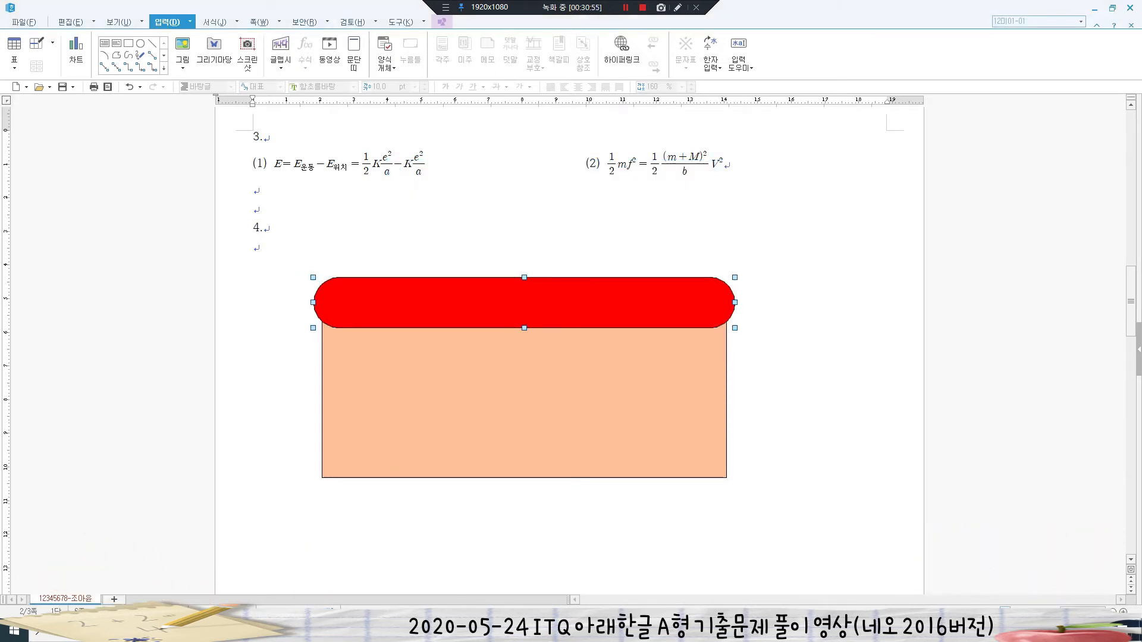
pyautogui.rightClick(487, 290)
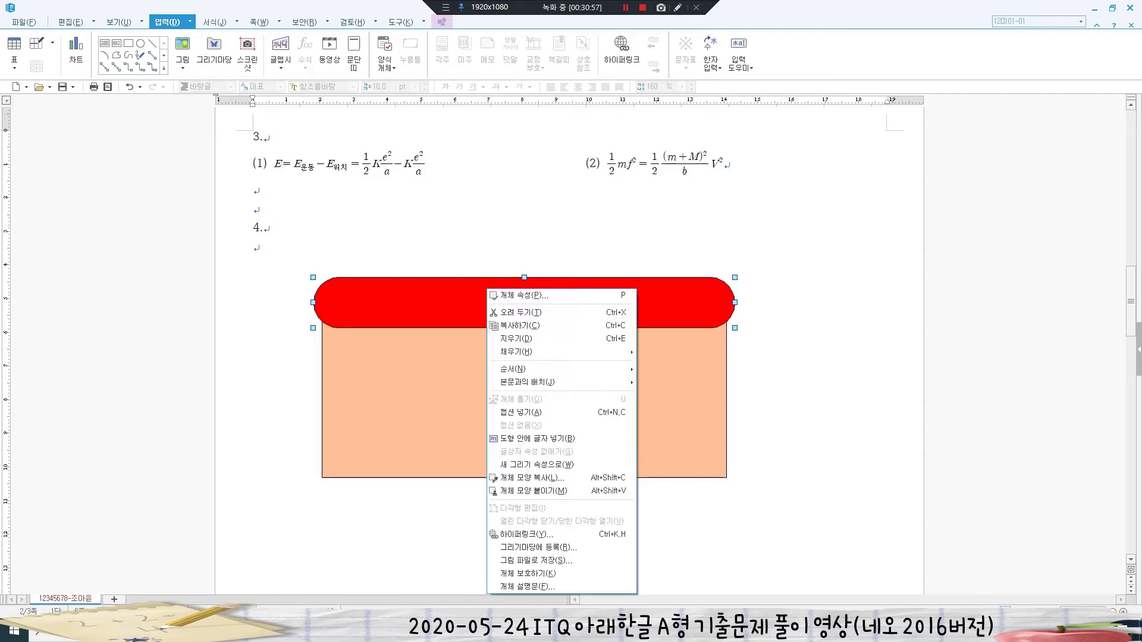
pyautogui.click(535, 439)
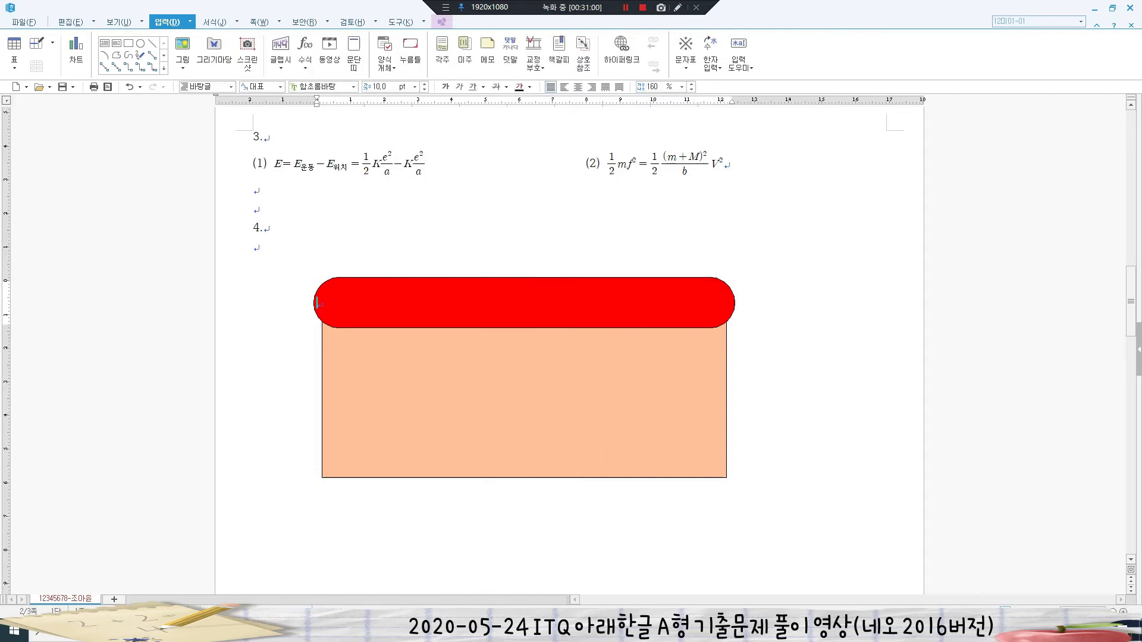
pyautogui.write('가족이 웃ㅇ을 수 있는 세상')
pyautogui.hotkey('shift', 'Left')
pyautogui.hotkey('shift', 'Left')
pyautogui.hotkey('shift', 'Left')
pyautogui.hotkey('shift', 'Left')
pyautogui.hotkey('shift', 'Left')
pyautogui.hotkey('shift', 'Left')
pyautogui.hotkey('shift', 'Left')
pyautogui.hotkey('shift', 'Left')
pyautogui.hotkey('shift', 'Left')
pyautogui.hotkey('shift', 'Left')
pyautogui.hotkey('shift', 'Left')
pyautogui.hotkey('shift', 'Left')
pyautogui.hotkey('shift', 'Left')
pyautogui.hotkey('shift', 'Left')
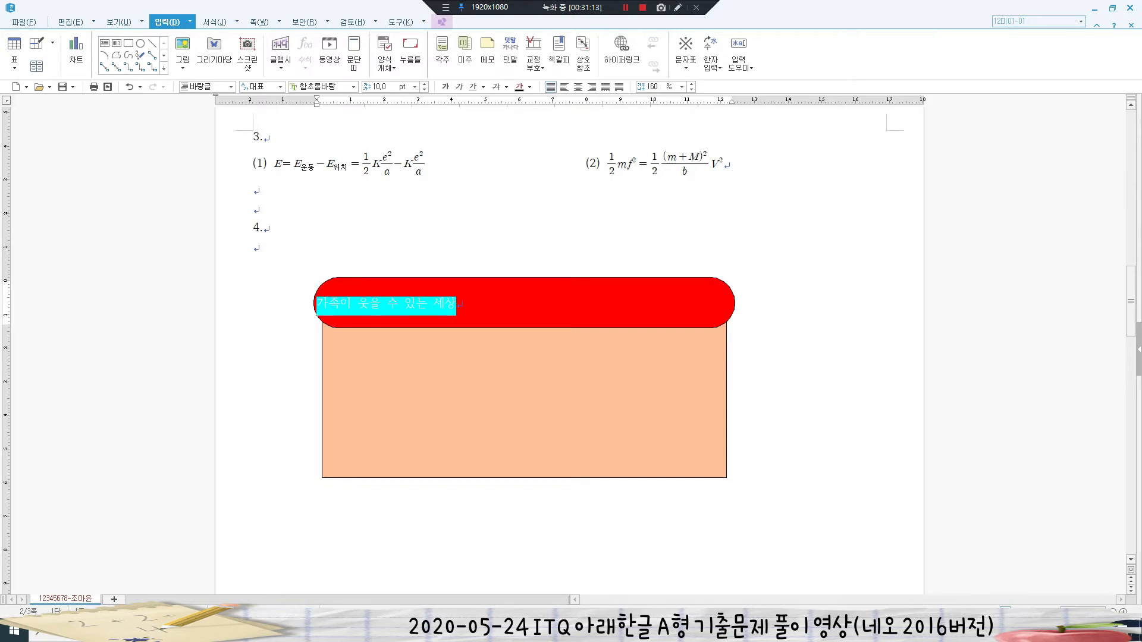
pyautogui.press('Escape')
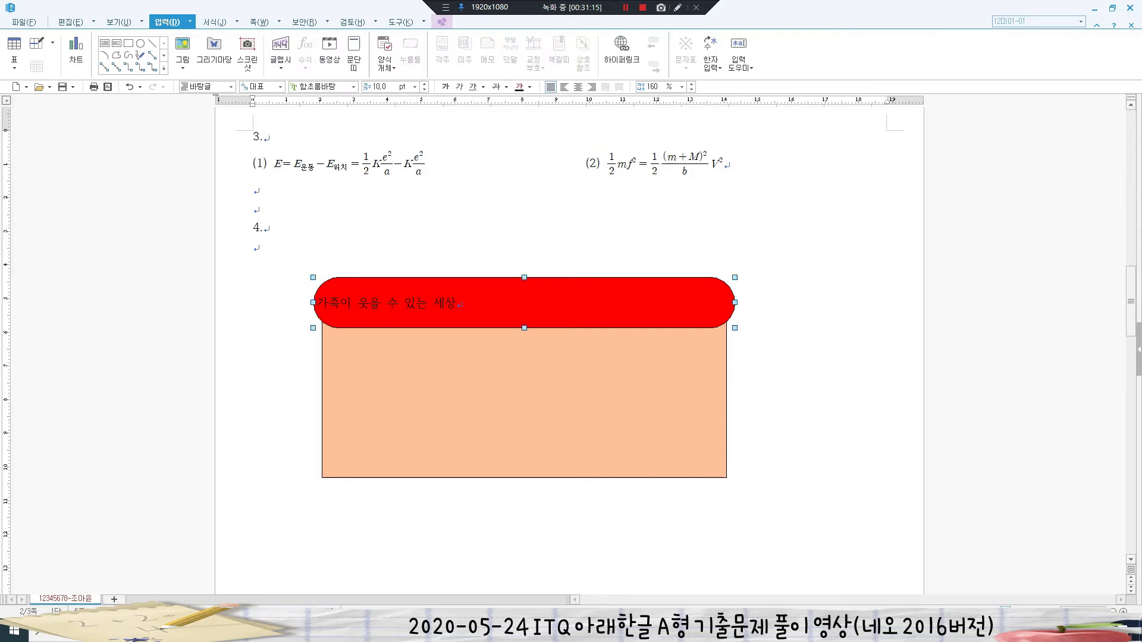
# - Format the shape's title text as 돋움, 24 pt, centred, in white from the basic theme
pyautogui.click(318, 86)
pyautogui.write('돋움')
pyautogui.press('Return')
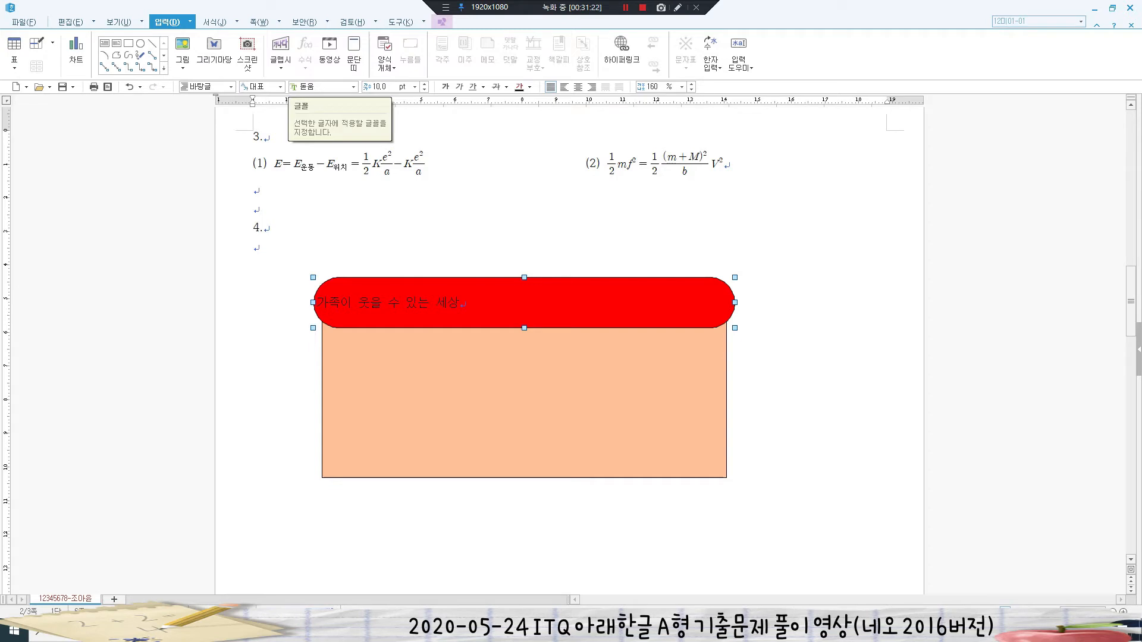
pyautogui.click(371, 87)
pyautogui.write('24')
pyautogui.press('Return')
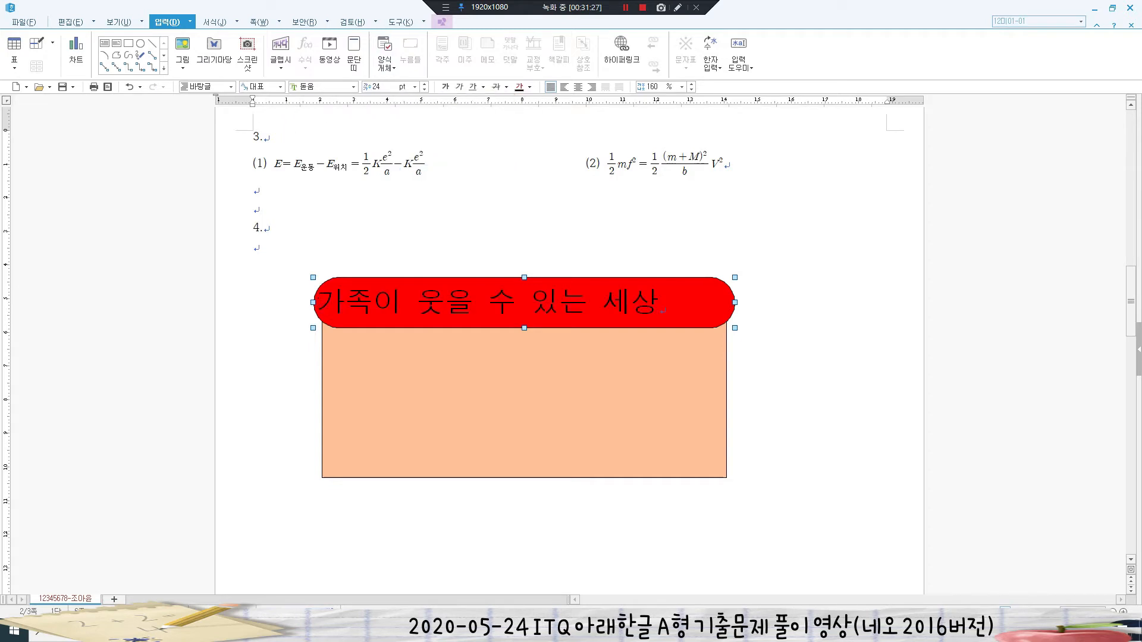
pyautogui.click(577, 86)
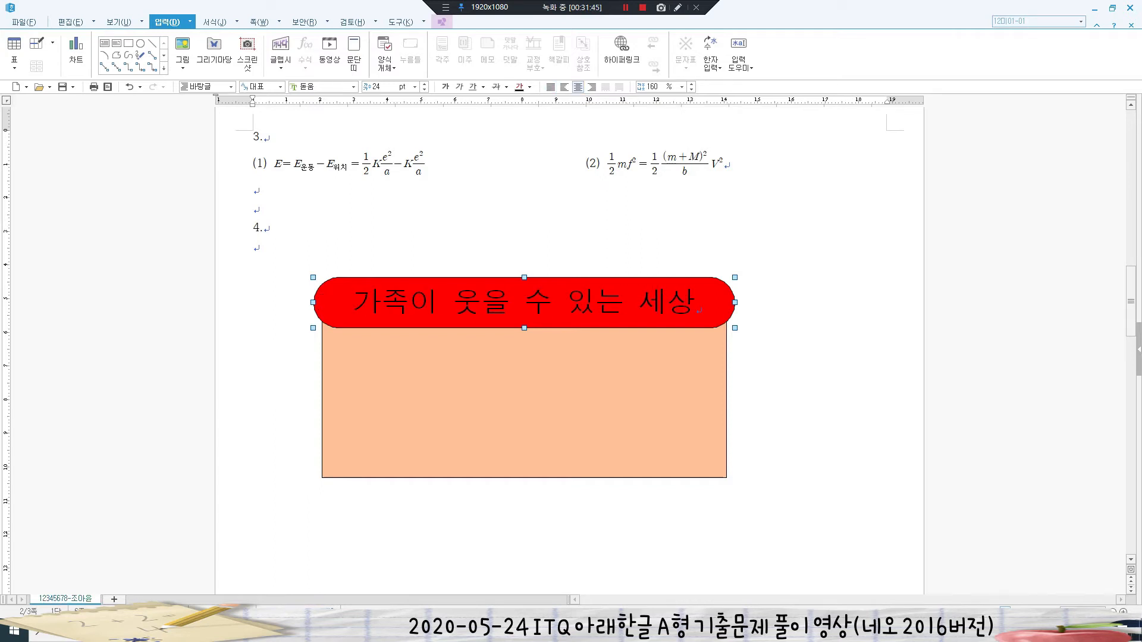
pyautogui.click(529, 86)
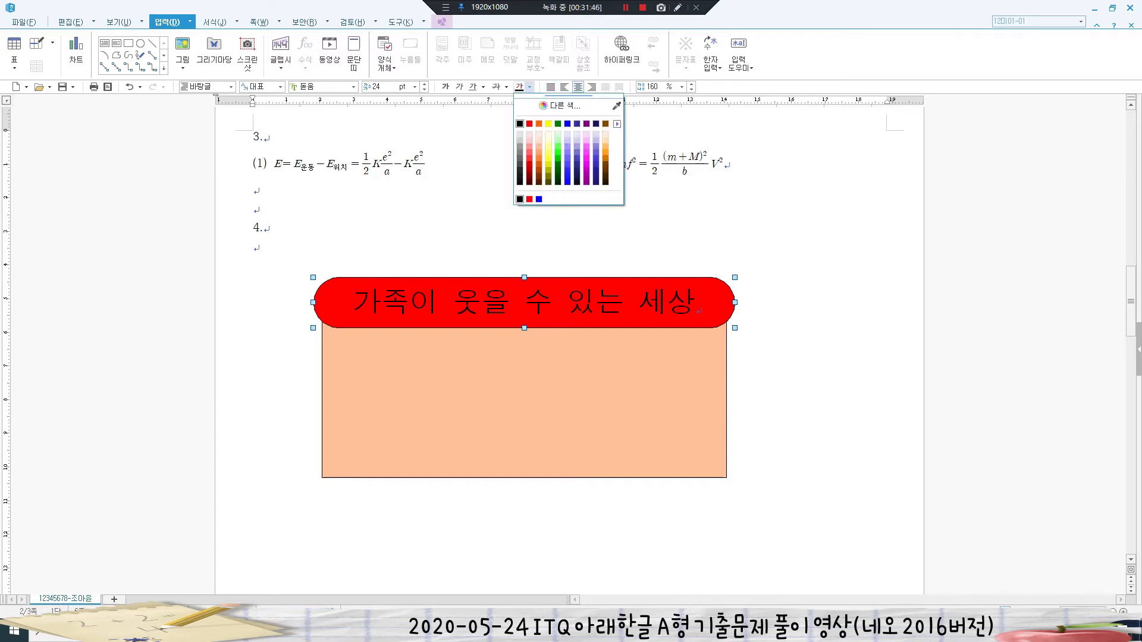
pyautogui.click(617, 123)
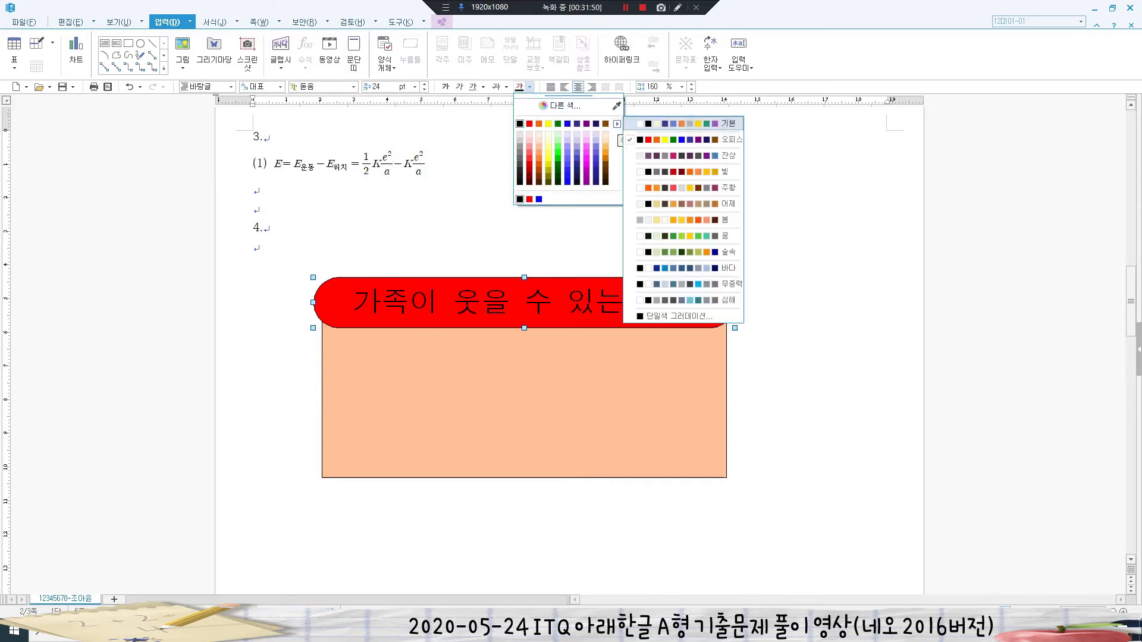
pyautogui.click(690, 123)
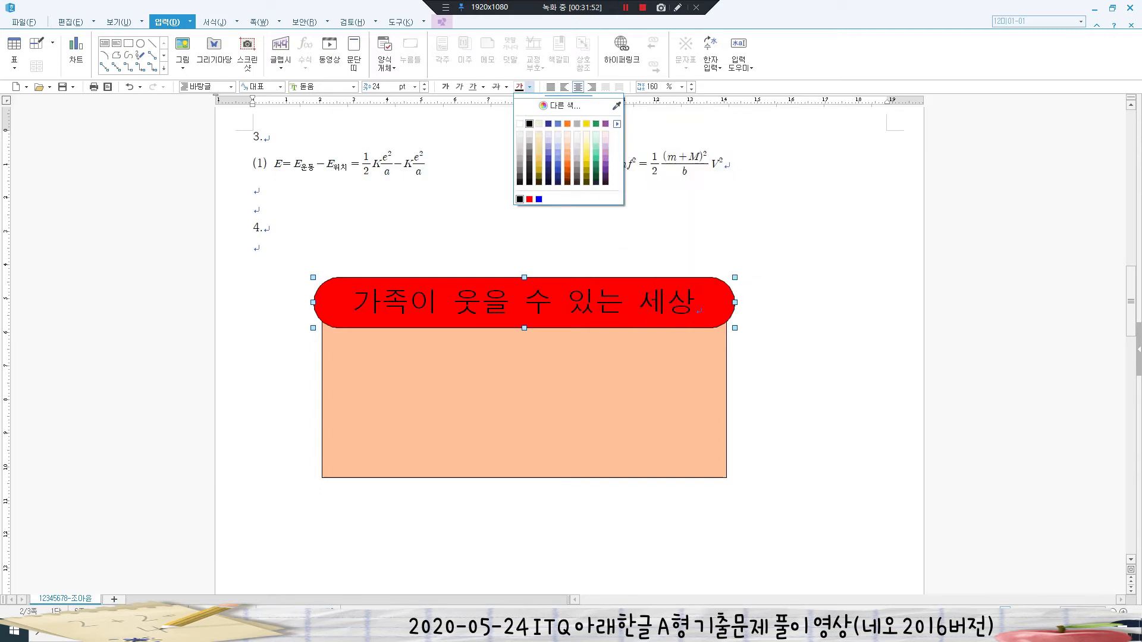
pyautogui.click(520, 123)
pyautogui.press('Escape')
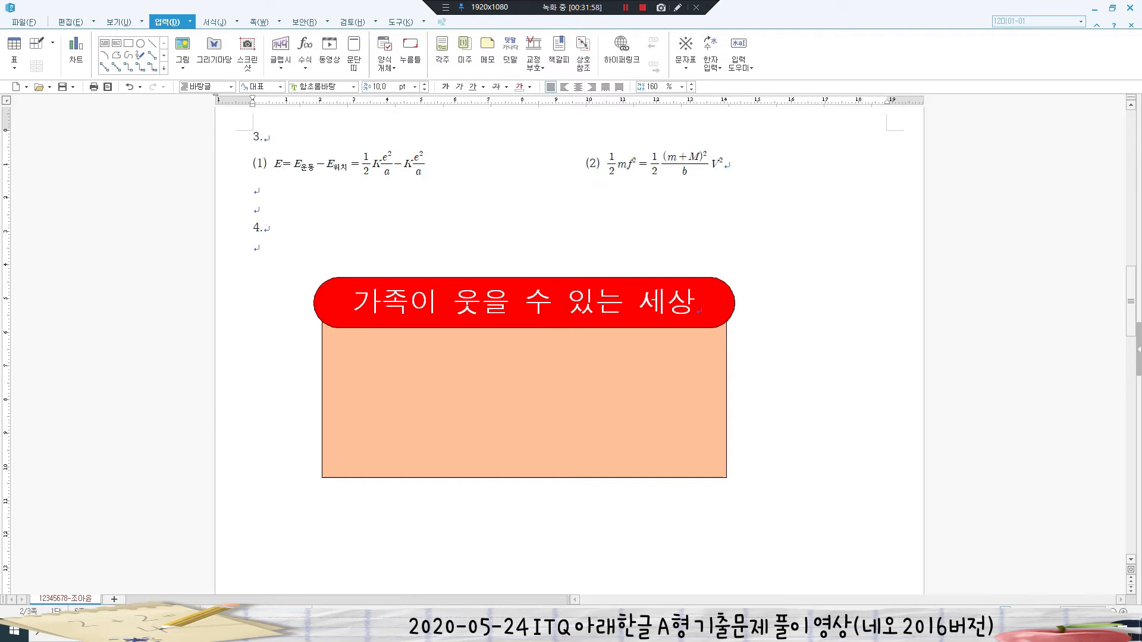
# - Draw a rectangle over the lower middle of the orange box
pyautogui.scroll(-1, 569, 345)
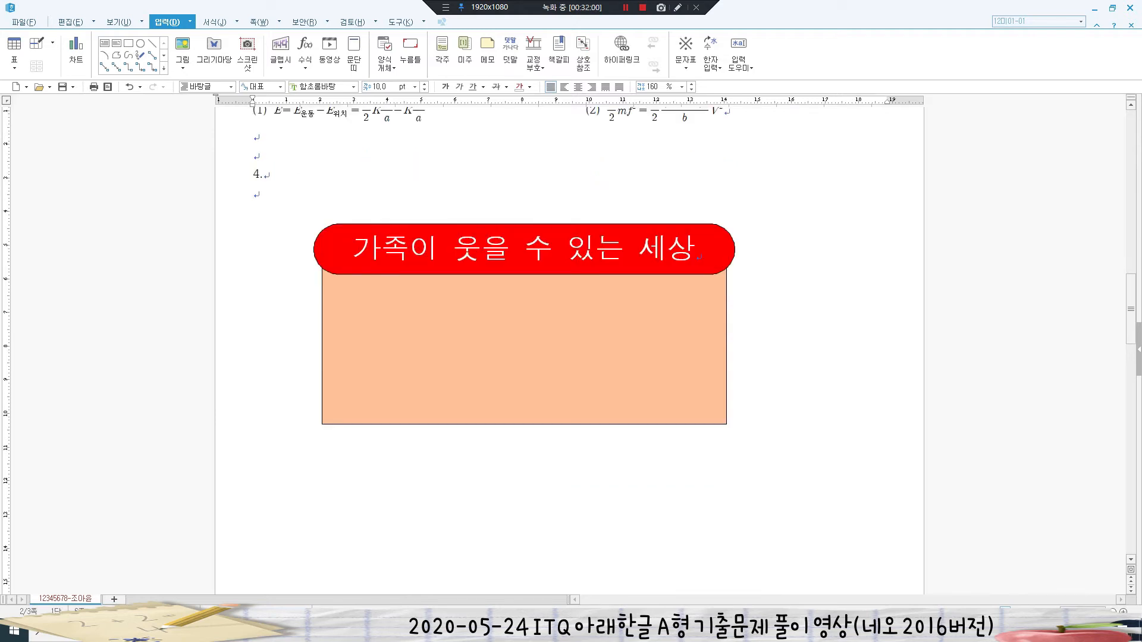
pyautogui.scroll(-1, 570, 345)
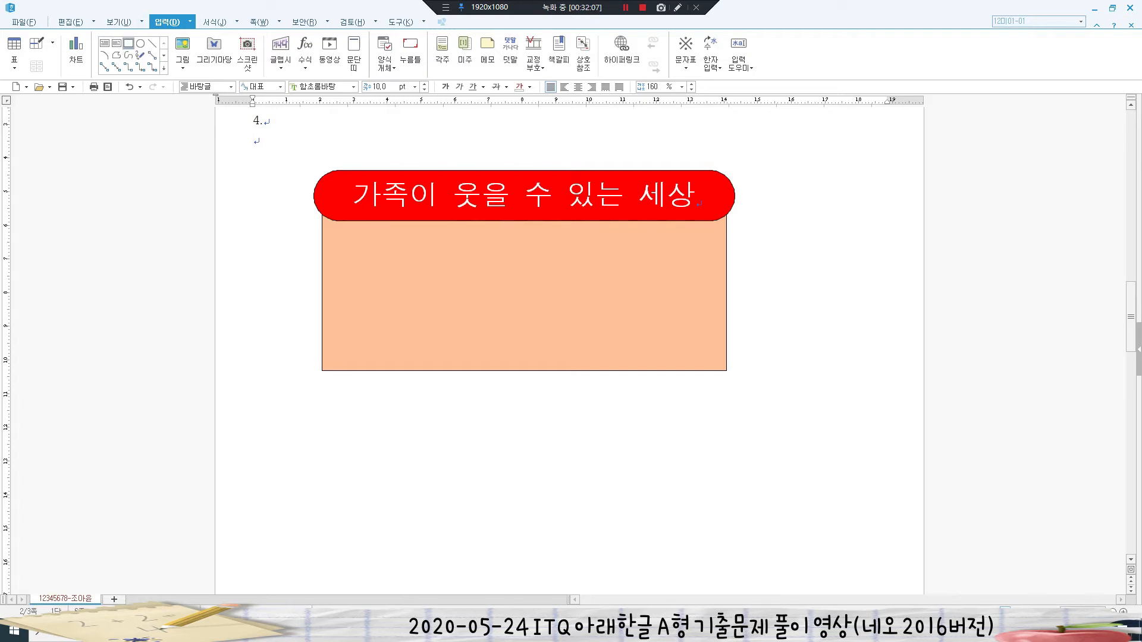
pyautogui.click(128, 43)
pyautogui.scroll(-2, 429, 184)
pyautogui.moveTo(421, 181); pyautogui.dragTo(634, 521)
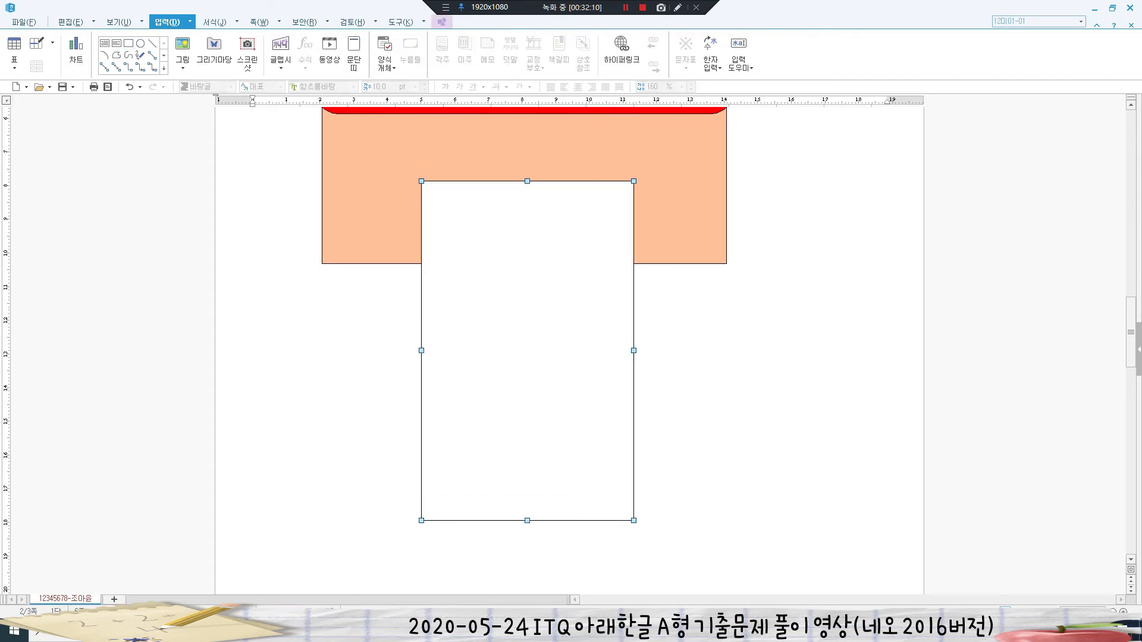
# - Size the rectangle to 50 × 120 mm and lock its size
pyautogui.press('p')
pyautogui.click(411, 189)
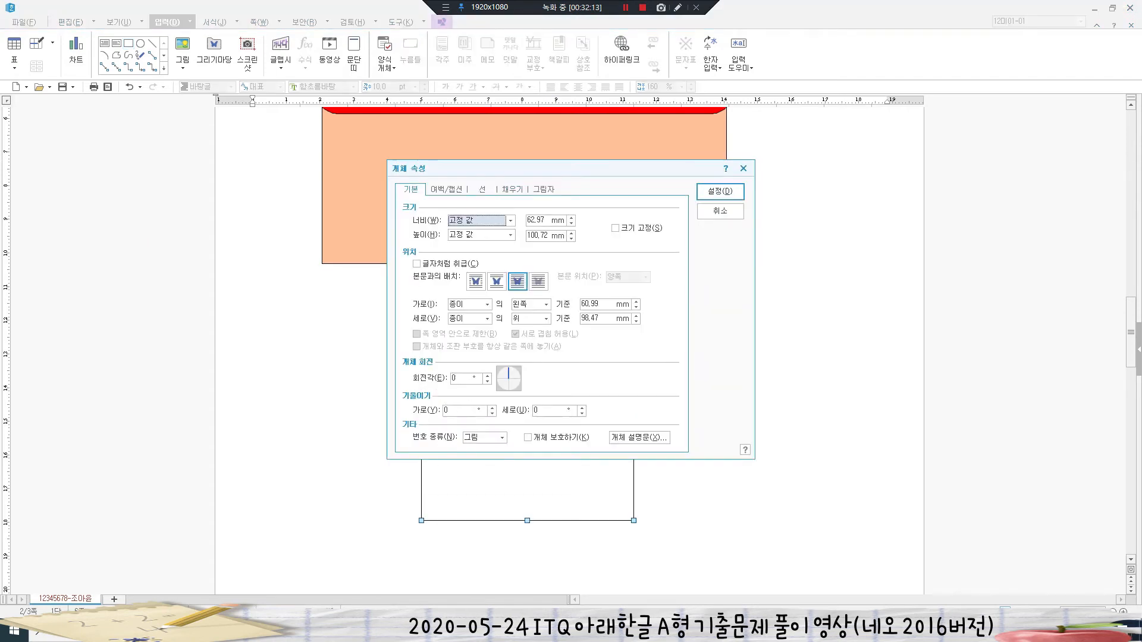
pyautogui.moveTo(545, 220); pyautogui.dragTo(526, 221)
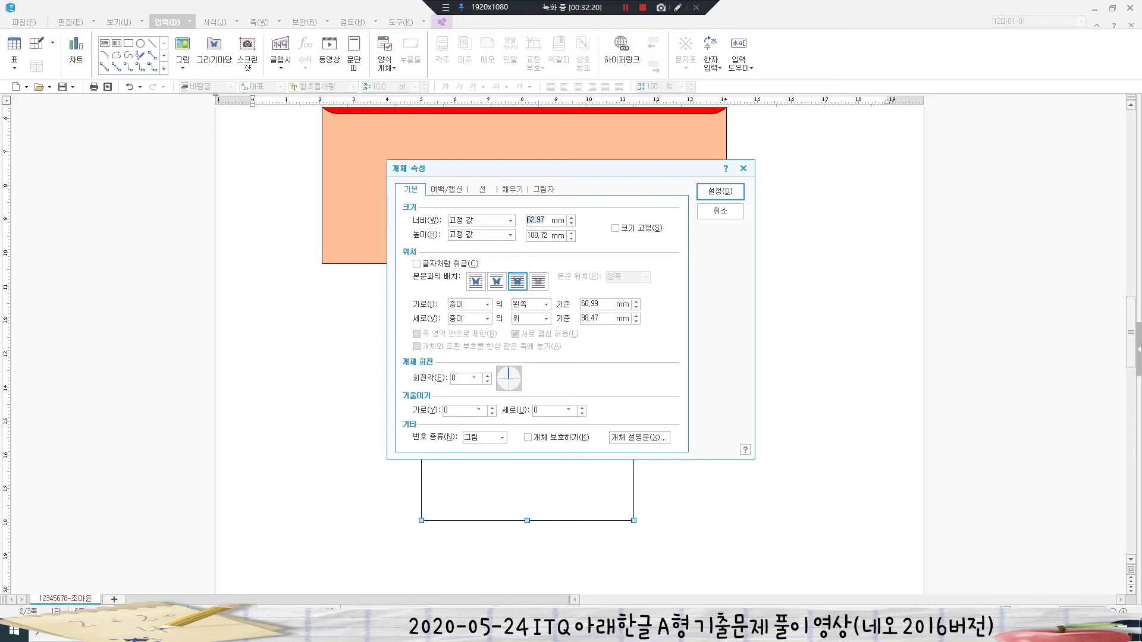
pyautogui.write('50')
pyautogui.press('Tab')
pyautogui.write('120')
pyautogui.hotkey('alt', 's')
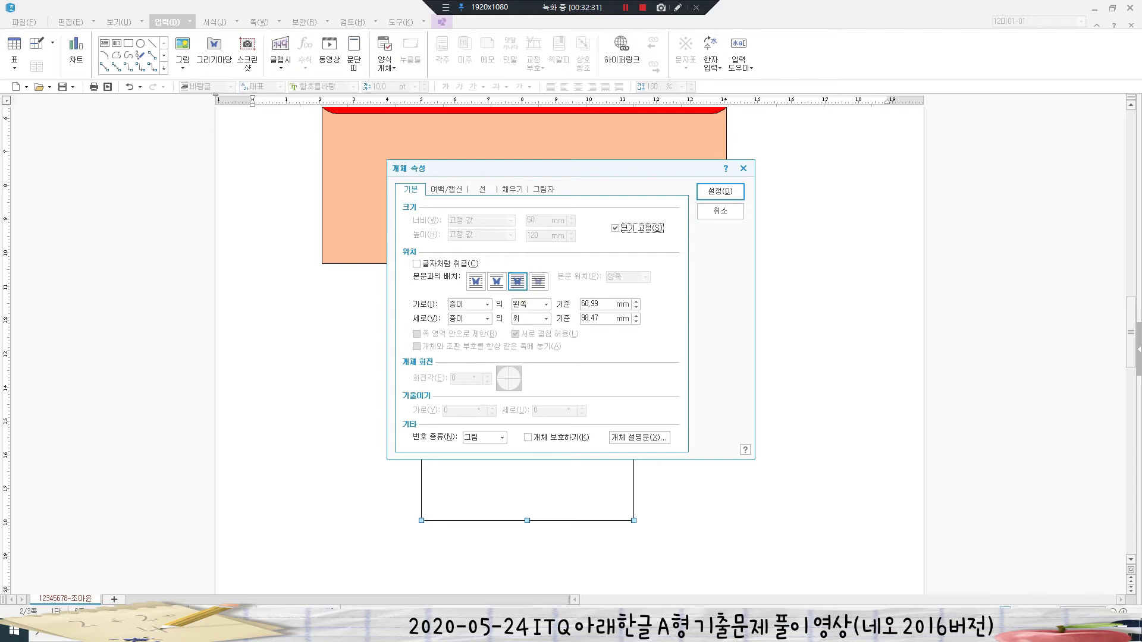
# - Give the rectangle rounded corners (둥근 모양) and a light-yellow fill
pyautogui.click(482, 189)
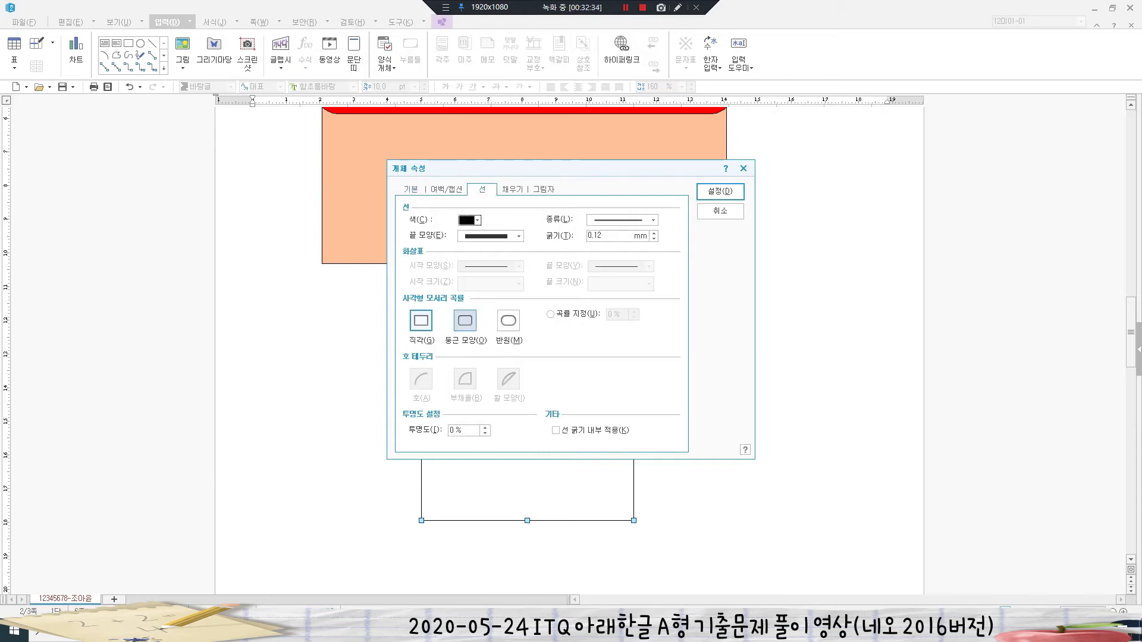
pyautogui.click(465, 321)
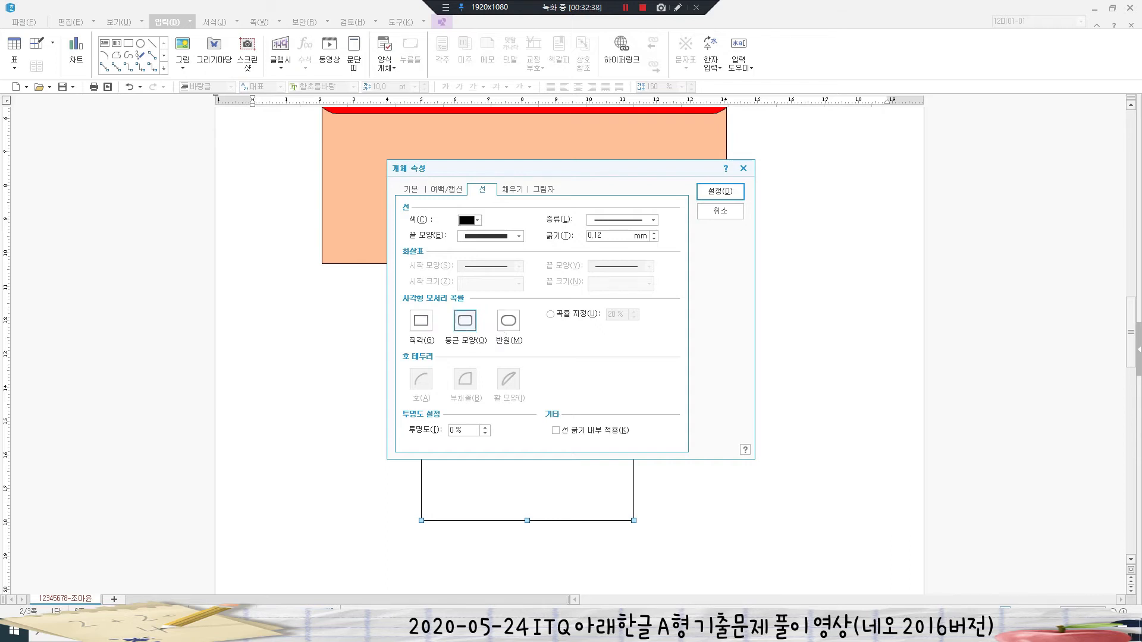
pyautogui.click(512, 190)
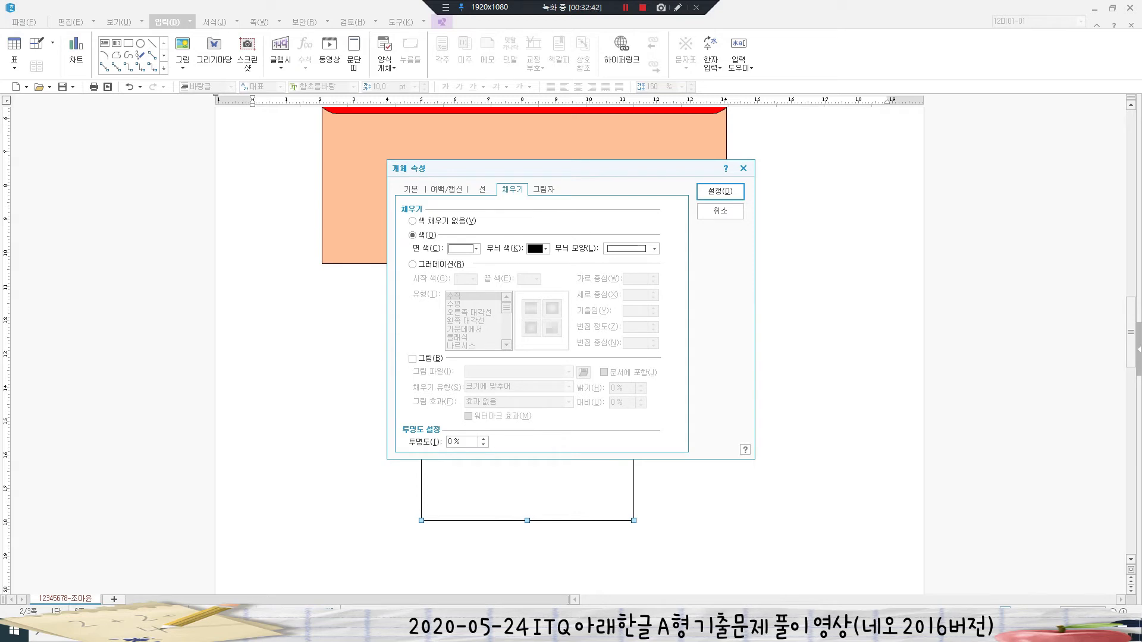
pyautogui.click(476, 249)
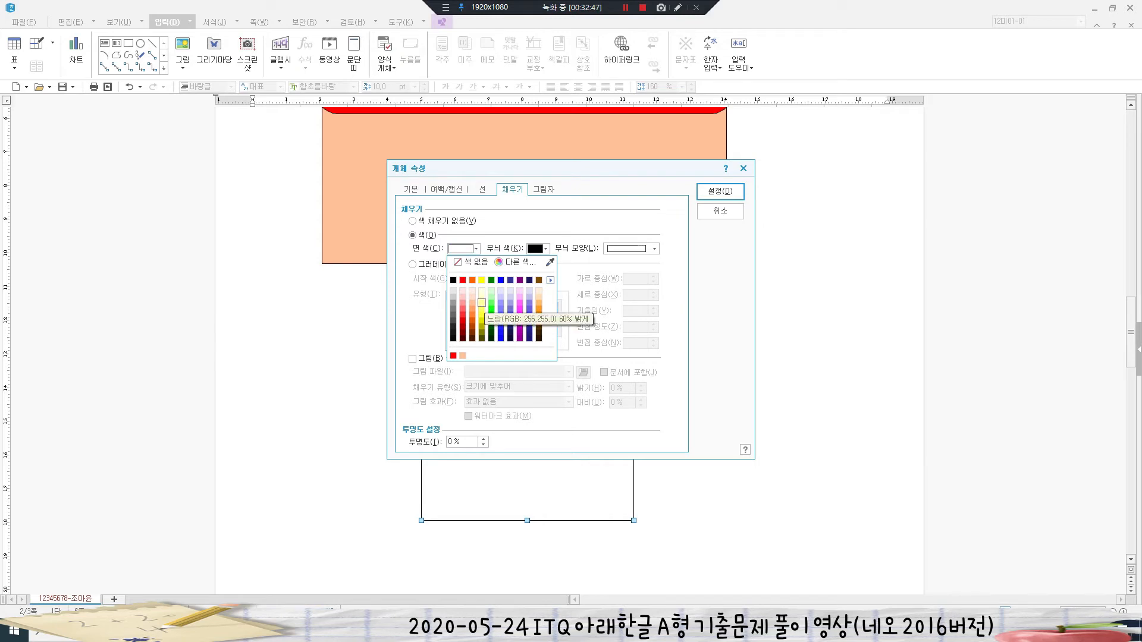
pyautogui.click(482, 291)
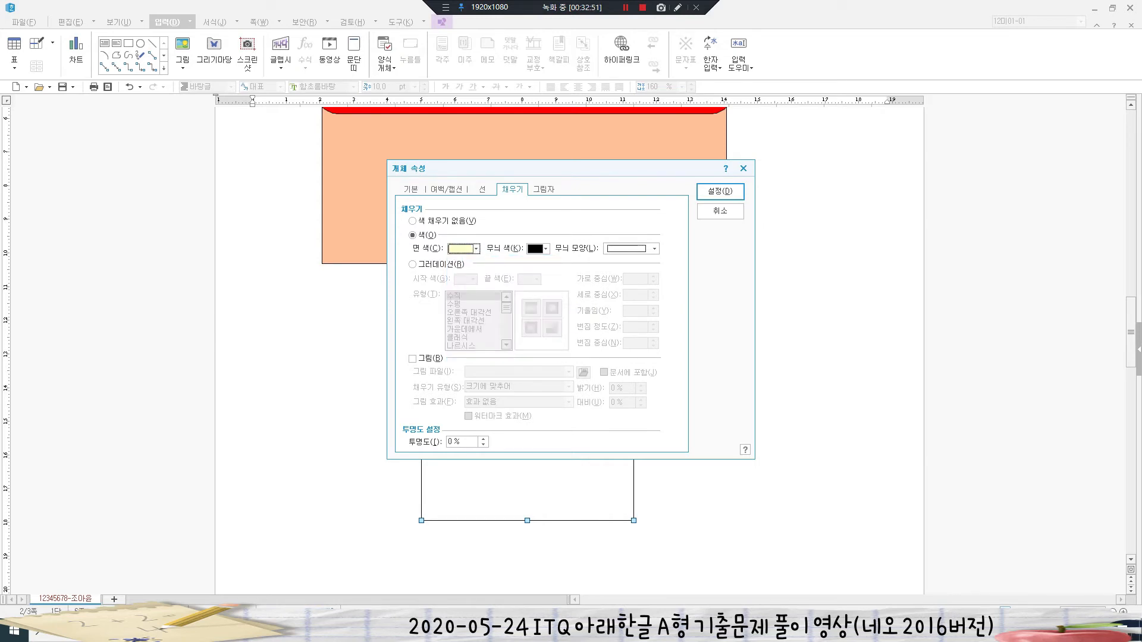
pyautogui.click(720, 191)
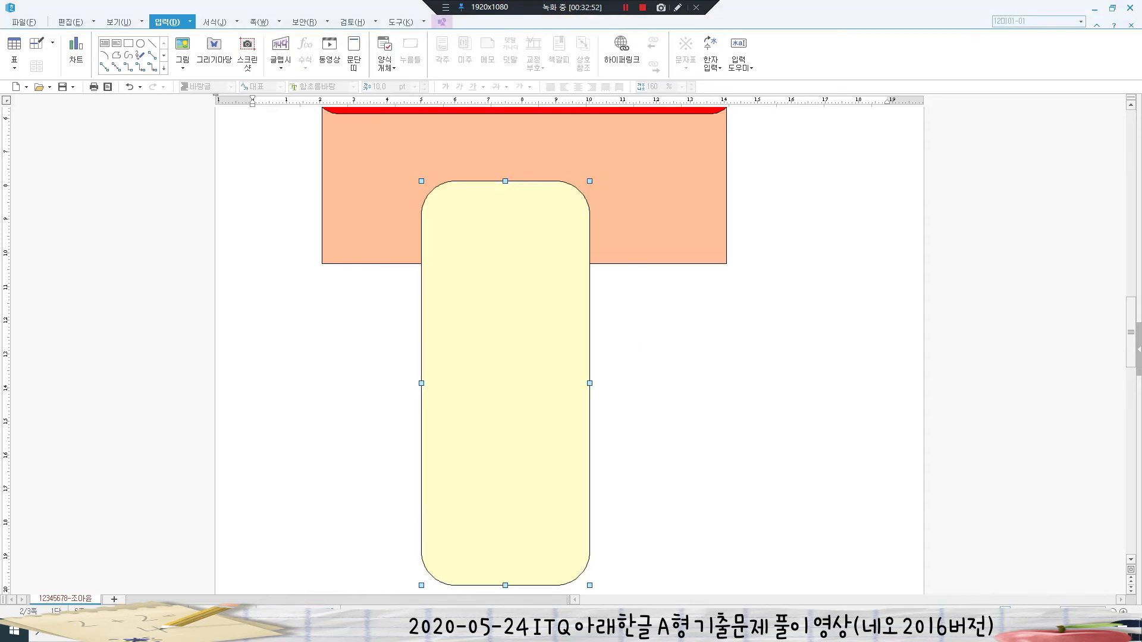
# - Nudge the yellow rounded rectangle slightly up and right into place
pyautogui.moveTo(506, 383); pyautogui.dragTo(515, 369)
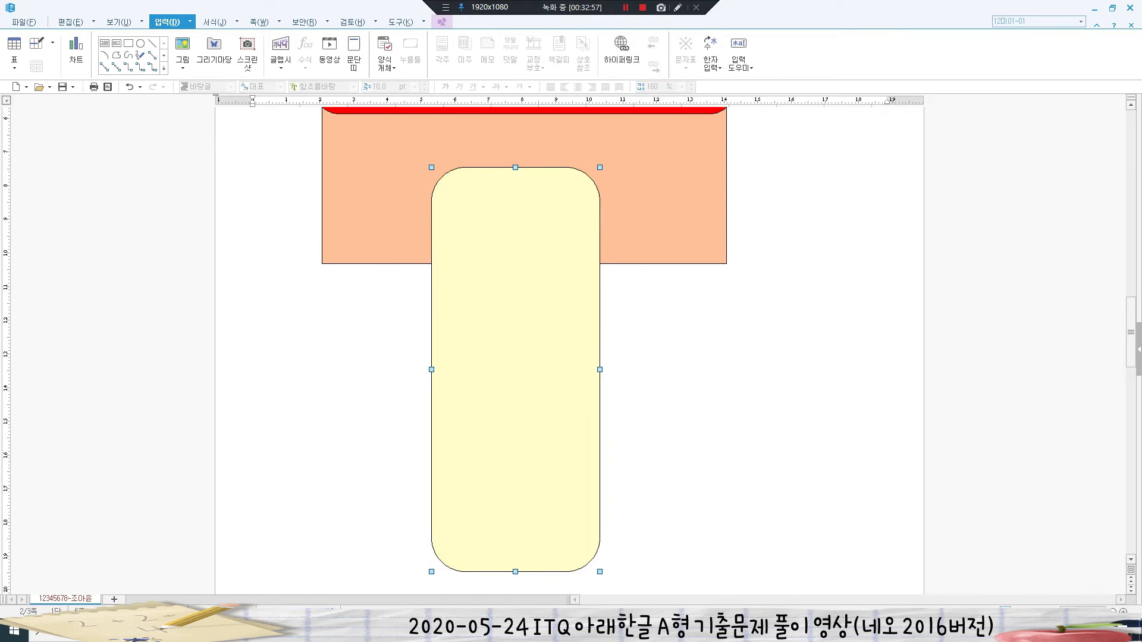
pyautogui.click(639, 111)
pyautogui.scroll(-3, 570, 351)
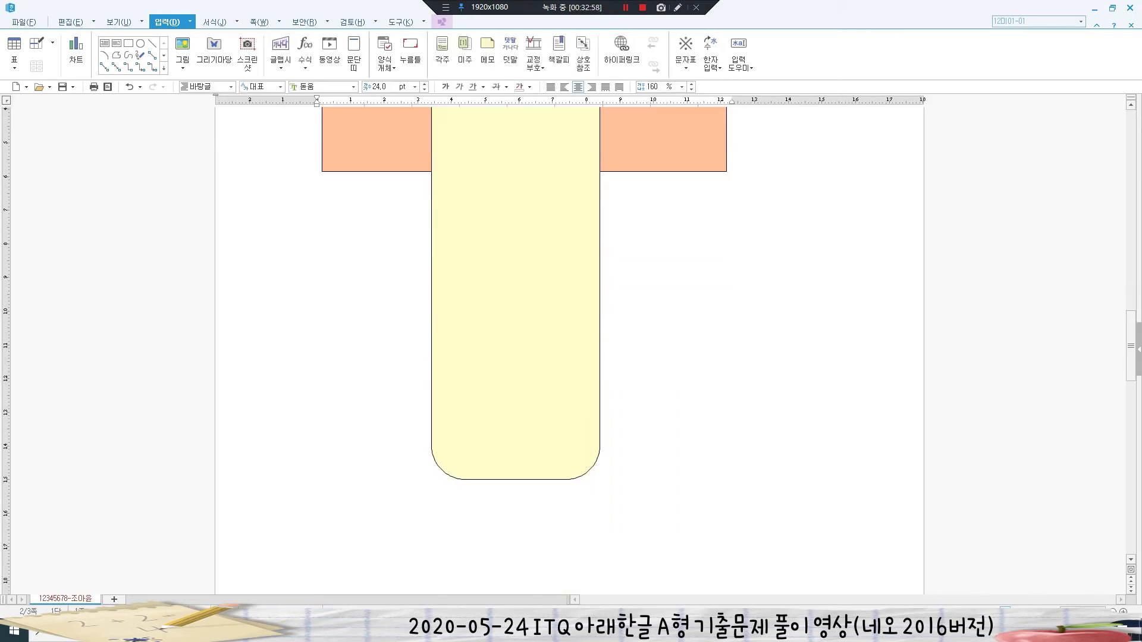
pyautogui.scroll(1, 570, 351)
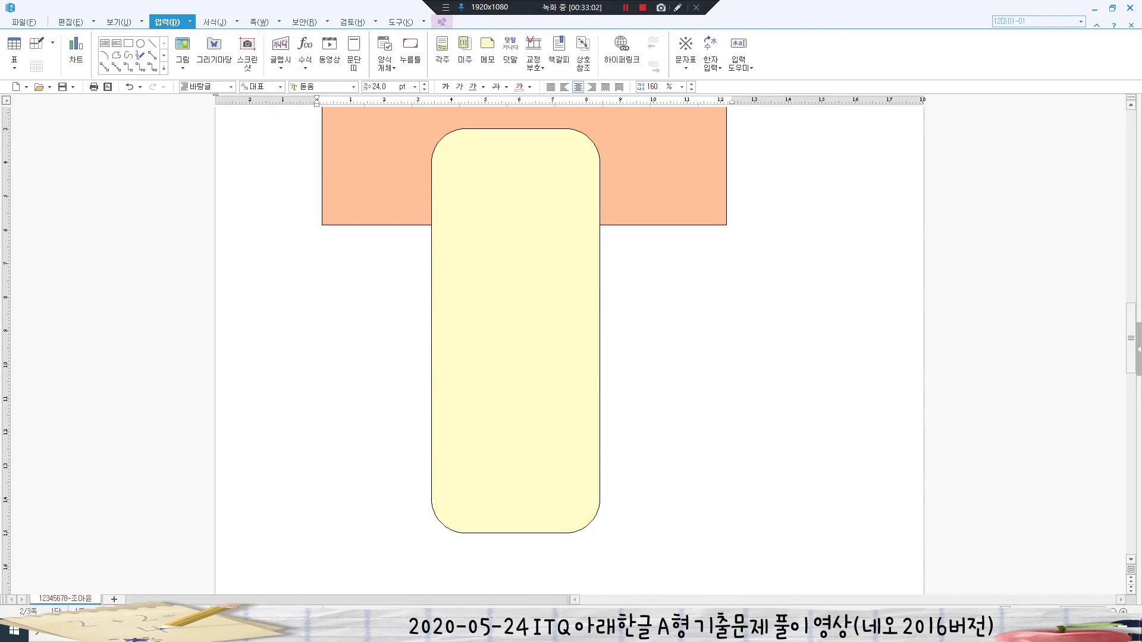
pyautogui.scroll(1, 570, 351)
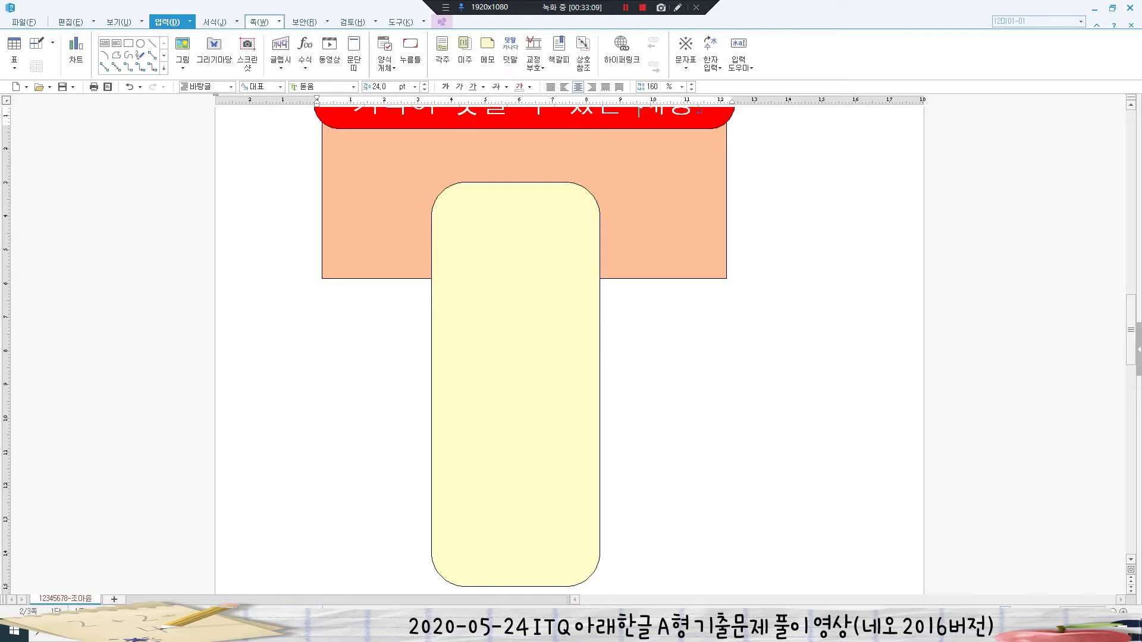
pyautogui.click(280, 66)
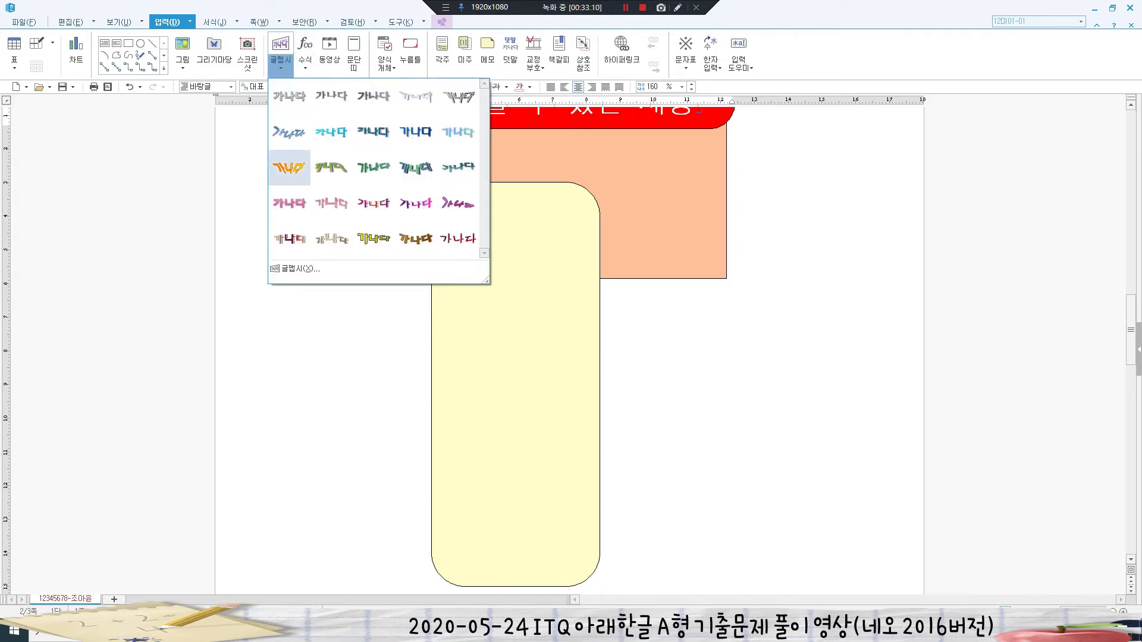
# - Create 건강가정 WordArt in 궁서 font with the 나비넥타이 bow-tie shape, then open its properties
pyautogui.click(297, 269)
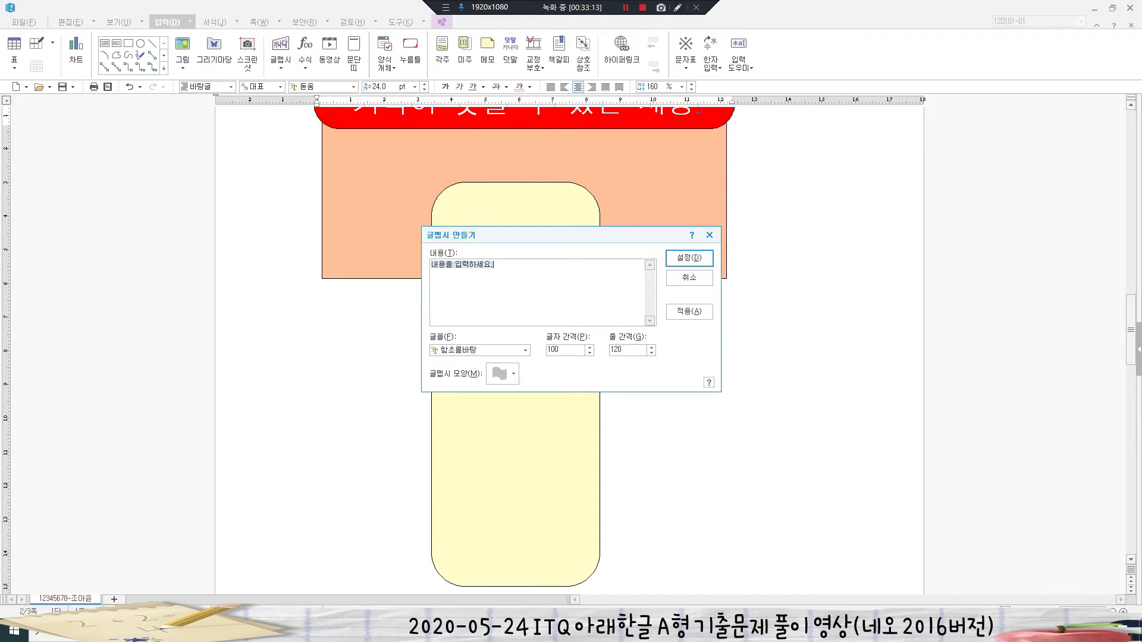
pyautogui.write('건강가정')
pyautogui.click(525, 351)
pyautogui.moveTo(524, 391); pyautogui.dragTo(524, 369)
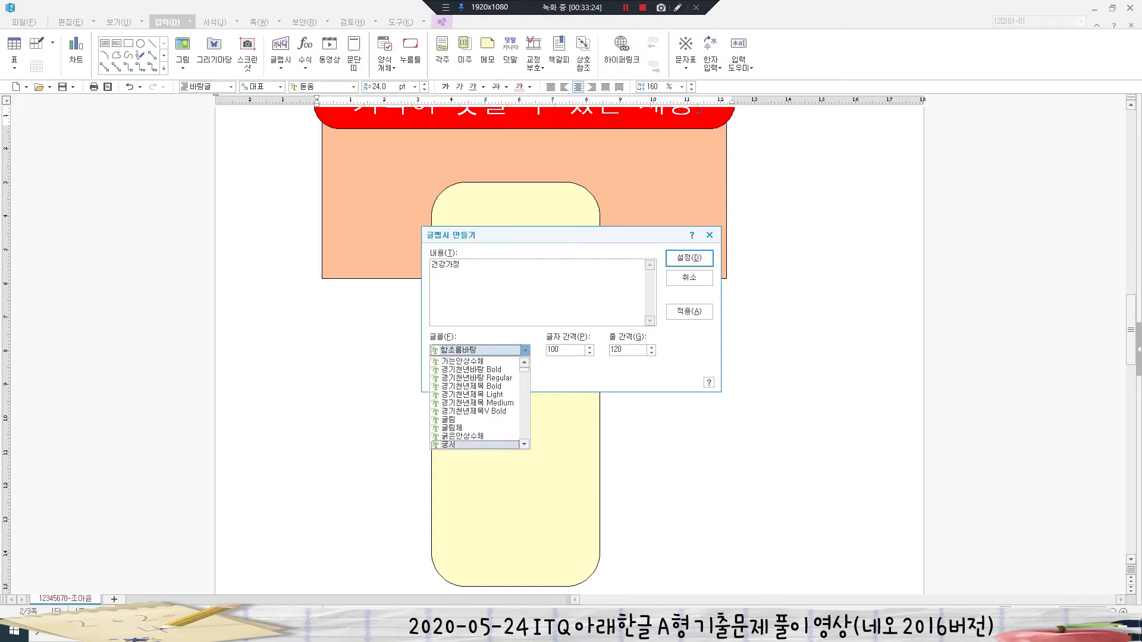
pyautogui.click(452, 444)
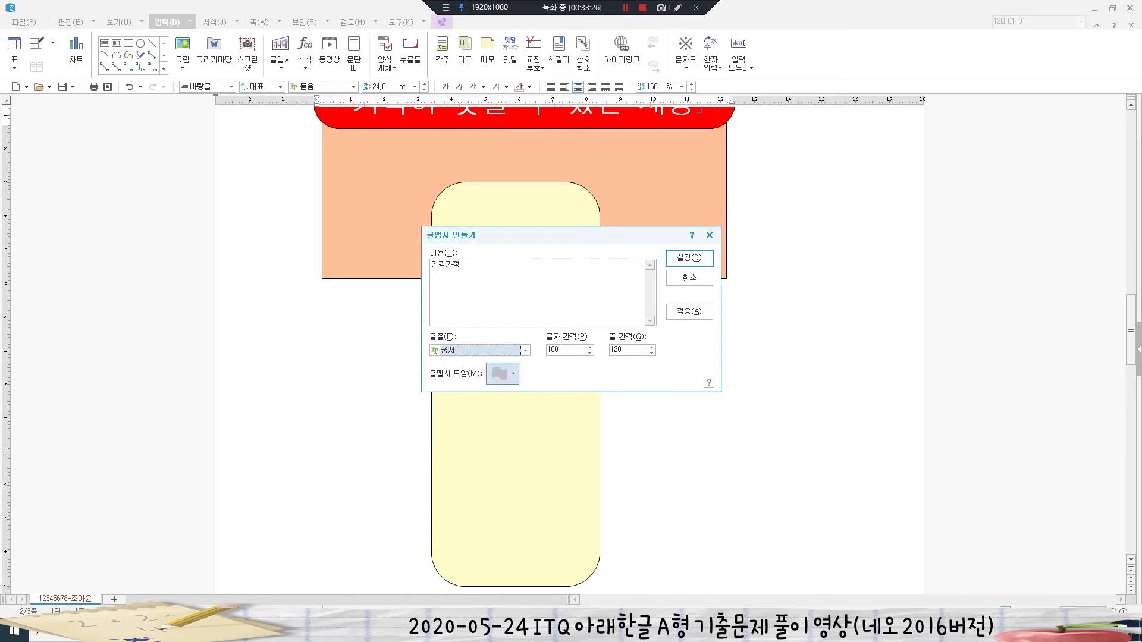
pyautogui.click(503, 373)
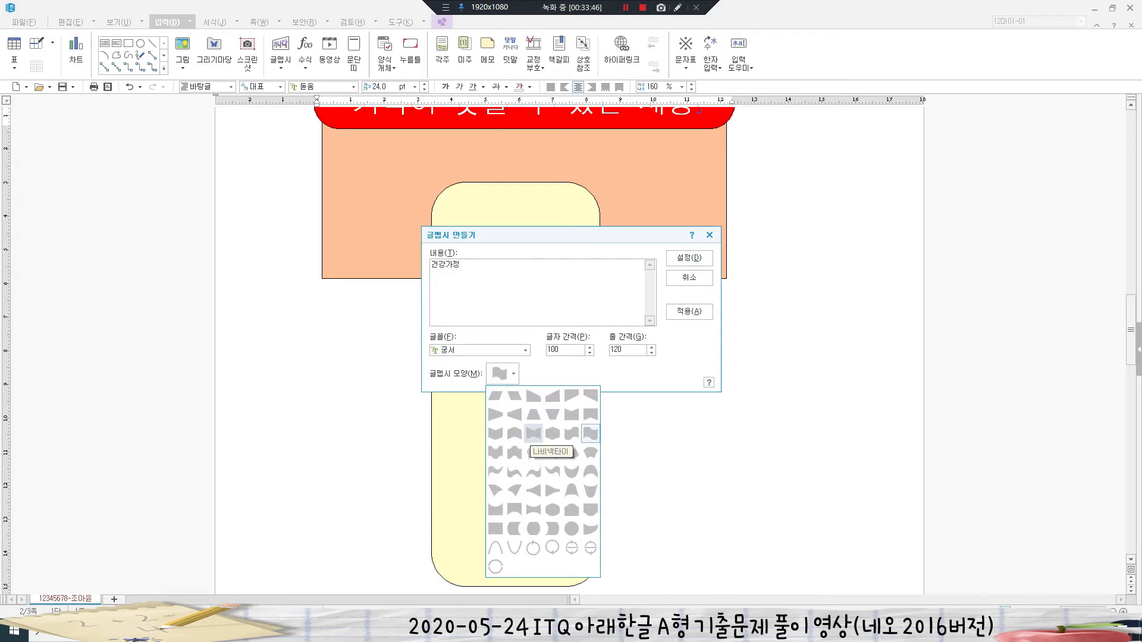
pyautogui.click(534, 433)
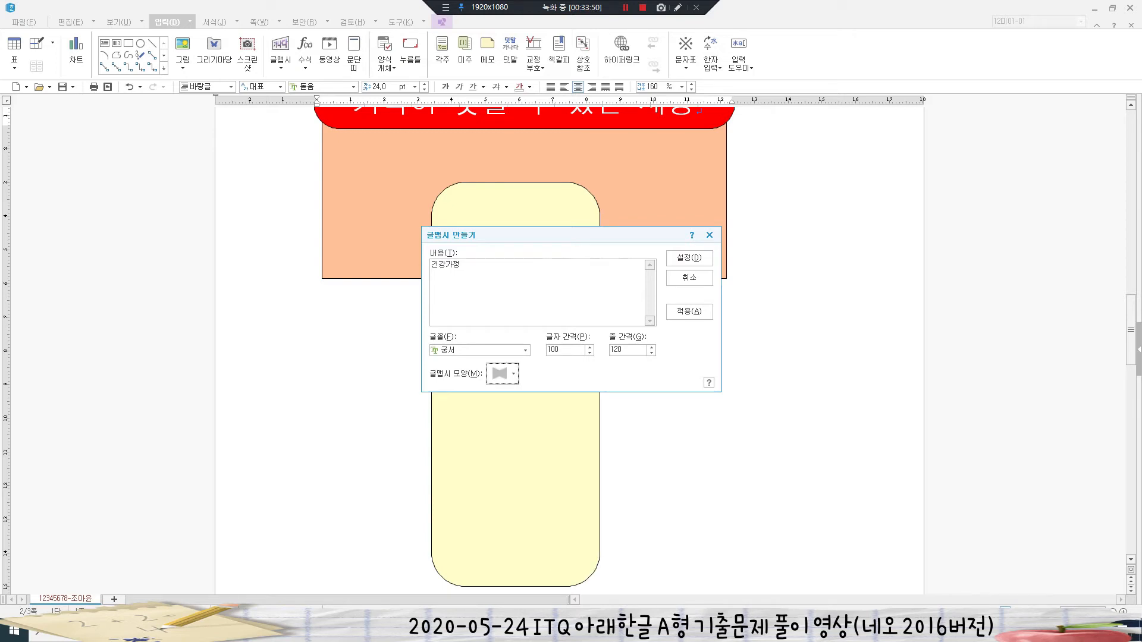
pyautogui.press('Return')
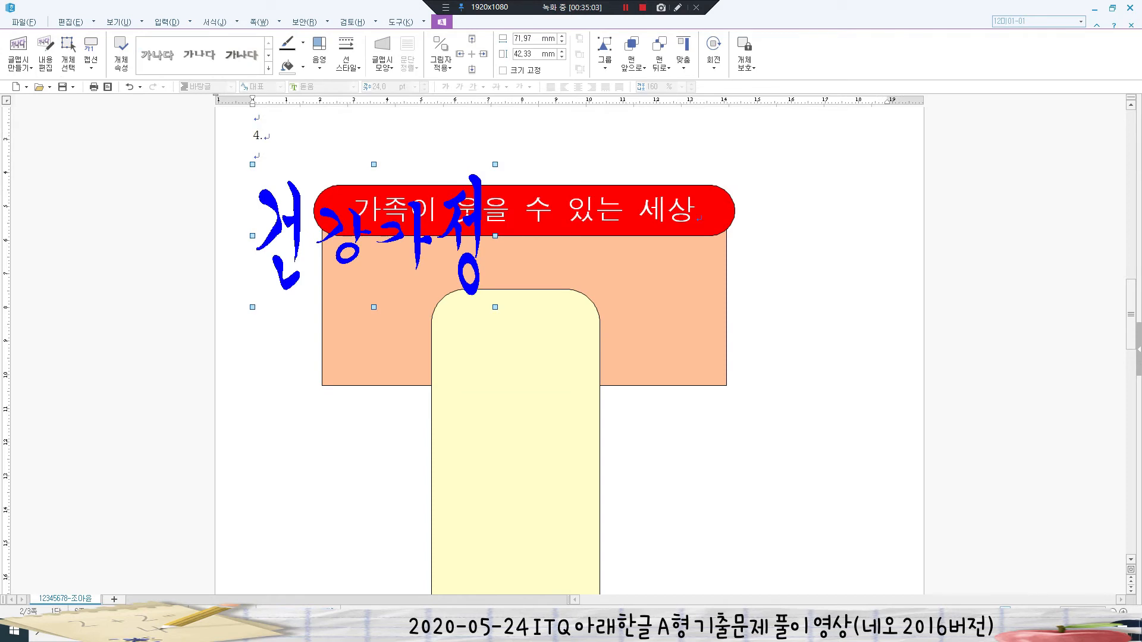
pyautogui.press('p')
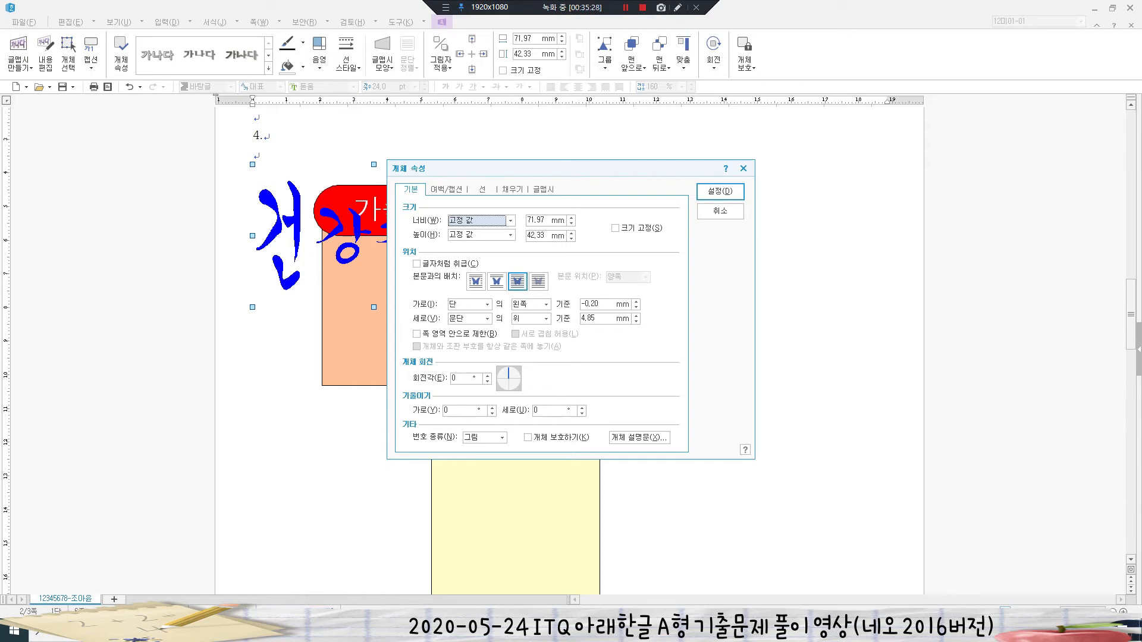
# - Size the 건강가정 WordArt to 60 × 25 mm, lock its size, and drag it onto the peach box
pyautogui.press('Tab')
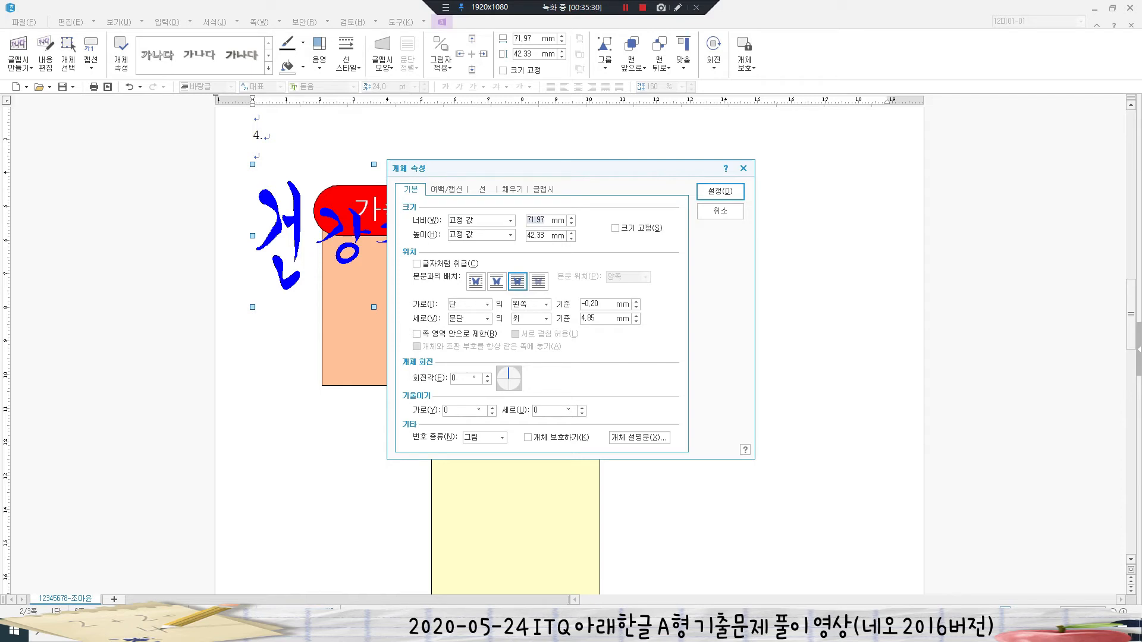
pyautogui.write('60')
pyautogui.press('Tab')
pyautogui.write('25')
pyautogui.hotkey('alt', 's')
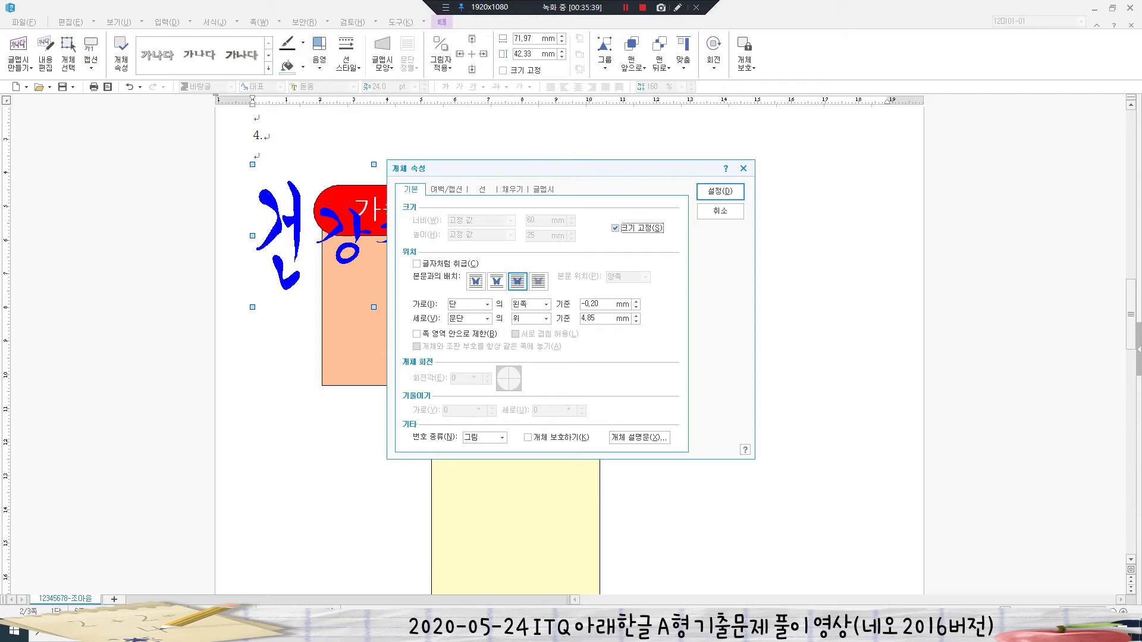
pyautogui.hotkey('alt', 'd')
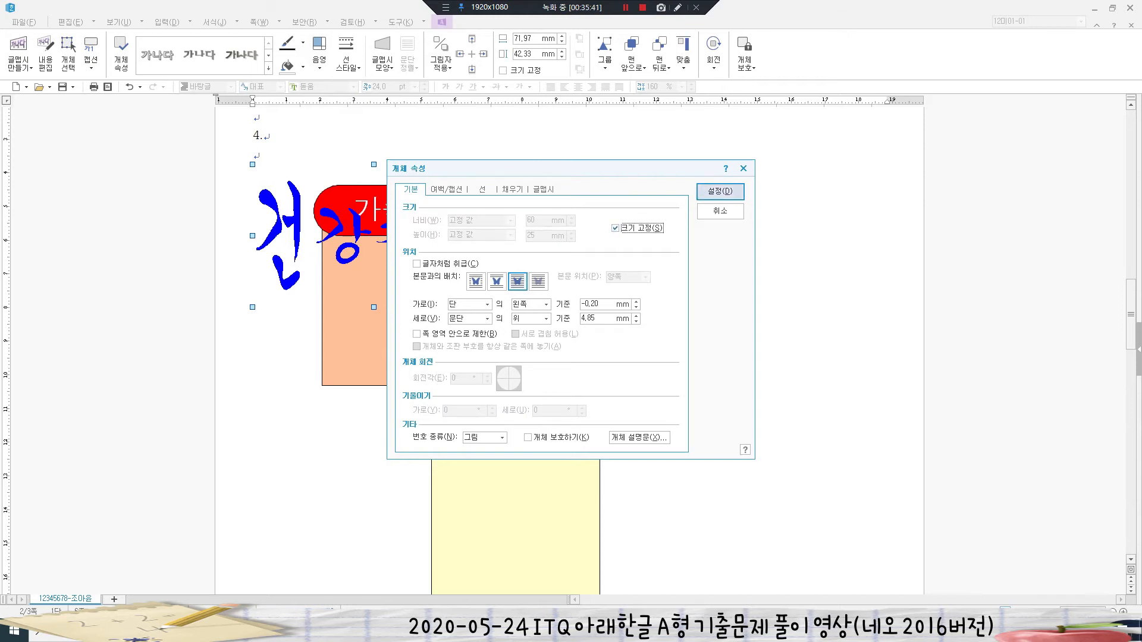
pyautogui.moveTo(333, 206); pyautogui.dragTo(410, 330)
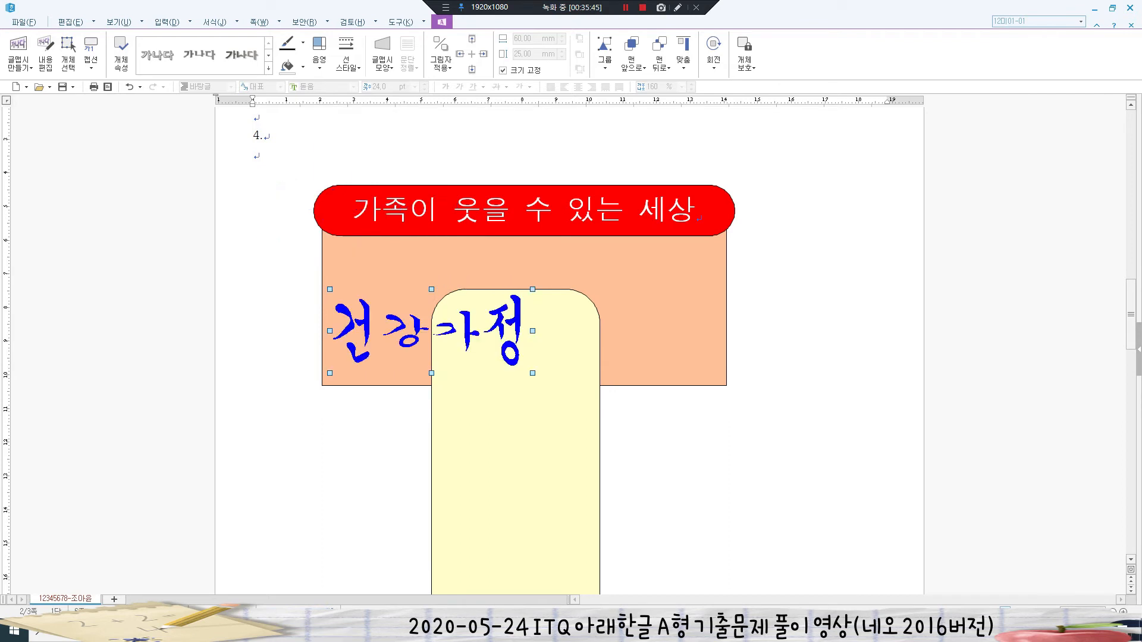
# - Insert the 로고3 logo picture from Documents > ITQ > Picture
pyautogui.press('Escape')
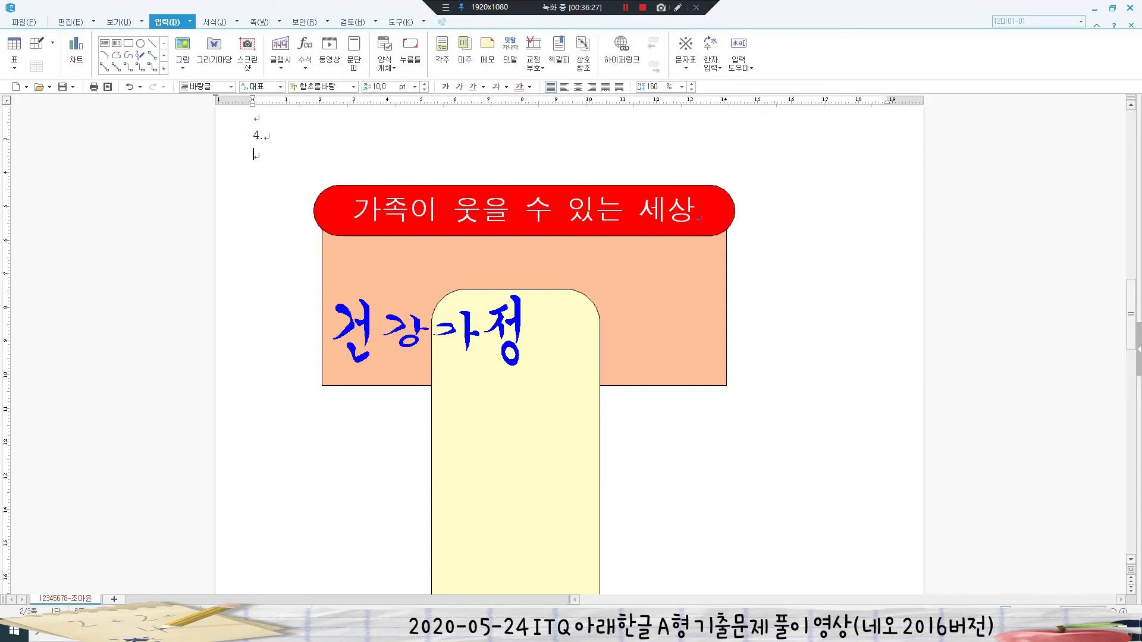
pyautogui.click(182, 50)
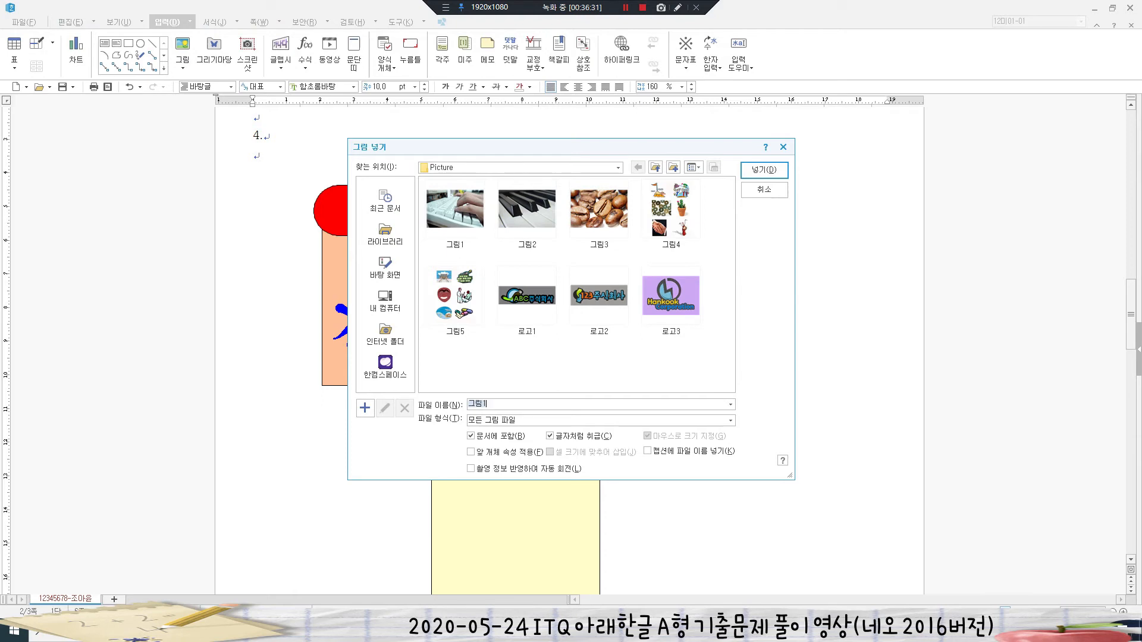
pyautogui.click(385, 235)
pyautogui.click(456, 209)
pyautogui.doubleClick(455, 209)
pyautogui.doubleClick(527, 209)
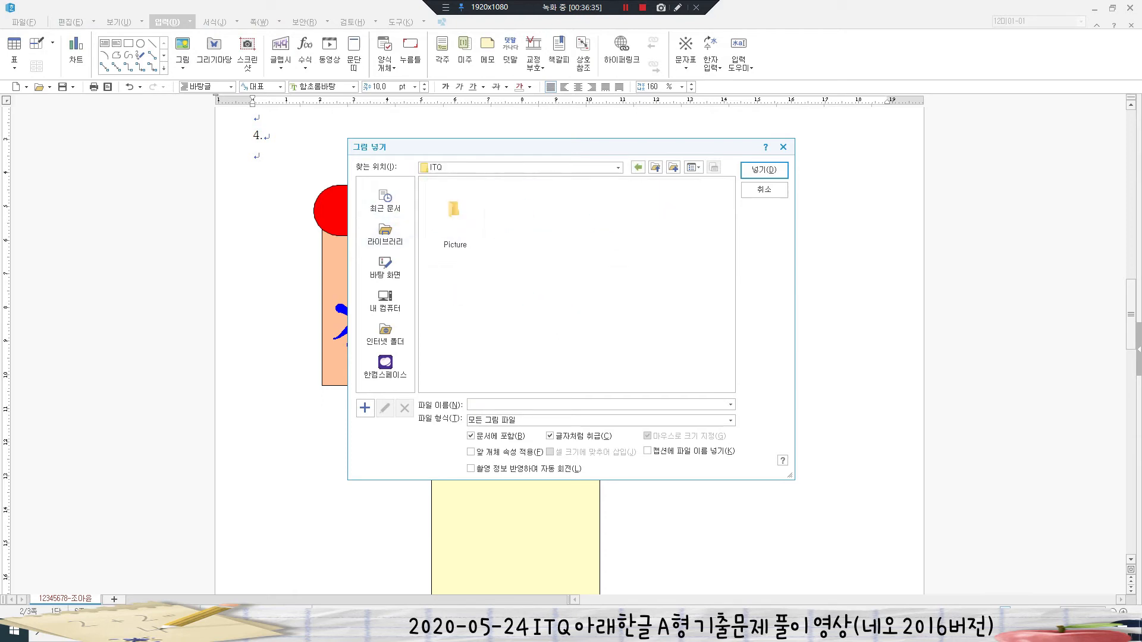
pyautogui.doubleClick(455, 210)
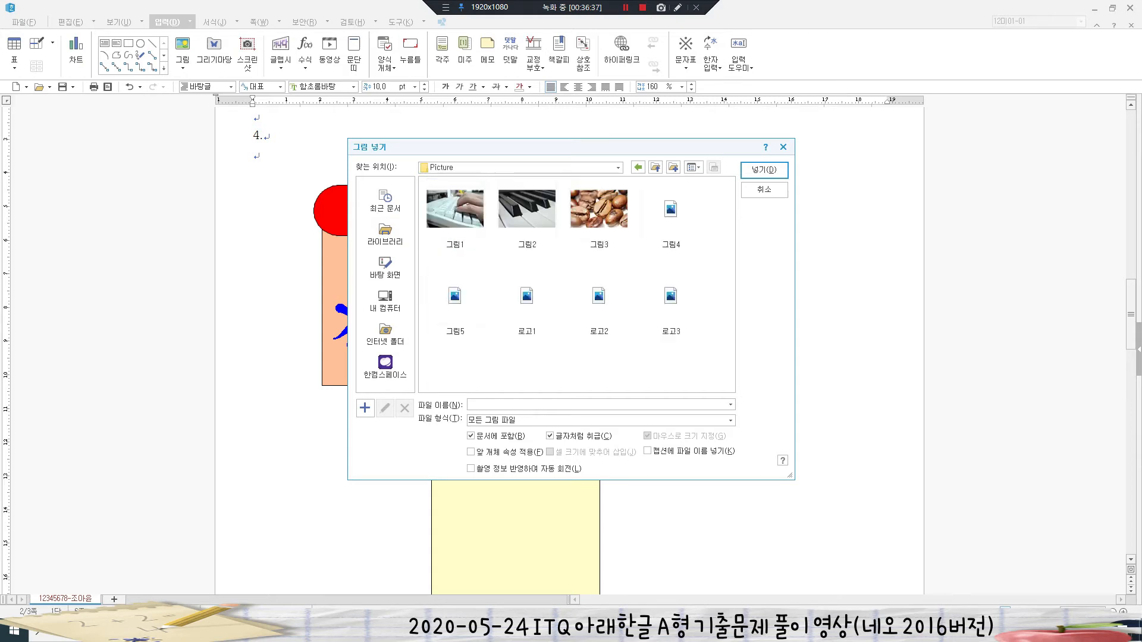
pyautogui.click(672, 296)
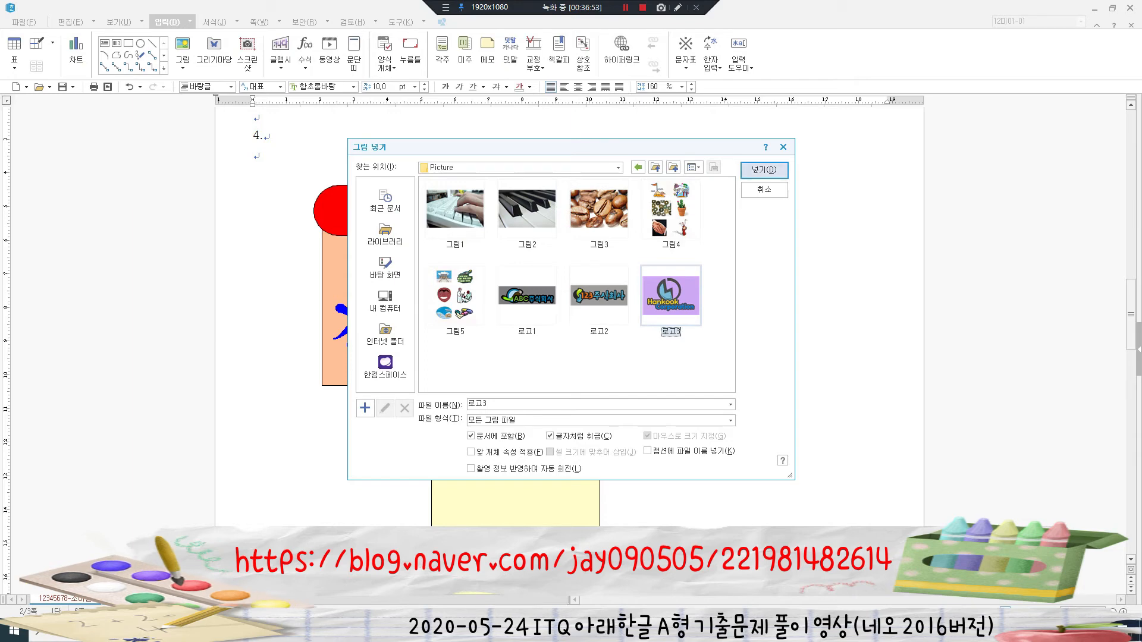
pyautogui.press('Return')
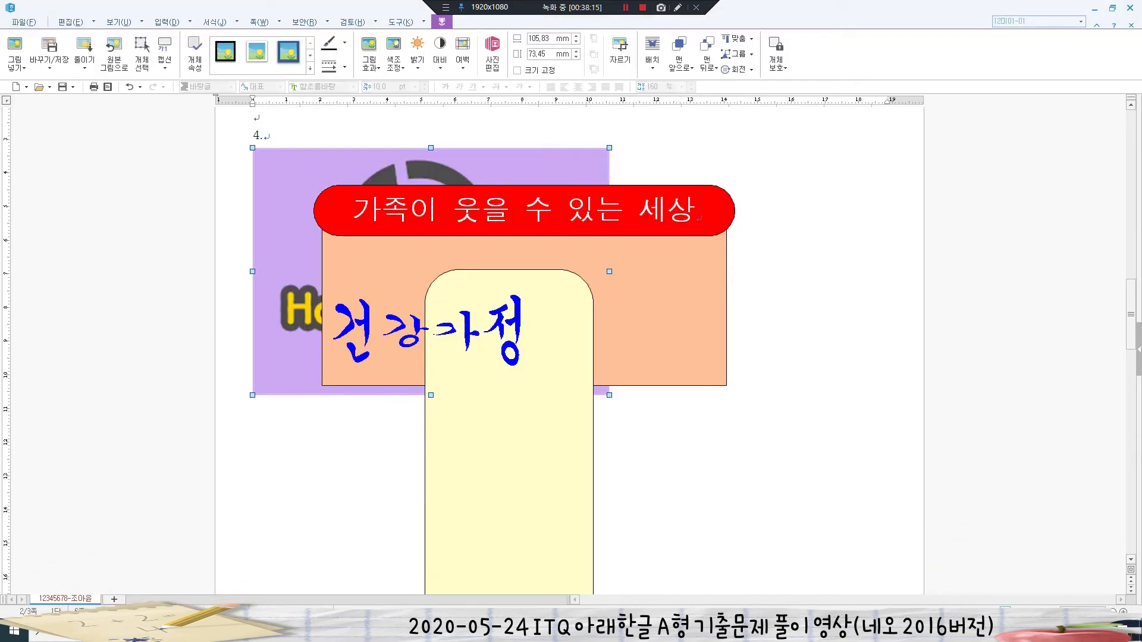
# - Make the logo 40 × 30 mm with locked size, not treated as a character, in front of text
pyautogui.press('p')
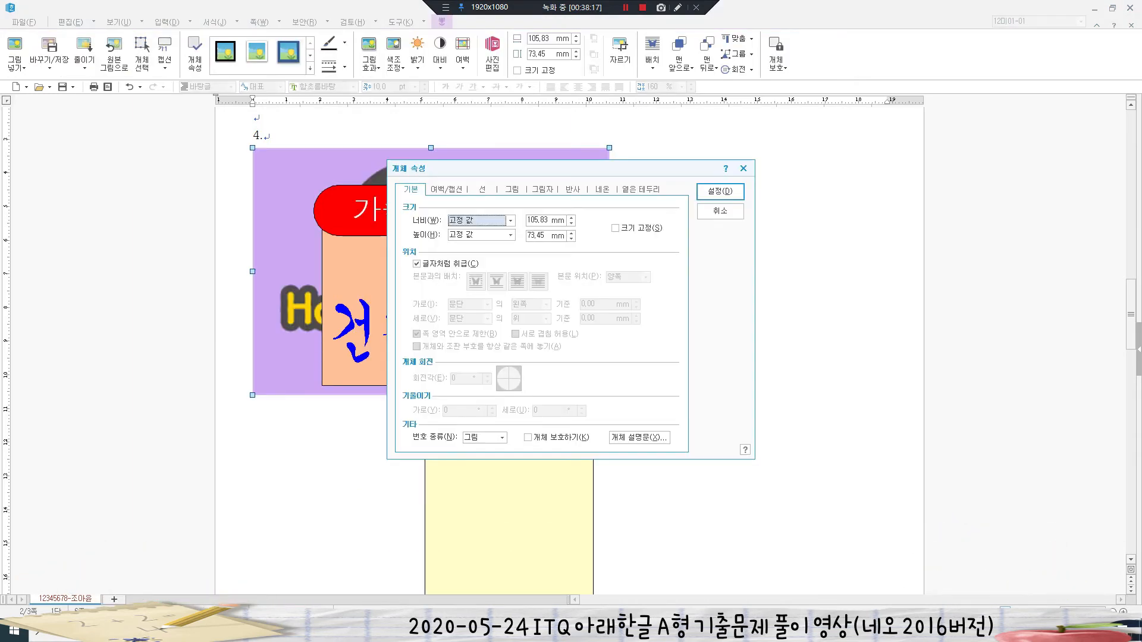
pyautogui.press('Tab')
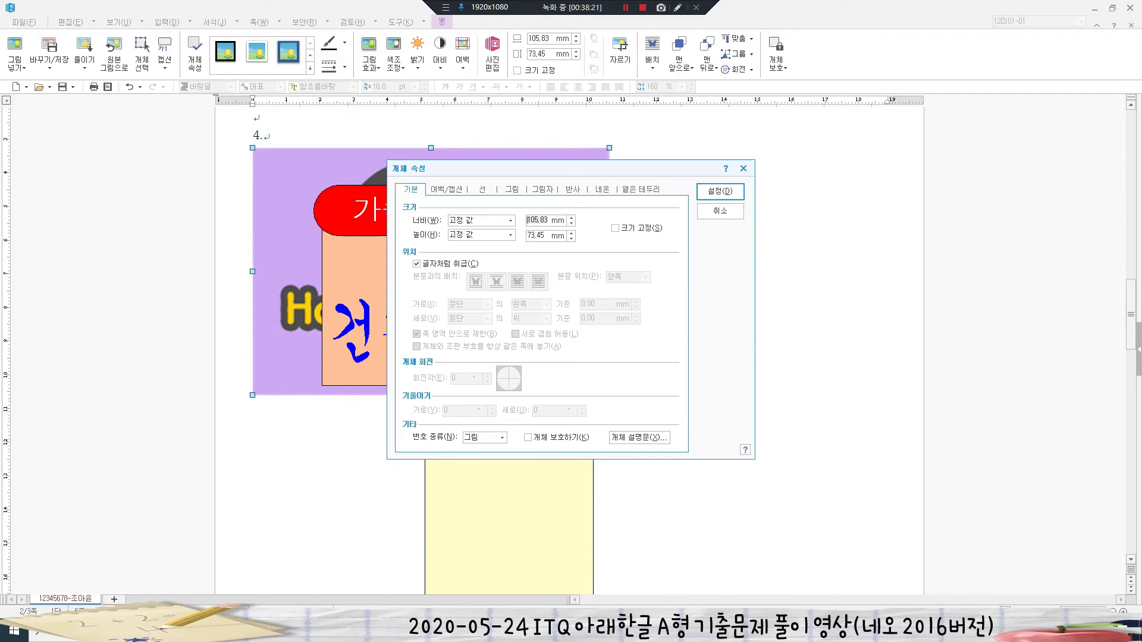
pyautogui.write('40')
pyautogui.doubleClick(536, 236)
pyautogui.write('30')
pyautogui.hotkey('alt', 's')
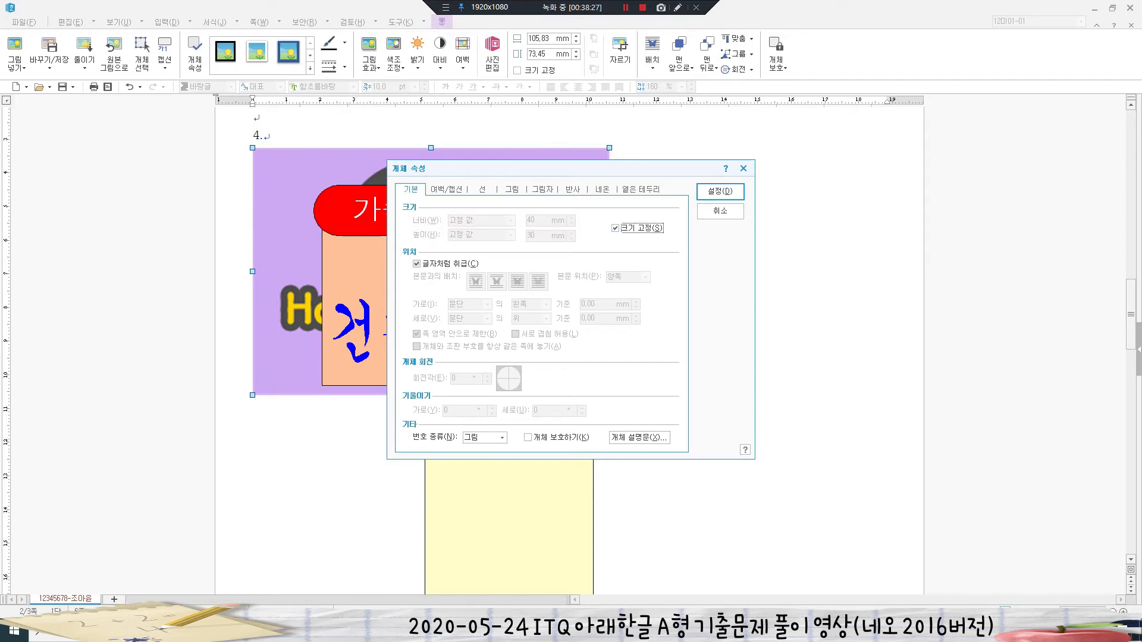
pyautogui.hotkey('alt', 'c')
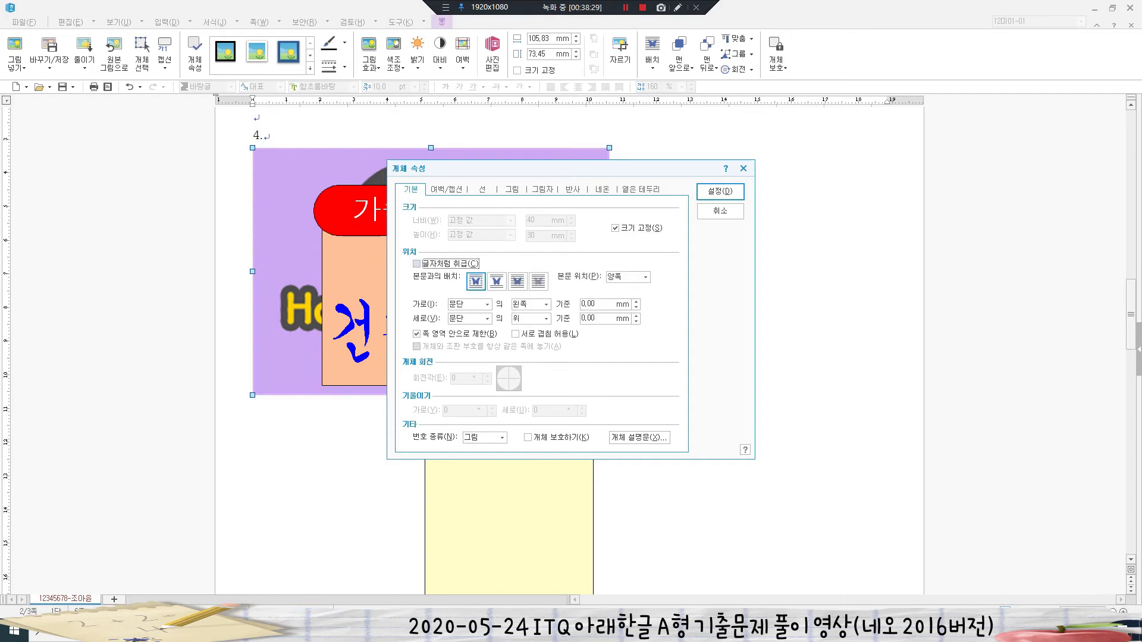
pyautogui.click(518, 282)
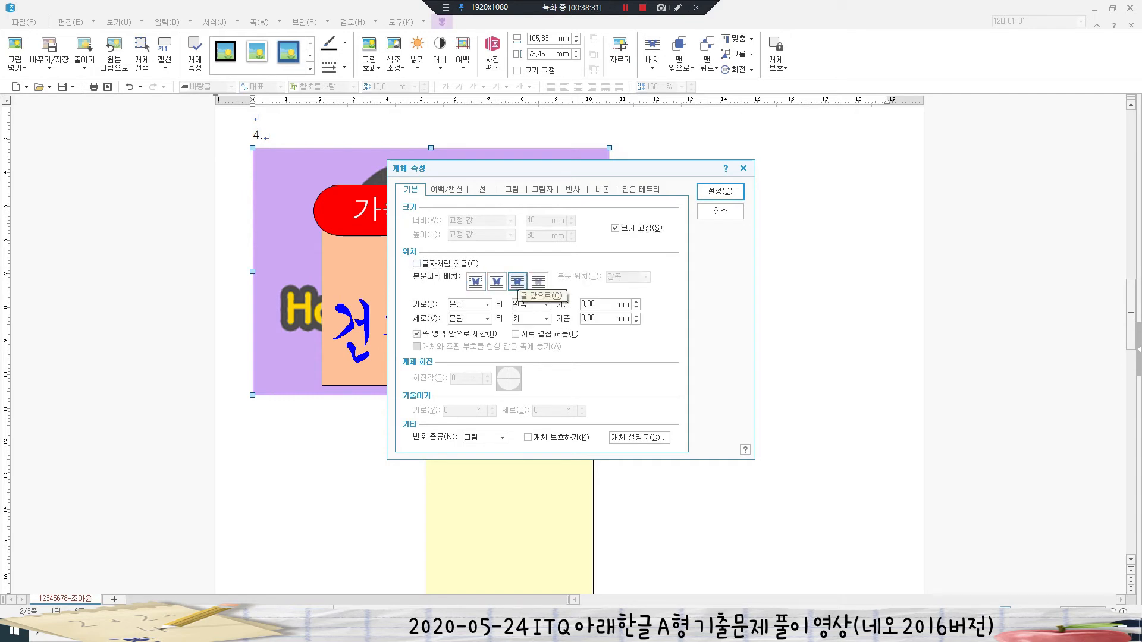
# - Apply the grayscale effect to the logo and move it right of 건강가정
pyautogui.click(512, 189)
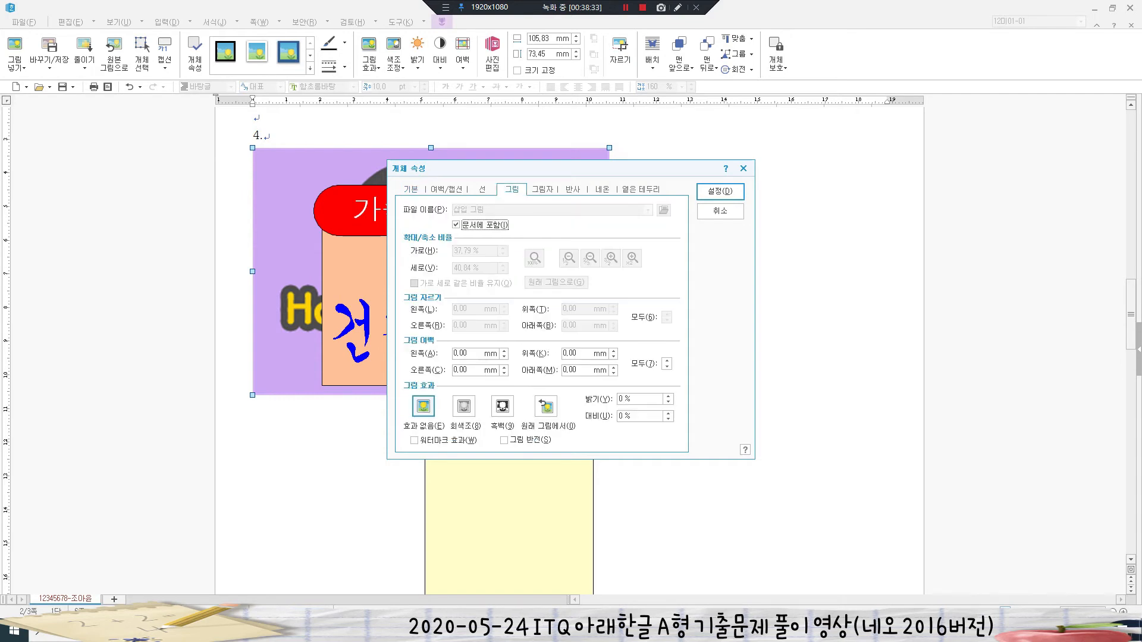
pyautogui.hotkey('alt', '8')
pyautogui.press('Return')
pyautogui.moveTo(321, 198); pyautogui.dragTo(615, 323)
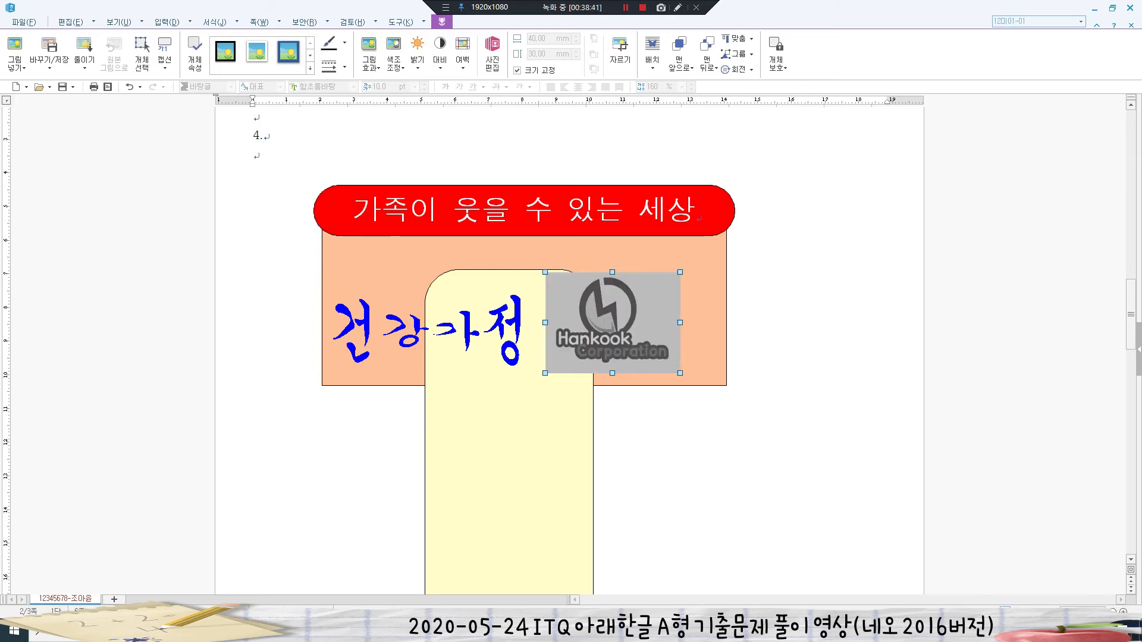
pyautogui.scroll(-3, 569, 346)
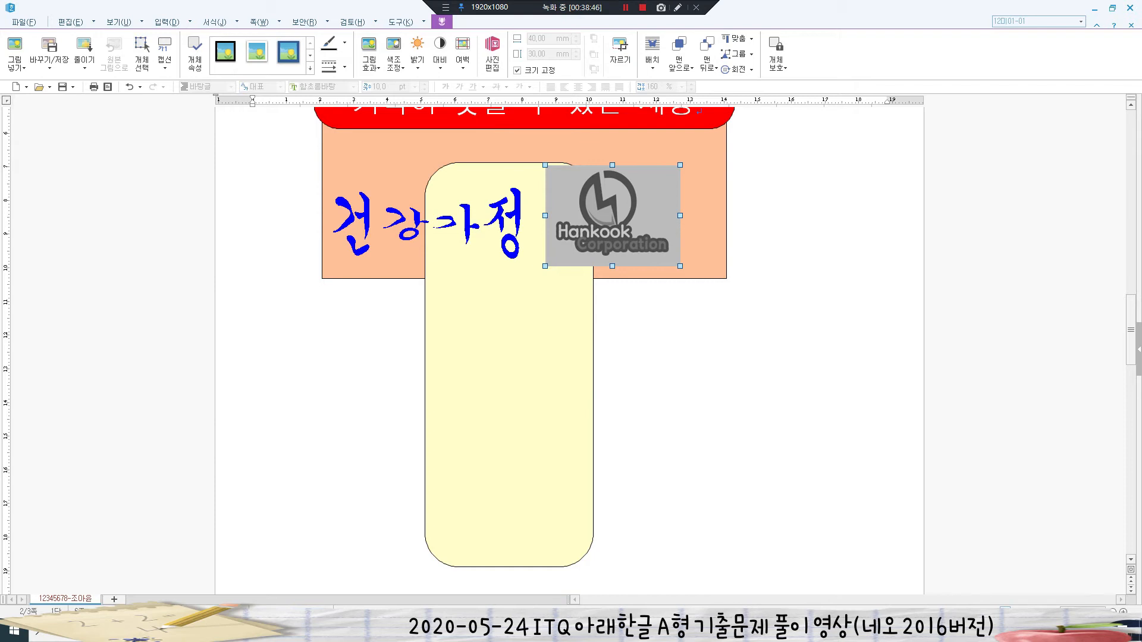
# - Draw a 13 × 13 mm size-locked rectangle below the poster
pyautogui.click(354, 115)
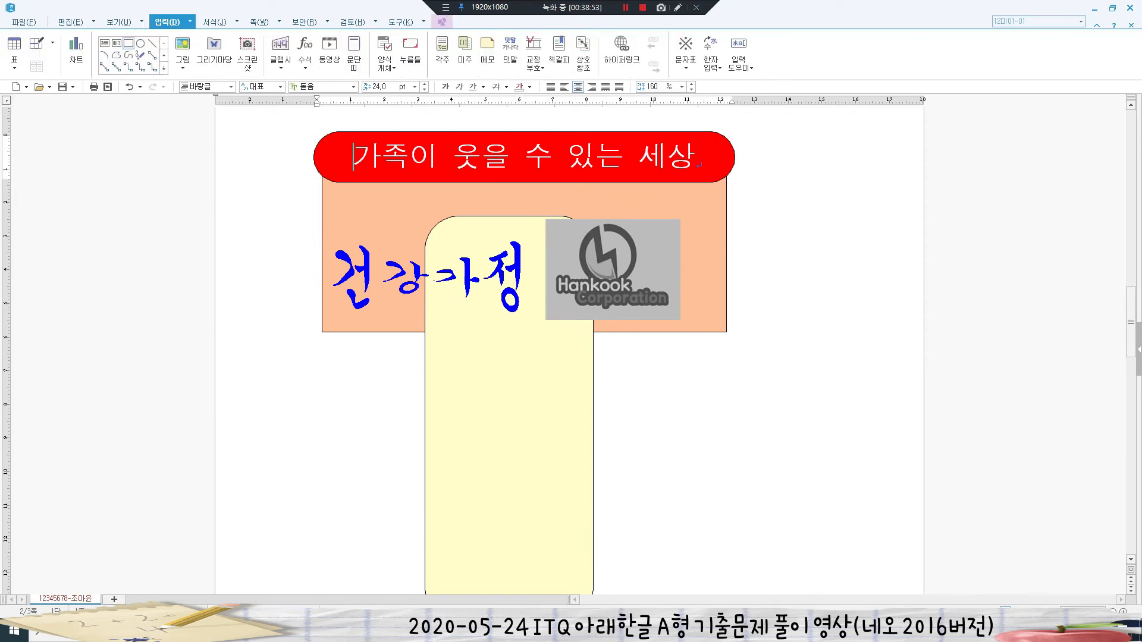
pyautogui.scroll(-3, 524, 345)
pyautogui.moveTo(341, 254); pyautogui.dragTo(394, 304)
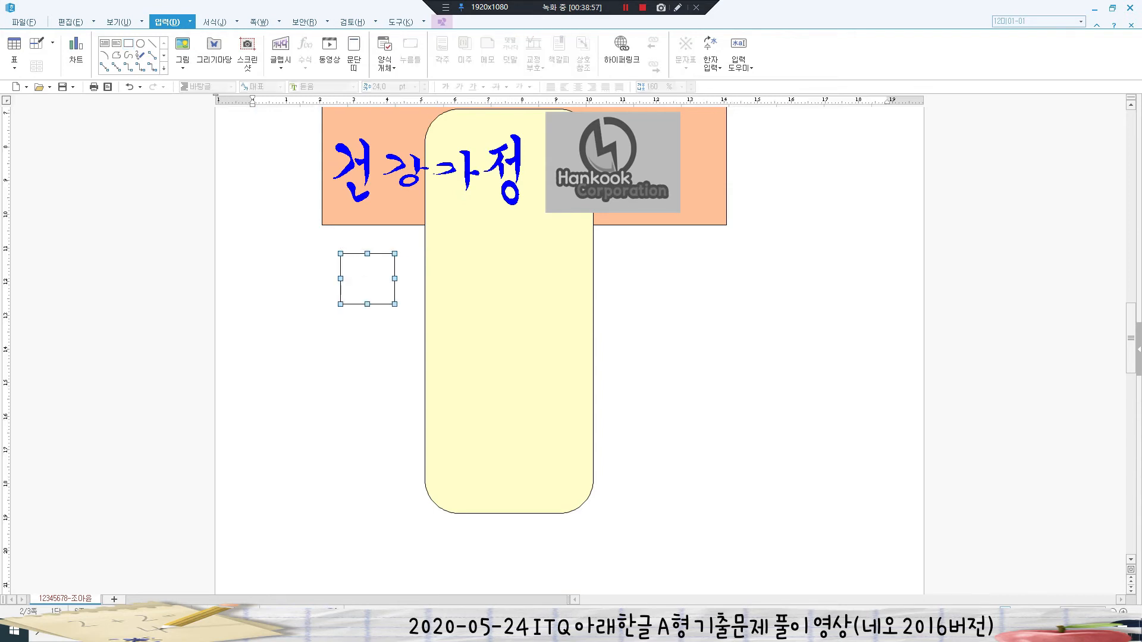
pyautogui.press('p')
pyautogui.press('Tab')
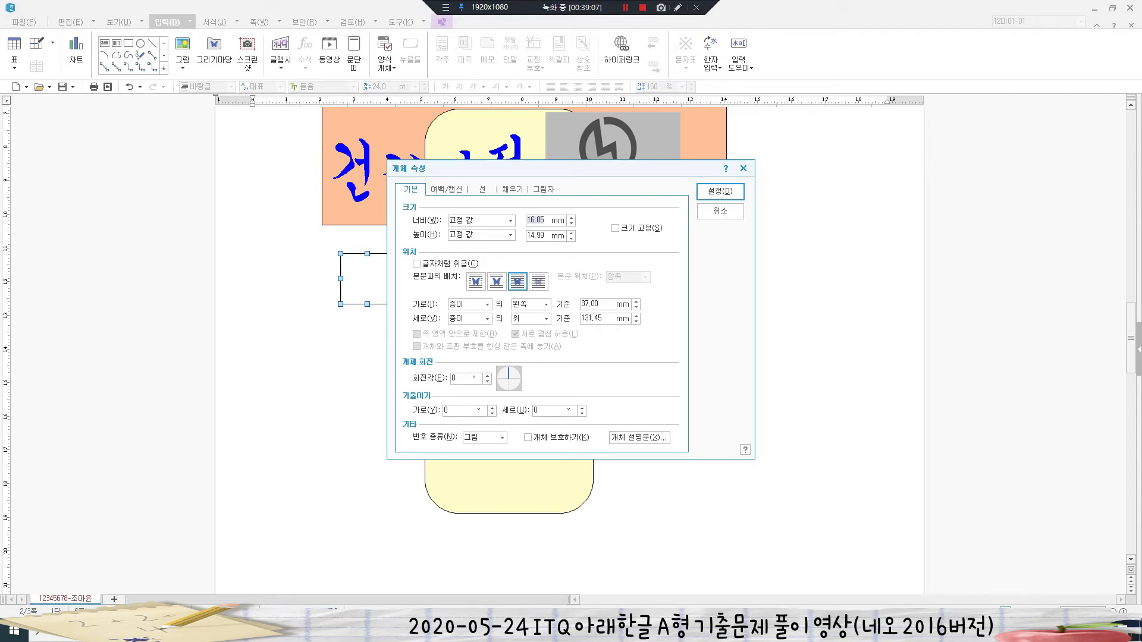
pyautogui.write('13')
pyautogui.press('Tab')
pyautogui.write('1')
pyautogui.hotkey('alt', 's')
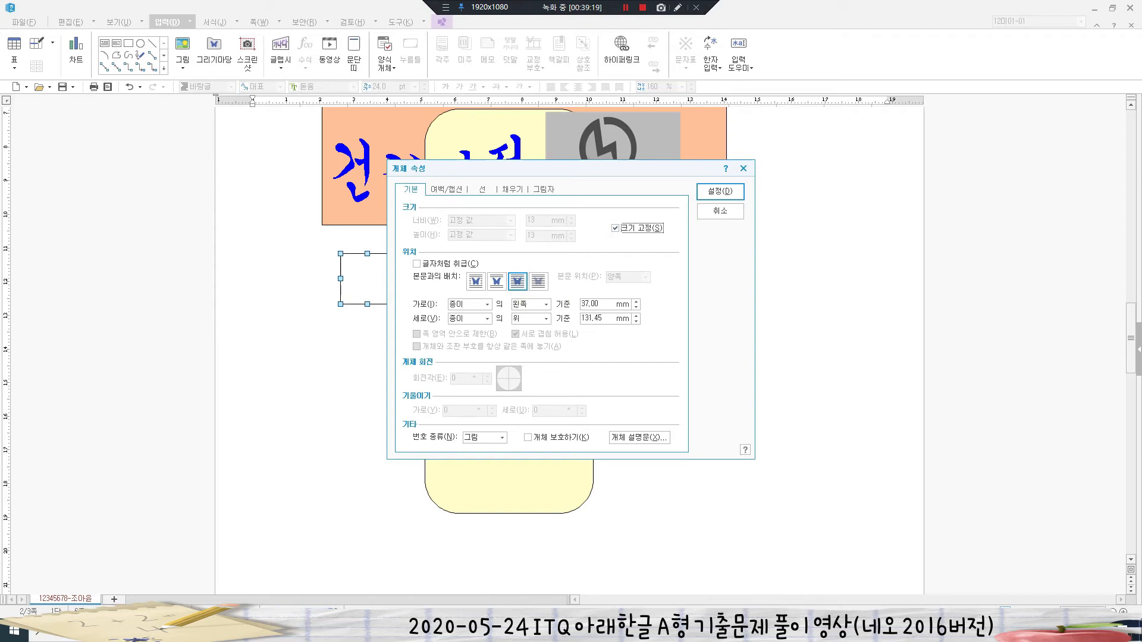
pyautogui.click(483, 190)
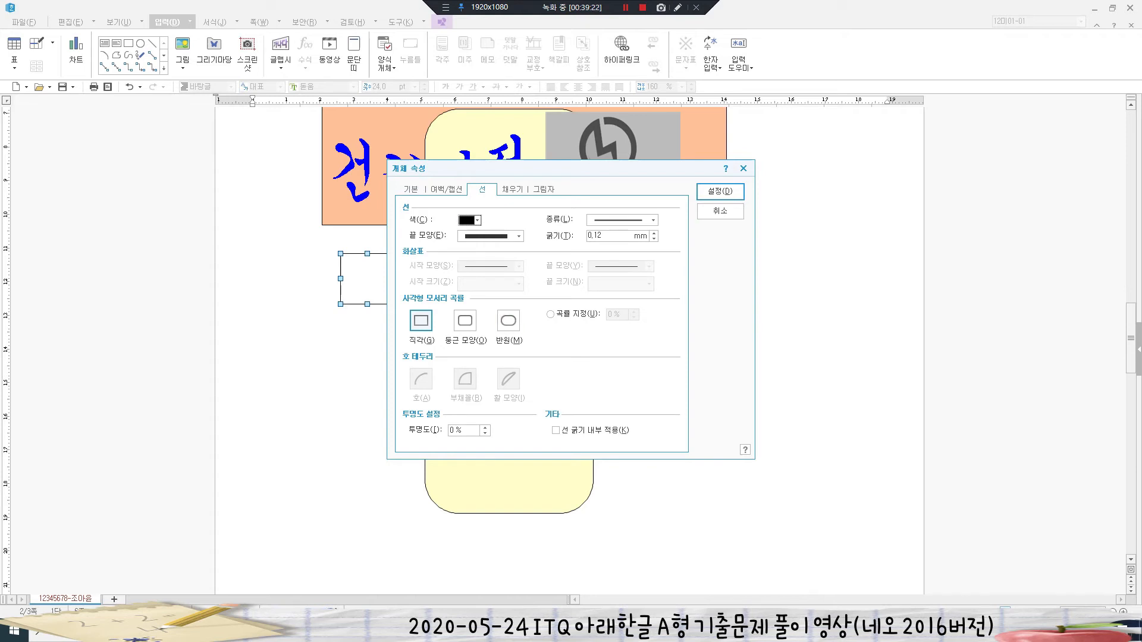
pyautogui.click(512, 190)
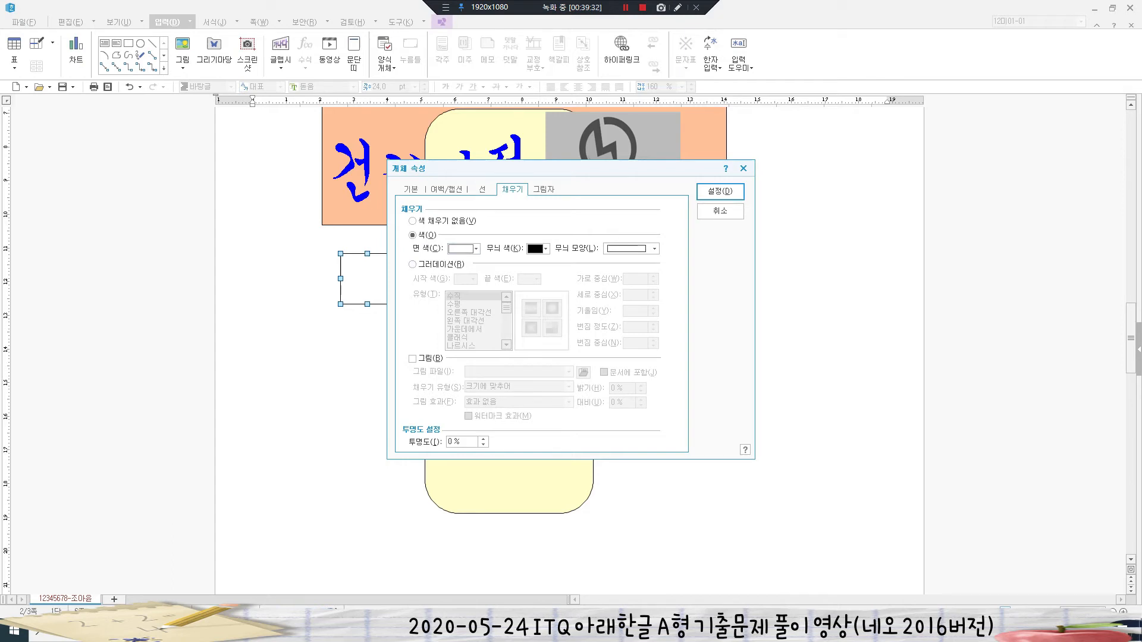
pyautogui.click(720, 191)
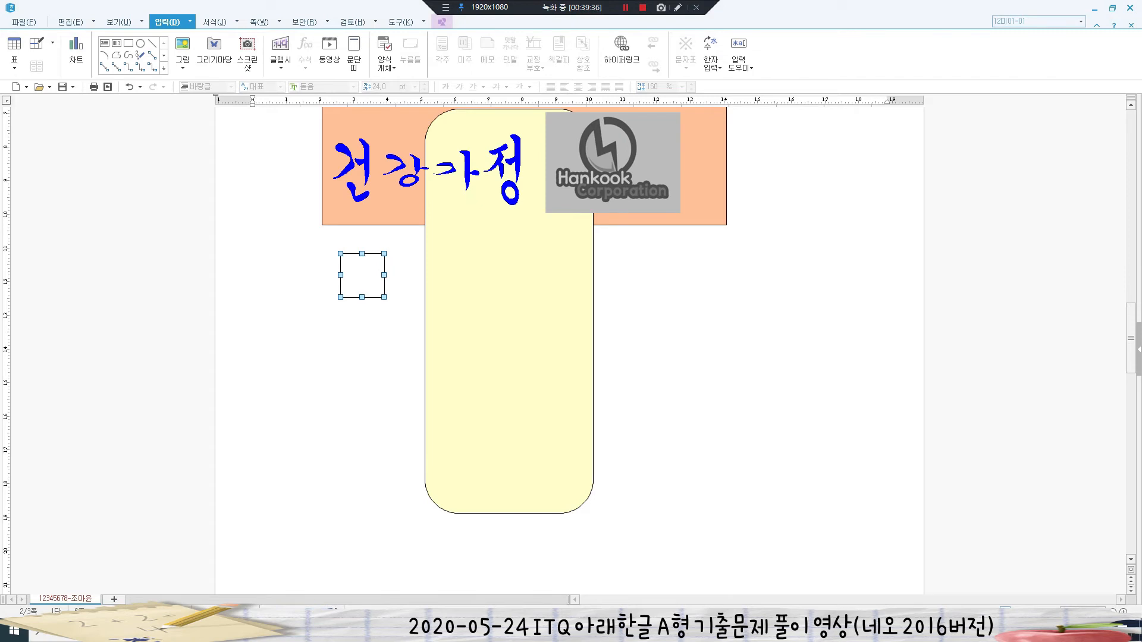
# - Add the number 1 inside the box in 궁서 20 pt, centered
pyautogui.rightClick(369, 270)
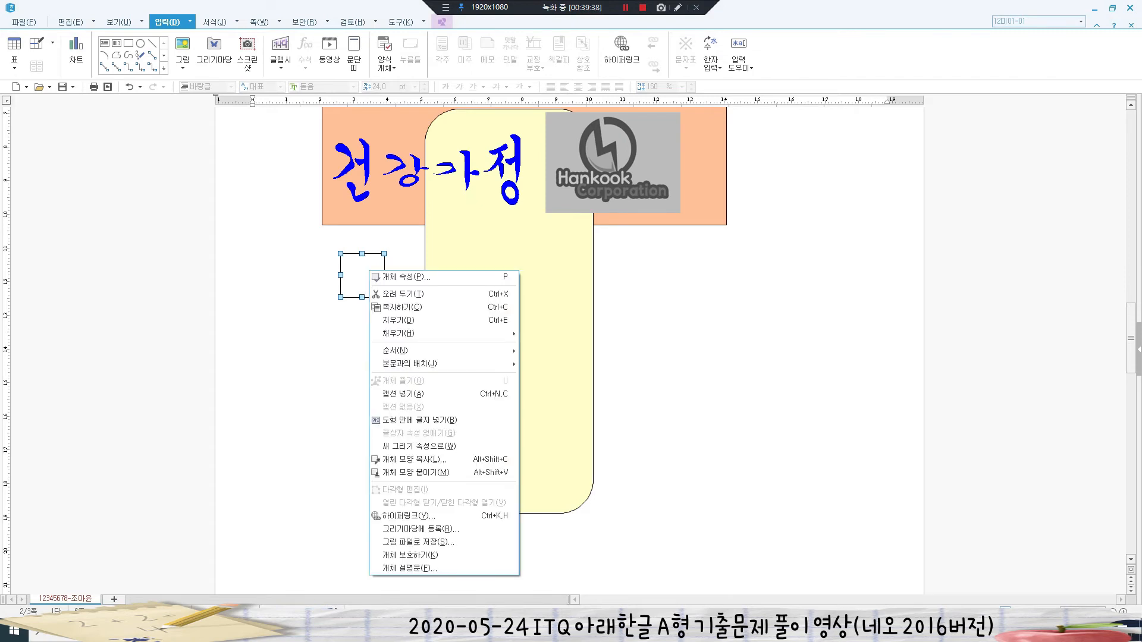
pyautogui.click(416, 420)
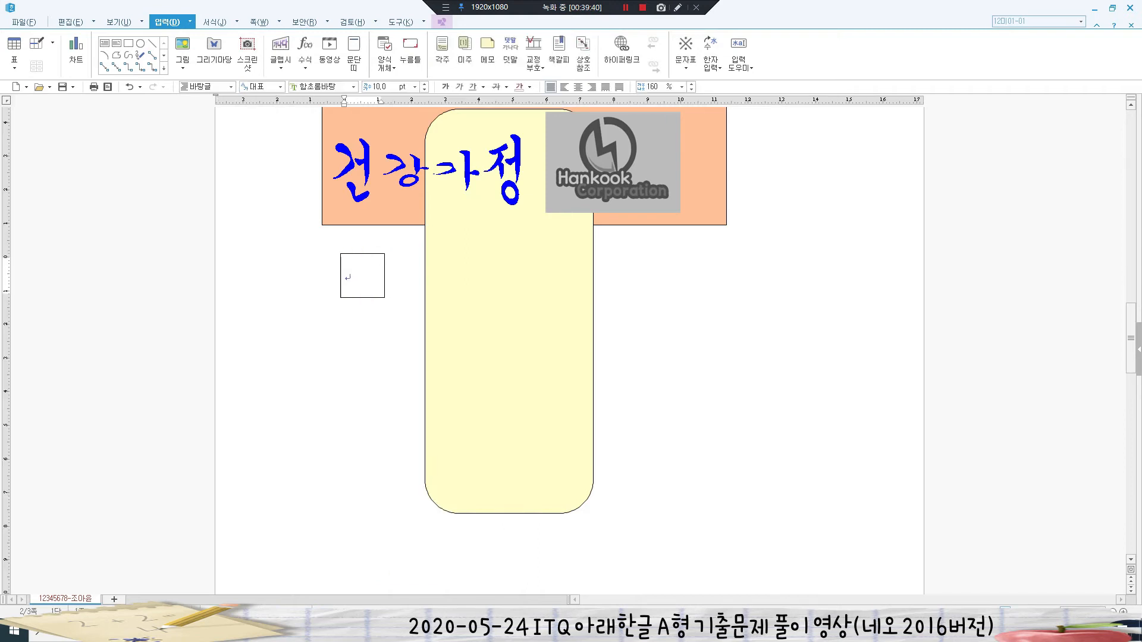
pyautogui.write('1')
pyautogui.hotkey('shift', 'Left')
pyautogui.click(321, 86)
pyautogui.write('궁서')
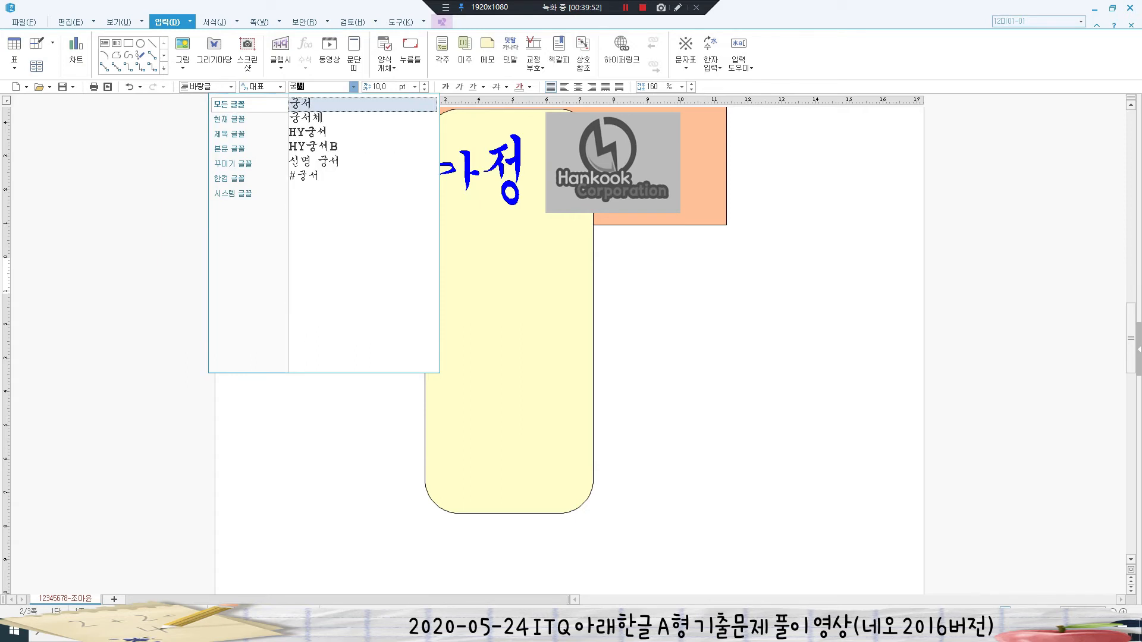
pyautogui.press('Return')
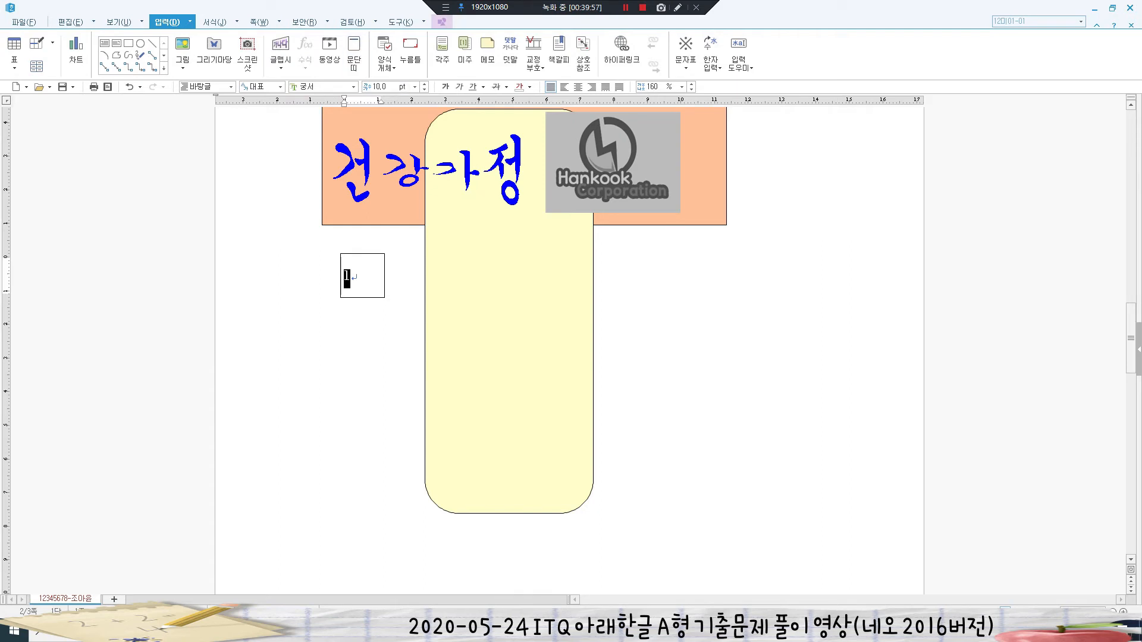
pyautogui.click(382, 87)
pyautogui.write('20')
pyautogui.press('Return')
pyautogui.click(578, 86)
pyautogui.click(369, 369)
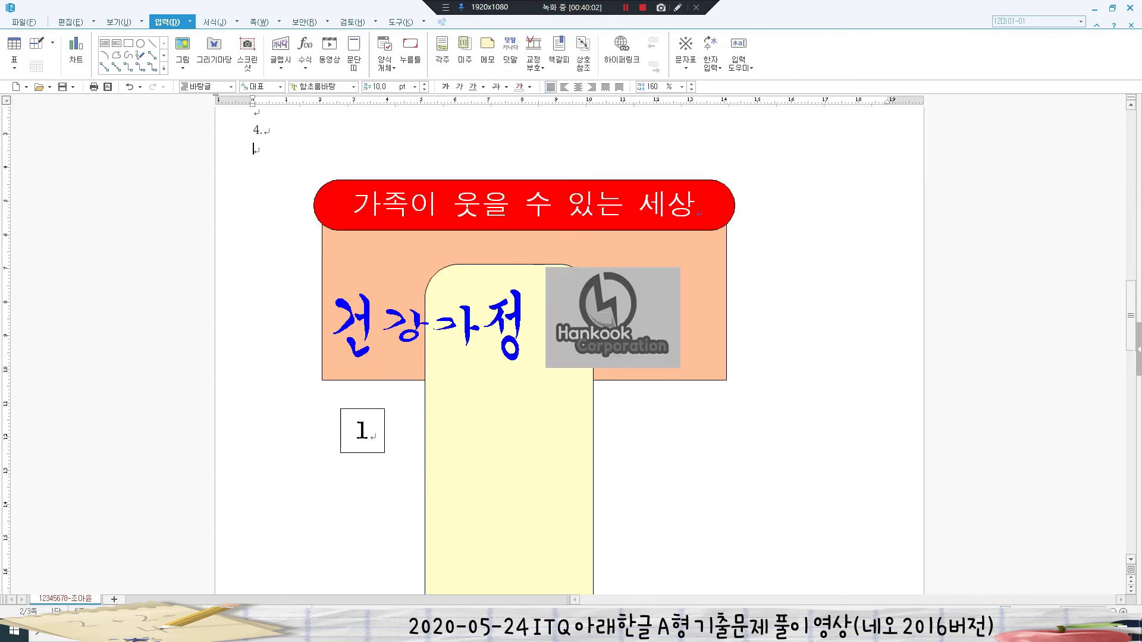
# - Draw a circle beside the 1 box sized 10 × 10 mm with size locked
pyautogui.scroll(-2, 369, 368)
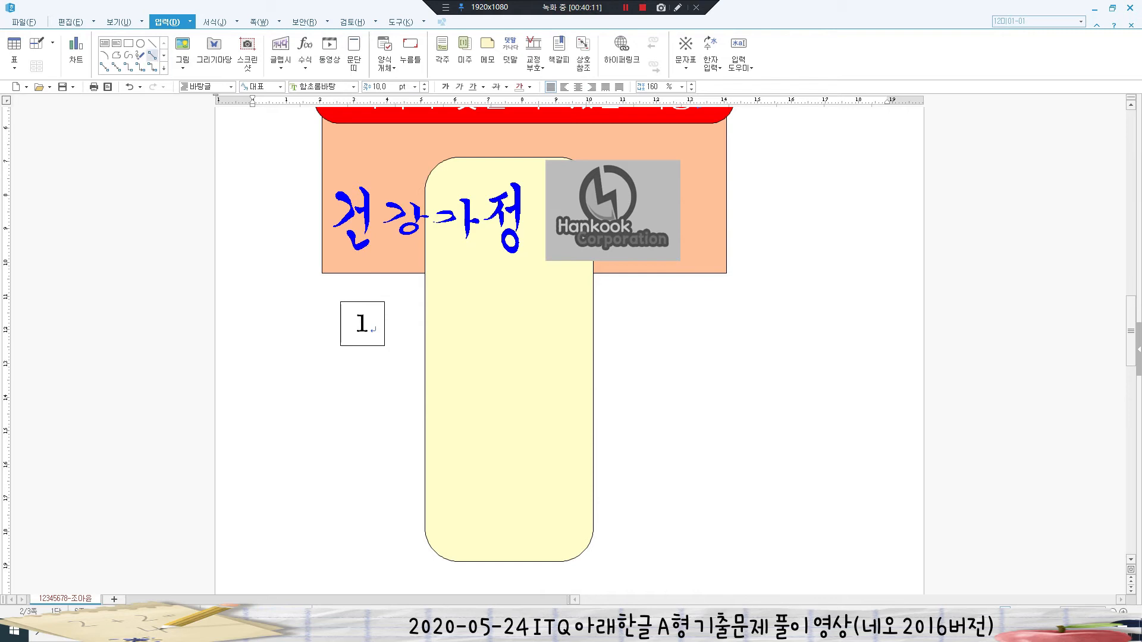
pyautogui.click(140, 43)
pyautogui.moveTo(328, 284); pyautogui.dragTo(370, 320)
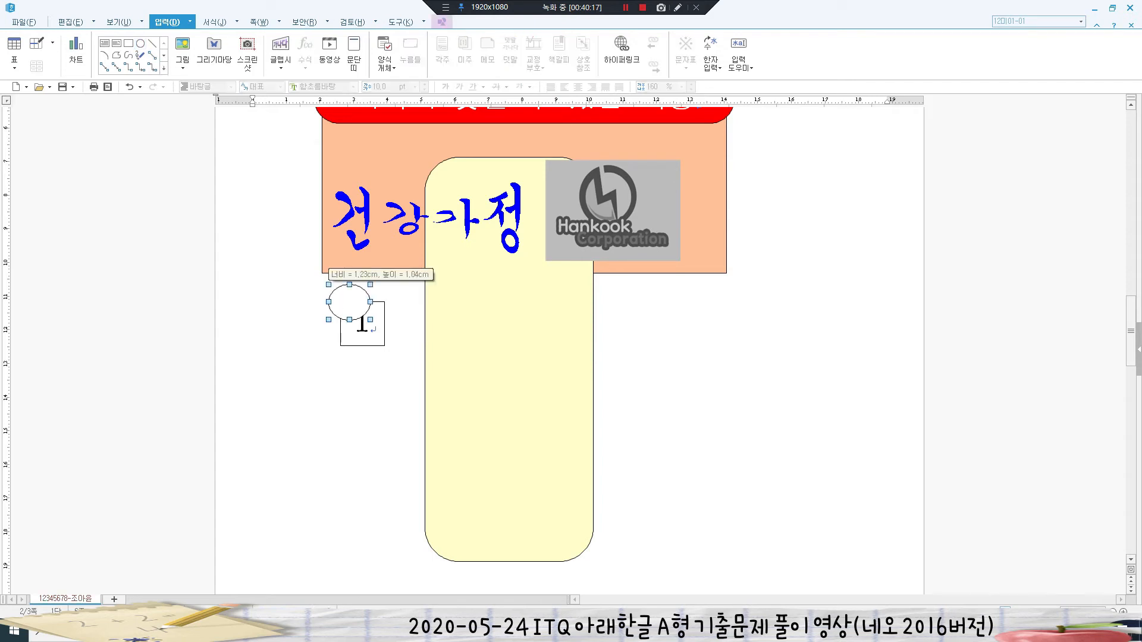
pyautogui.press('p')
pyautogui.hotkey('ctrl', 'Tab')
pyautogui.hotkey('ctrl', 'Tab')
pyautogui.press('Tab')
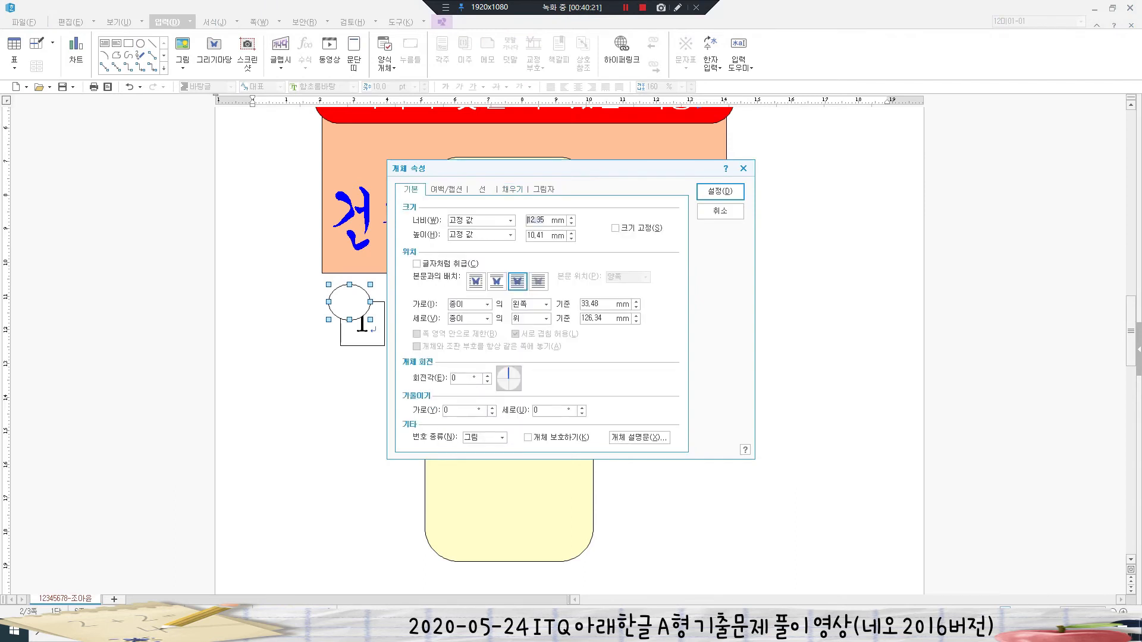
pyautogui.write('1')
pyautogui.press('Tab')
pyautogui.write('10')
pyautogui.hotkey('alt', 's')
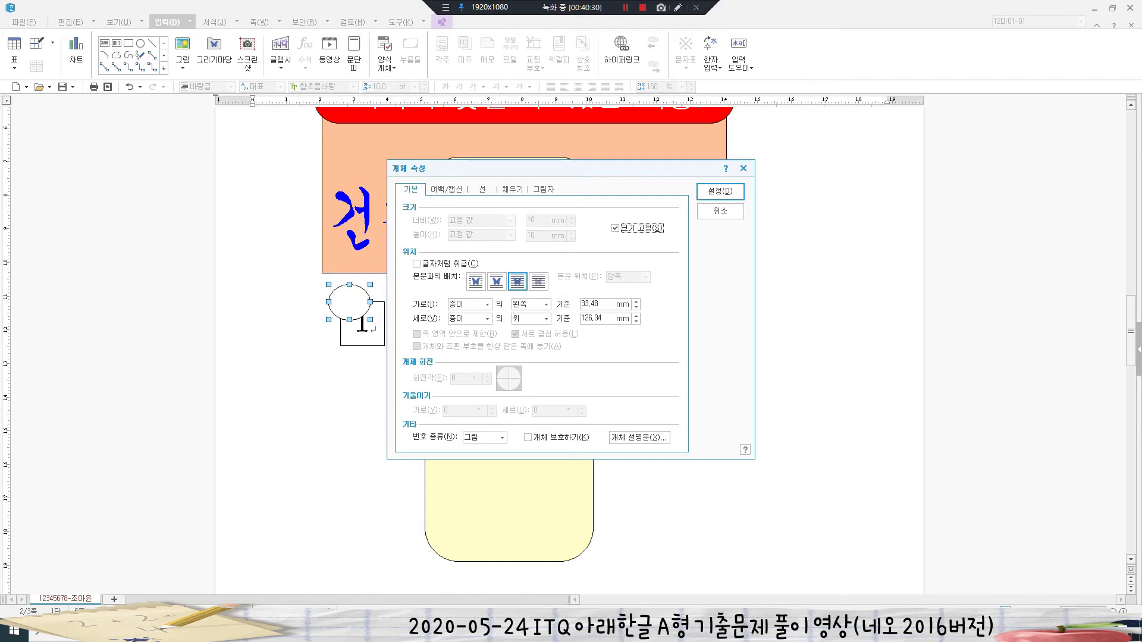
# - Fill the circle light purple
pyautogui.click(513, 190)
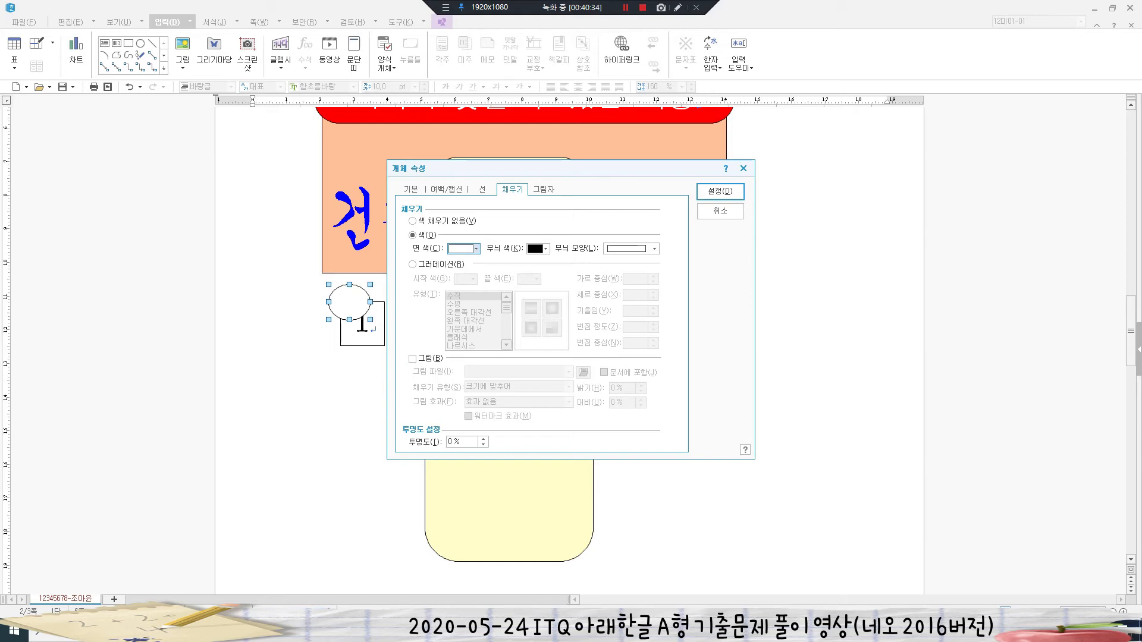
pyautogui.click(470, 249)
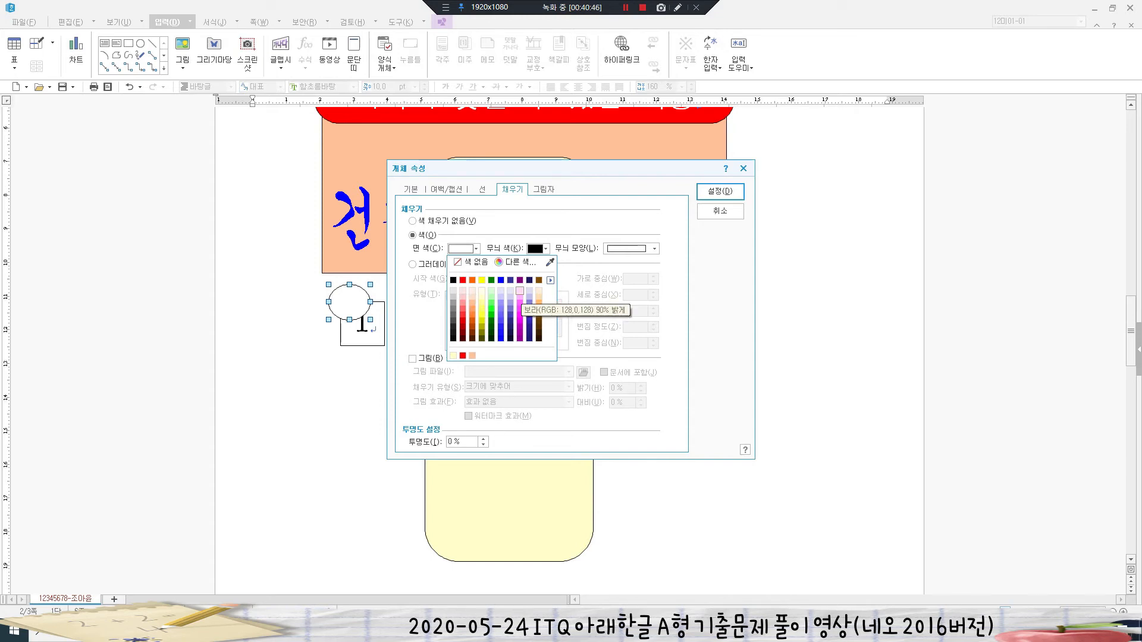
pyautogui.click(520, 291)
pyautogui.press('Return')
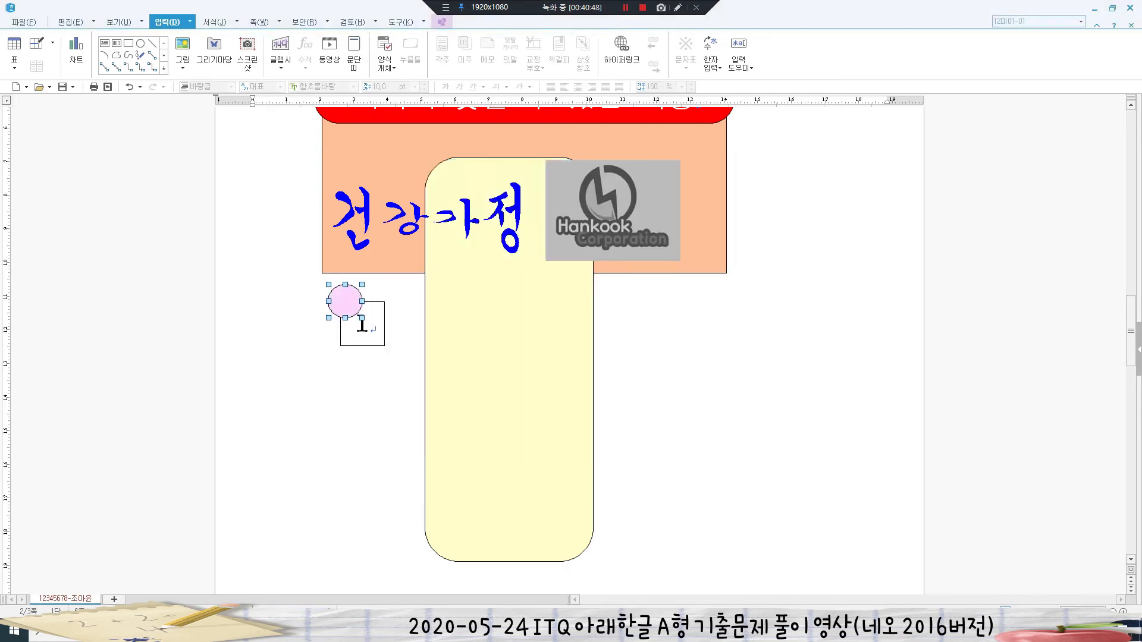
pyautogui.press('Escape')
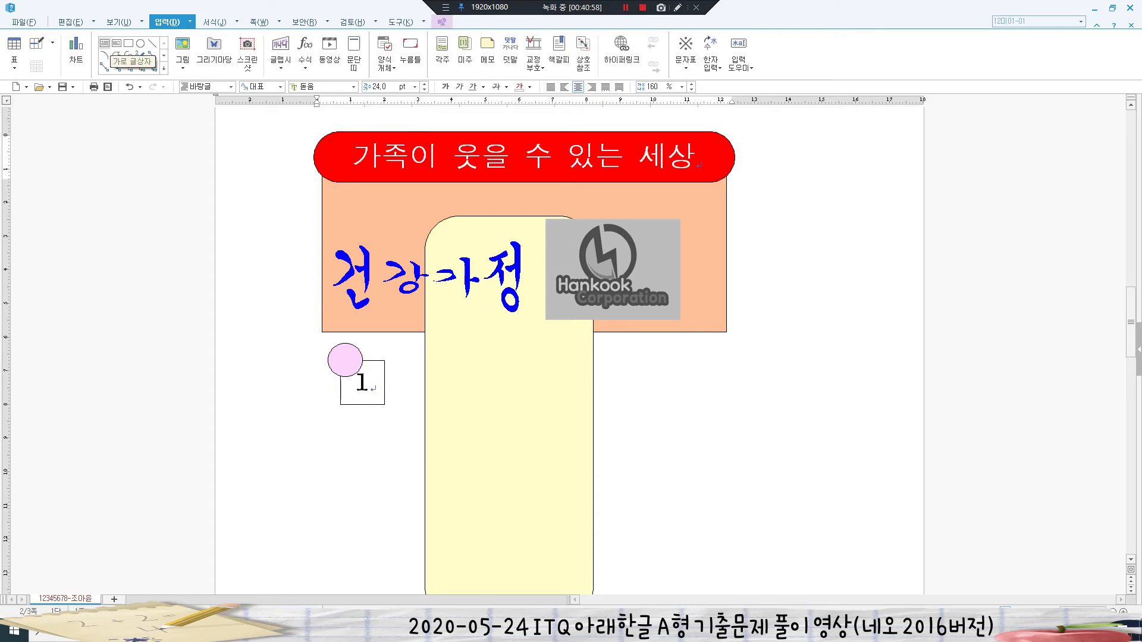
# - Draw a horizontal text box right of the 1 box containing 평등하고 행복한 사회
pyautogui.click(104, 44)
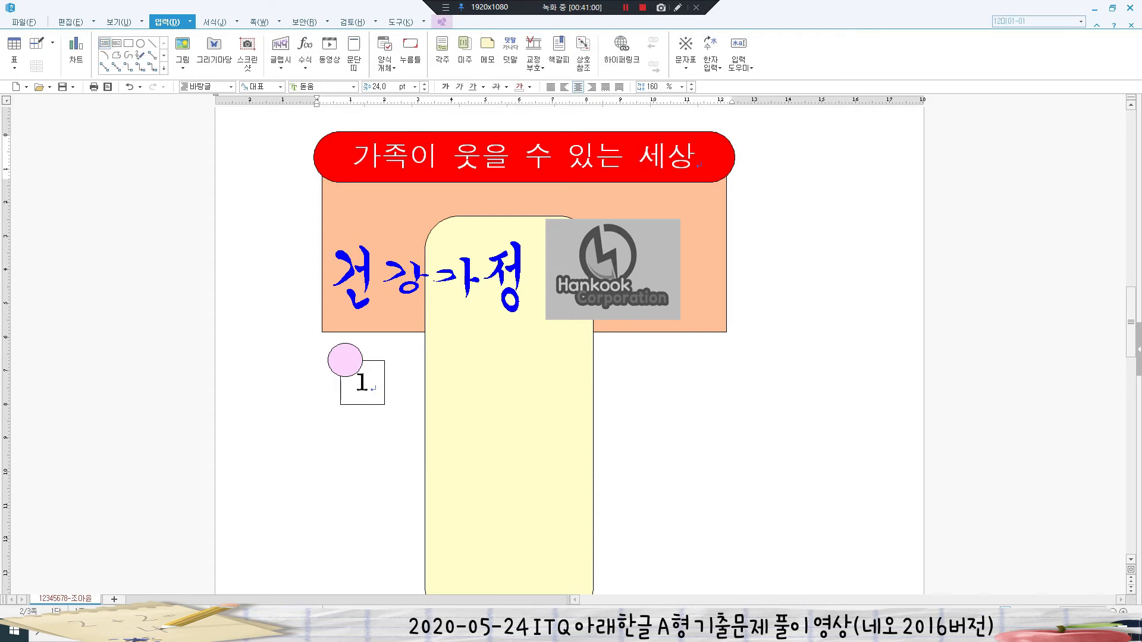
pyautogui.moveTo(405, 360); pyautogui.dragTo(700, 404)
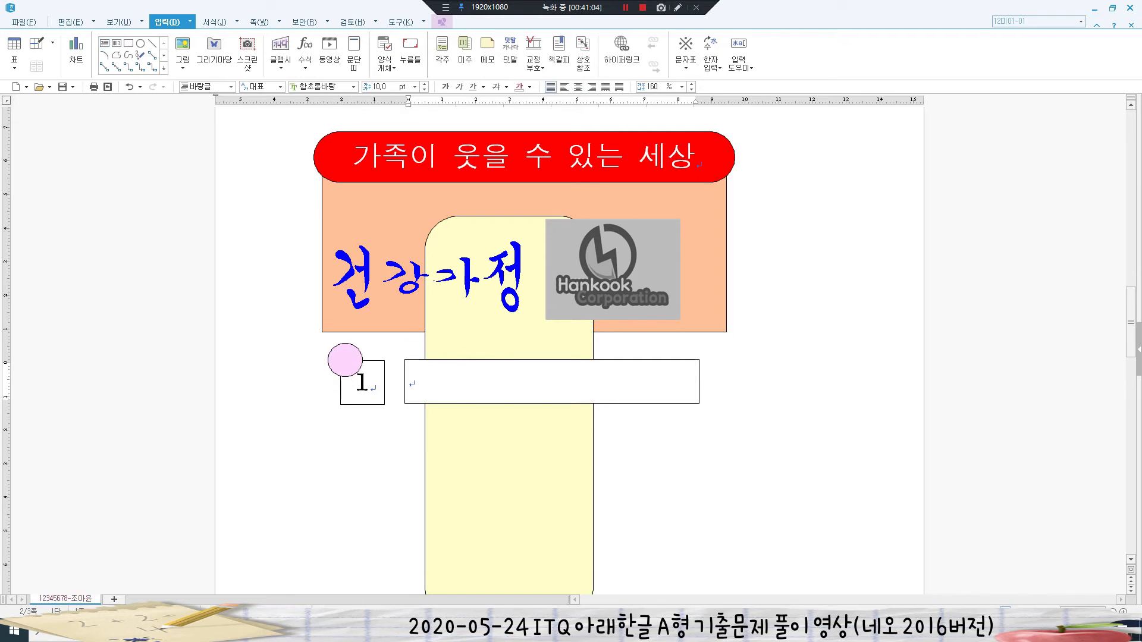
pyautogui.write('평ㄷ등하고 행복한 ')
pyautogui.write('사회')
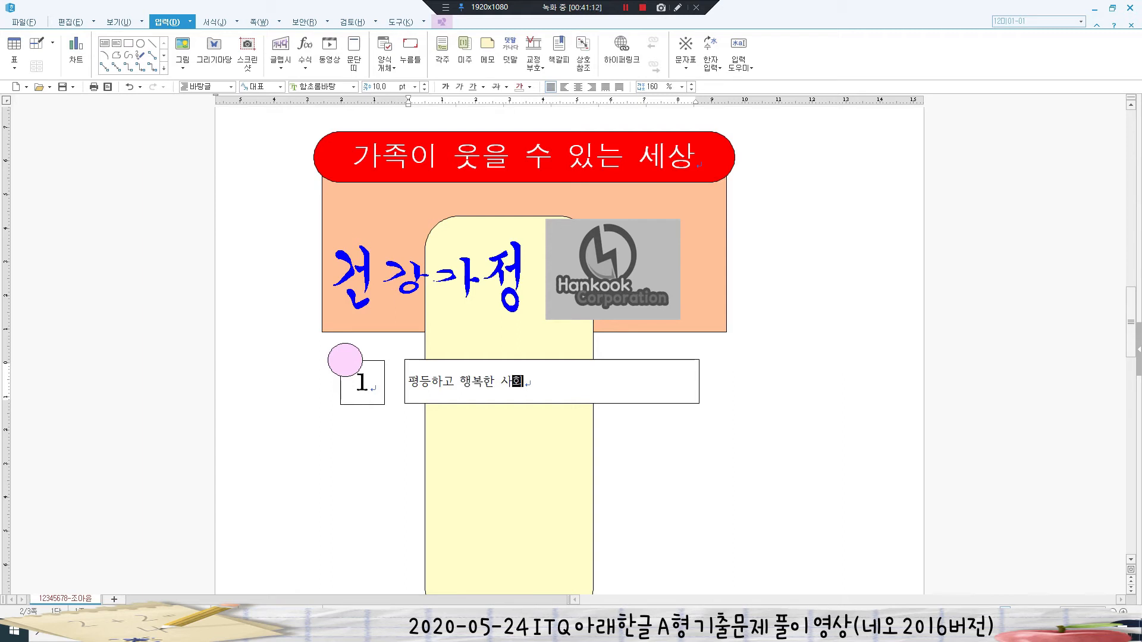
pyautogui.hotkey('shift', 'Home')
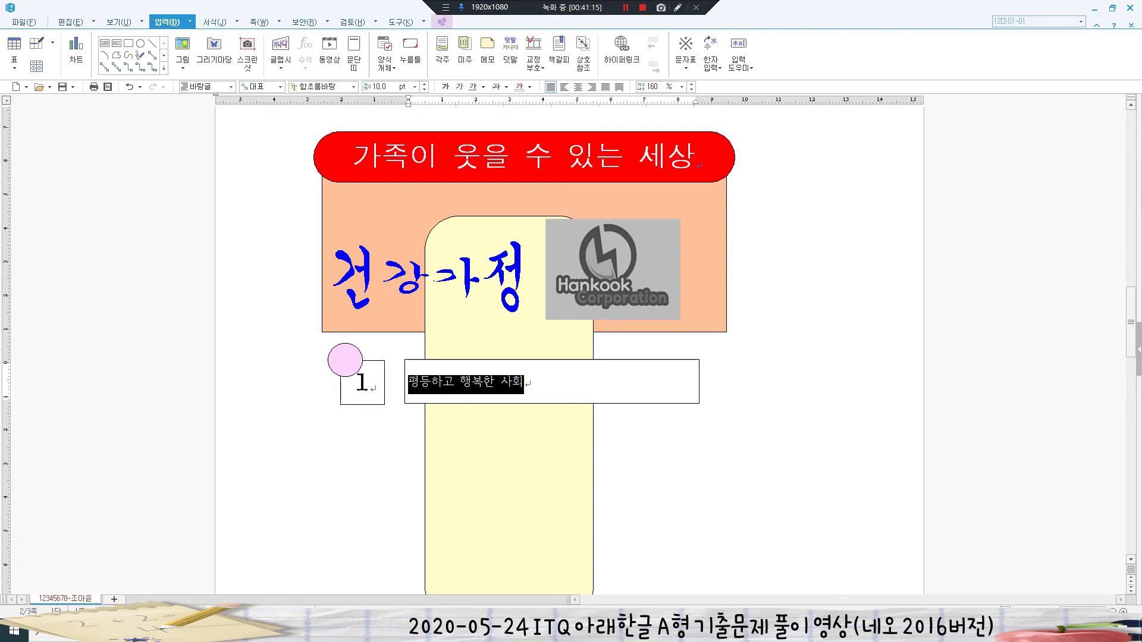
pyautogui.press('Escape')
# - Set the text box's text to 굴림 18 pt, center-aligned
pyautogui.click(318, 87)
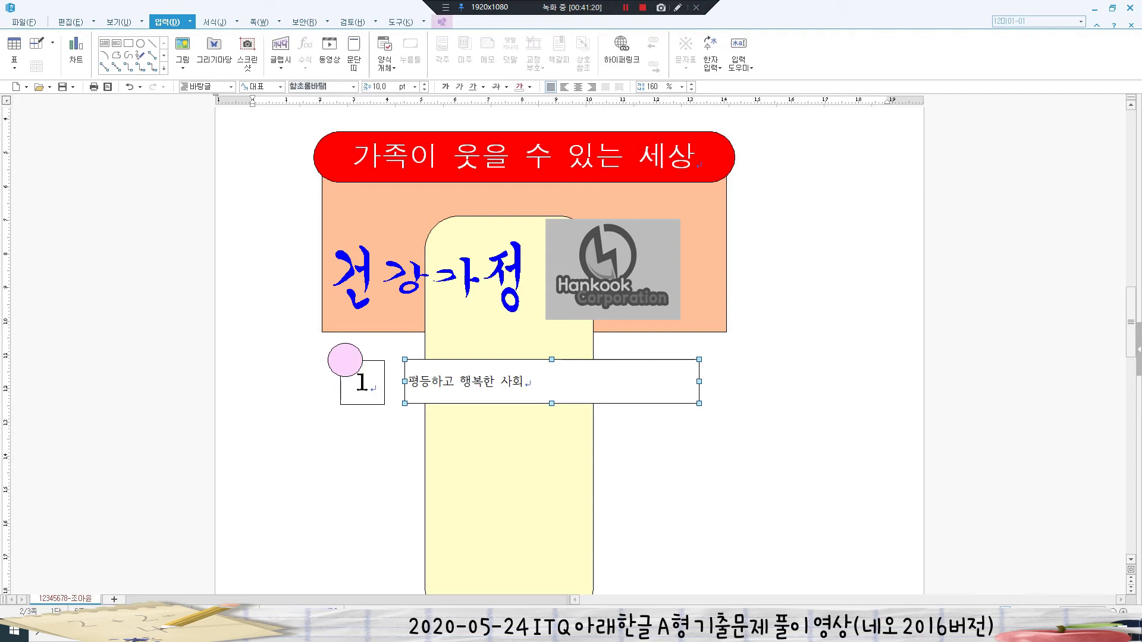
pyautogui.write('굴림')
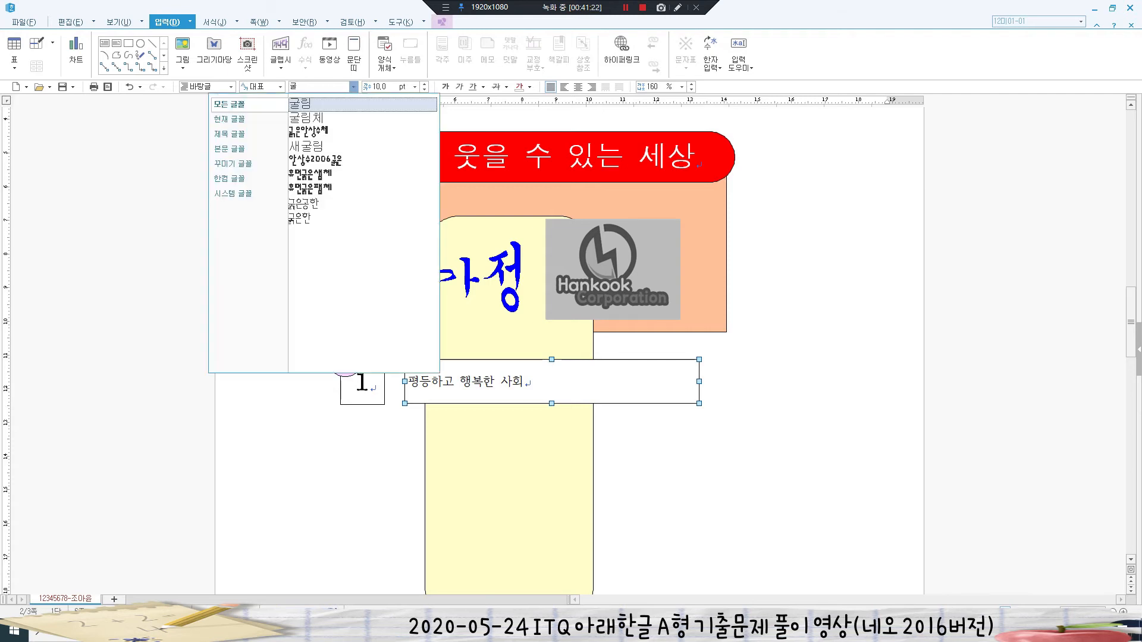
pyautogui.press('Return')
pyautogui.click(379, 87)
pyautogui.write('18')
pyautogui.press('Return')
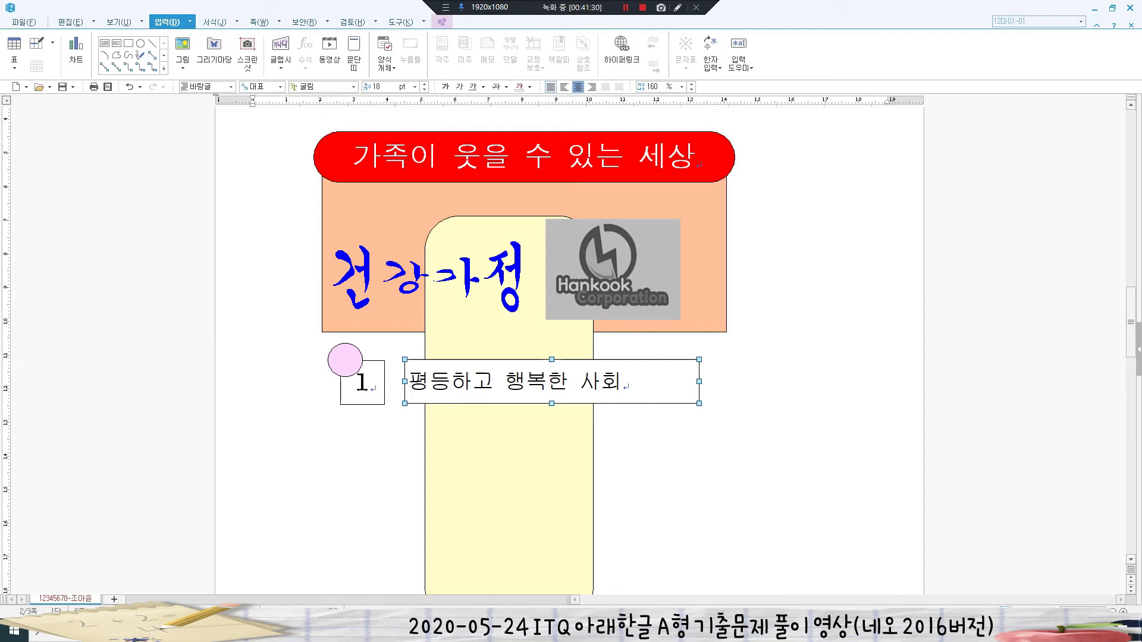
pyautogui.click(577, 87)
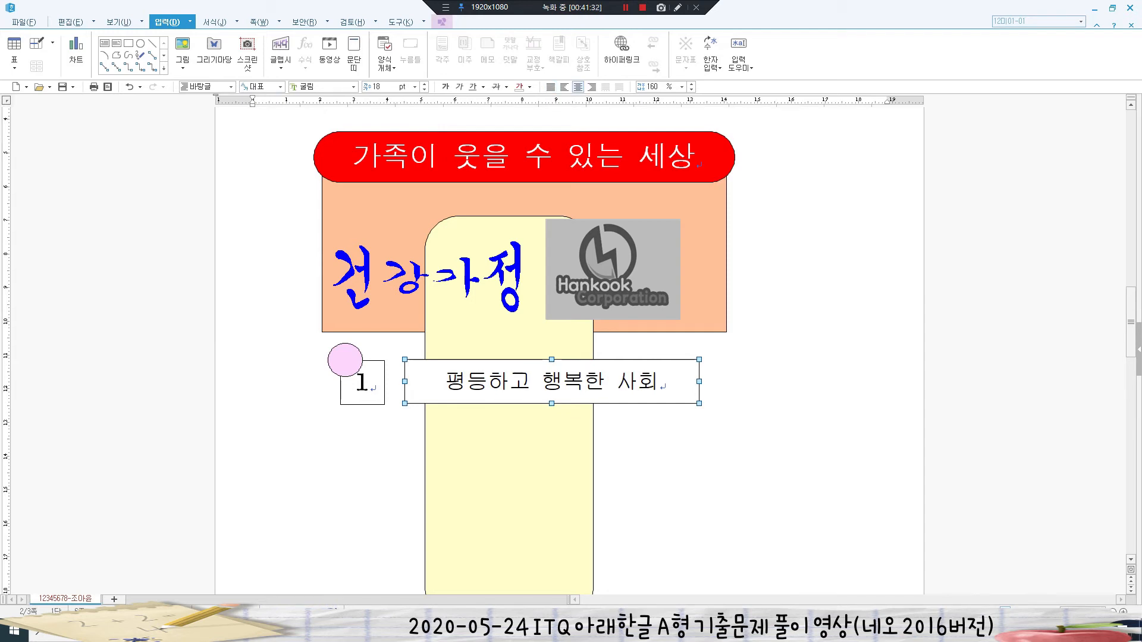
# - Give the text box a dotted border and no fill
pyautogui.press('p')
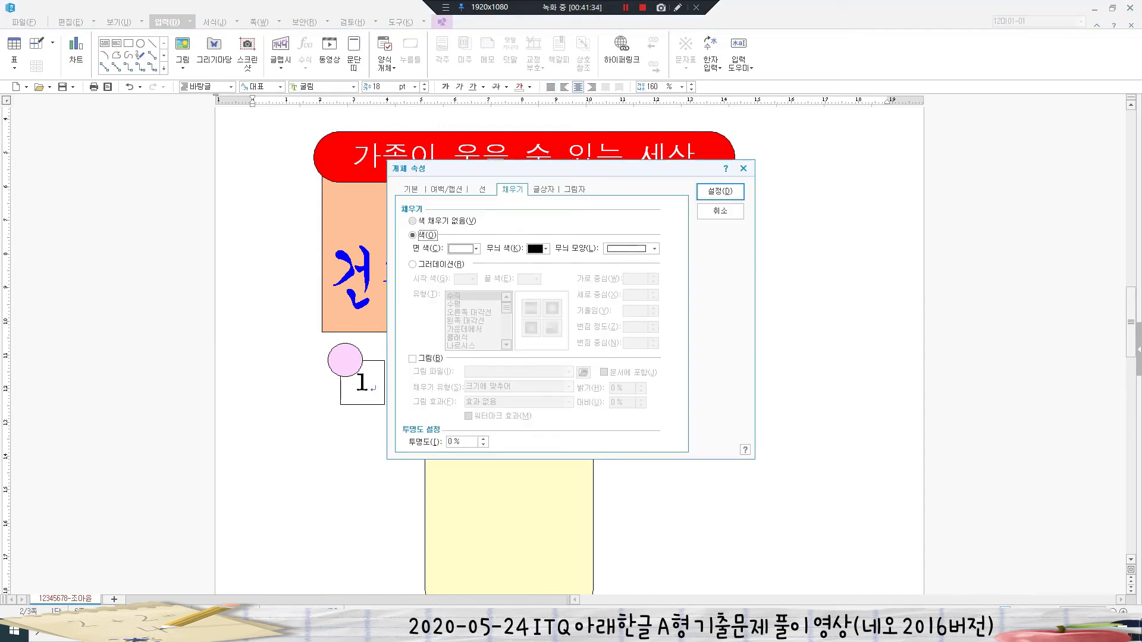
pyautogui.click(482, 189)
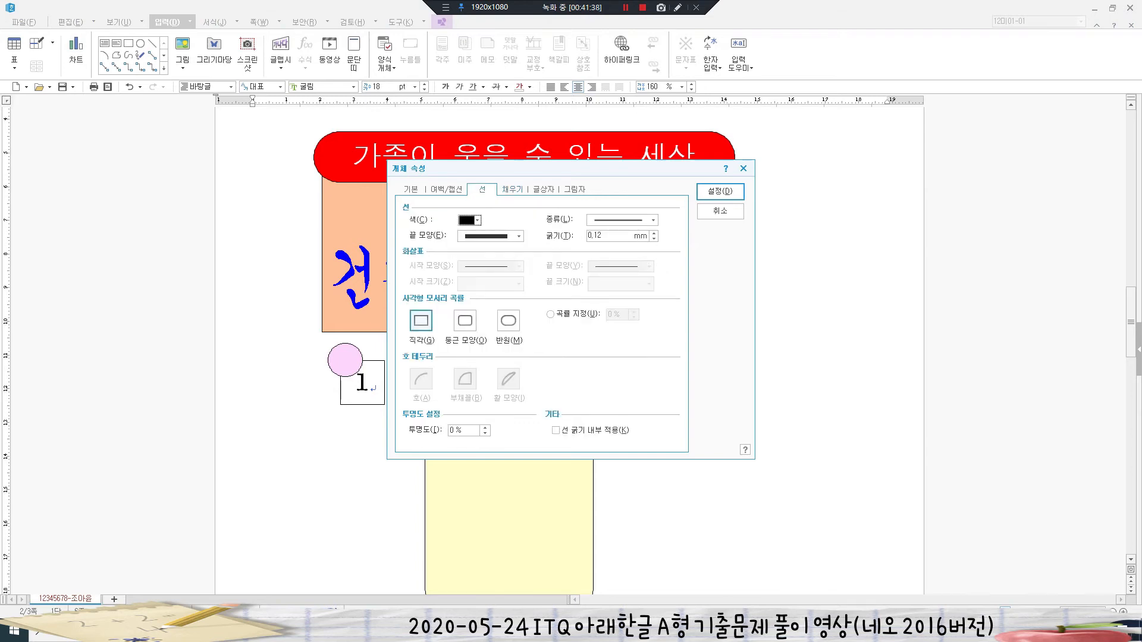
pyautogui.click(653, 221)
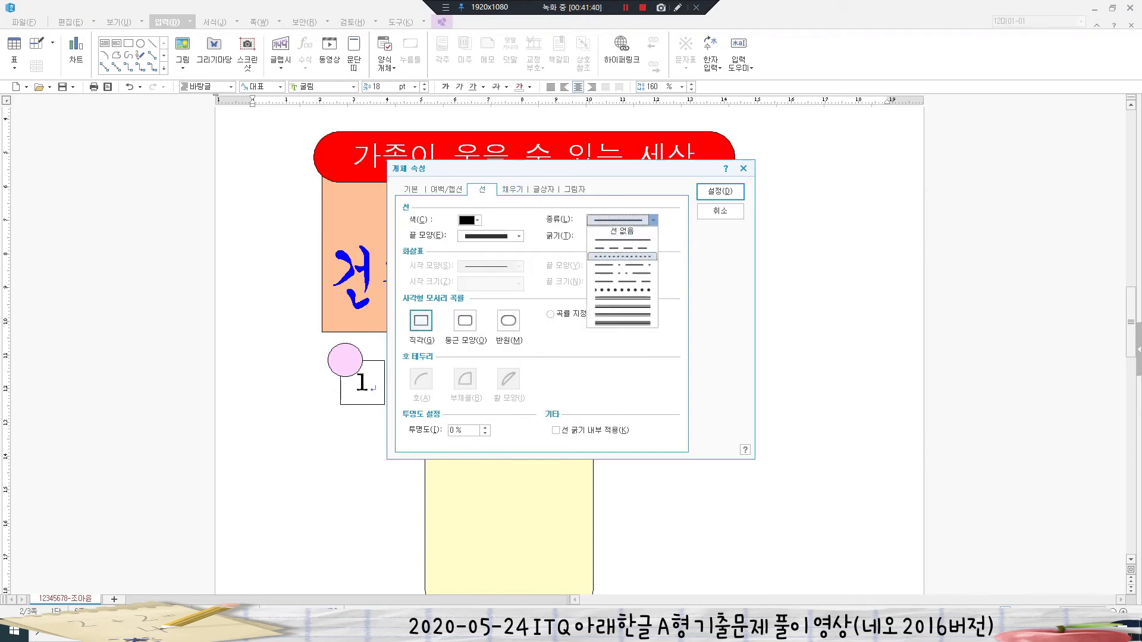
pyautogui.click(621, 256)
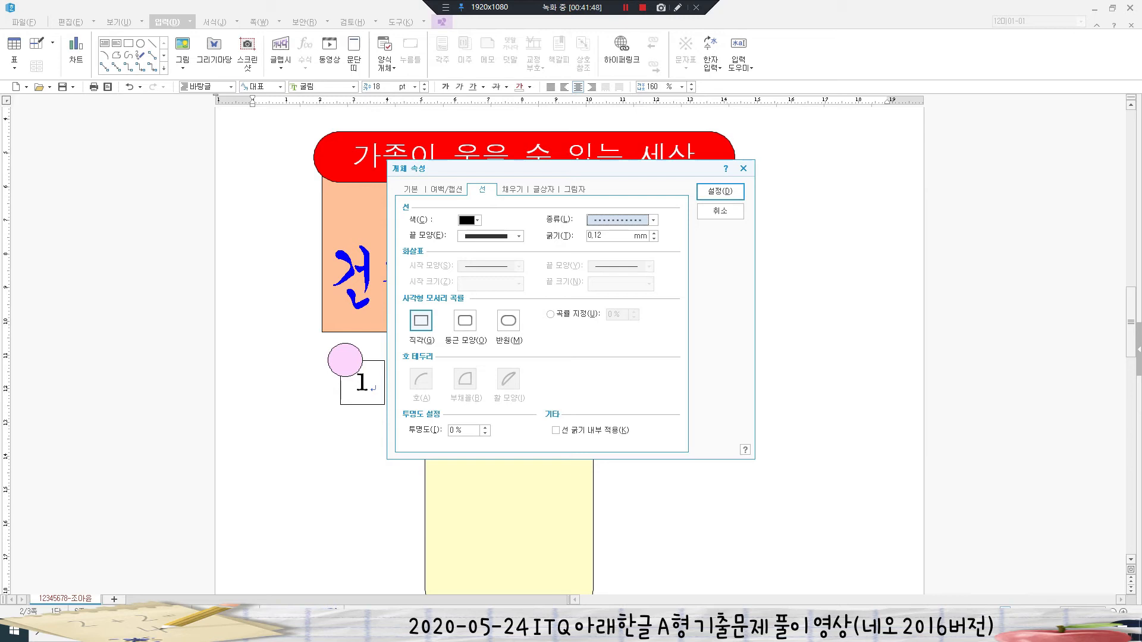
pyautogui.click(512, 190)
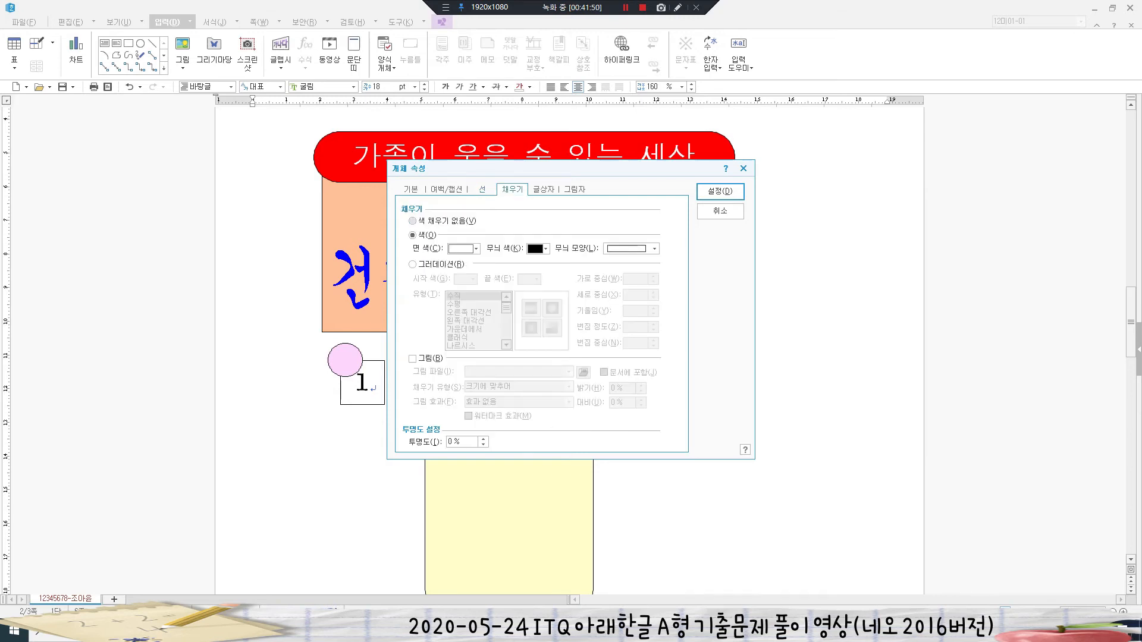
pyautogui.click(439, 221)
pyautogui.click(719, 190)
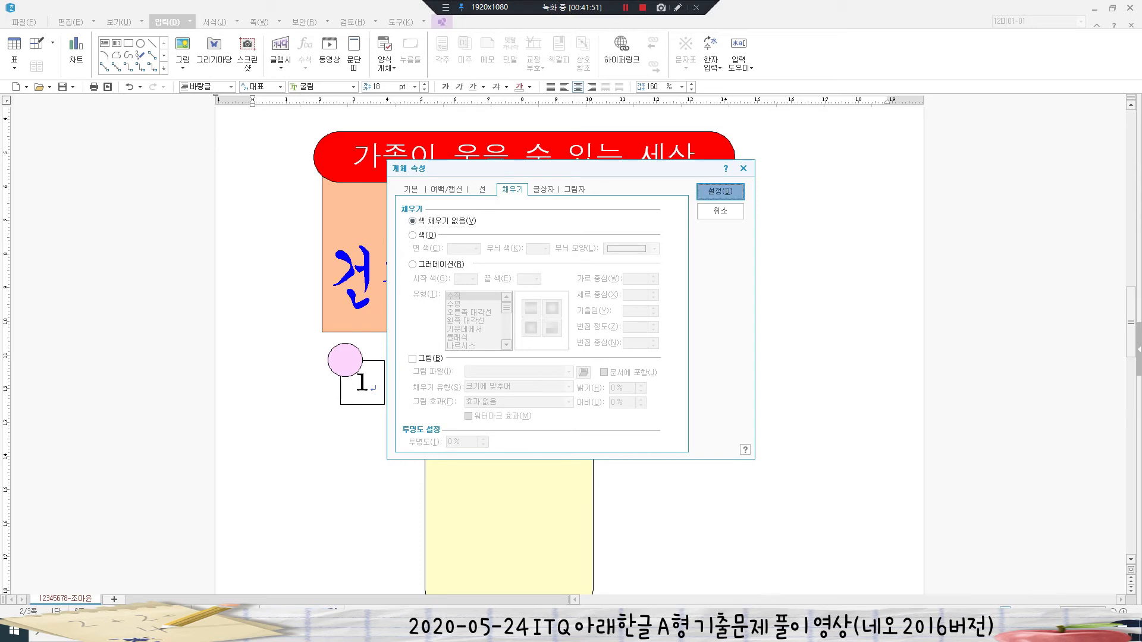
pyautogui.press('Escape')
pyautogui.scroll(-2, 569, 351)
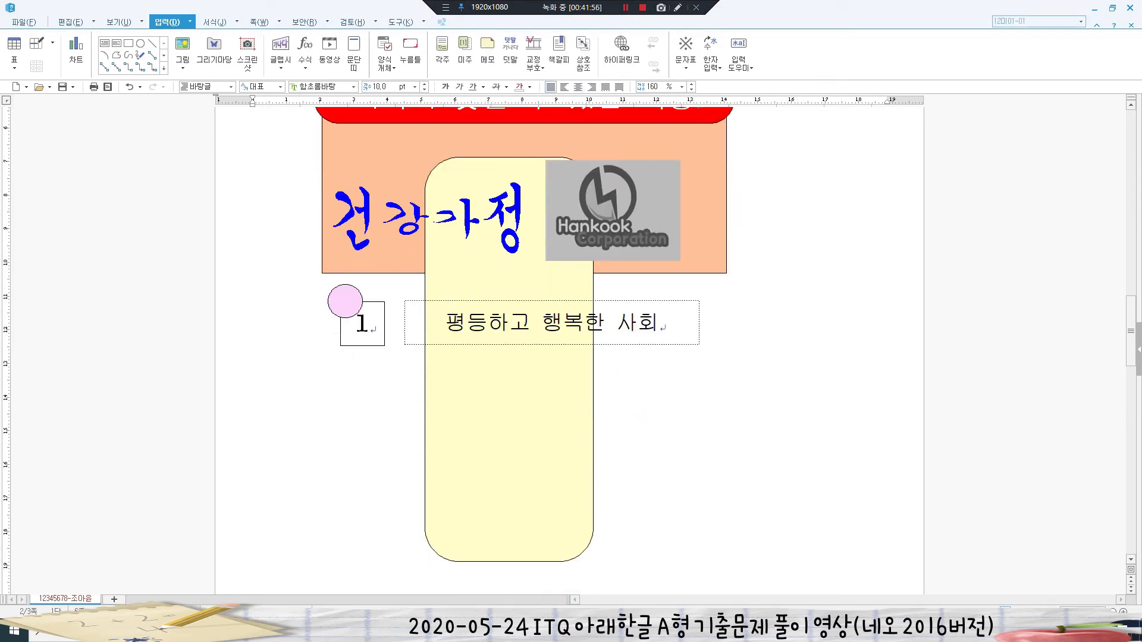
# - Select the text box, circle and number box and copy the row downward twice
pyautogui.click(552, 301)
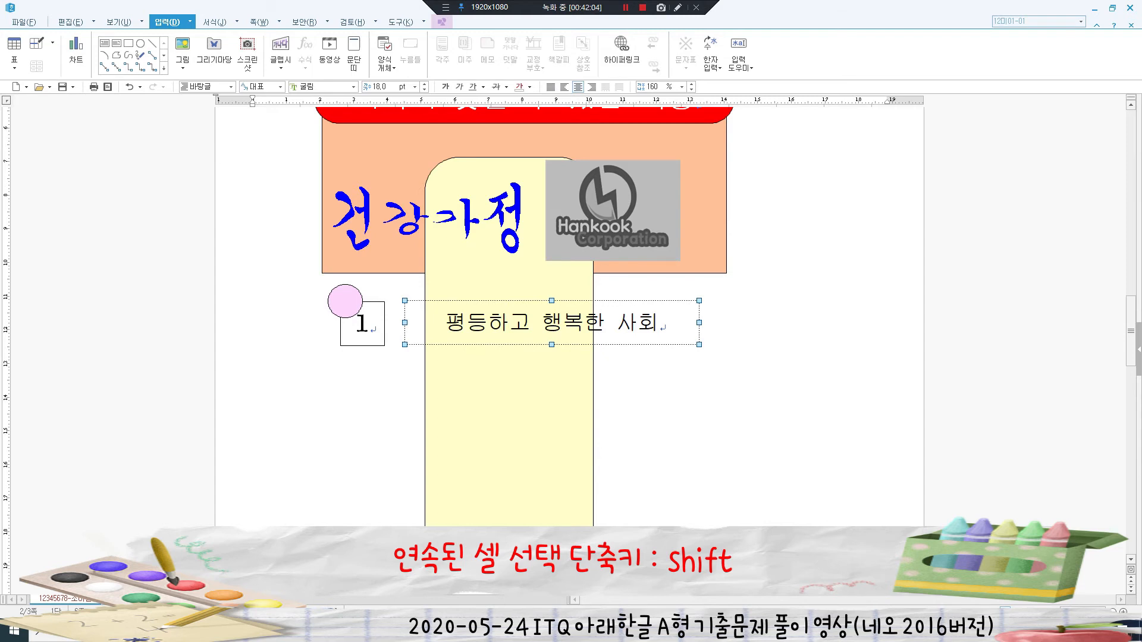
pyautogui.keyDown('shift'); pyautogui.click(360, 317); pyautogui.keyUp('shift')
pyautogui.keyDown('shift'); pyautogui.click(361, 324); pyautogui.keyUp('shift')
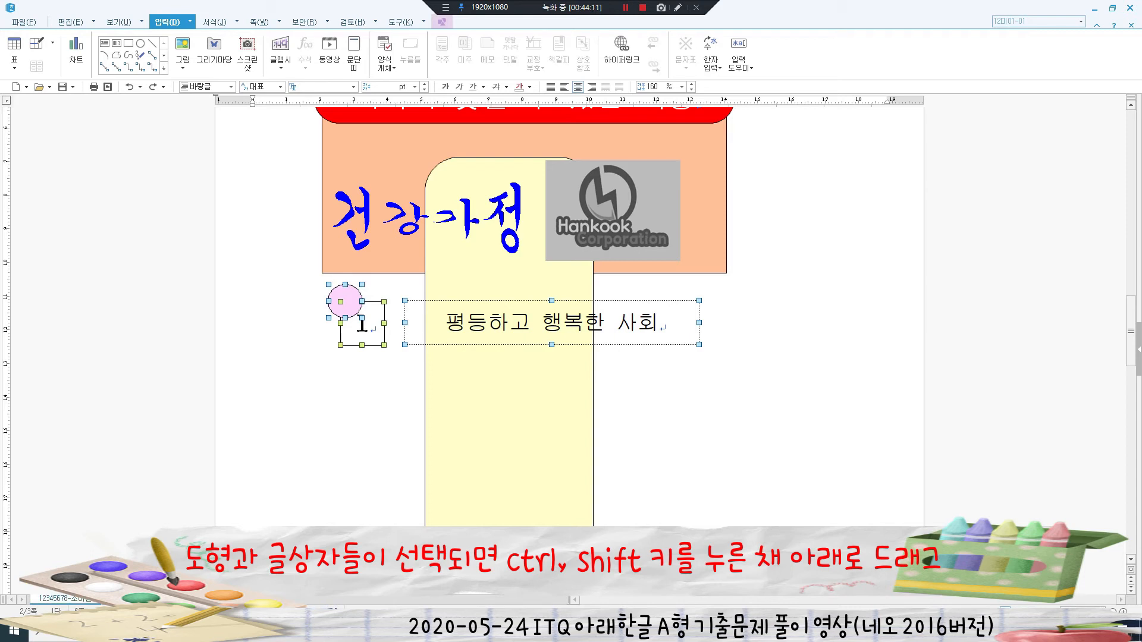
pyautogui.moveTo(354, 309); pyautogui.dragTo(353, 463)
pyautogui.press('Escape')
# - Change the copied texts to 꿈을 키우는 정직한 사회 and 아름답고 건강한 사회
pyautogui.click(467, 505)
pyautogui.scroll(-2, 467, 505)
pyautogui.hotkey('ctrl', 'a')
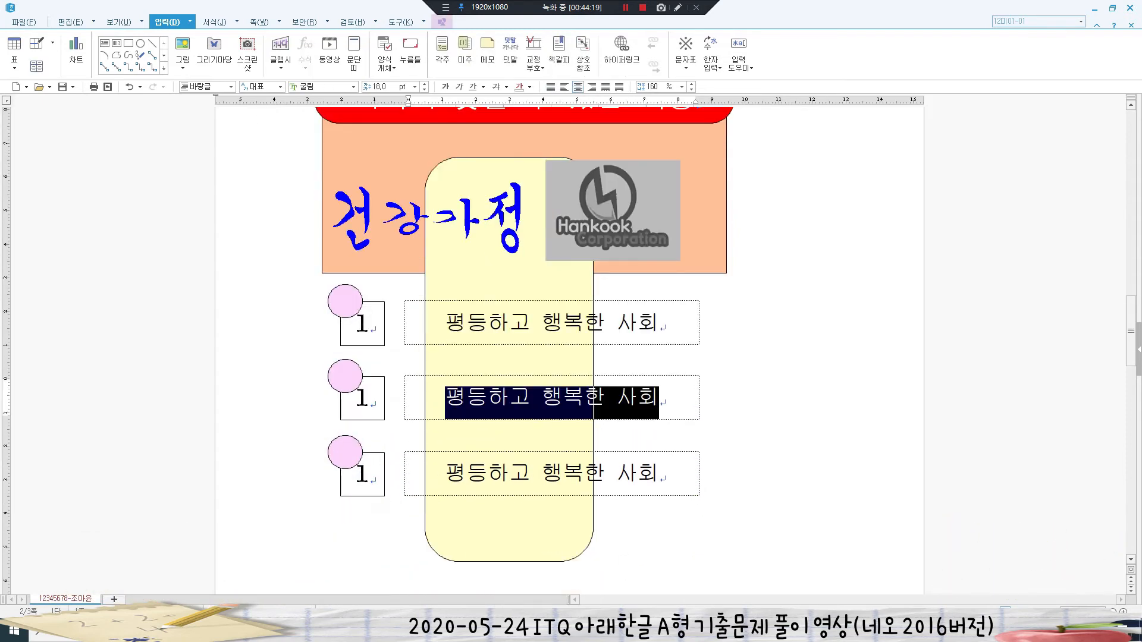
pyautogui.write('꿈을 킹')
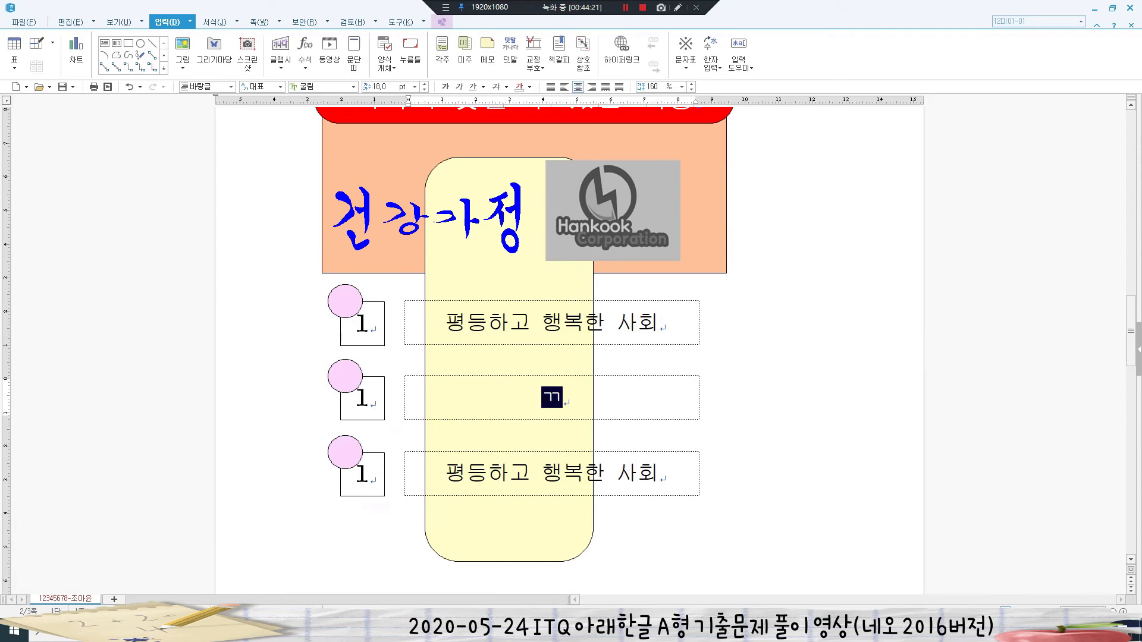
pyautogui.write('우는 정직한 사회')
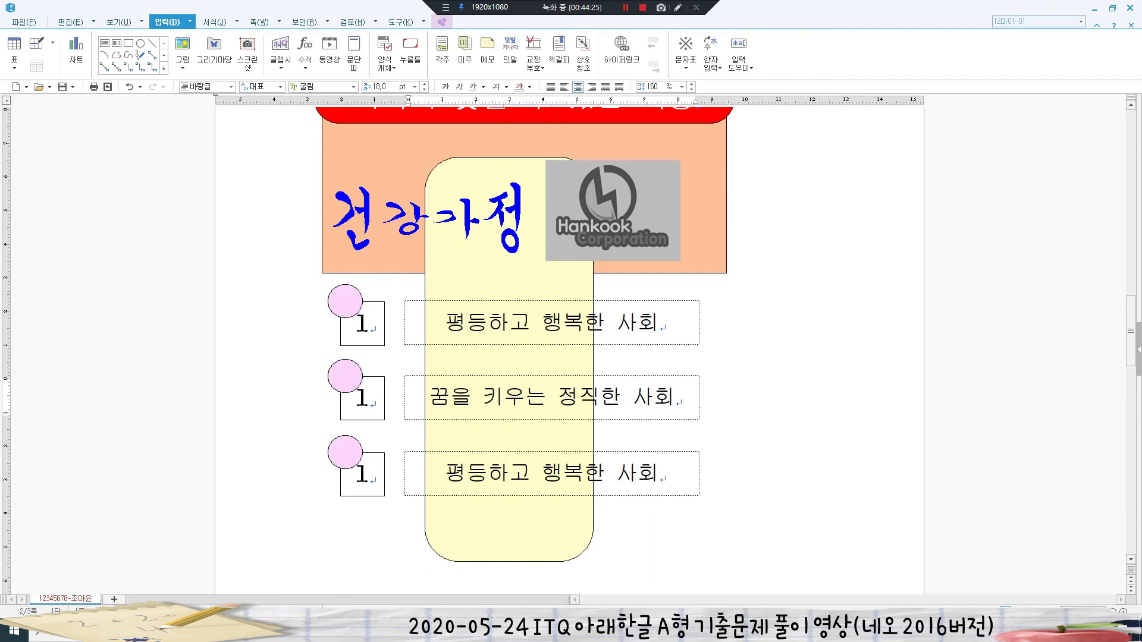
pyautogui.moveTo(446, 474); pyautogui.dragTo(660, 474)
pyautogui.write('아름답고 건강하')
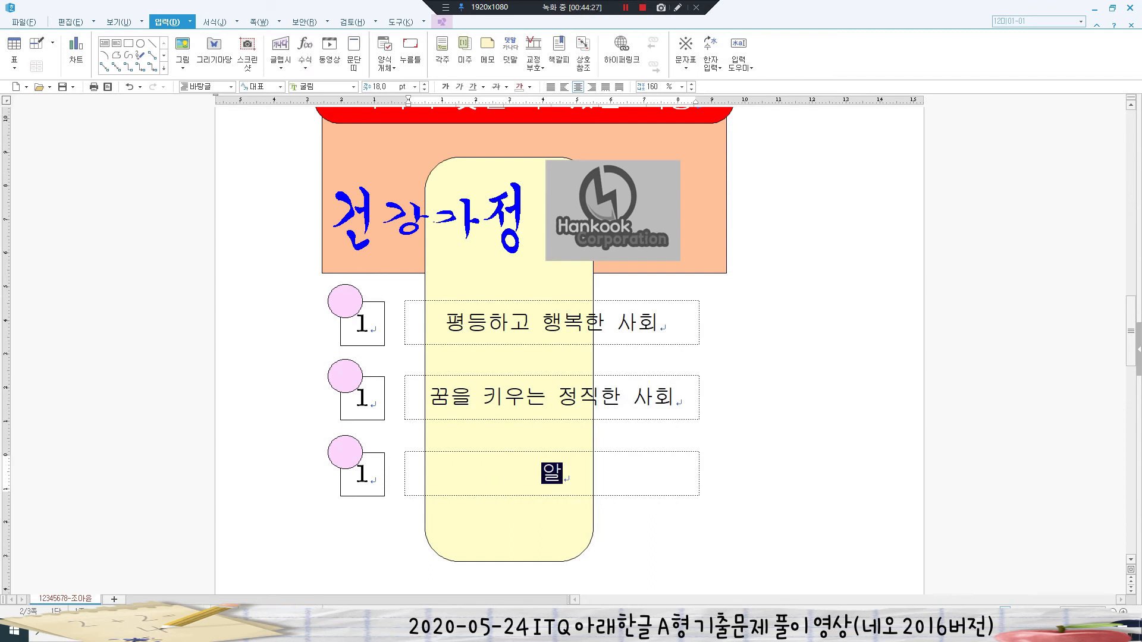
pyautogui.write('ㄴ 사회')
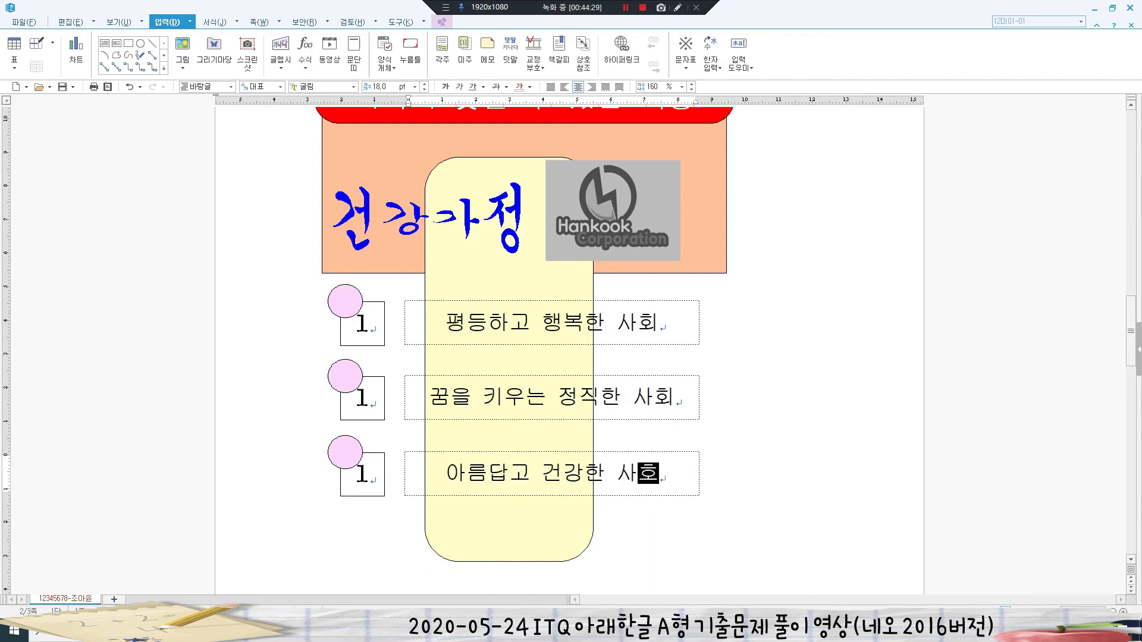
# - Renumber the copied boxes to 2 and 3
pyautogui.click(370, 398)
pyautogui.press('BackSpace')
pyautogui.write('2')
pyautogui.click(370, 475)
pyautogui.press('BackSpace')
pyautogui.write('3')
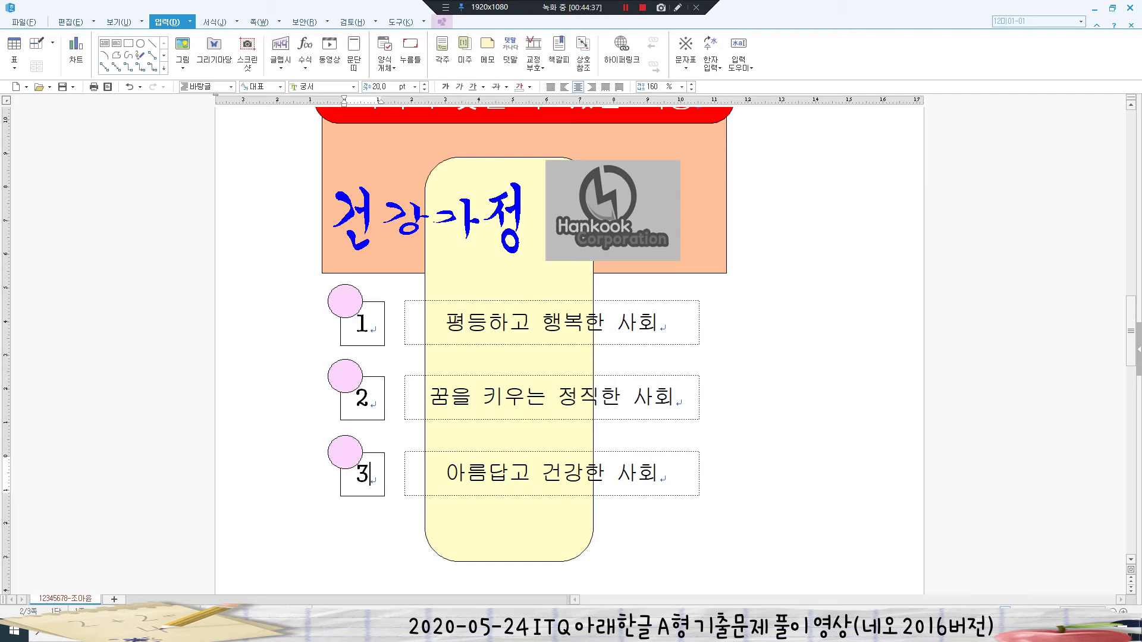
pyautogui.click(345, 376)
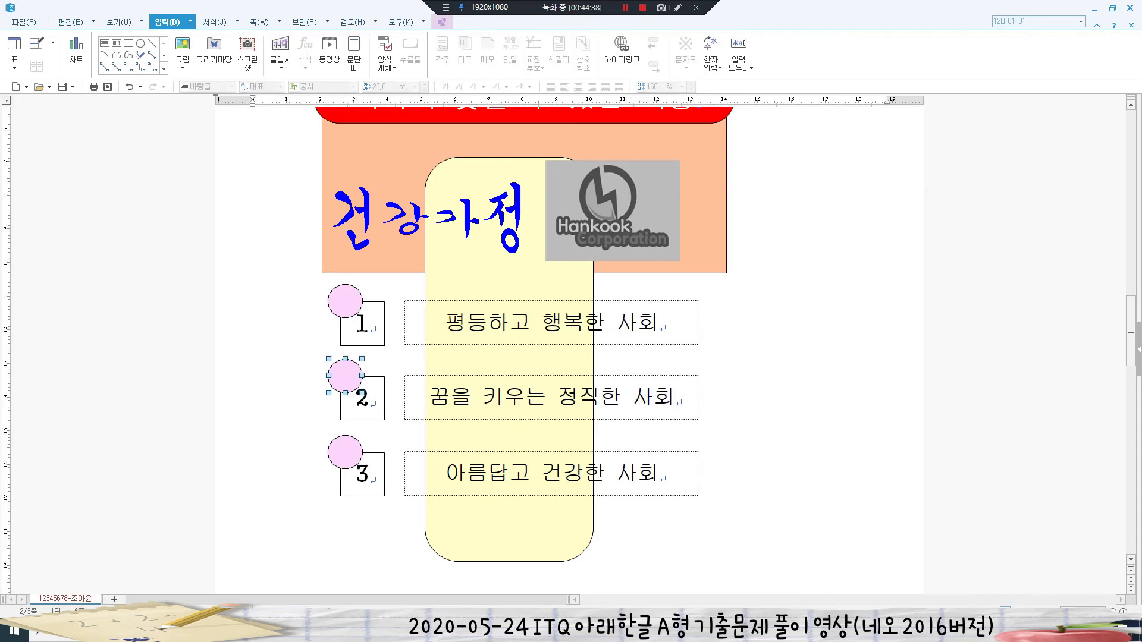
# - Fill the second circle light green and the third circle light blue
pyautogui.press('p')
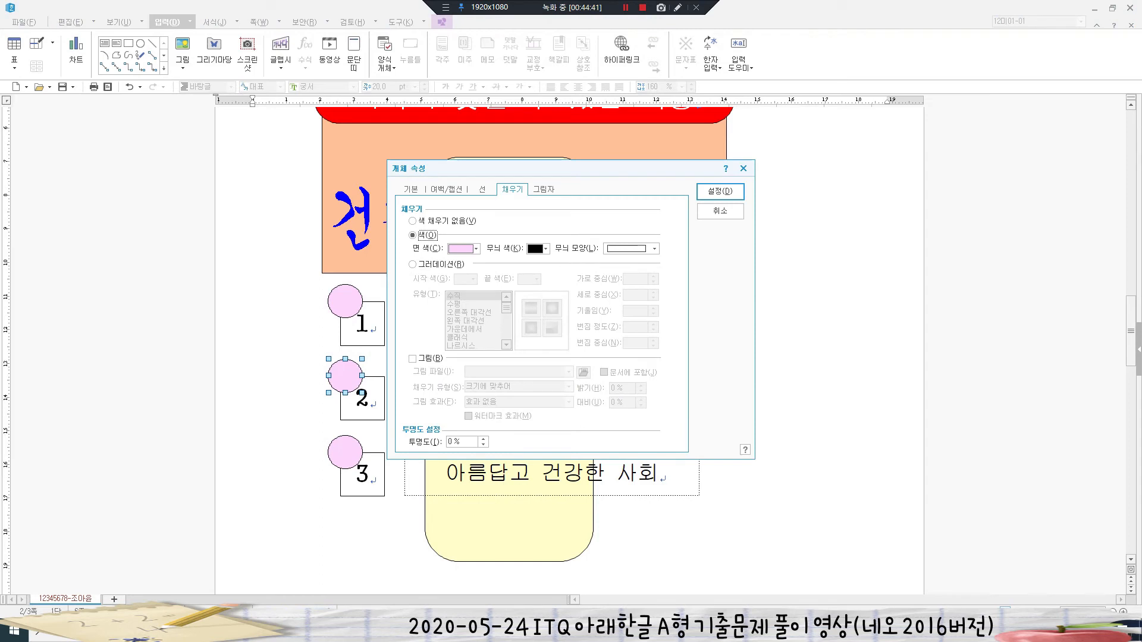
pyautogui.click(464, 248)
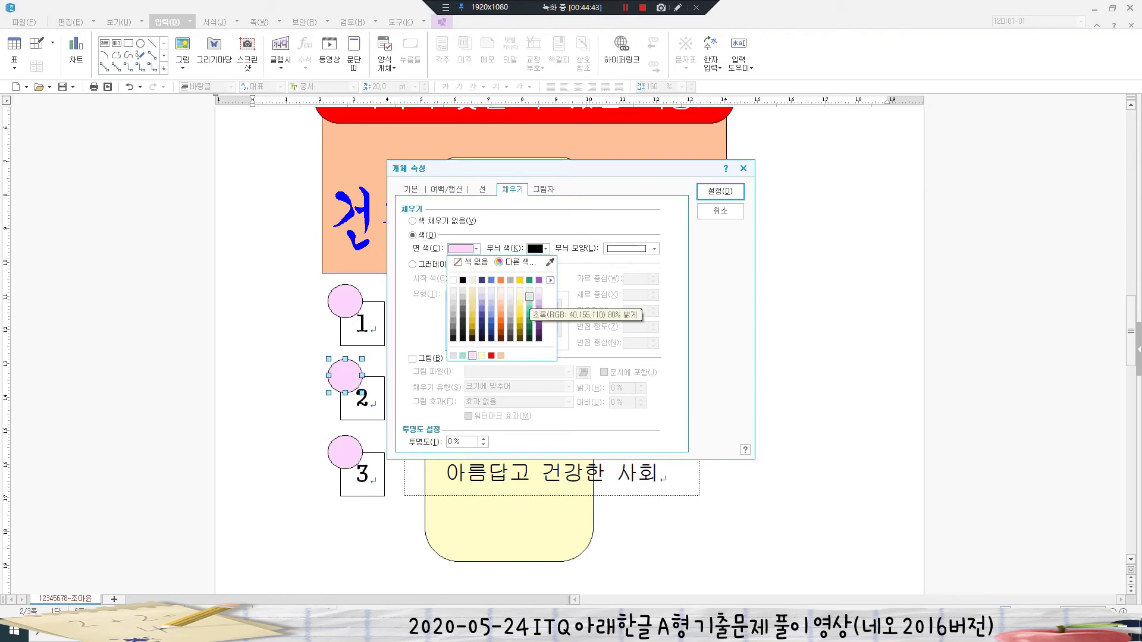
pyautogui.click(529, 296)
pyautogui.click(720, 191)
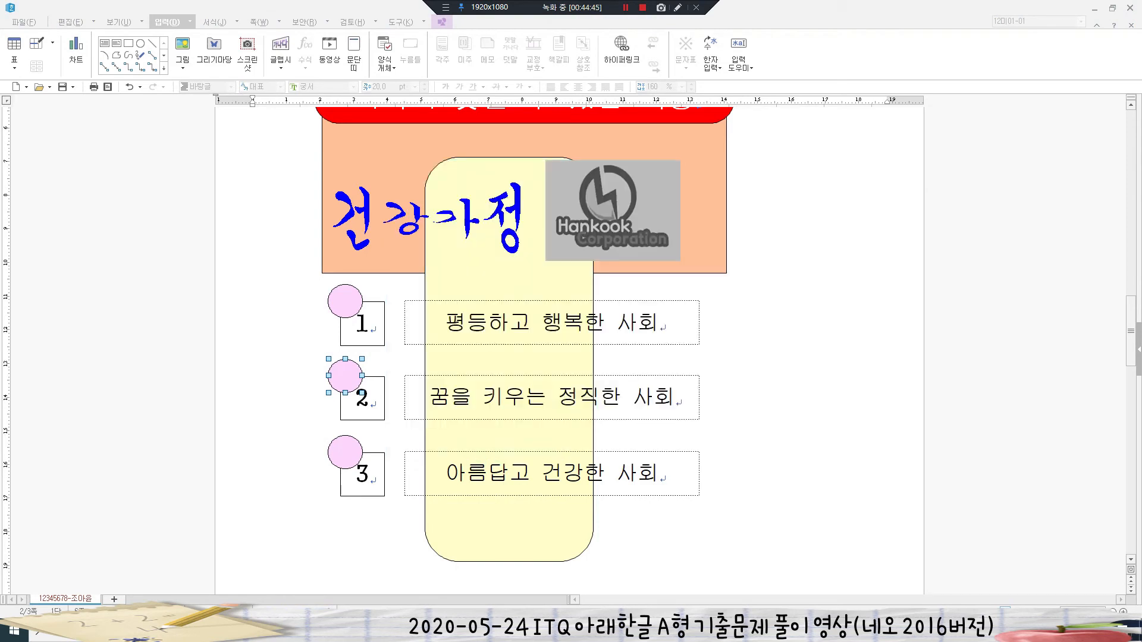
pyautogui.doubleClick(345, 452)
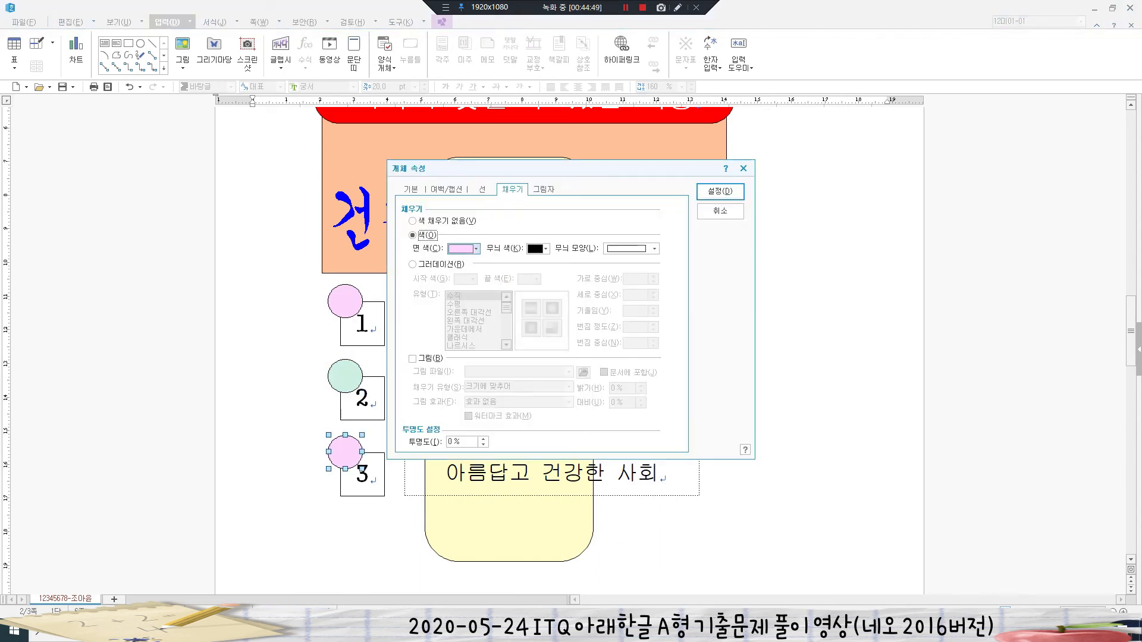
pyautogui.click(464, 249)
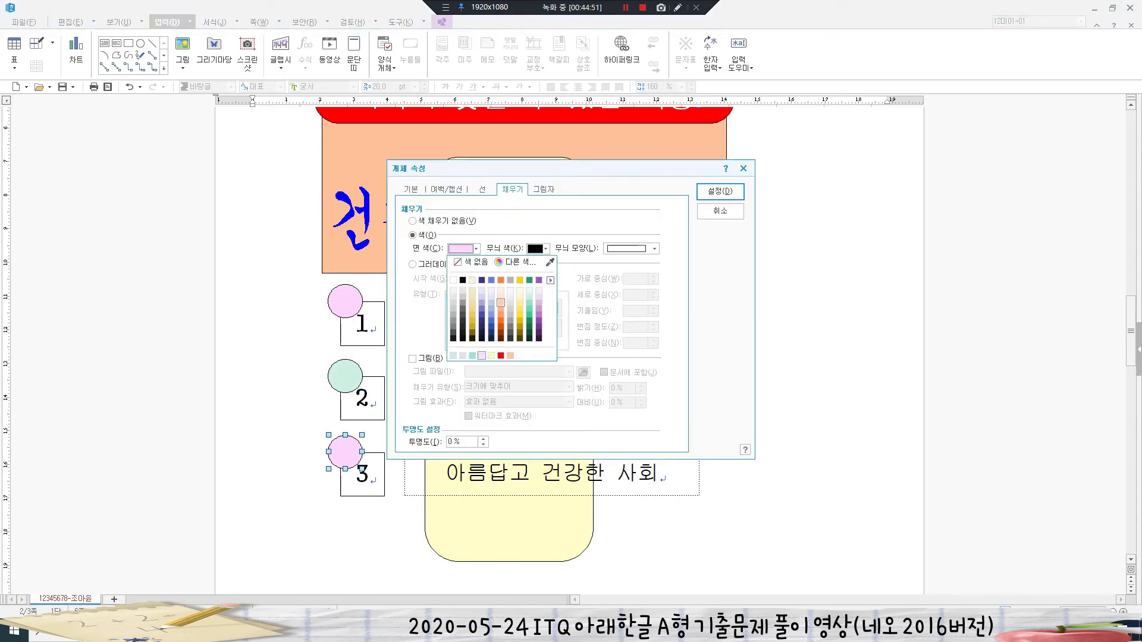
pyautogui.click(491, 297)
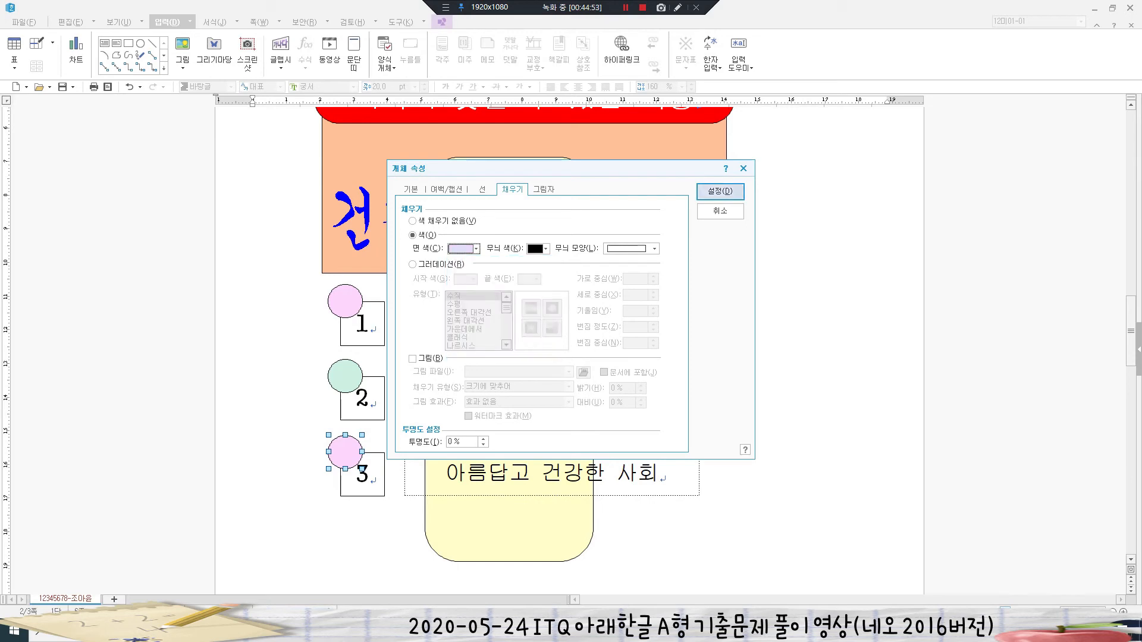
pyautogui.click(721, 191)
pyautogui.press('Escape')
# - Place the caret on blank page 3 and switch to the exam PDF GW05-24A.pdf
pyautogui.scroll(-3, 569, 351)
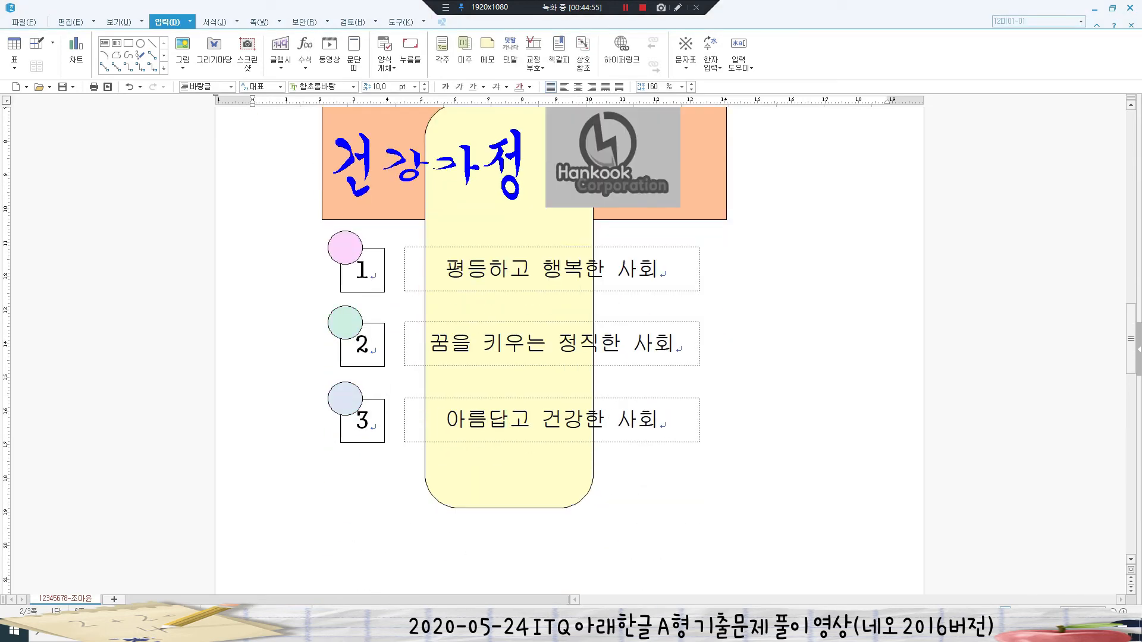
pyautogui.scroll(-1, 569, 333)
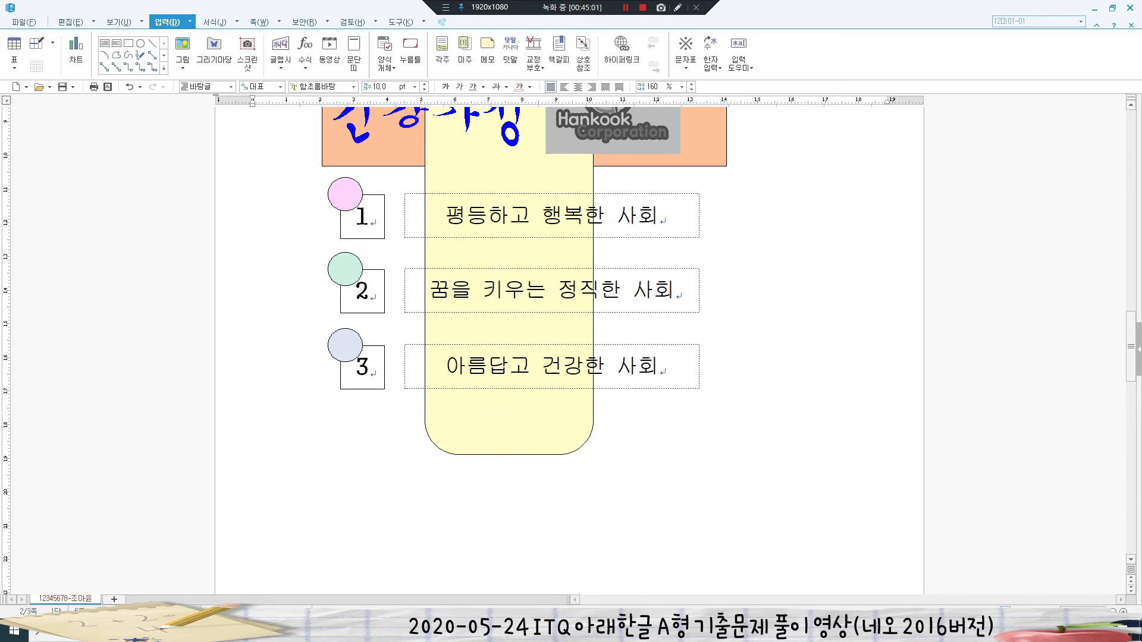
pyautogui.scroll(3, 570, 333)
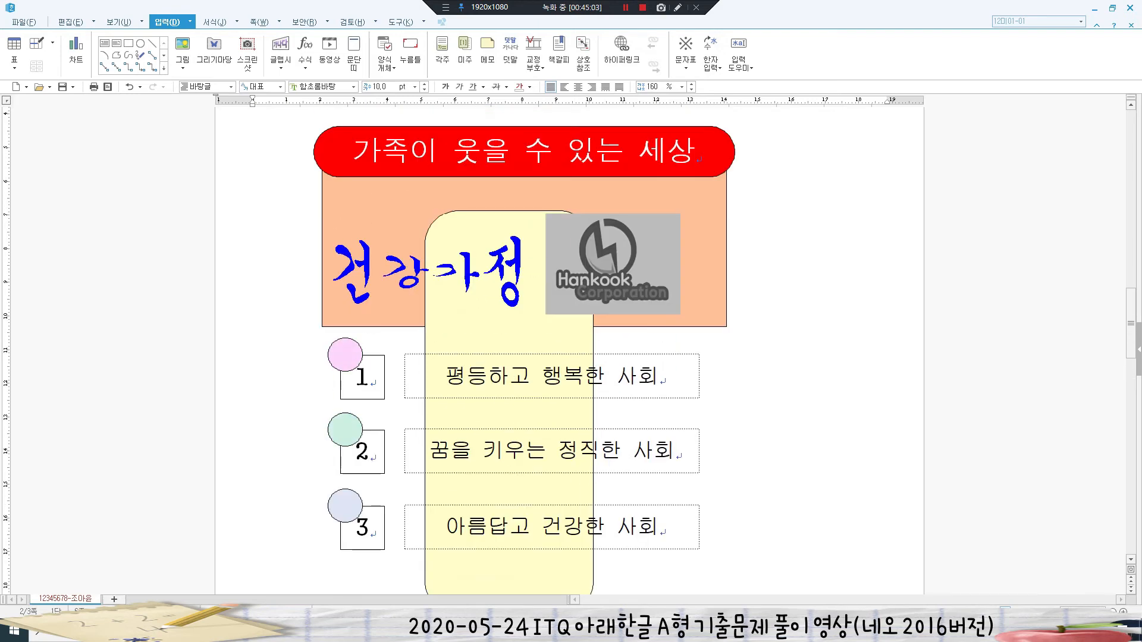
pyautogui.scroll(-7, 570, 333)
pyautogui.scroll(5, 569, 333)
pyautogui.click(612, 265)
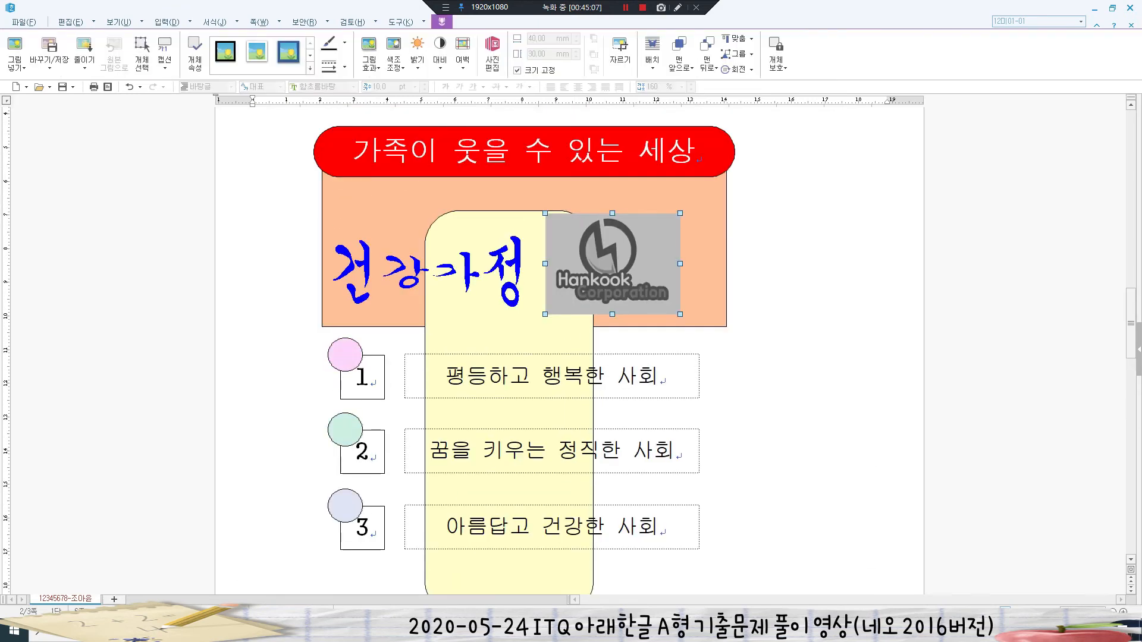
pyautogui.scroll(-10, 569, 333)
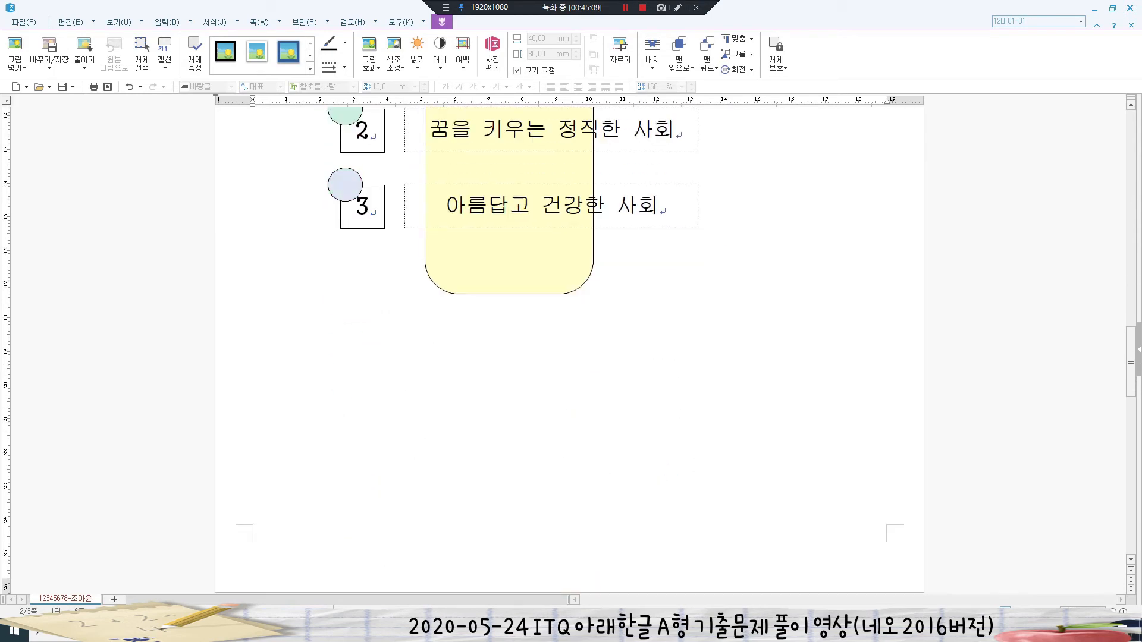
pyautogui.click(255, 199)
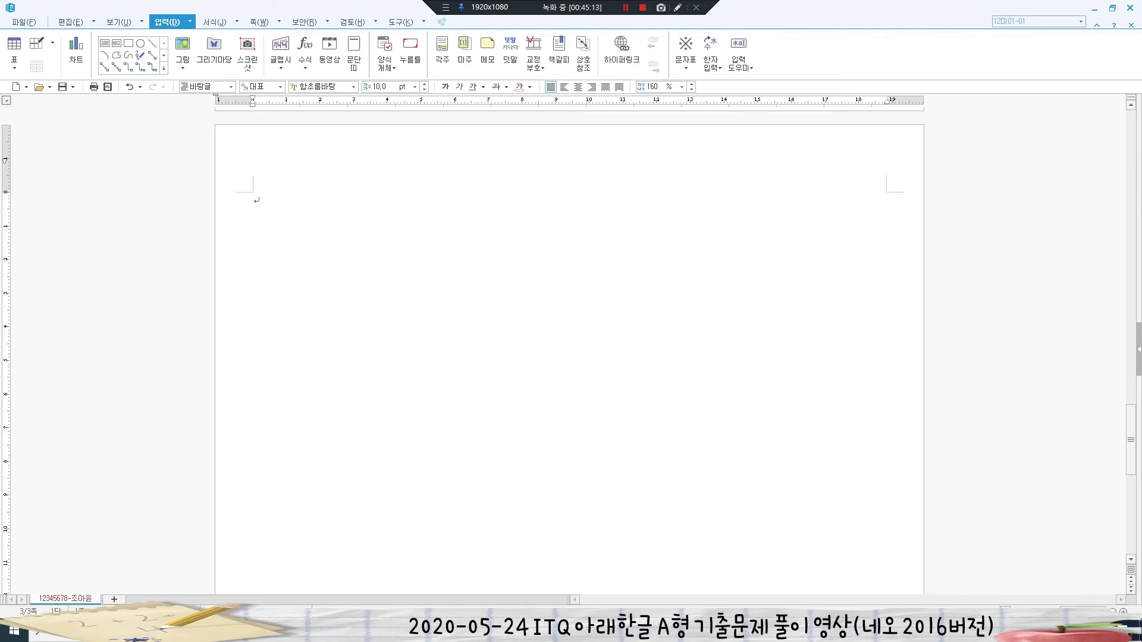
pyautogui.hotkey('alt', 'Tab')
pyautogui.scroll(-1, 571, 333)
pyautogui.scroll(-10, 571, 333)
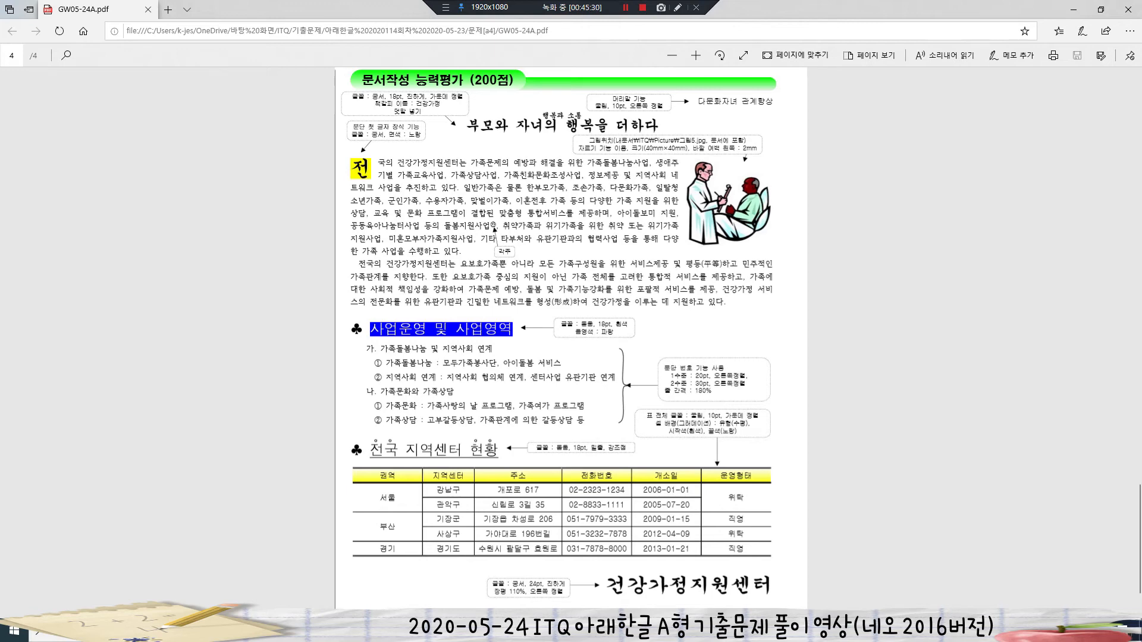
# - Scroll through the PDF's page 4 article model to check the required layout
pyautogui.scroll(-2, 559, 338)
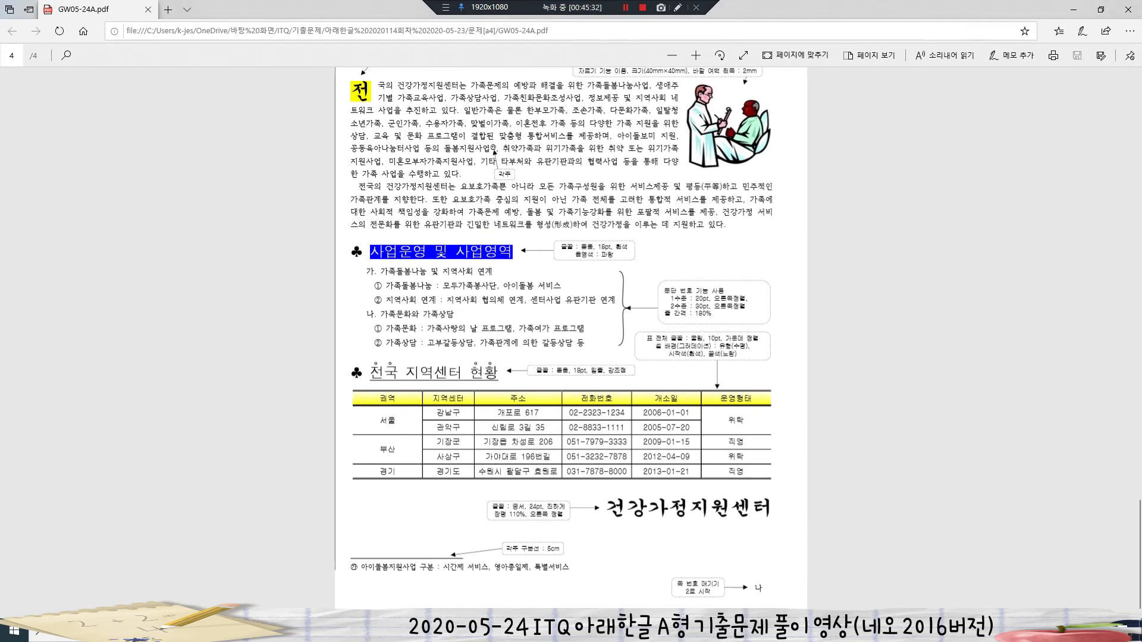
pyautogui.scroll(4, 572, 338)
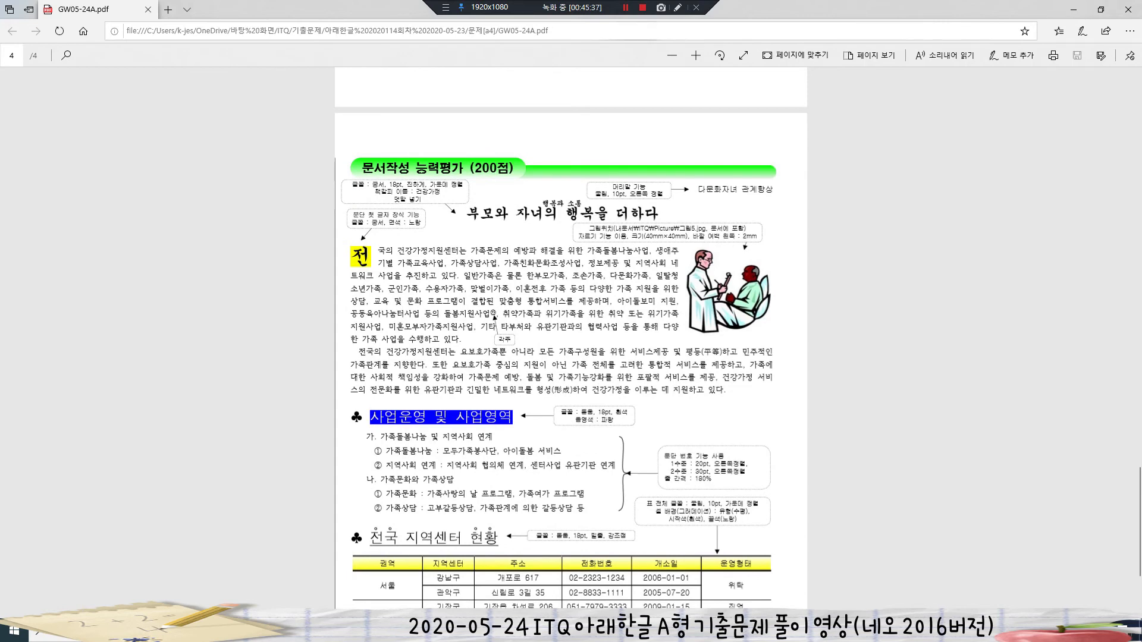
pyautogui.scroll(-2, 558, 338)
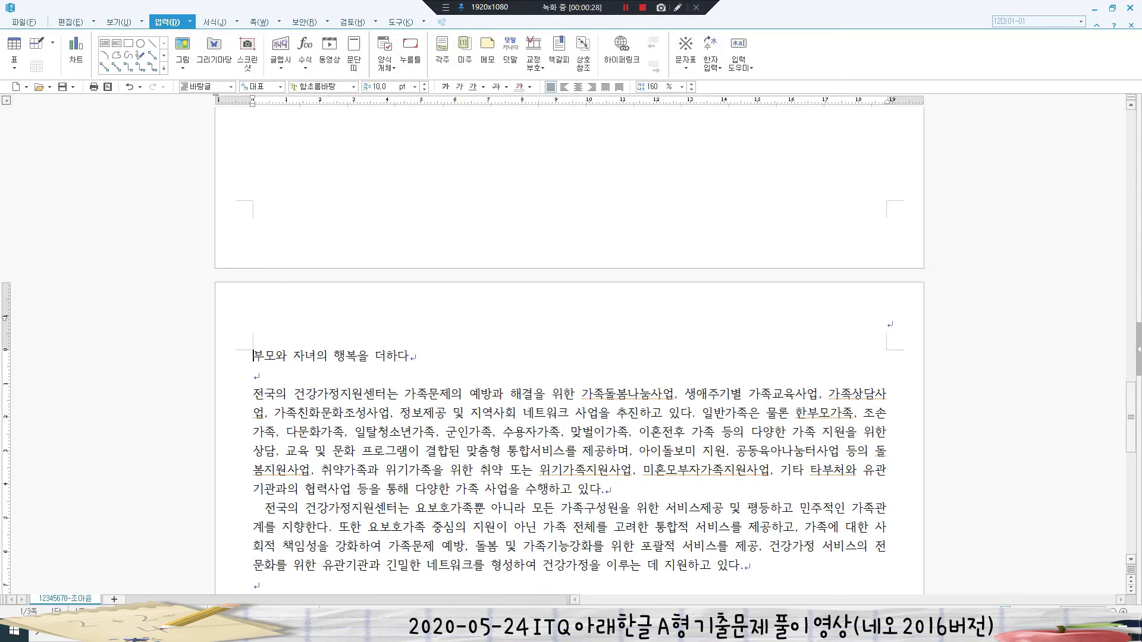
# - Make the title '부모와 자녀의 행복을 더하다' 궁서 18 pt, bold and centred
pyautogui.moveTo(254, 357); pyautogui.dragTo(409, 357)
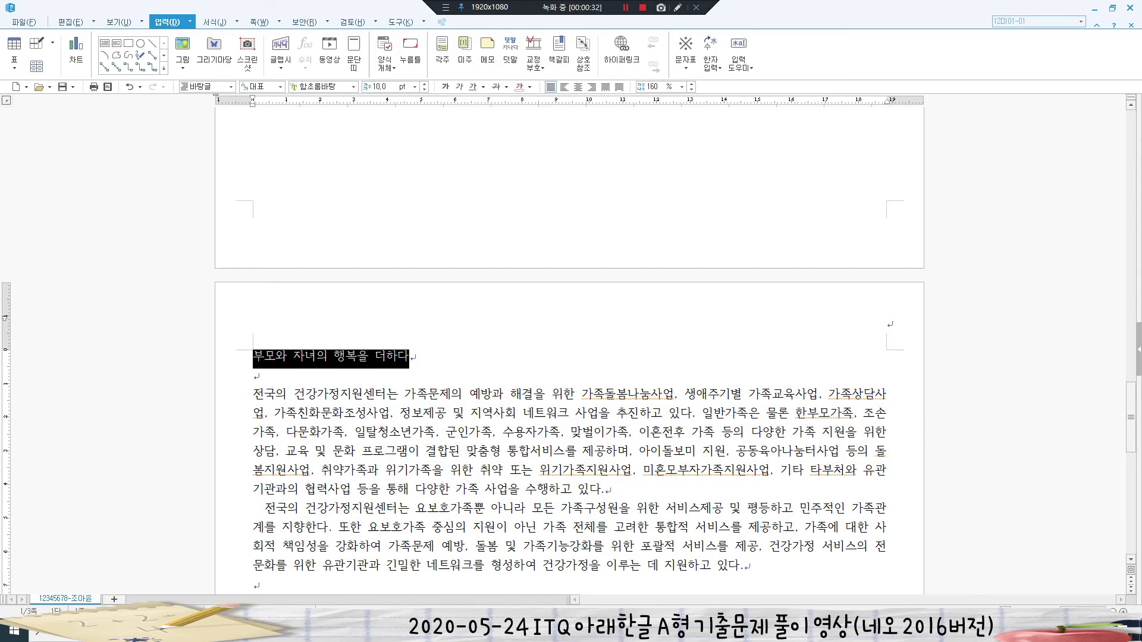
pyautogui.click(319, 86)
pyautogui.write('궁서')
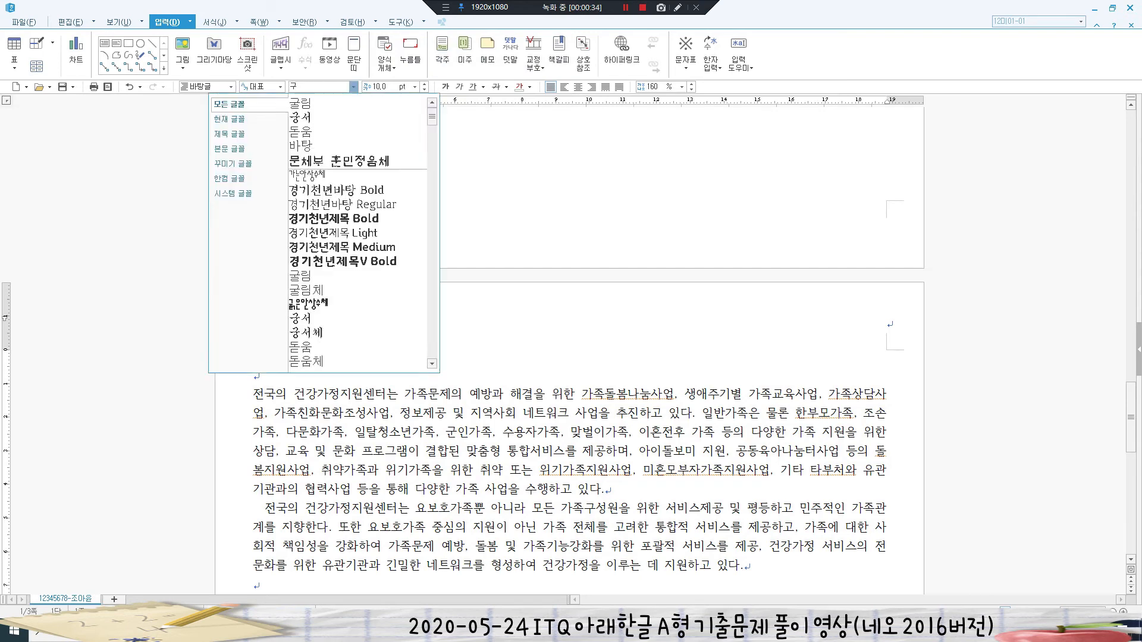
pyautogui.press('Return')
pyautogui.click(378, 87)
pyautogui.write('18')
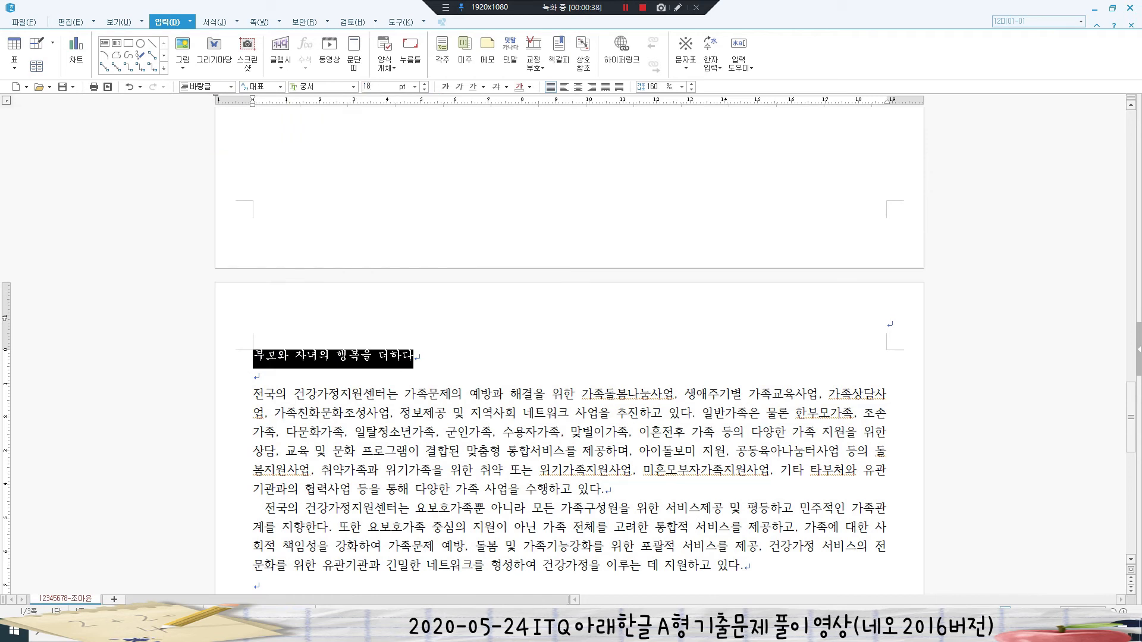
pyautogui.press('Return')
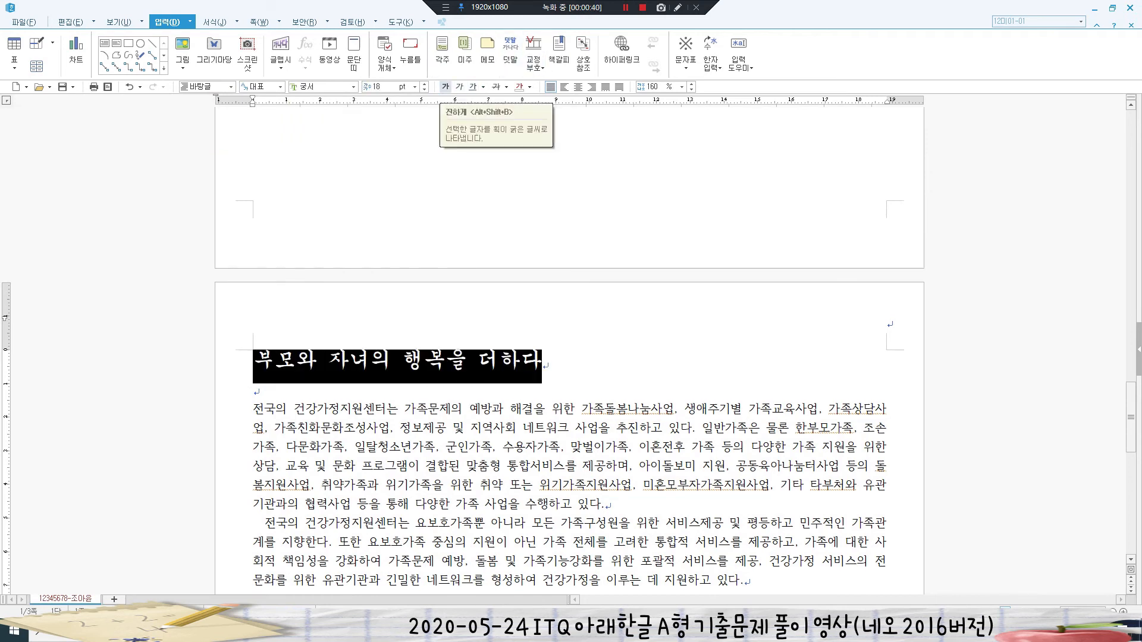
pyautogui.click(446, 87)
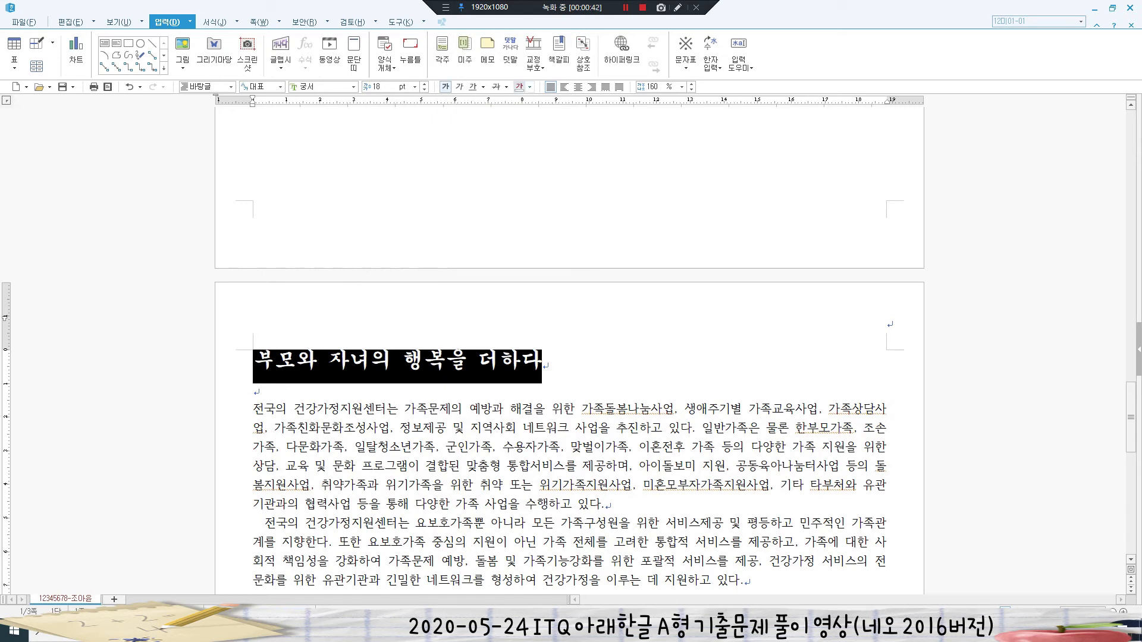
pyautogui.click(577, 88)
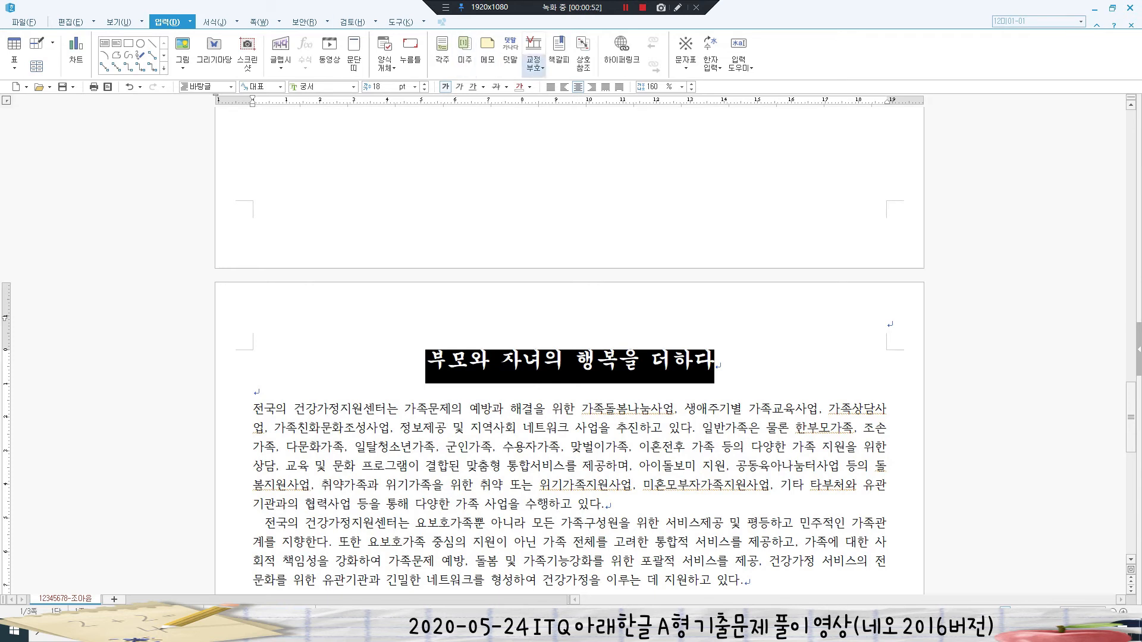
# - Add the ruby text '행복과 소통' above the title
pyautogui.click(510, 53)
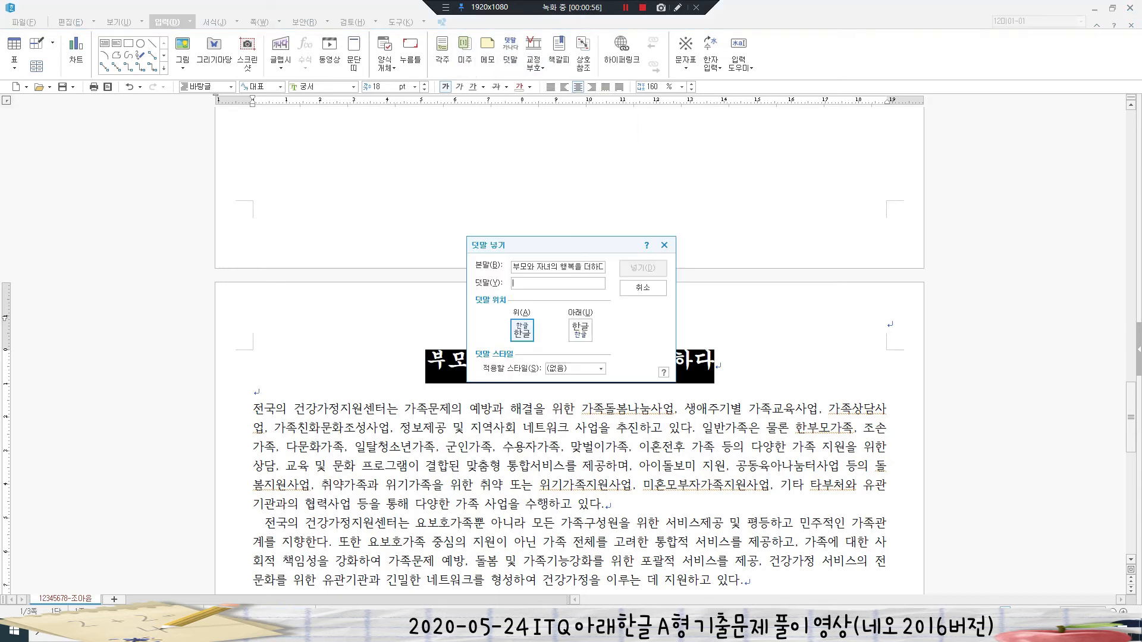
pyautogui.write('행복')
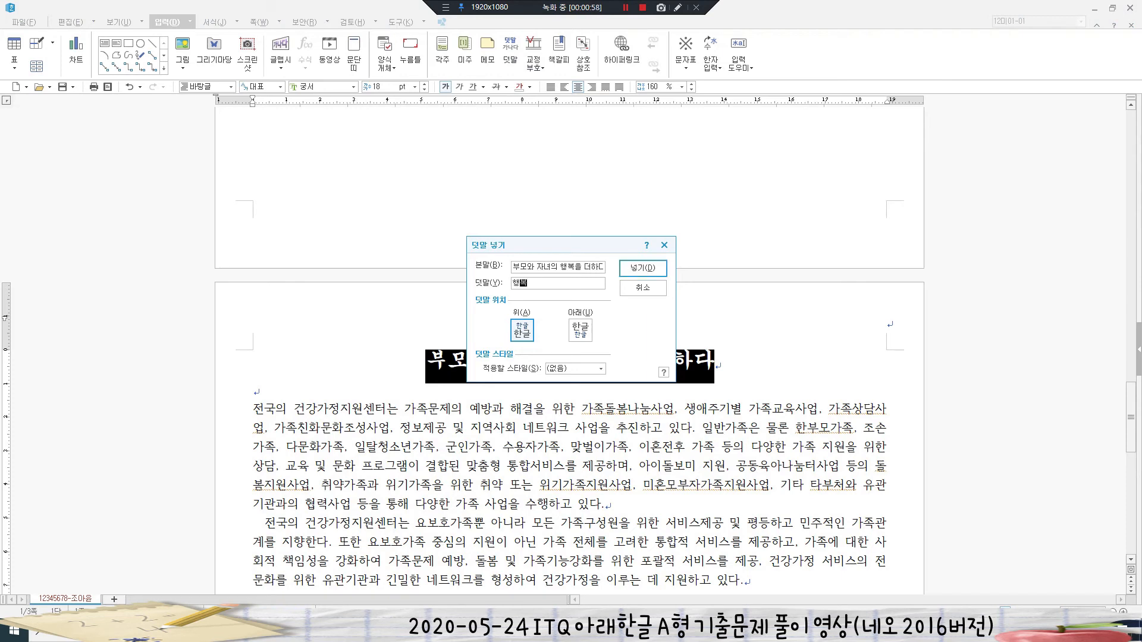
pyautogui.write('과 소통')
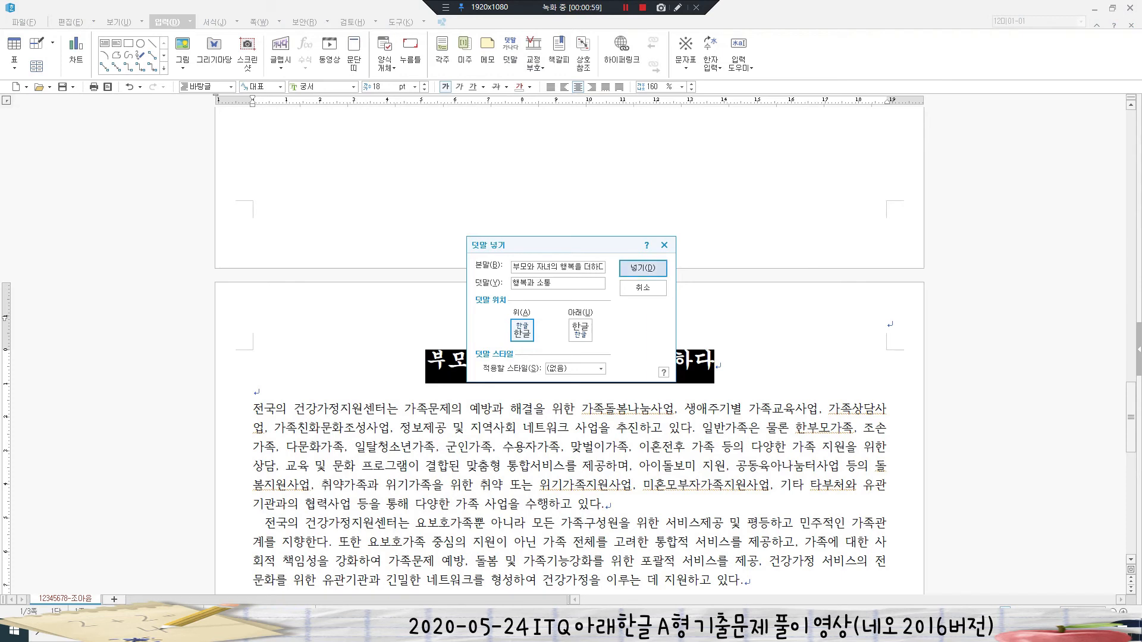
pyautogui.press('Return')
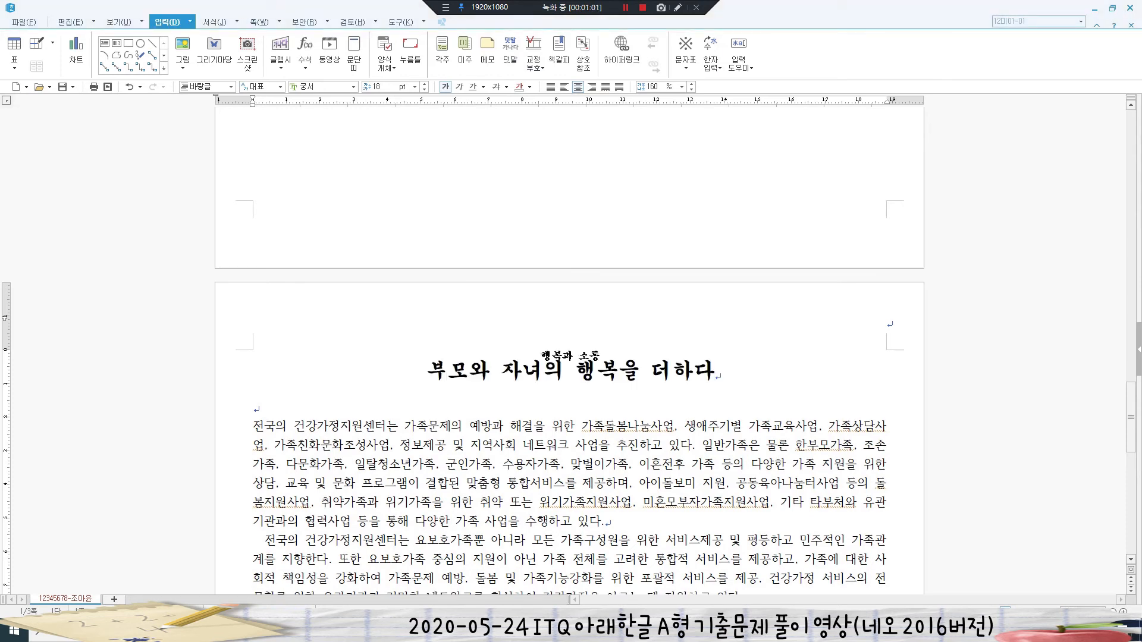
pyautogui.hotkey('shift', 'Home')
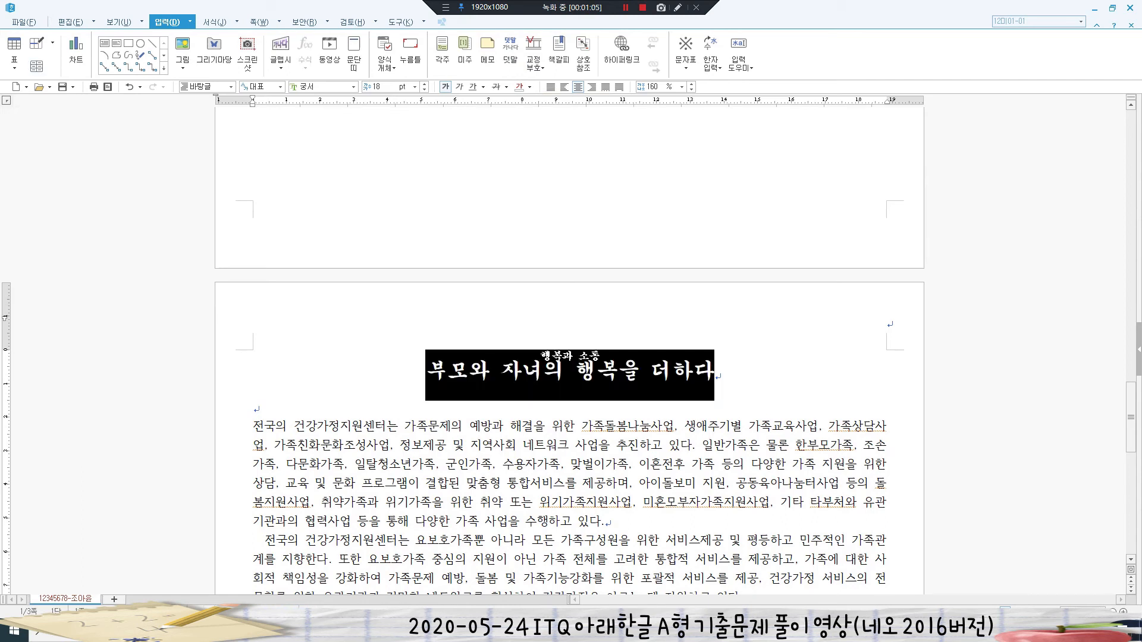
pyautogui.press('Escape')
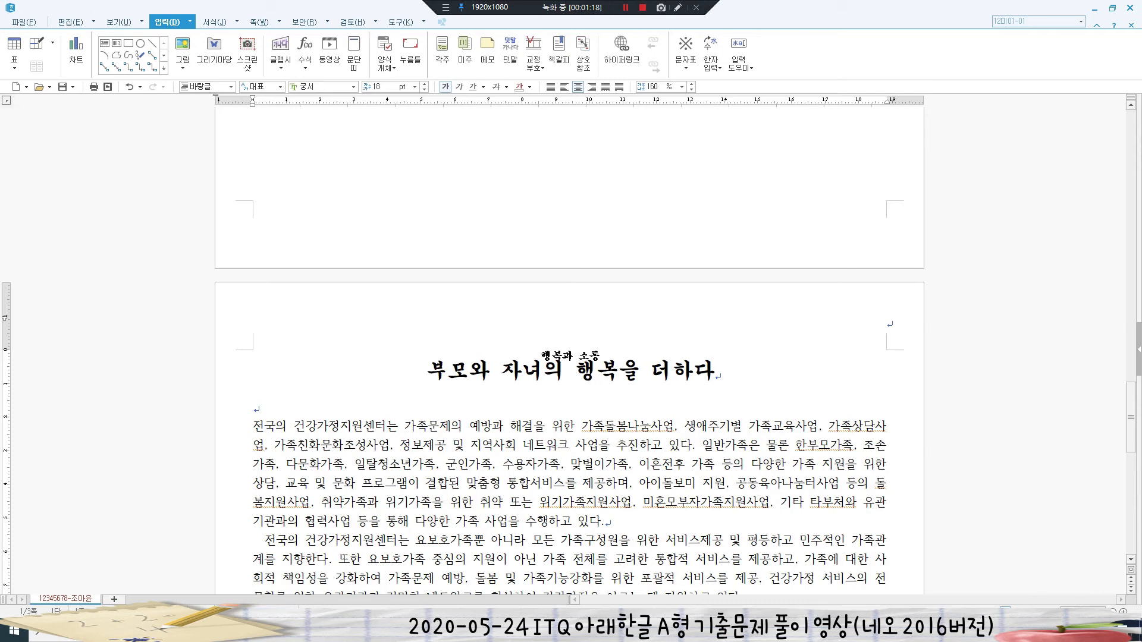
# - Insert a bookmark named '건강가정' at the article title
pyautogui.click(559, 53)
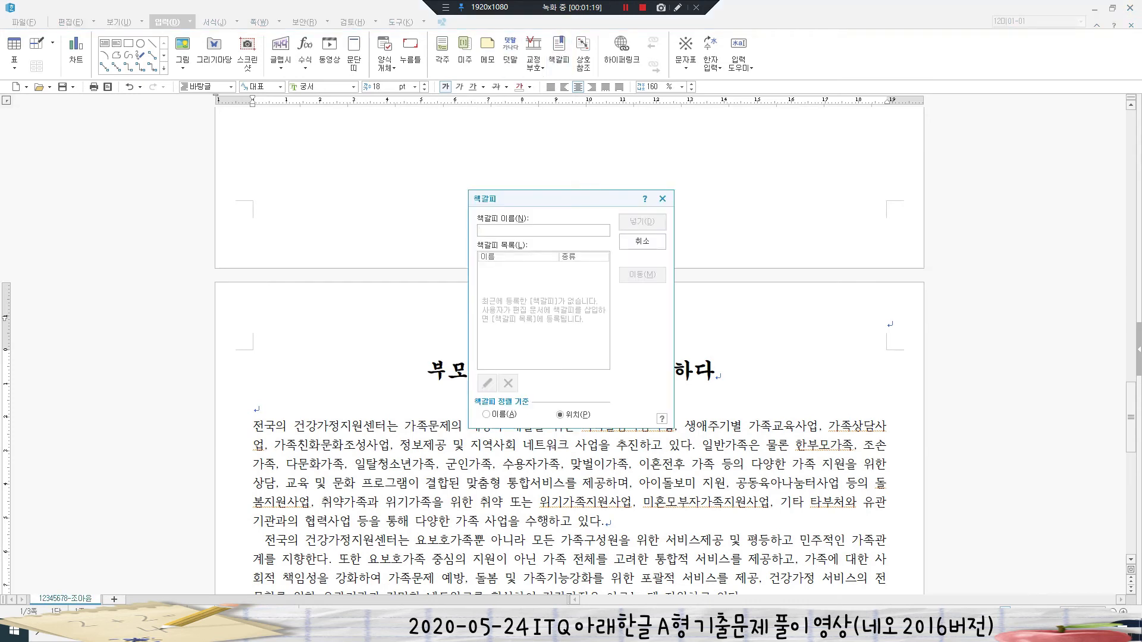
pyautogui.write('건강가정')
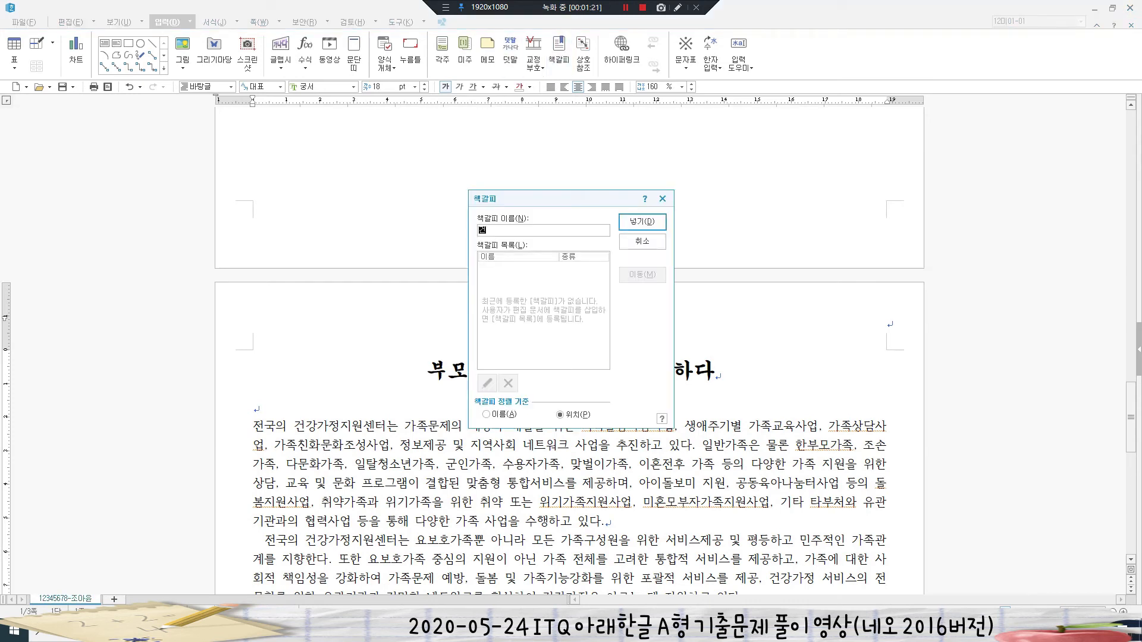
pyautogui.press('Return')
# - Link the Hankook logo picture to the '건강가정' bookmark
pyautogui.scroll(3, 569, 345)
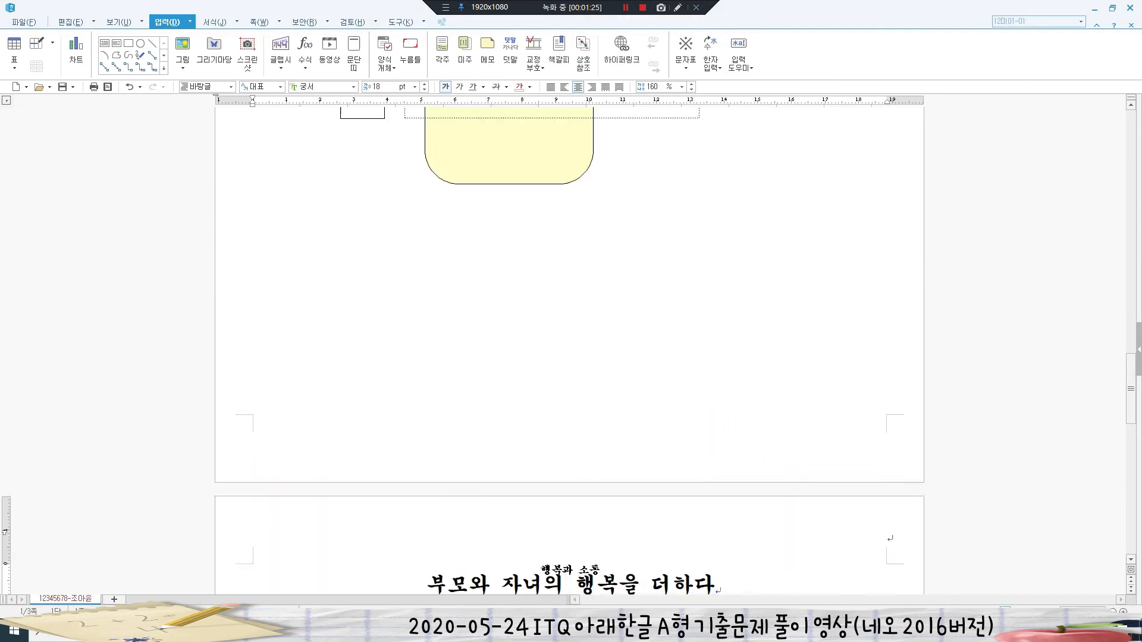
pyautogui.scroll(5, 569, 345)
pyautogui.scroll(2, 569, 345)
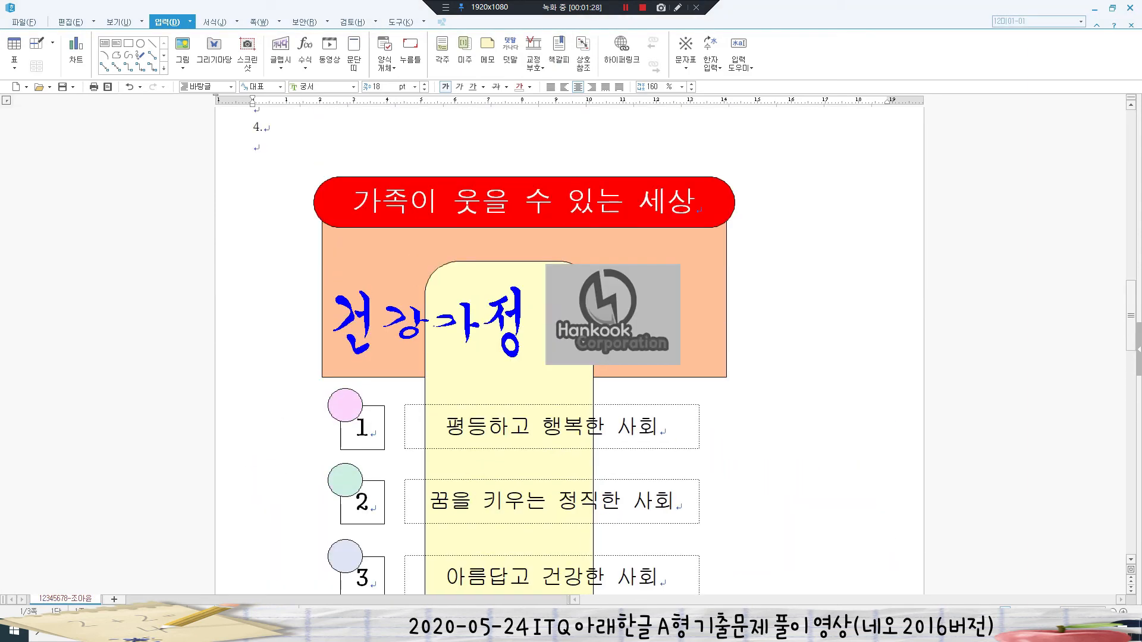
pyautogui.click(613, 315)
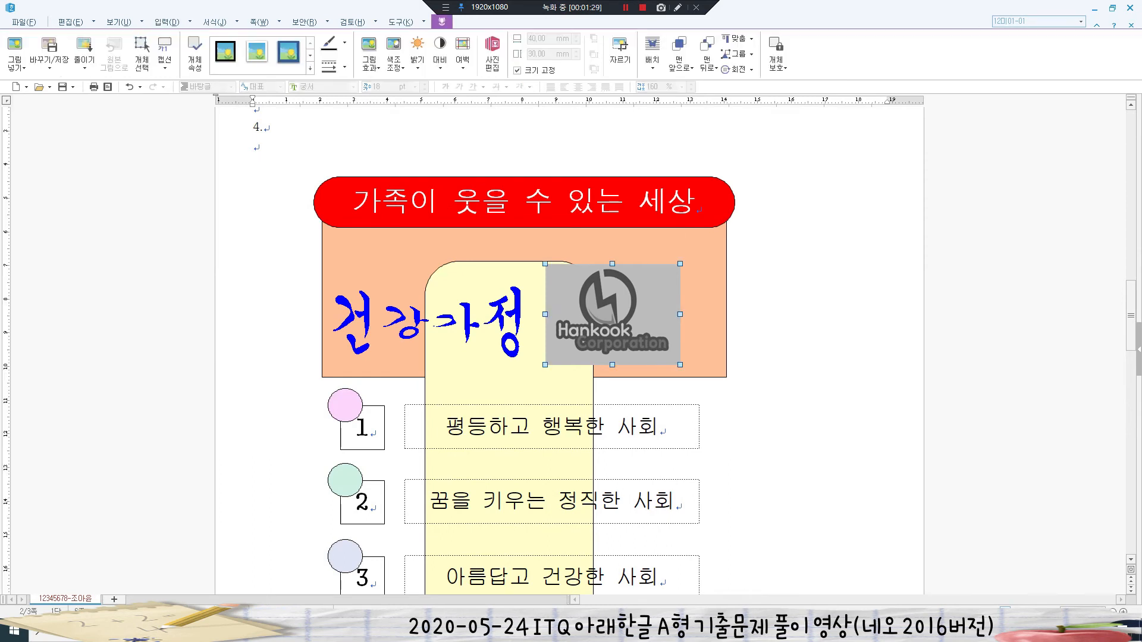
pyautogui.rightClick(630, 294)
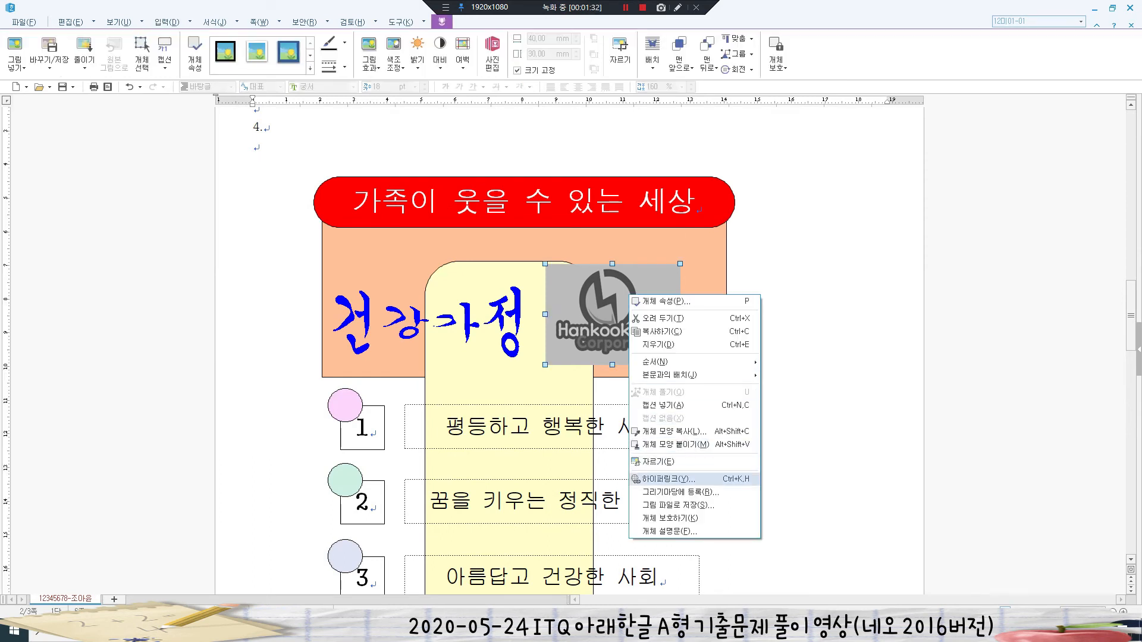
pyautogui.click(666, 478)
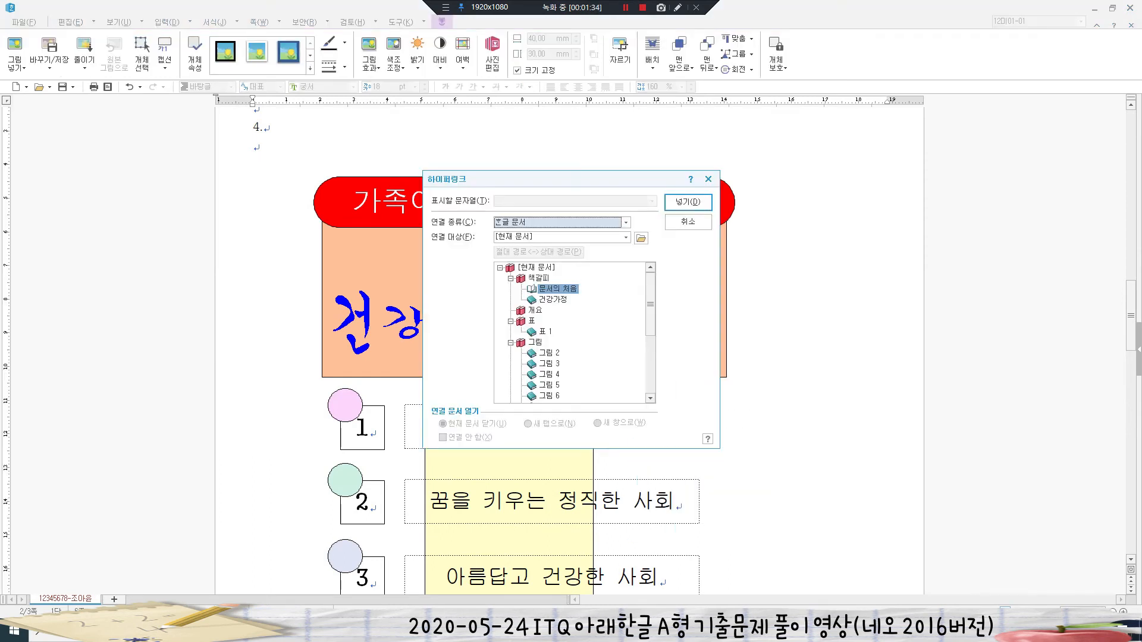
pyautogui.click(554, 299)
pyautogui.click(688, 202)
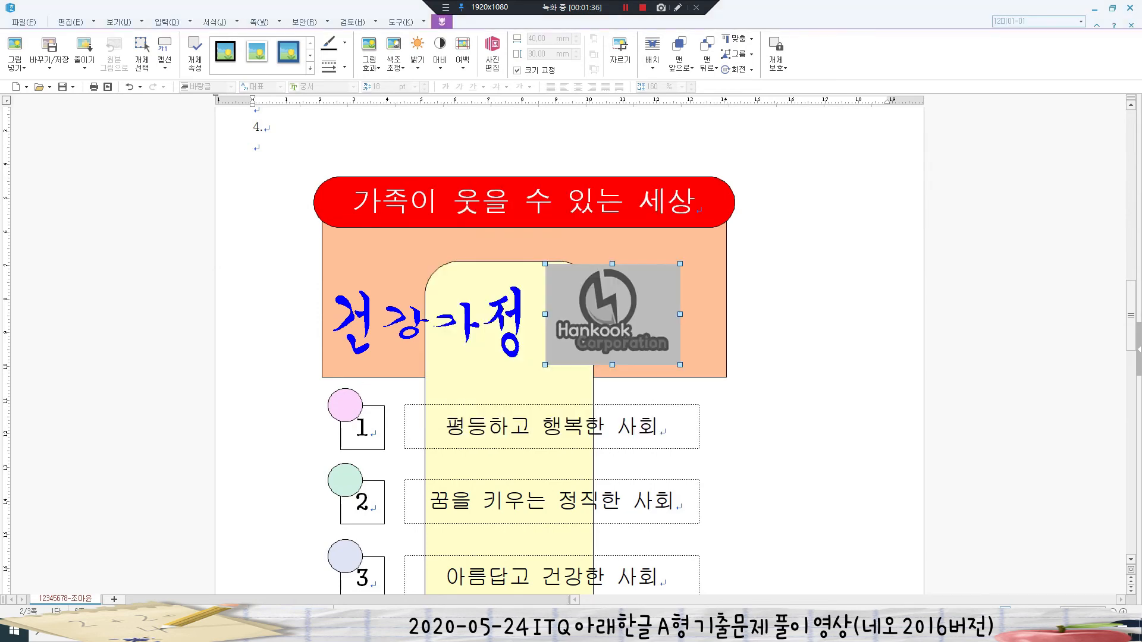
# - Create a blank top header on page 1 containing '다문화자녀 관계향상'
pyautogui.press('Escape')
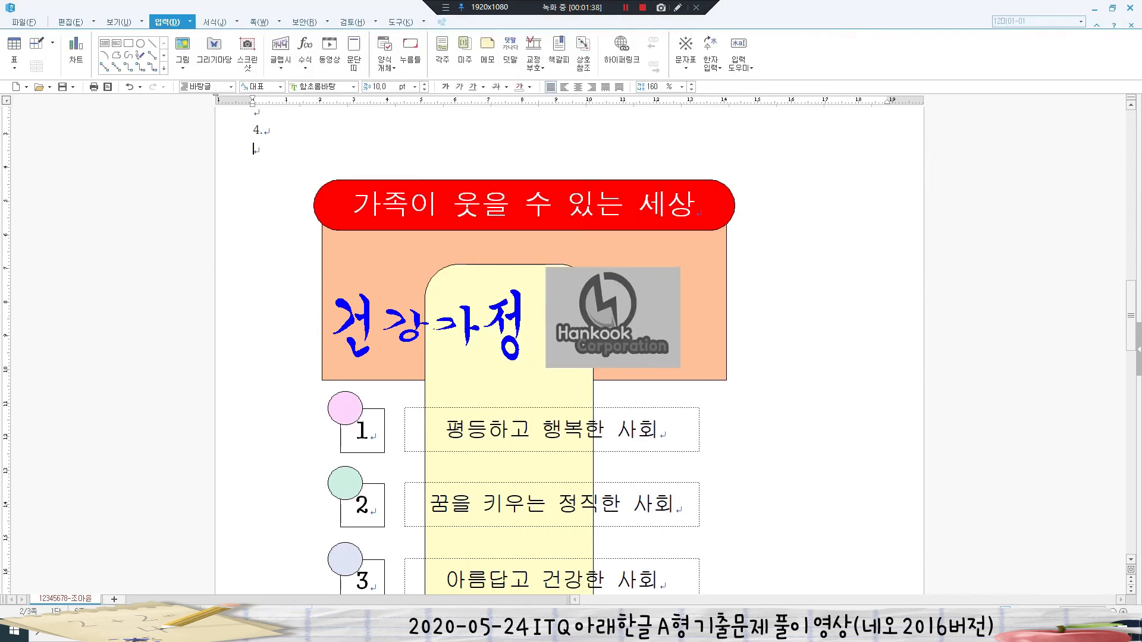
pyautogui.hotkey('ctrl', 'pageup')
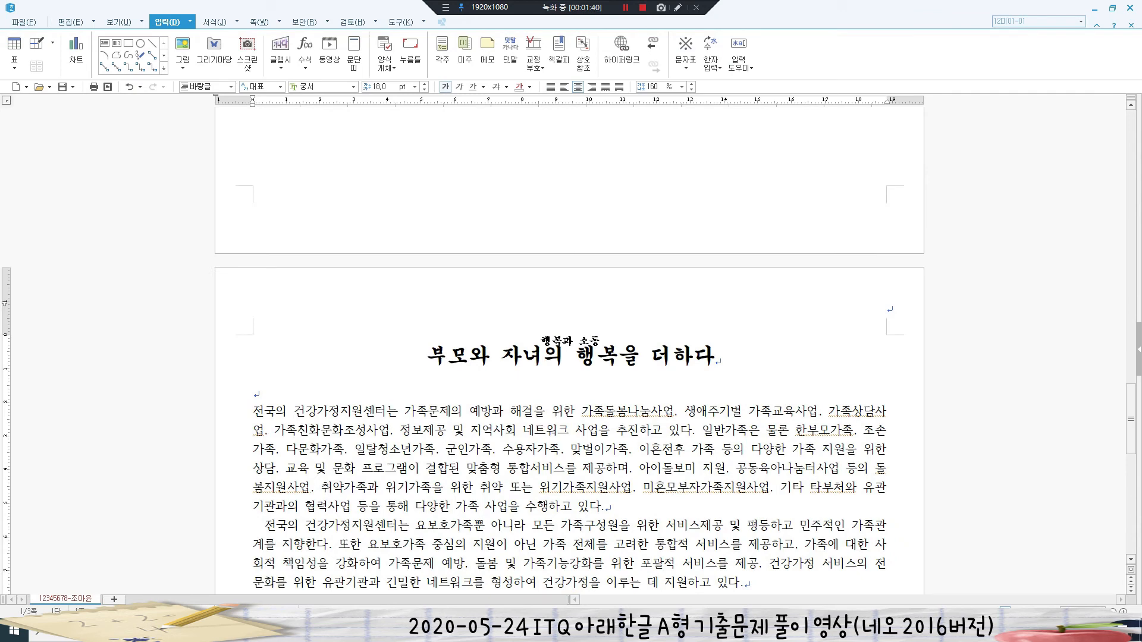
pyautogui.scroll(-1, 569, 357)
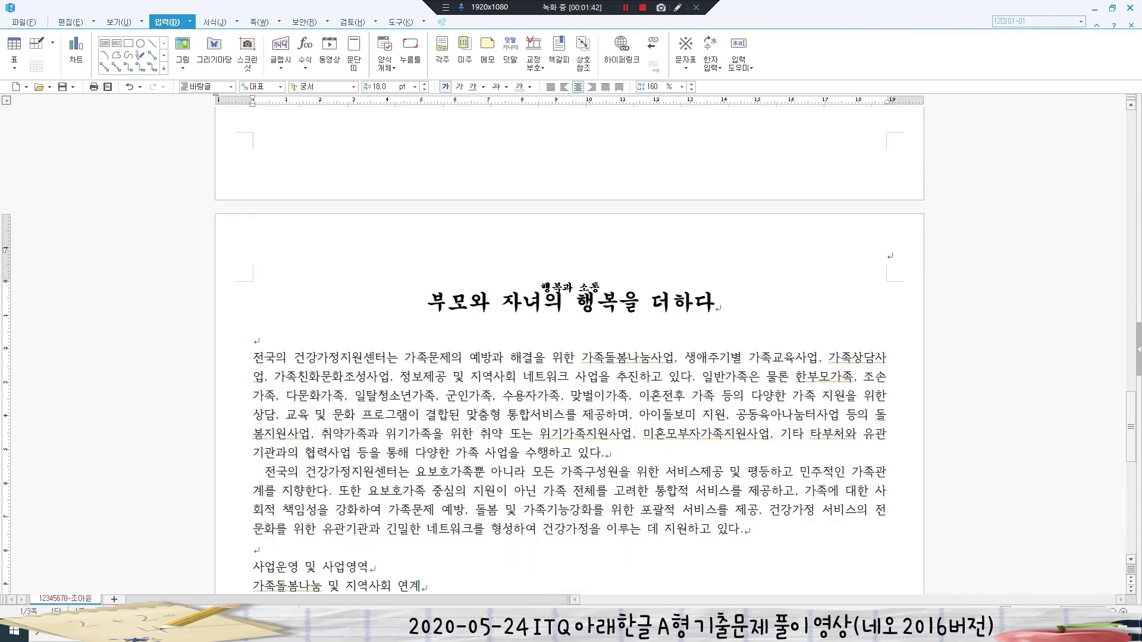
pyautogui.scroll(8, 568, 357)
pyautogui.press('Home')
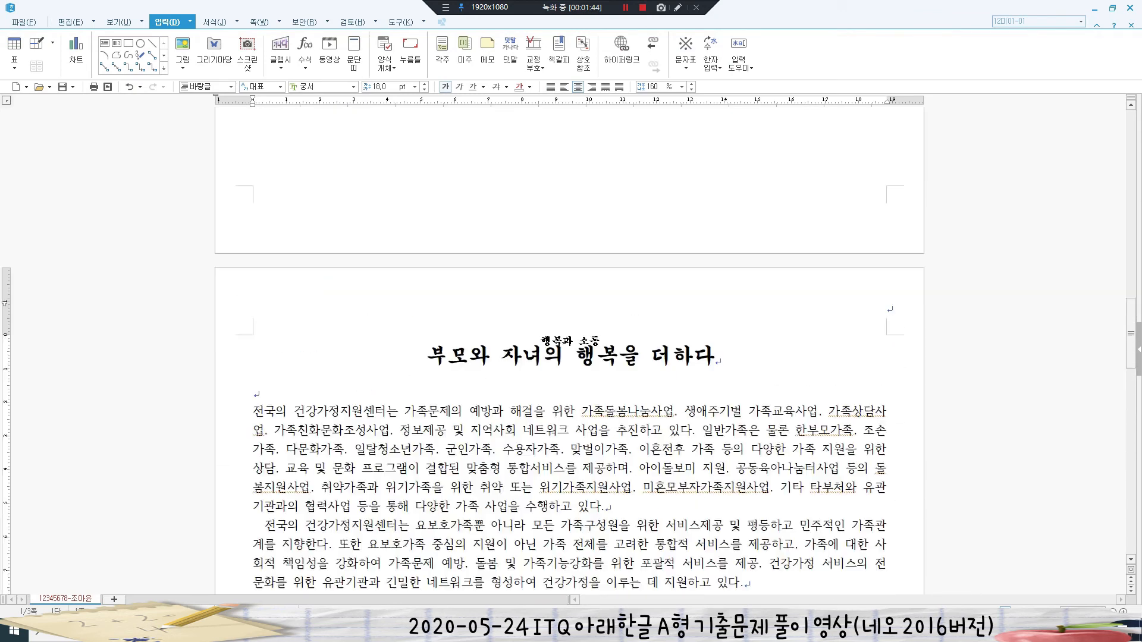
pyautogui.press('End')
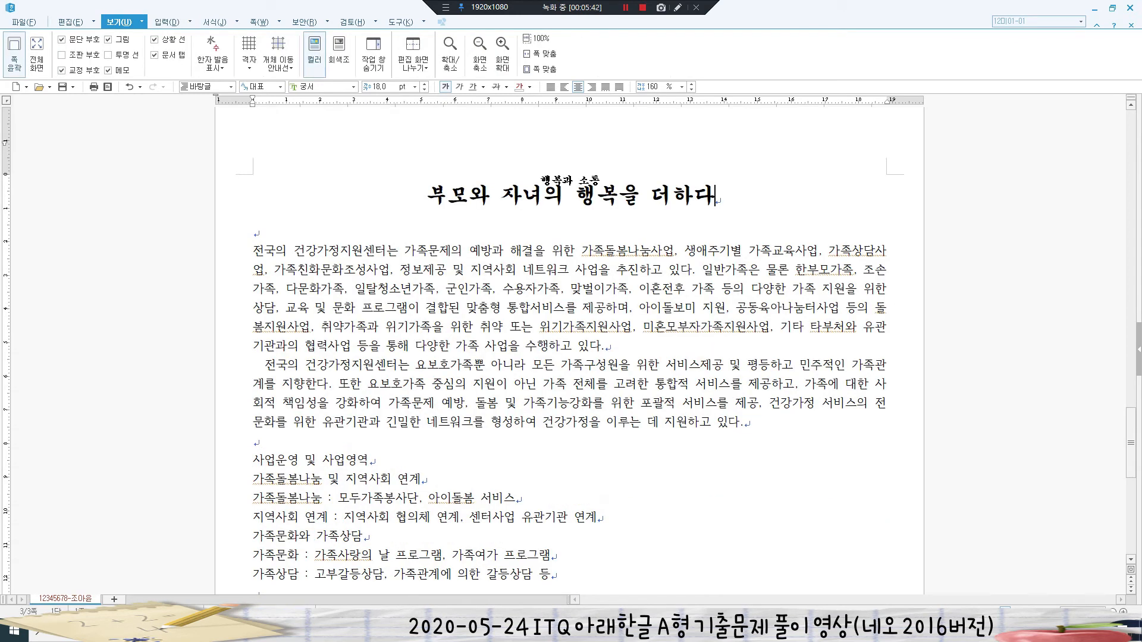
pyautogui.hotkey('alt', 'w')
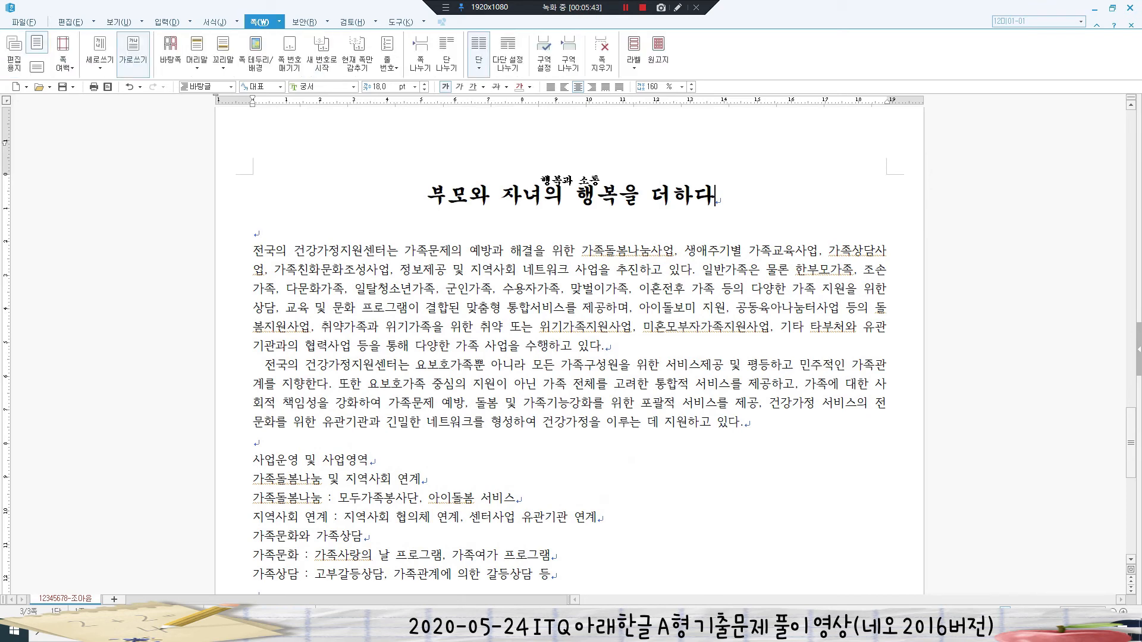
pyautogui.click(197, 60)
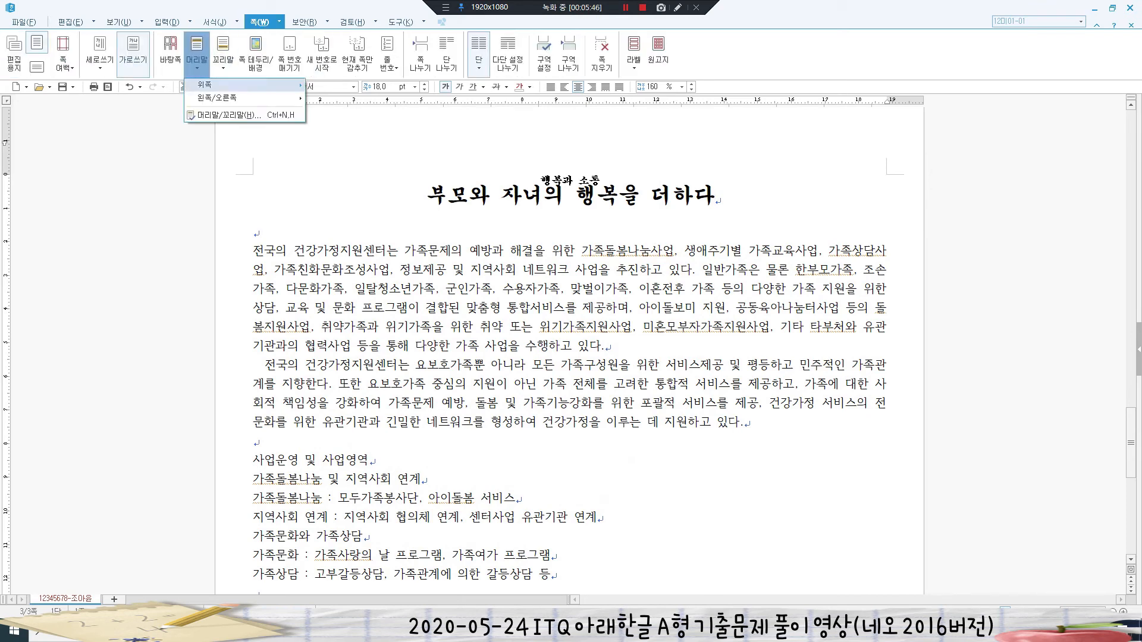
pyautogui.moveTo(238, 85)
pyautogui.click(391, 109)
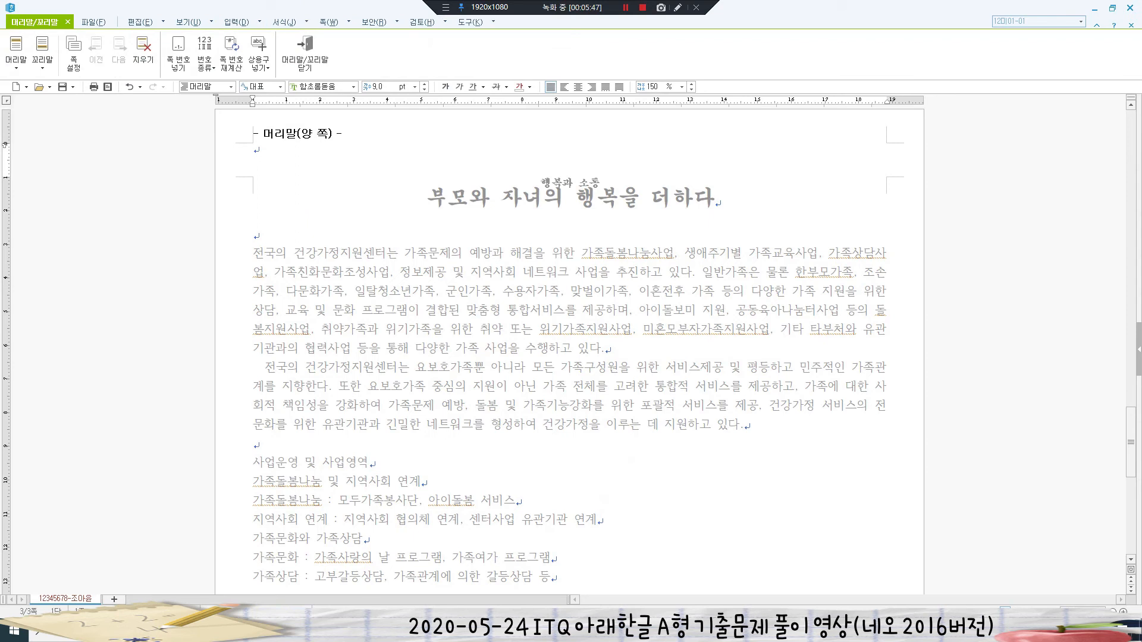
pyautogui.write('다문화자녀 고')
pyautogui.write('계향상')
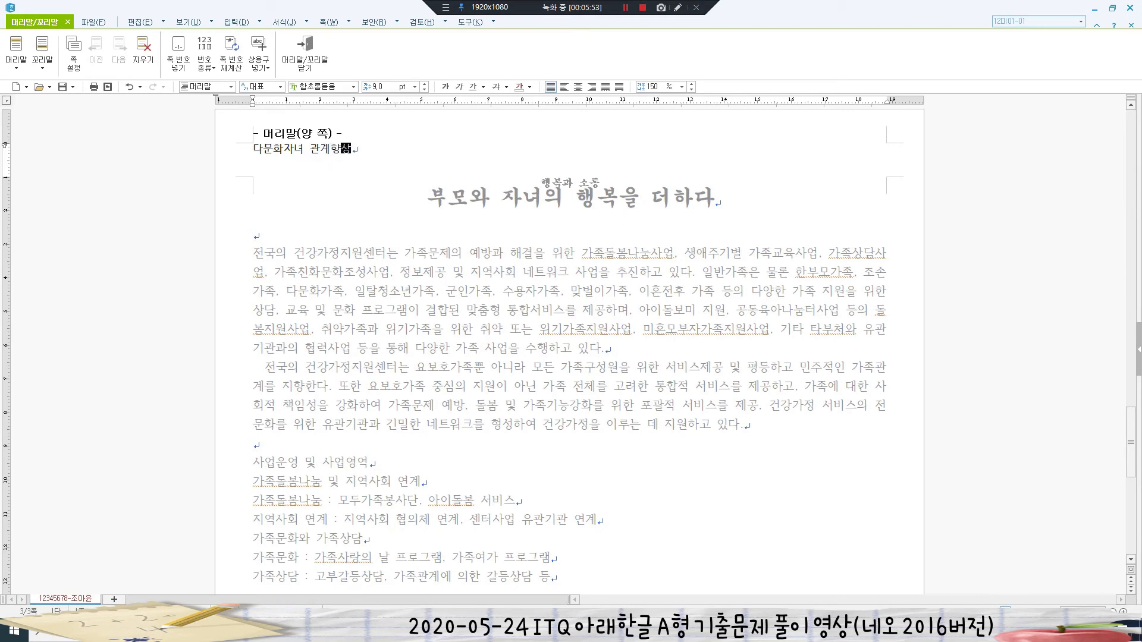
# - Format the header text as 굴림 10 pt, right-aligned, and close header editing
pyautogui.hotkey('shift', 'Home')
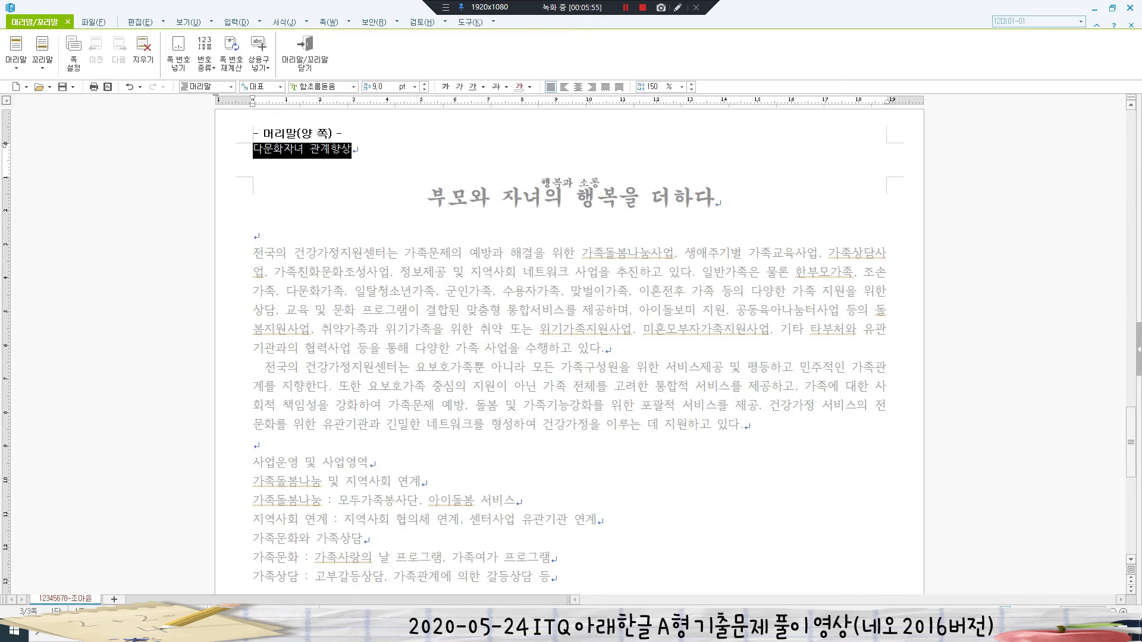
pyautogui.click(321, 87)
pyautogui.write('굴림')
pyautogui.press('Return')
pyautogui.click(382, 87)
pyautogui.write('10')
pyautogui.press('Return')
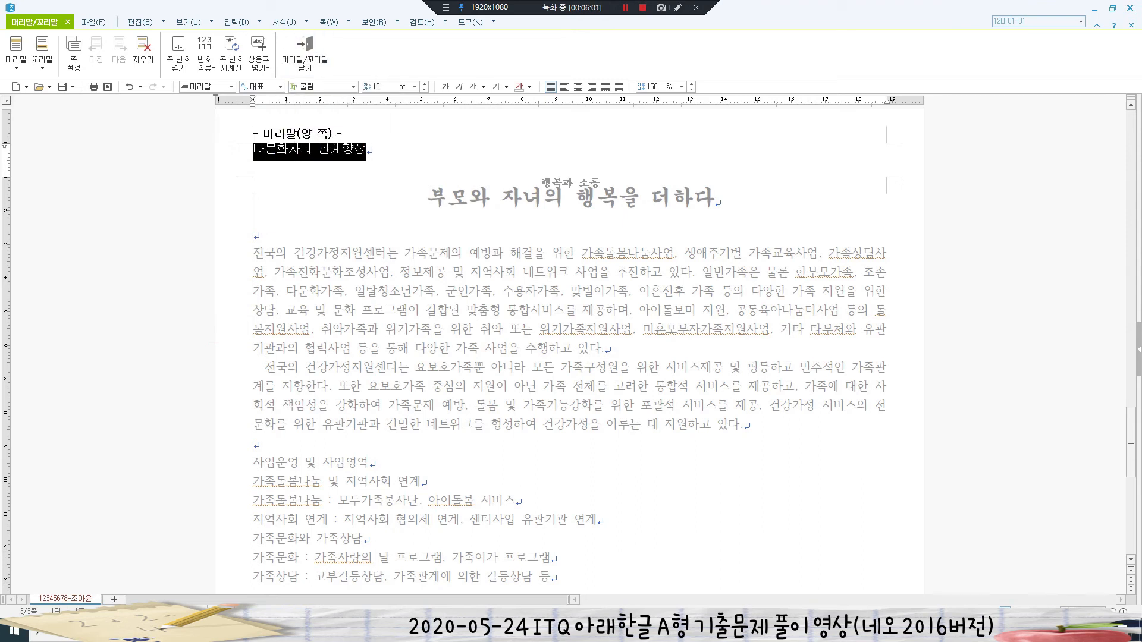
pyautogui.click(591, 87)
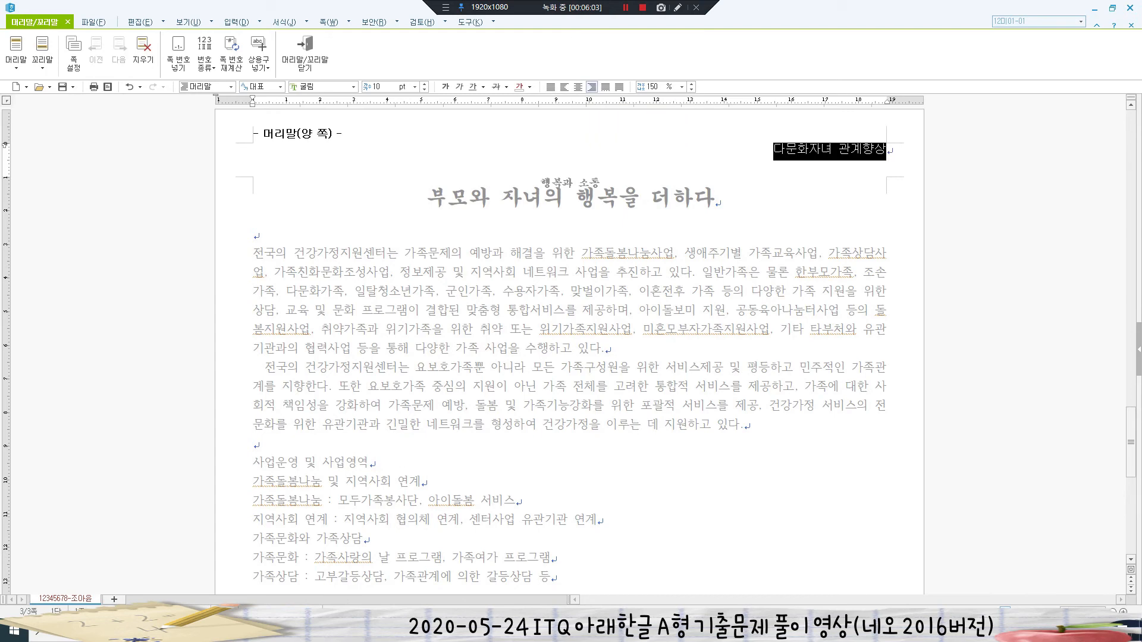
pyautogui.click(887, 150)
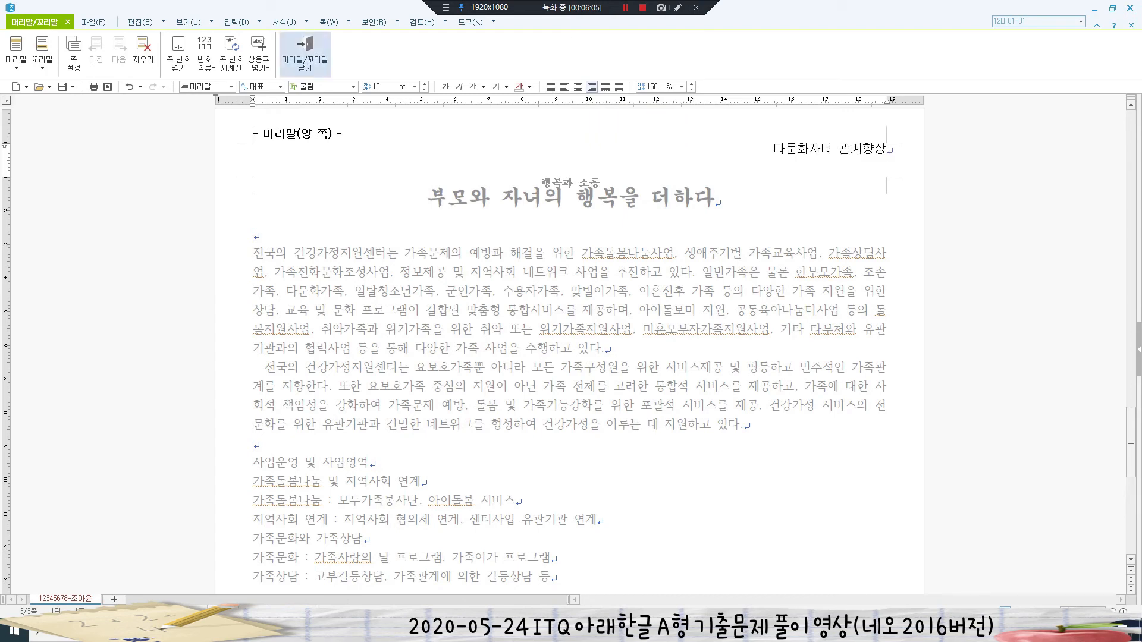
pyautogui.click(304, 56)
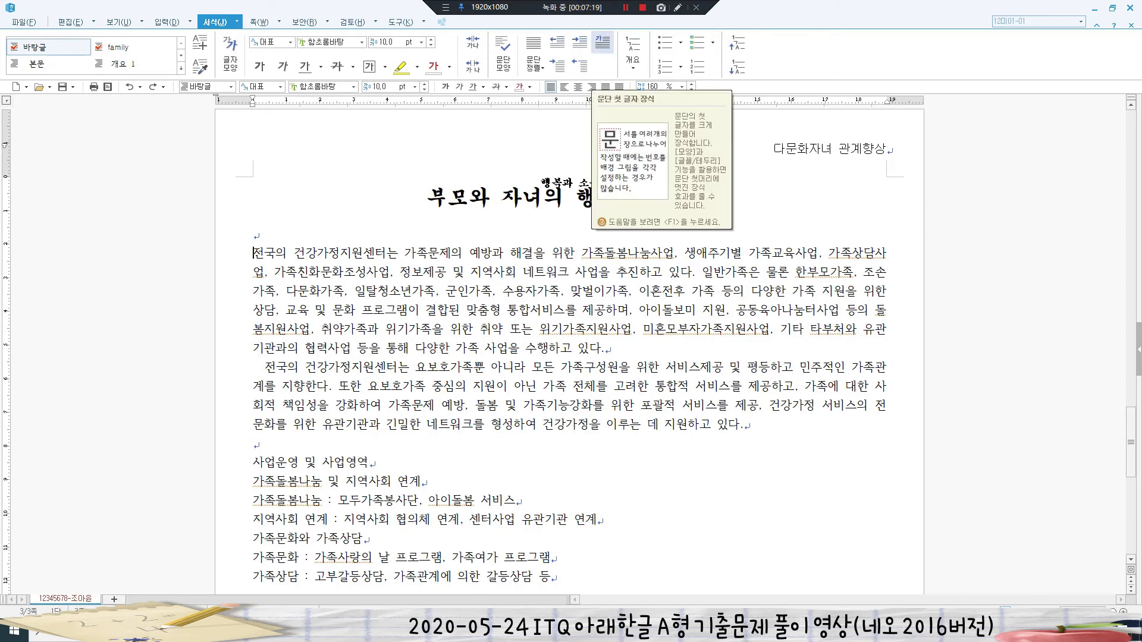
# - Set up a two-line 궁서 drop cap for the paragraph's first letter '전'
pyautogui.click(603, 43)
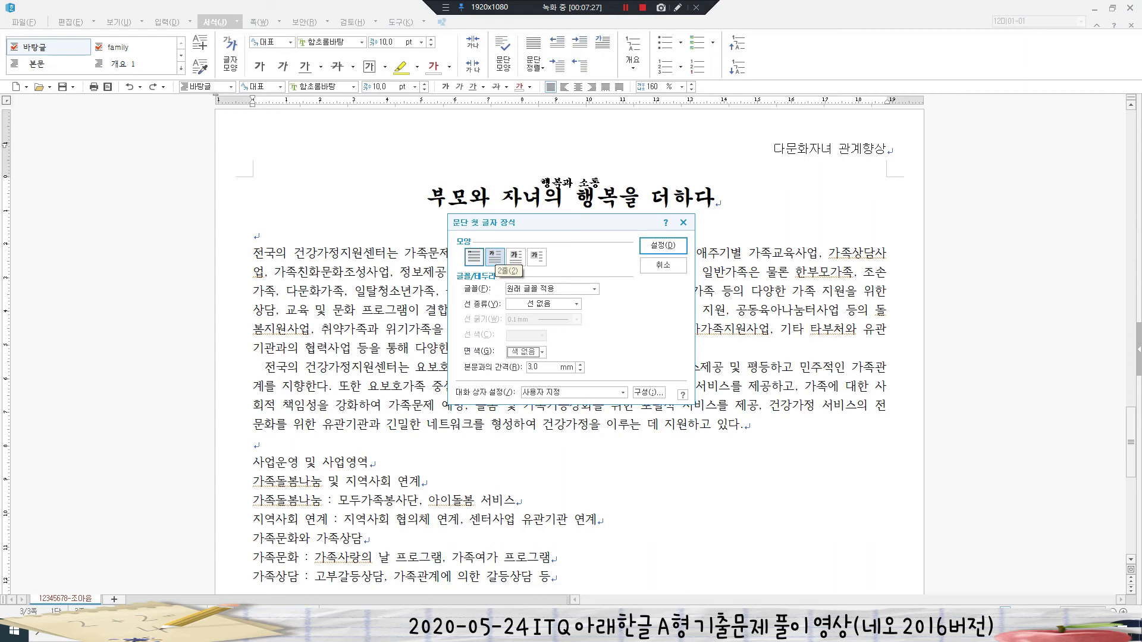
pyautogui.click(495, 256)
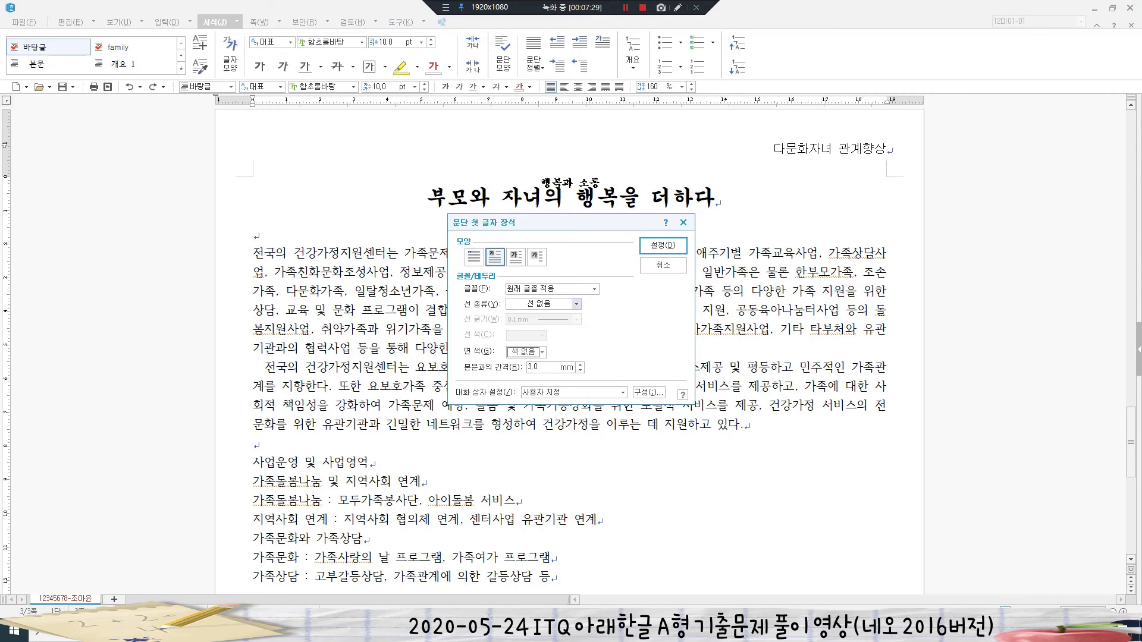
pyautogui.click(595, 289)
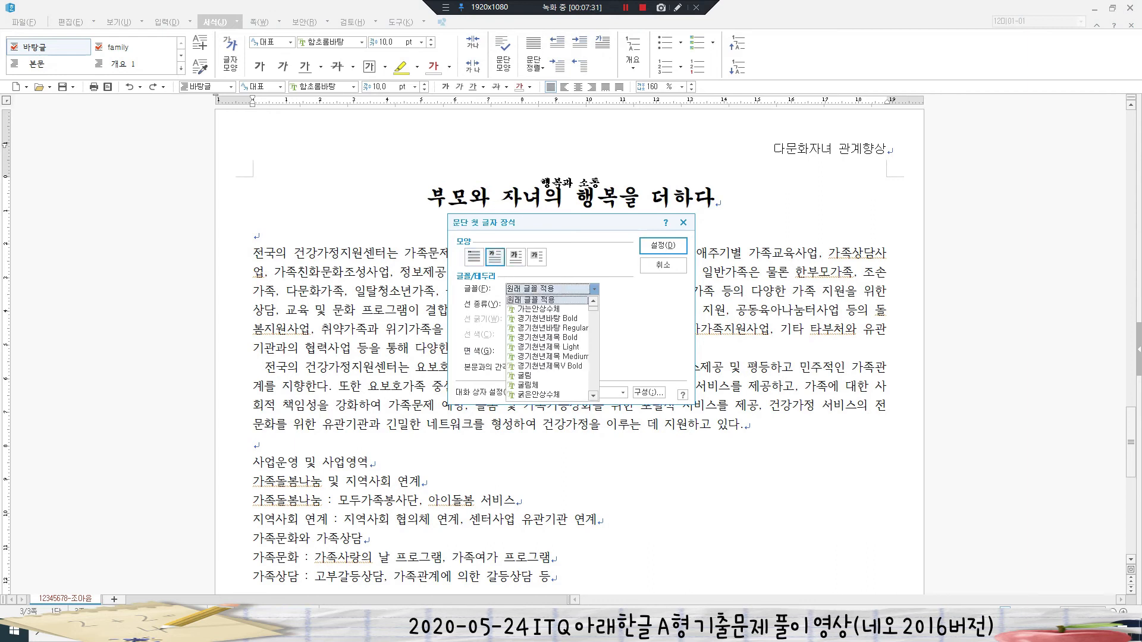
pyautogui.scroll(-20, 547, 339)
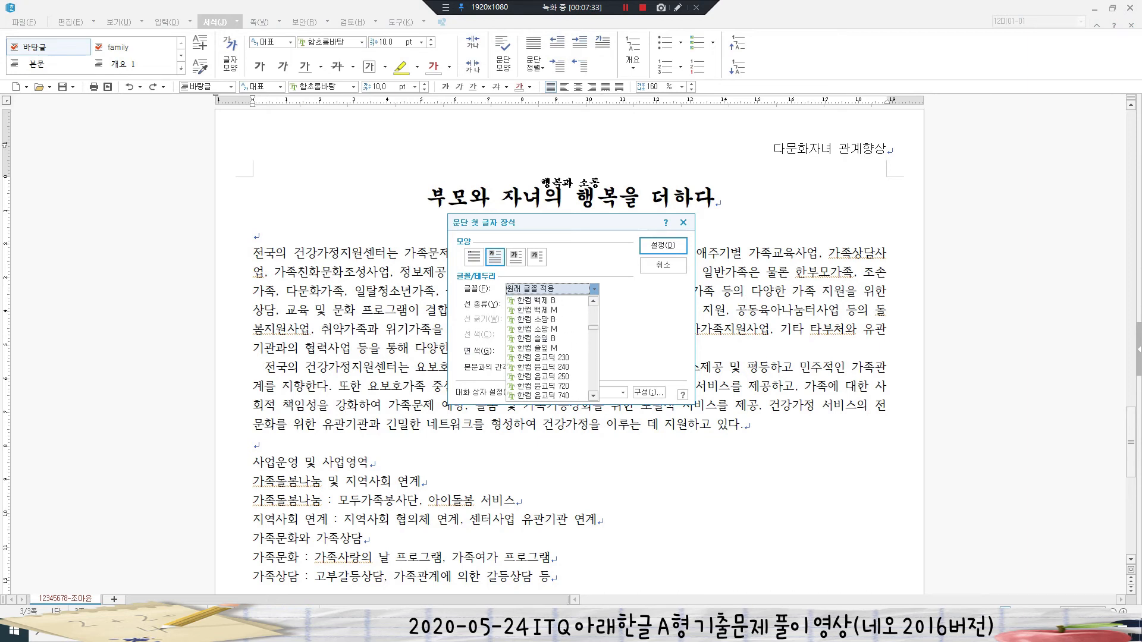
pyautogui.scroll(-1, 547, 338)
pyautogui.scroll(-1, 547, 357)
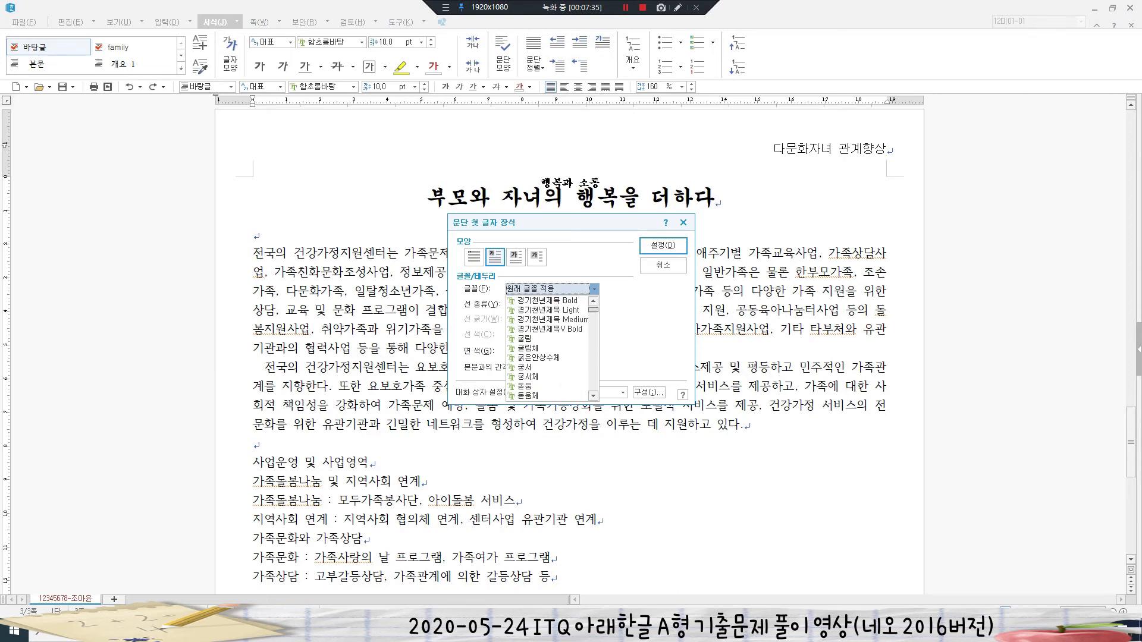
pyautogui.click(528, 366)
# - Give the drop cap a yellow Office-theme fill and apply it
pyautogui.click(535, 353)
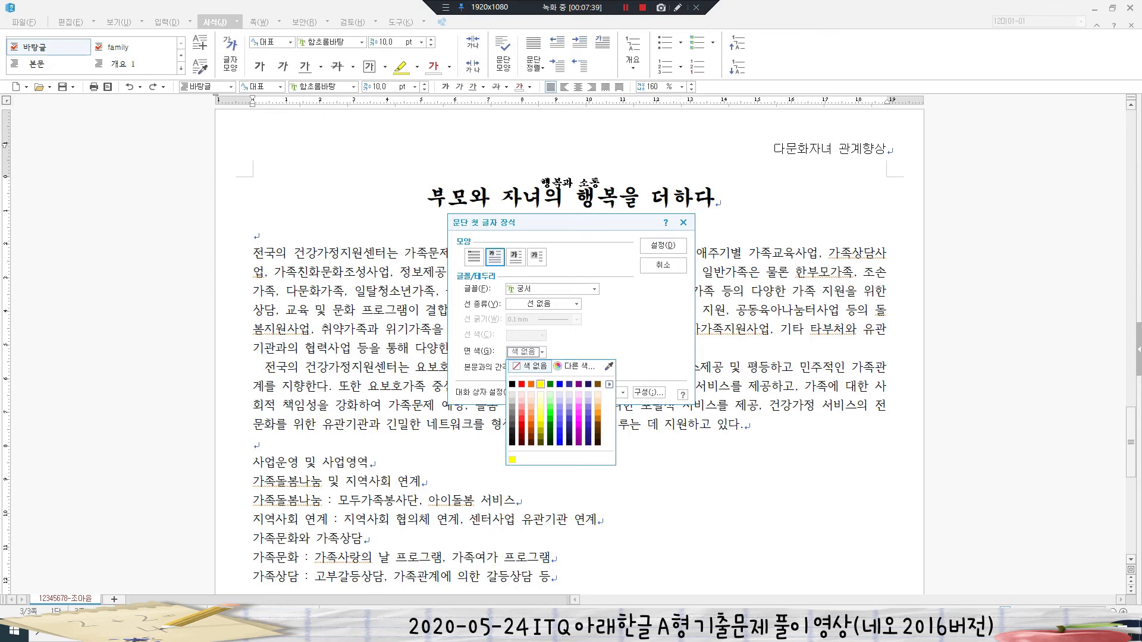
pyautogui.click(540, 384)
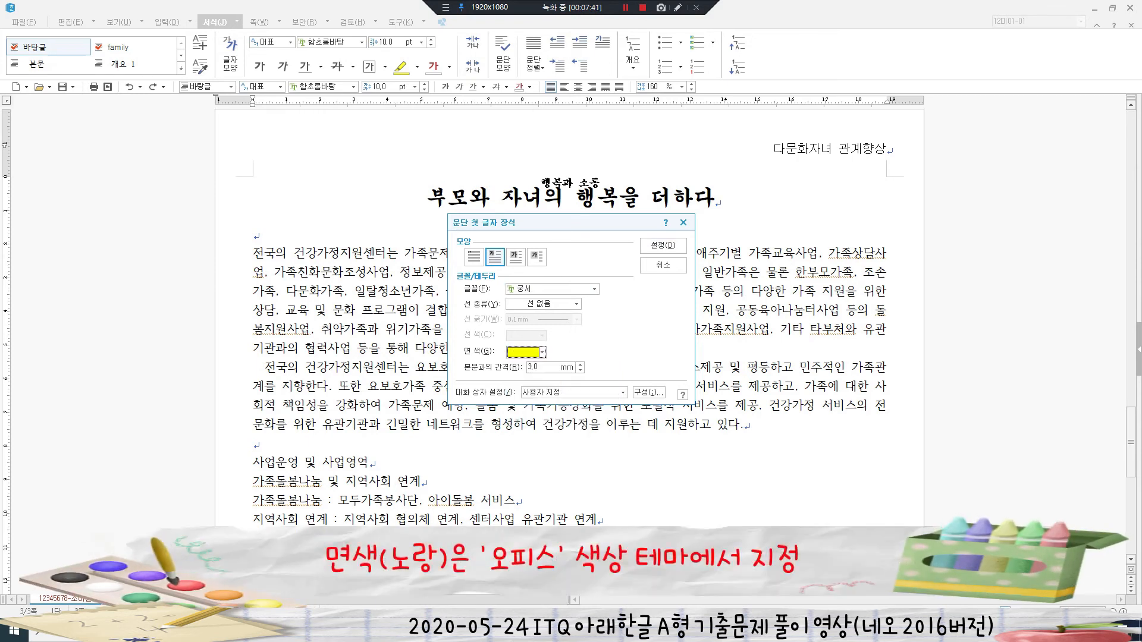
pyautogui.click(542, 352)
pyautogui.click(609, 385)
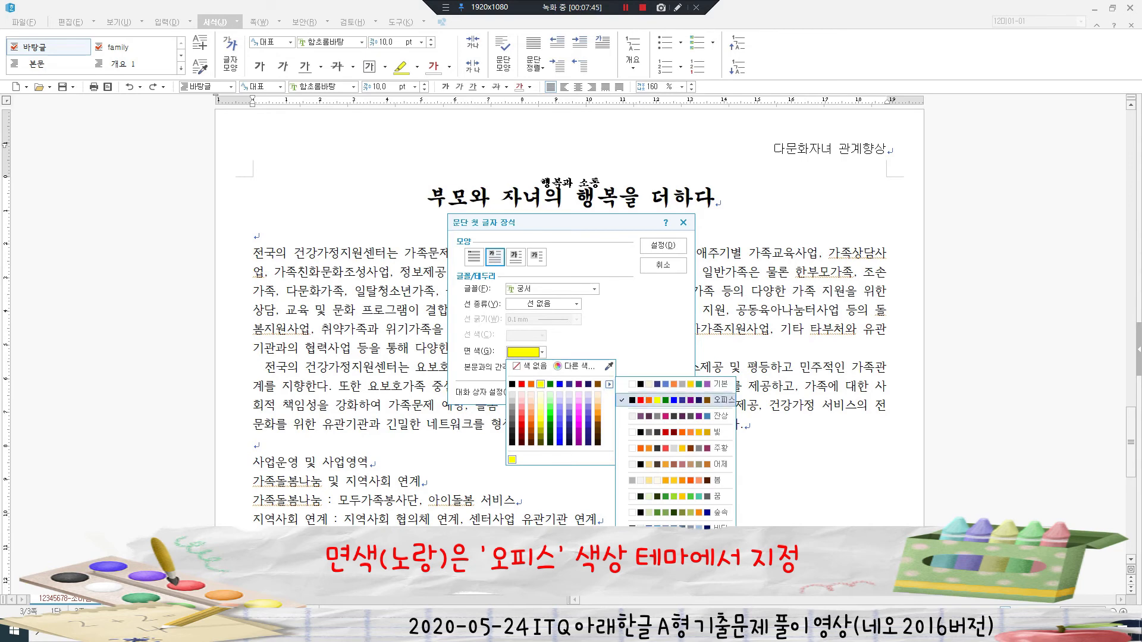
pyautogui.click(678, 400)
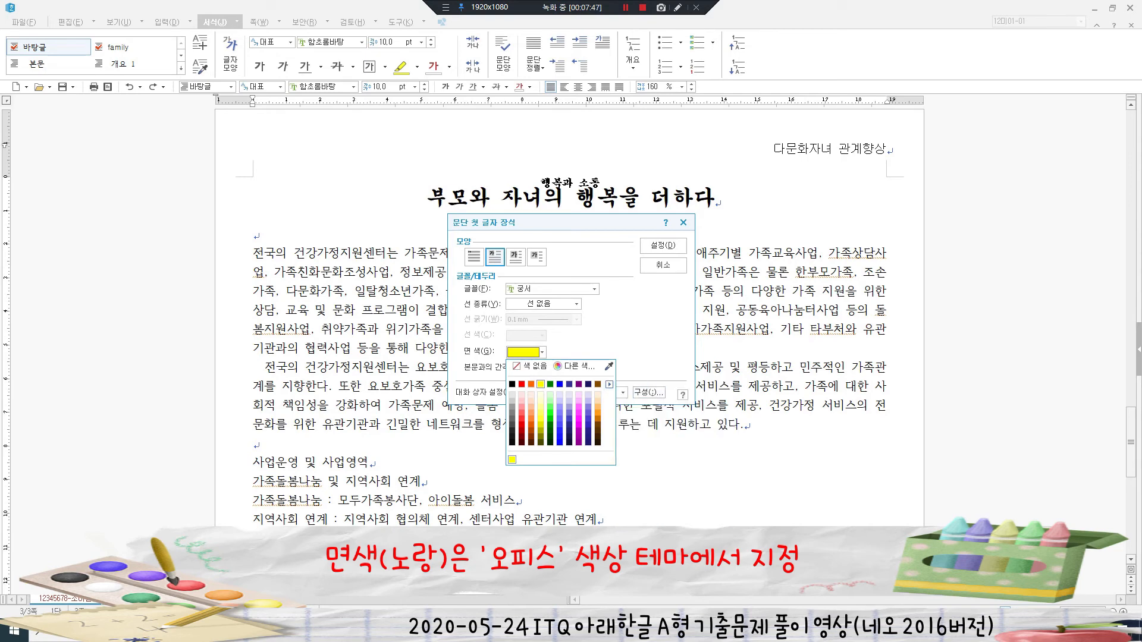
pyautogui.click(540, 384)
pyautogui.click(663, 245)
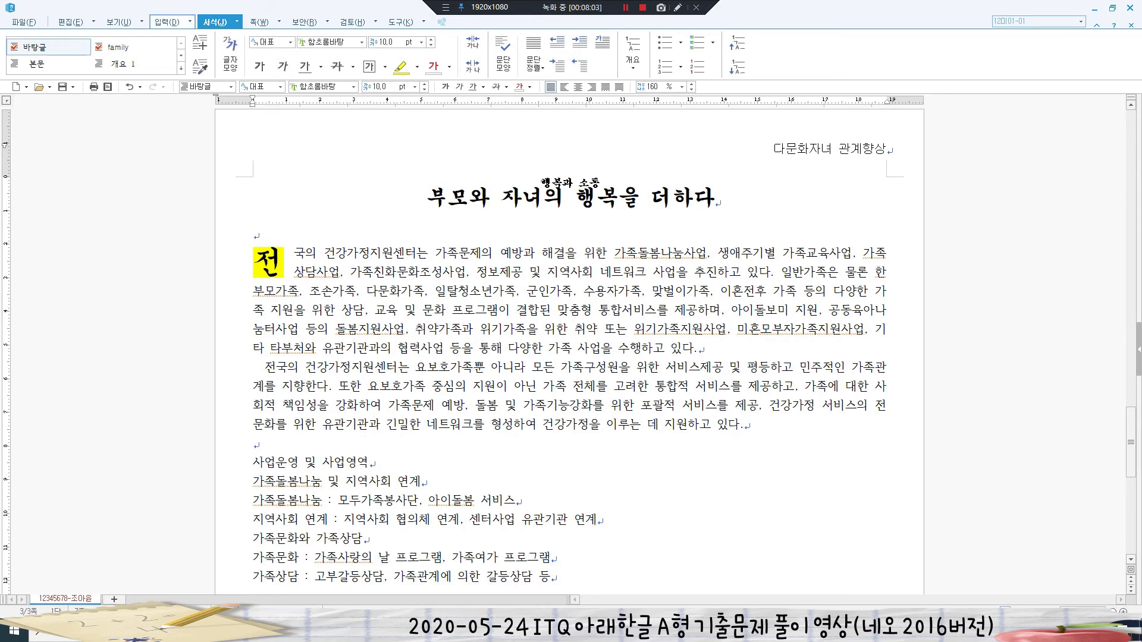
pyautogui.click(167, 22)
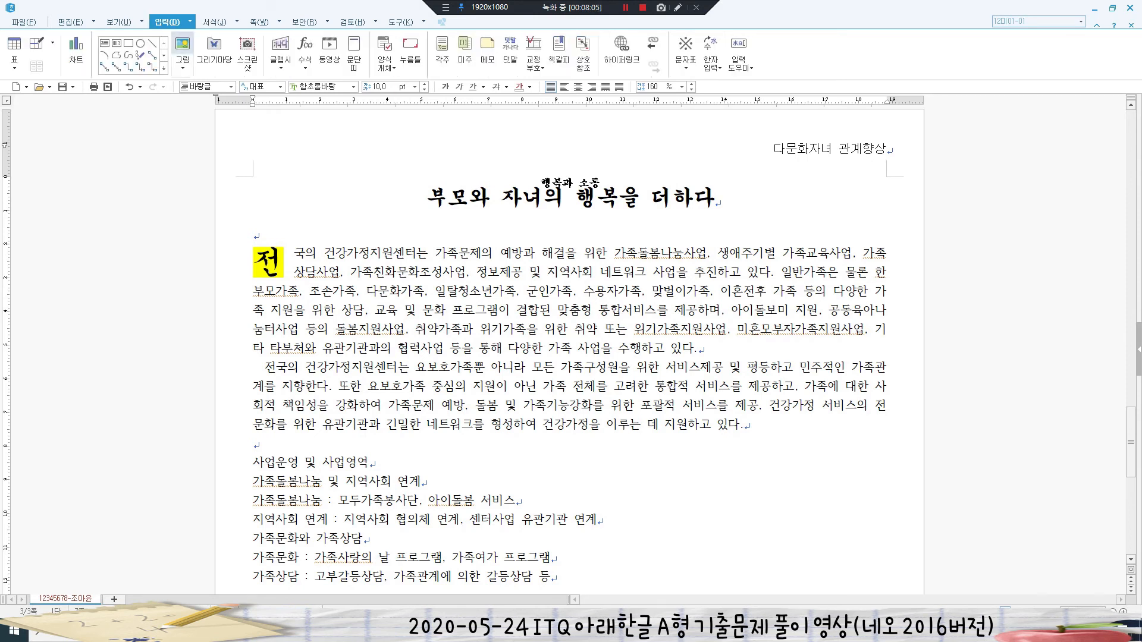
# - Add a ㉮-style footnote reading '아이돌봄지원사업 구분 : 시간제 서비스, 영아종일제, 특별서비스'
pyautogui.click(442, 52)
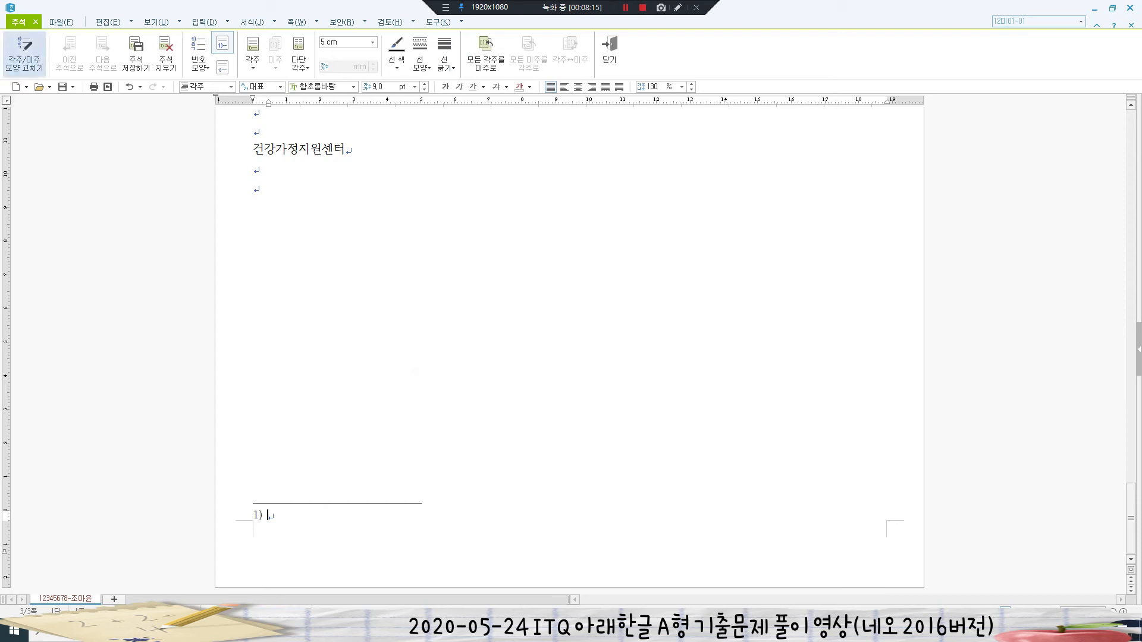
pyautogui.click(24, 52)
pyautogui.click(536, 206)
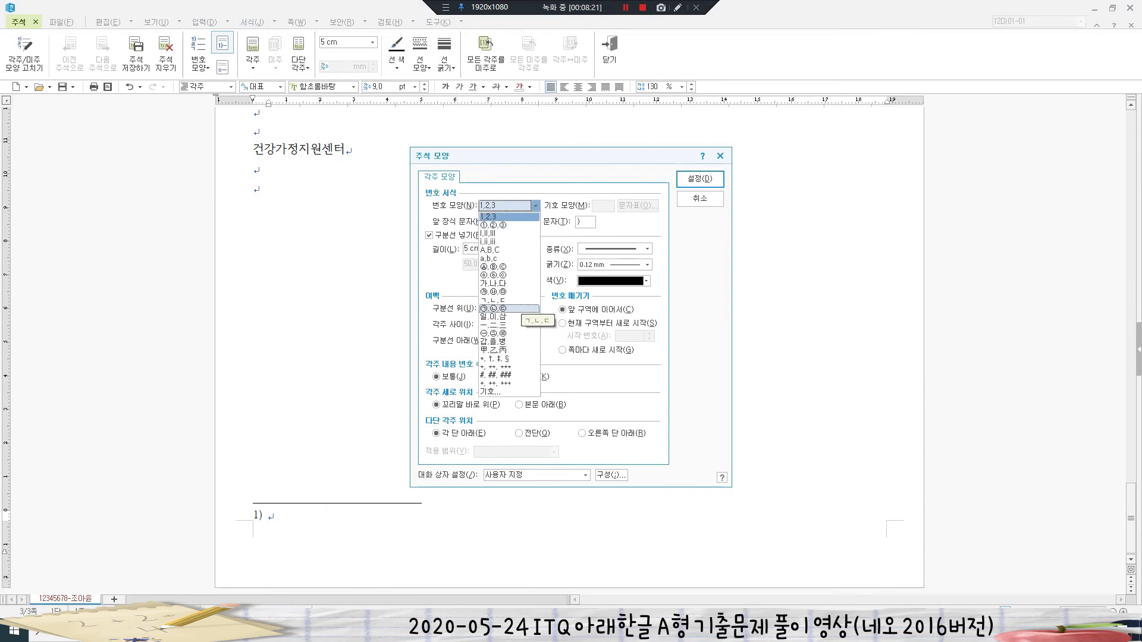
pyautogui.click(494, 292)
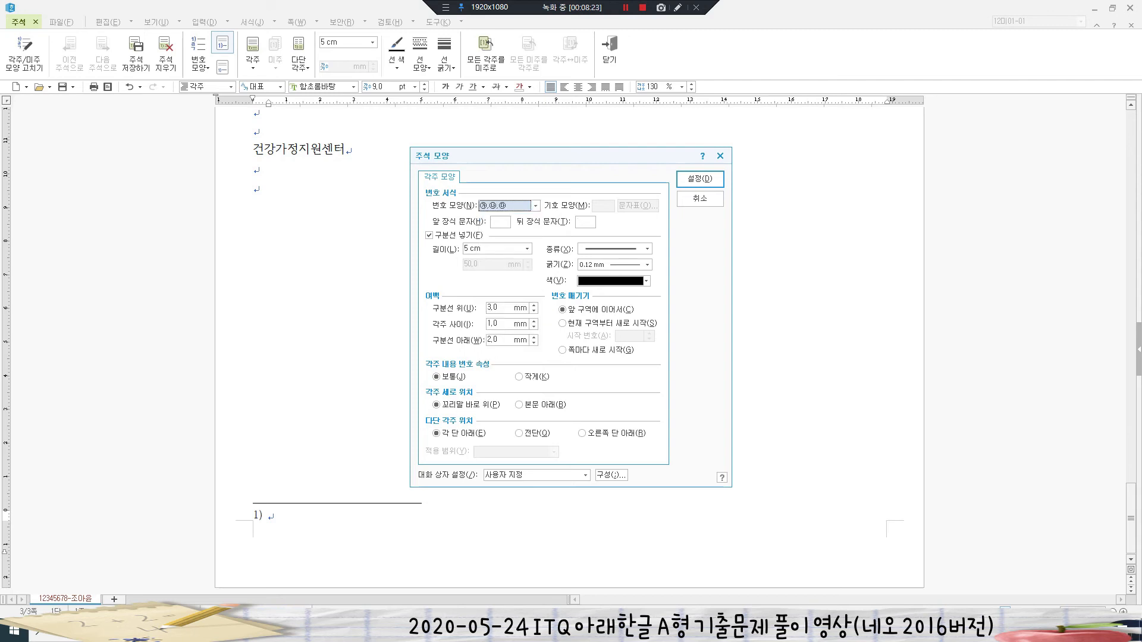
pyautogui.click(700, 179)
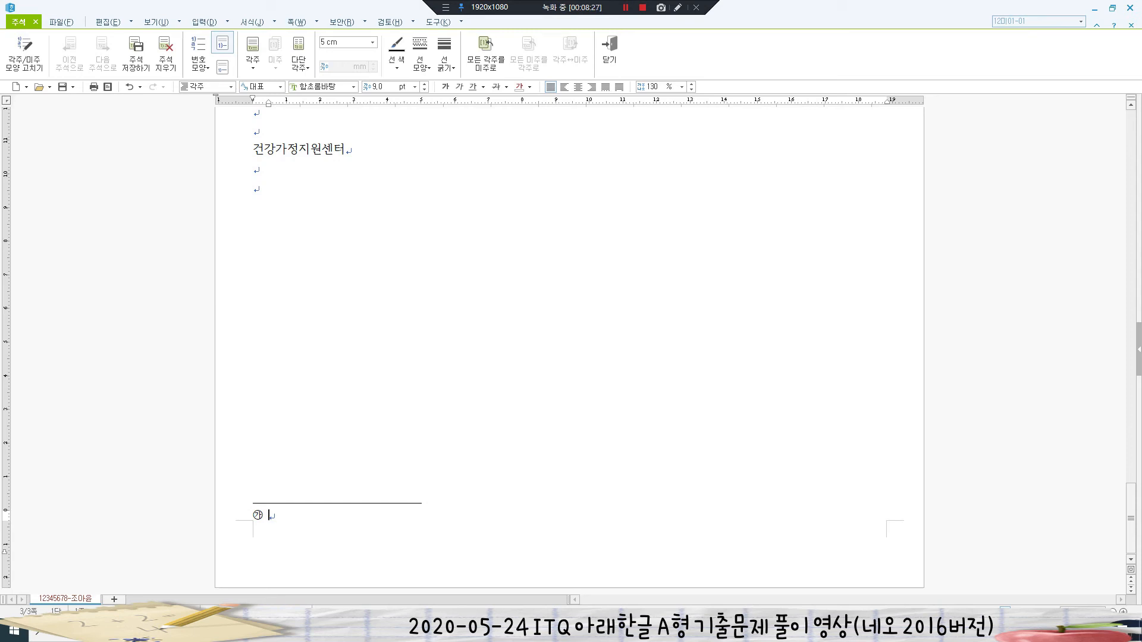
pyautogui.write('아이돌봄지원사업 구분 : 시간제 서비스, 영아종일제, 특별서비스')
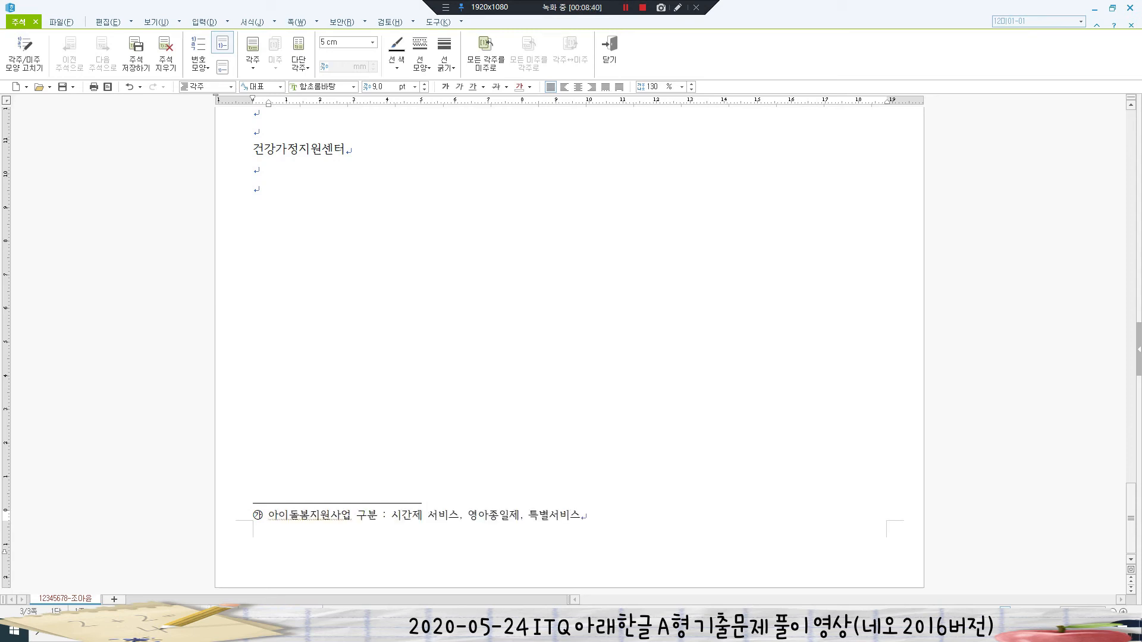
pyautogui.hotkey('shift', 'Escape')
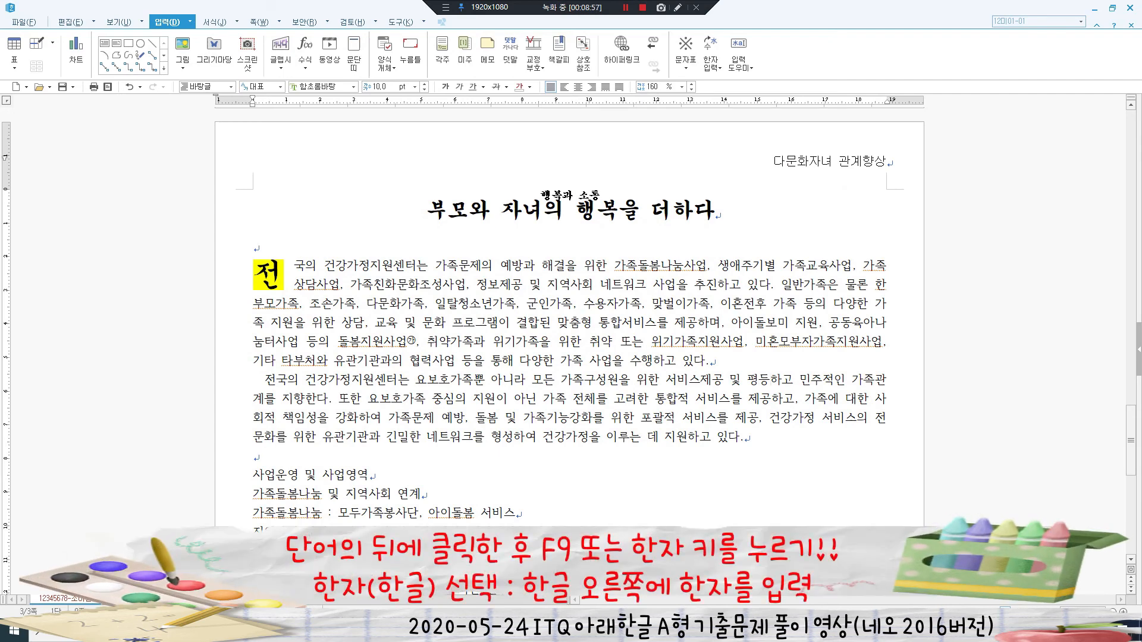
# - Convert 평등 to 평등(平等) with the hanja in brackets
pyautogui.press('F9')
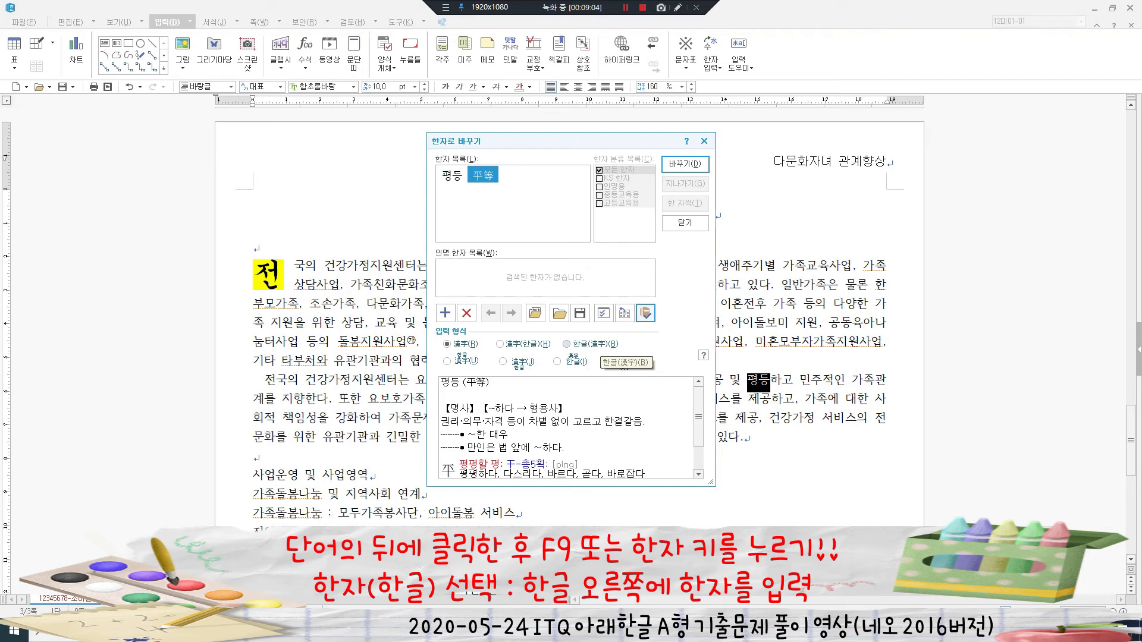
pyautogui.click(591, 344)
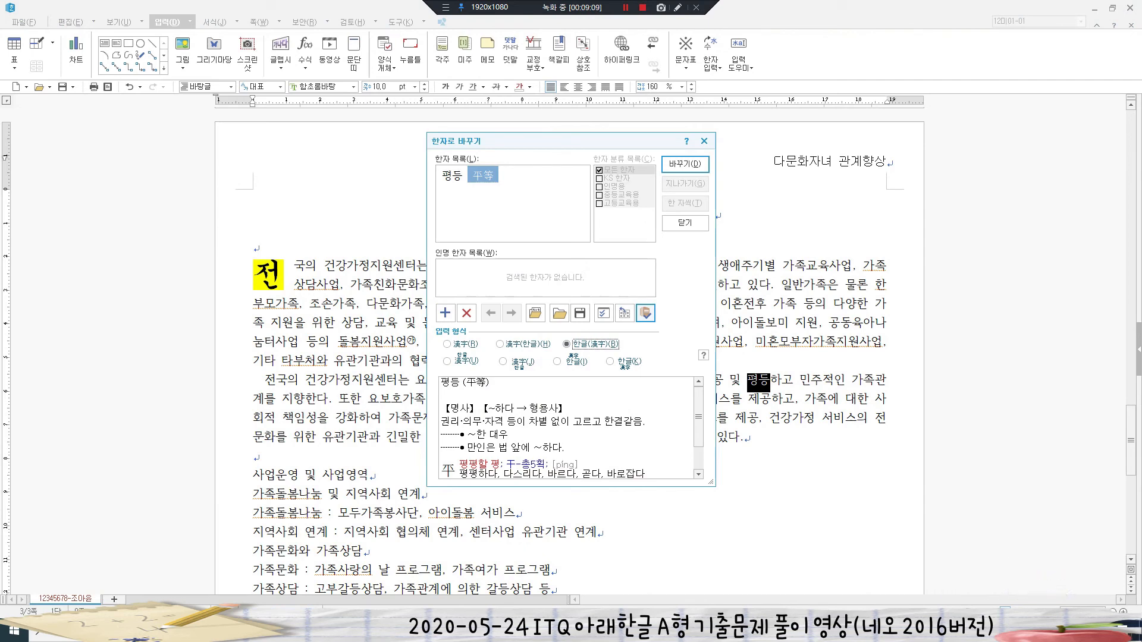
pyautogui.press('Return')
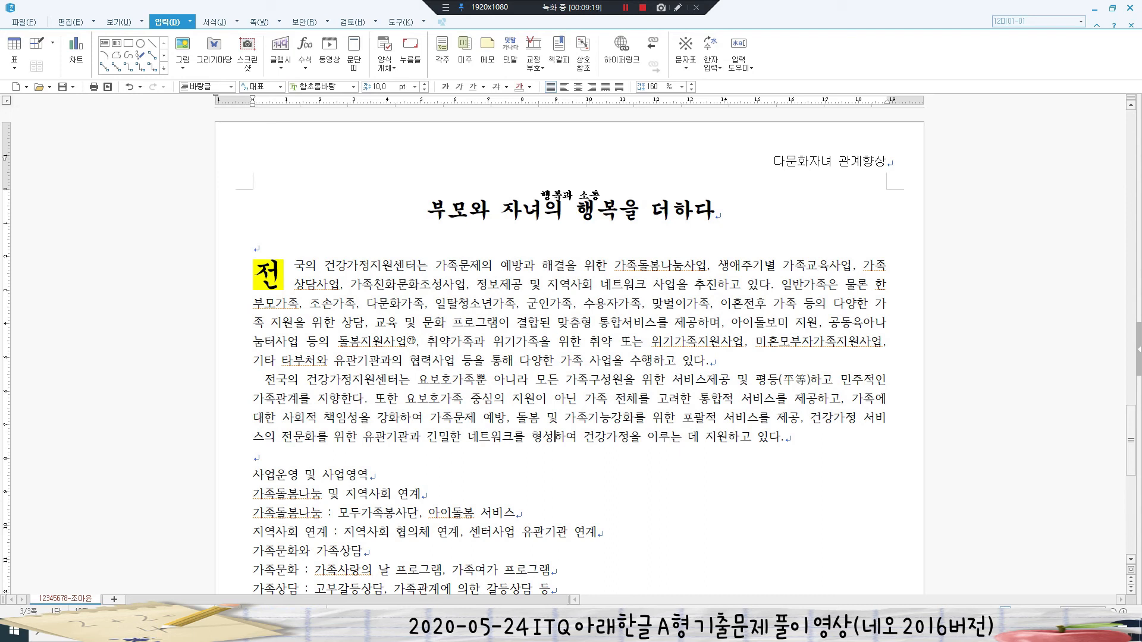
# - Convert 형성 to 형성(形成) using the 形成 hanja
pyautogui.press('F9')
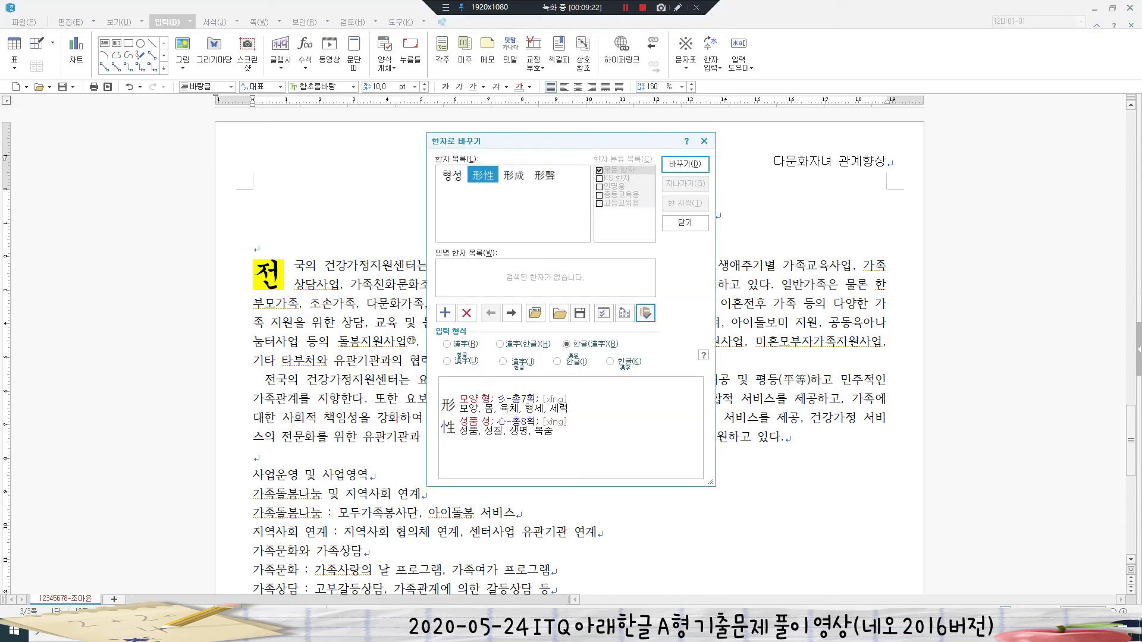
pyautogui.click(514, 176)
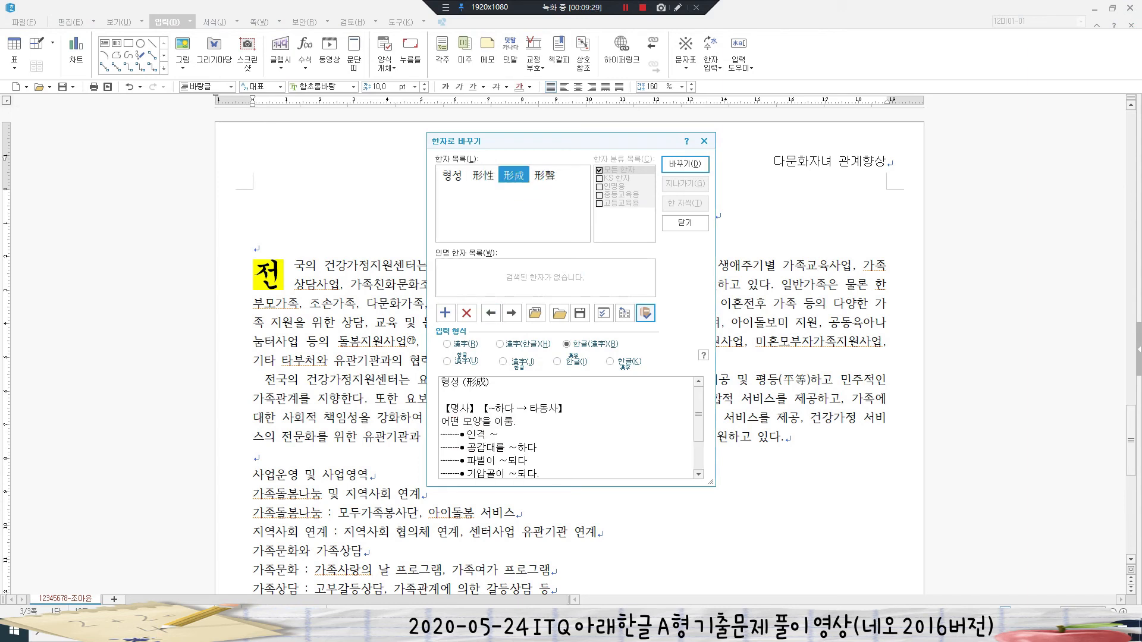
pyautogui.press('Return')
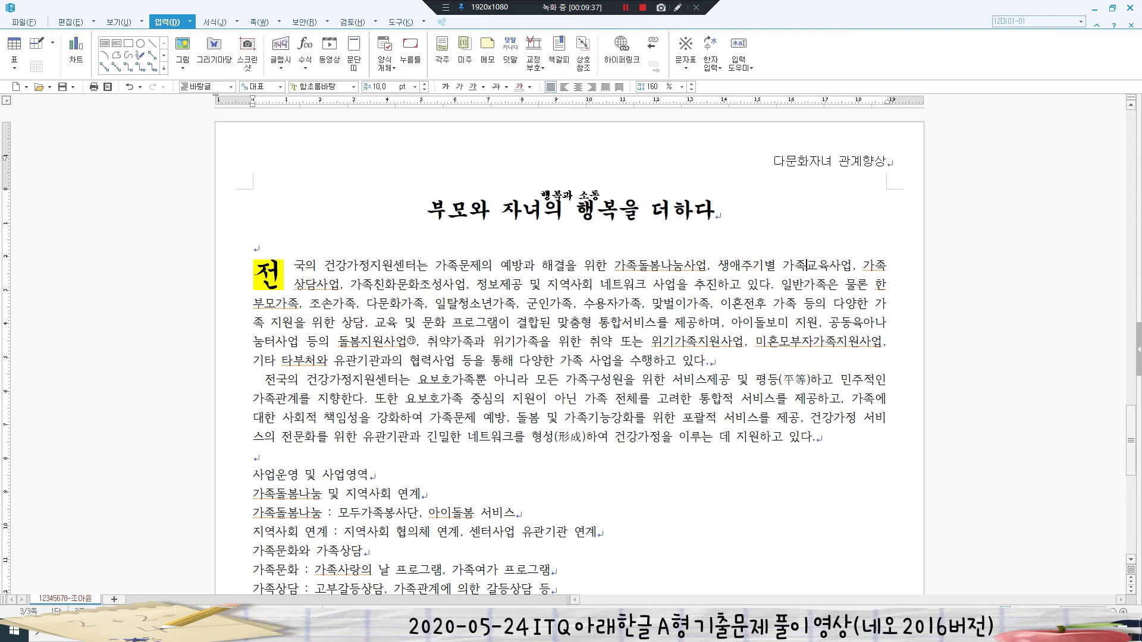
# - Insert the 그림5 image from the 문서\ITQ\Picture folder
pyautogui.click(182, 48)
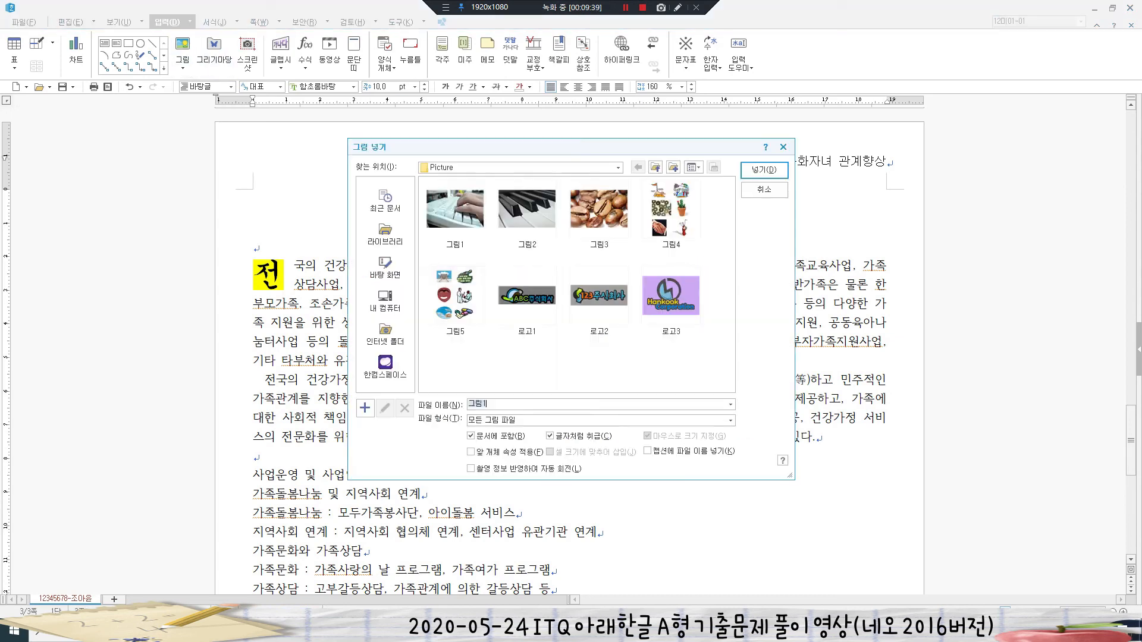
pyautogui.click(385, 235)
pyautogui.doubleClick(456, 212)
pyautogui.click(527, 211)
pyautogui.doubleClick(527, 212)
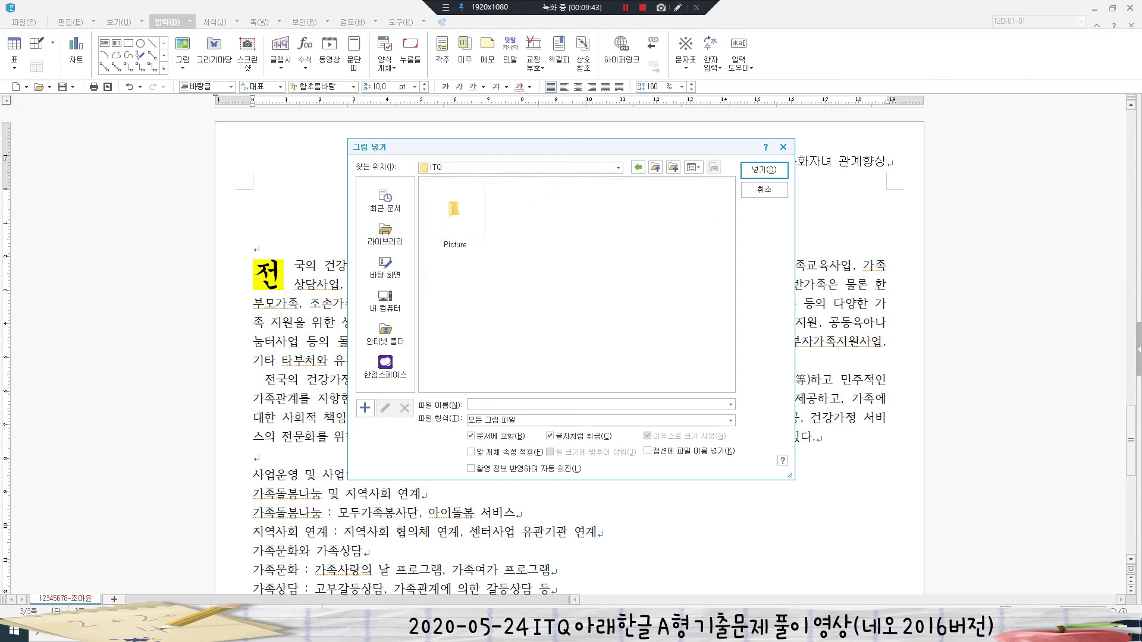
pyautogui.doubleClick(455, 211)
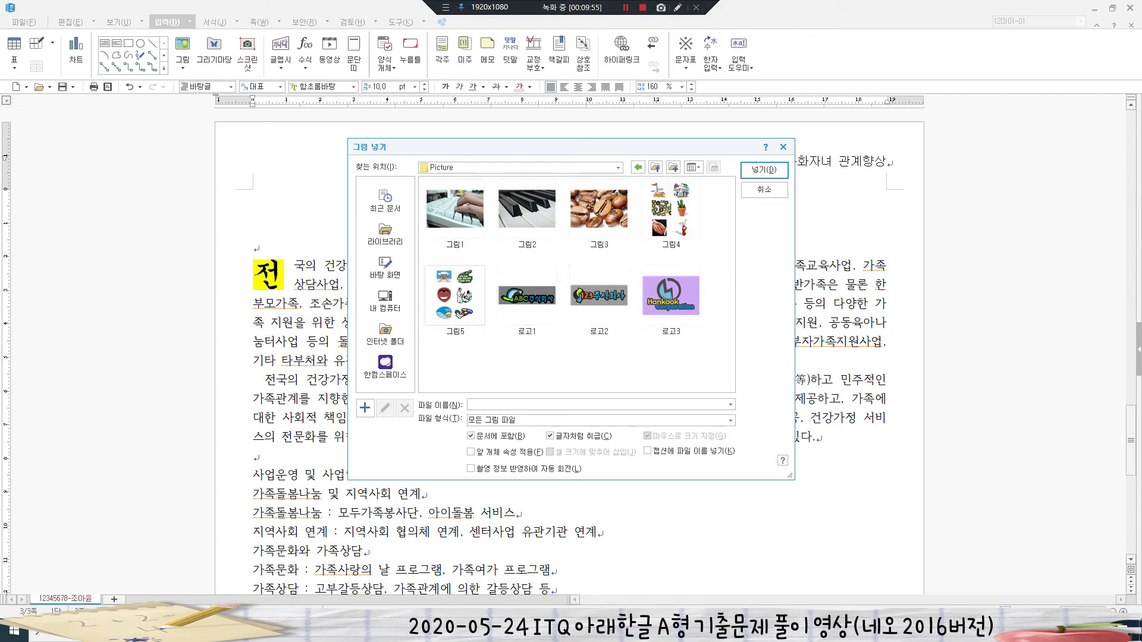
pyautogui.click(455, 296)
pyautogui.click(763, 170)
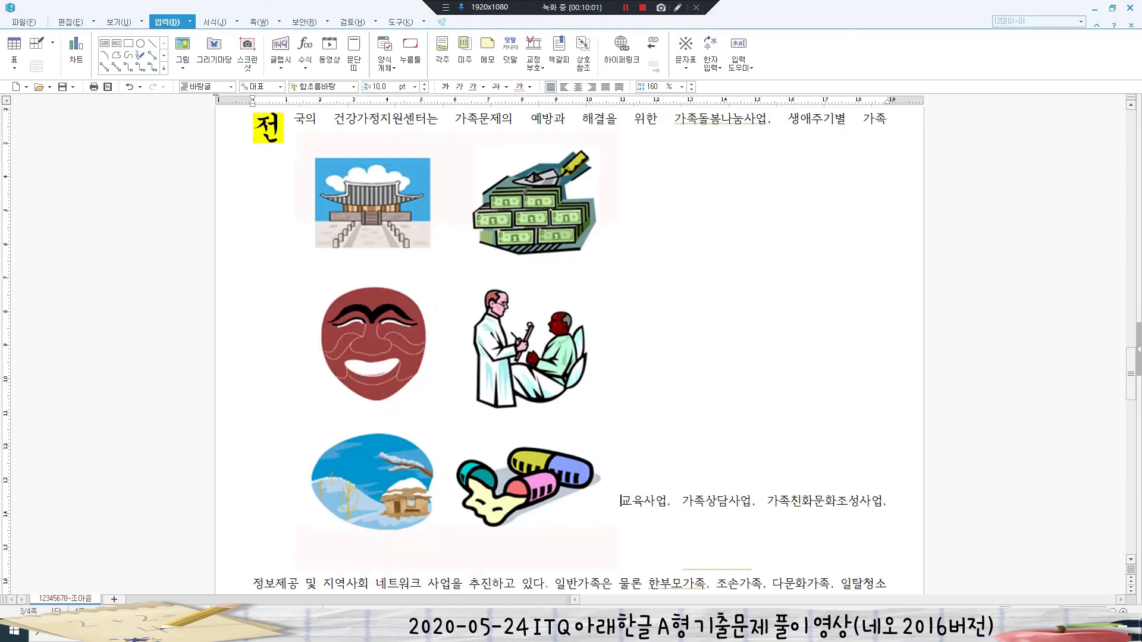
# - Crop the picture's left, bottom and top away, leaving only the doctor image
pyautogui.click(457, 351)
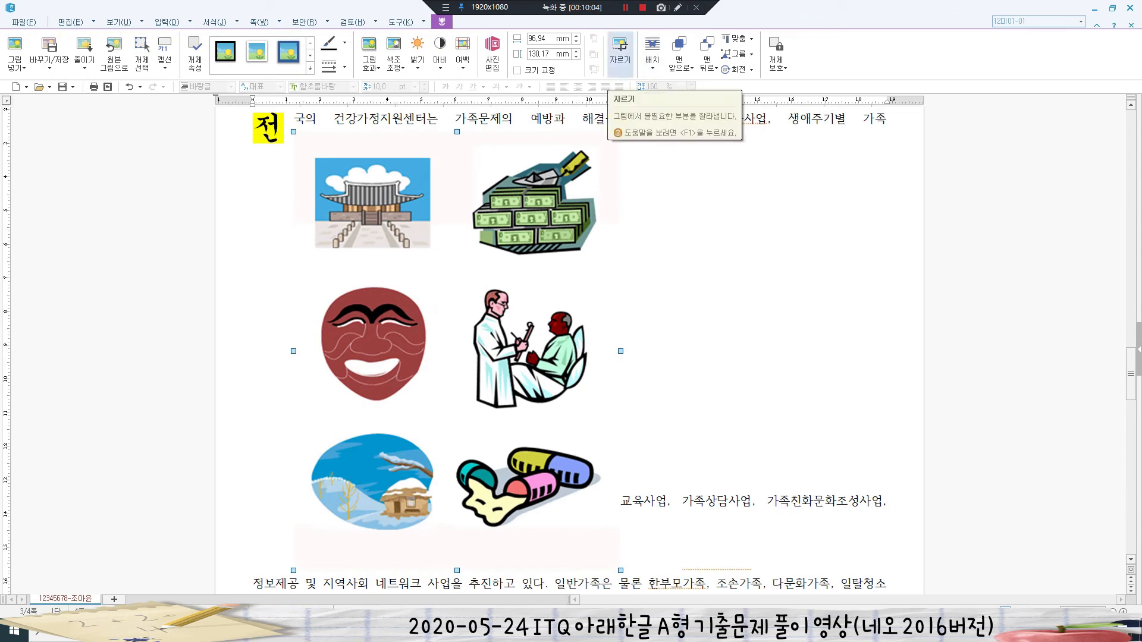
pyautogui.click(620, 53)
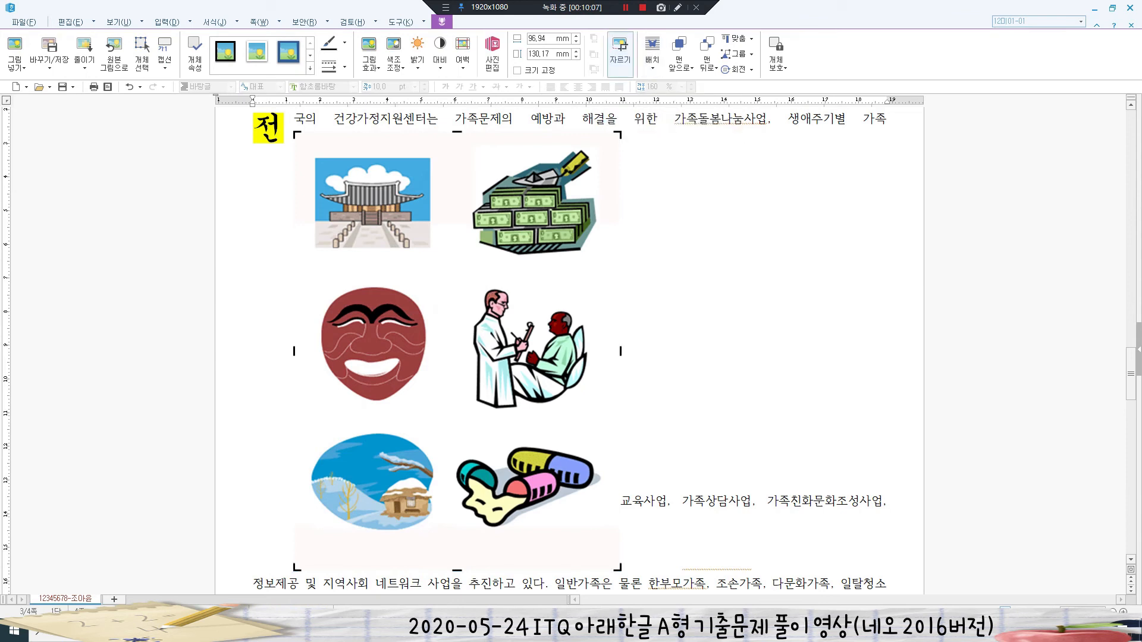
pyautogui.moveTo(294, 351); pyautogui.dragTo(449, 351)
pyautogui.moveTo(464, 568); pyautogui.dragTo(464, 419)
pyautogui.moveTo(463, 133); pyautogui.dragTo(438, 272)
pyautogui.click(529, 264)
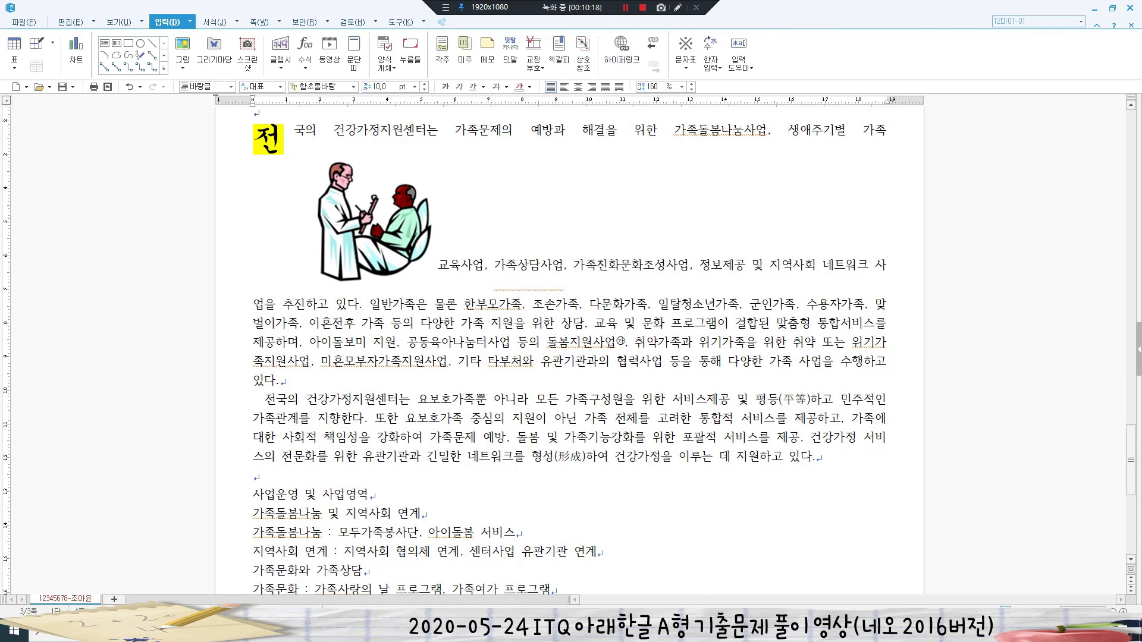
# - Set the picture to 40 × 40 mm, size locked, floating, with a 2 mm left margin
pyautogui.doubleClick(366, 223)
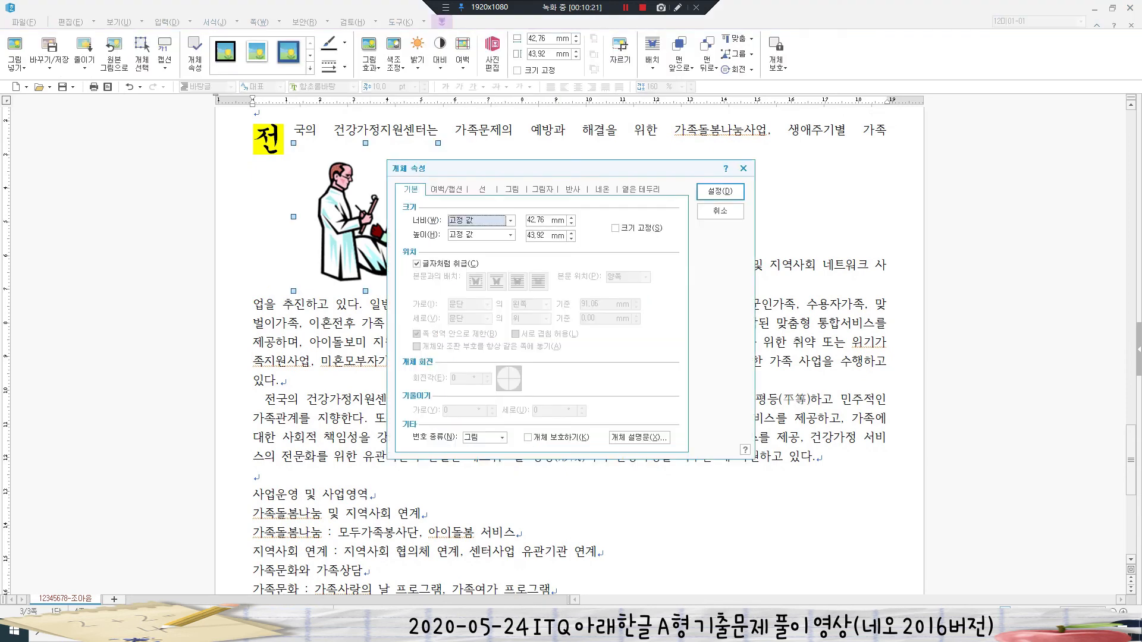
pyautogui.press('Tab')
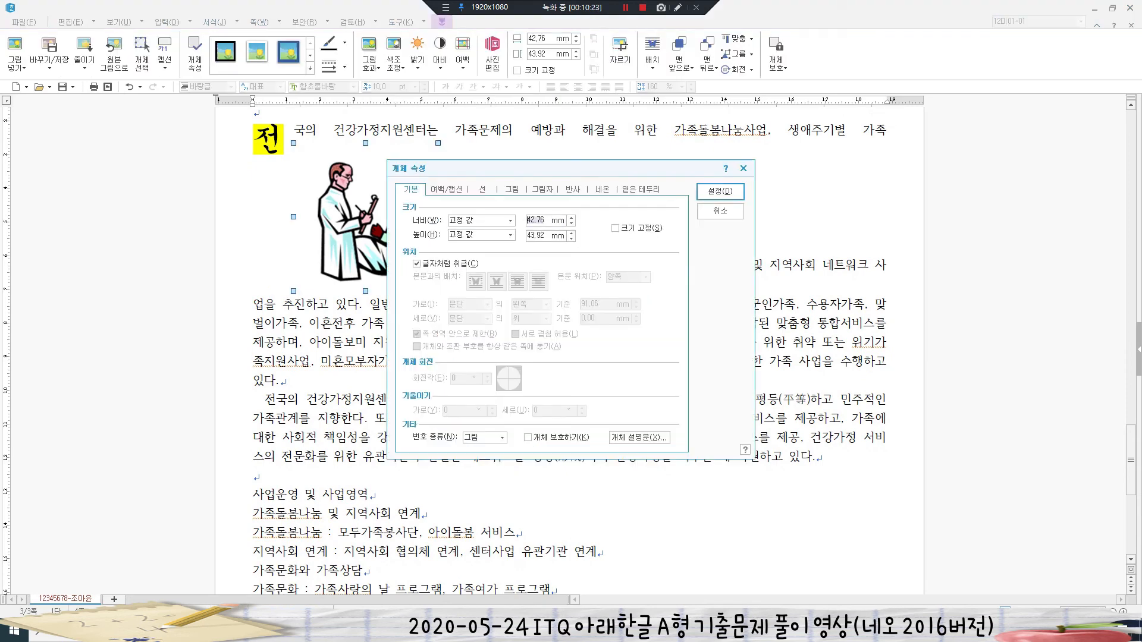
pyautogui.write('40')
pyautogui.press('Tab')
pyautogui.write('4')
pyautogui.hotkey('alt', 's')
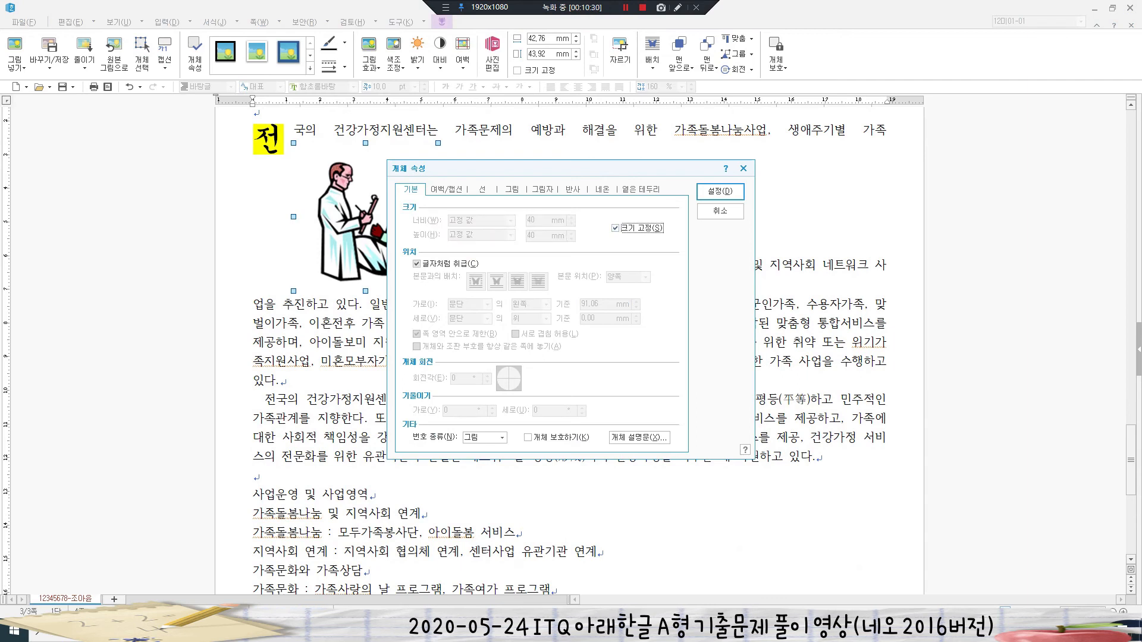
pyautogui.hotkey('alt', 'c')
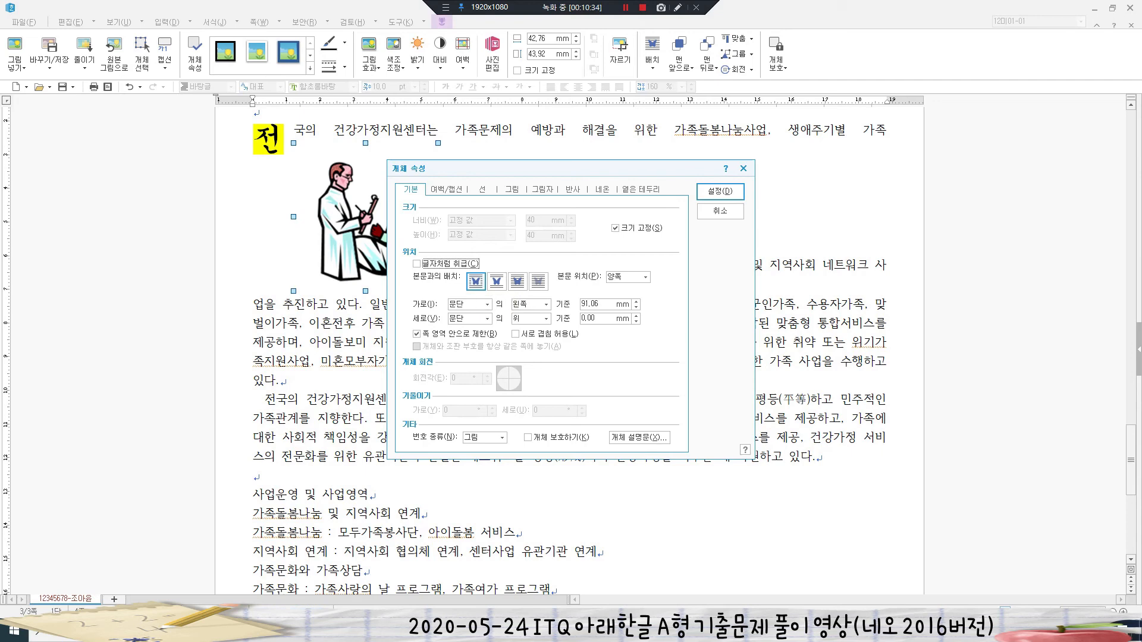
pyautogui.hotkey('ctrl', 'Tab')
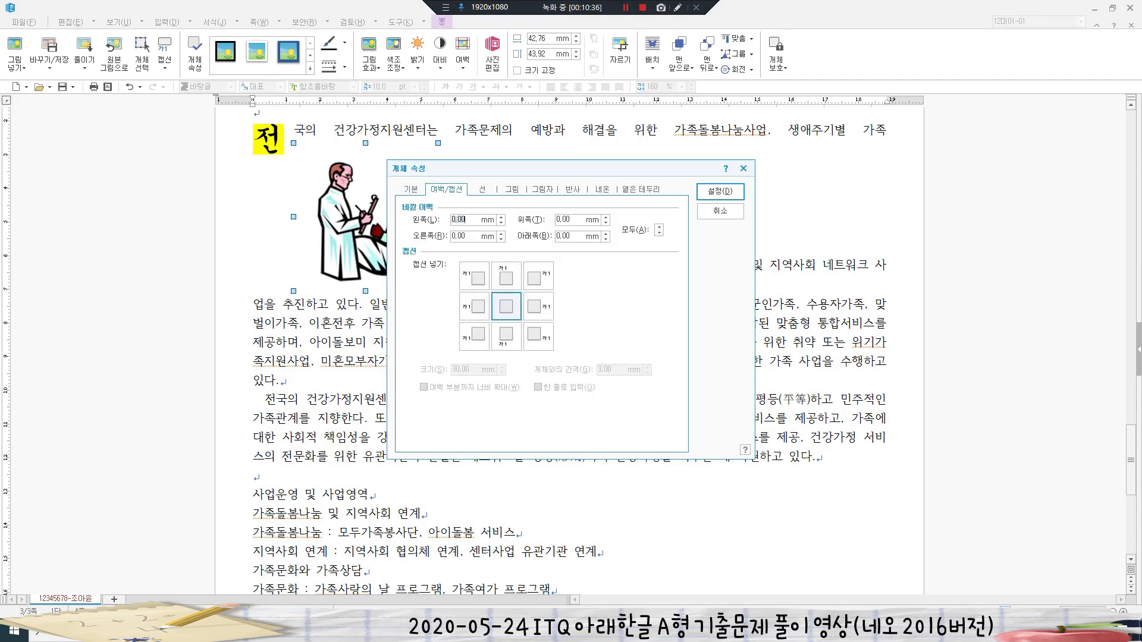
pyautogui.write('2')
pyautogui.press('Return')
# - Move the picture to the right edge of the first paragraph
pyautogui.scroll(2, 569, 345)
pyautogui.moveTo(634, 299); pyautogui.dragTo(826, 295)
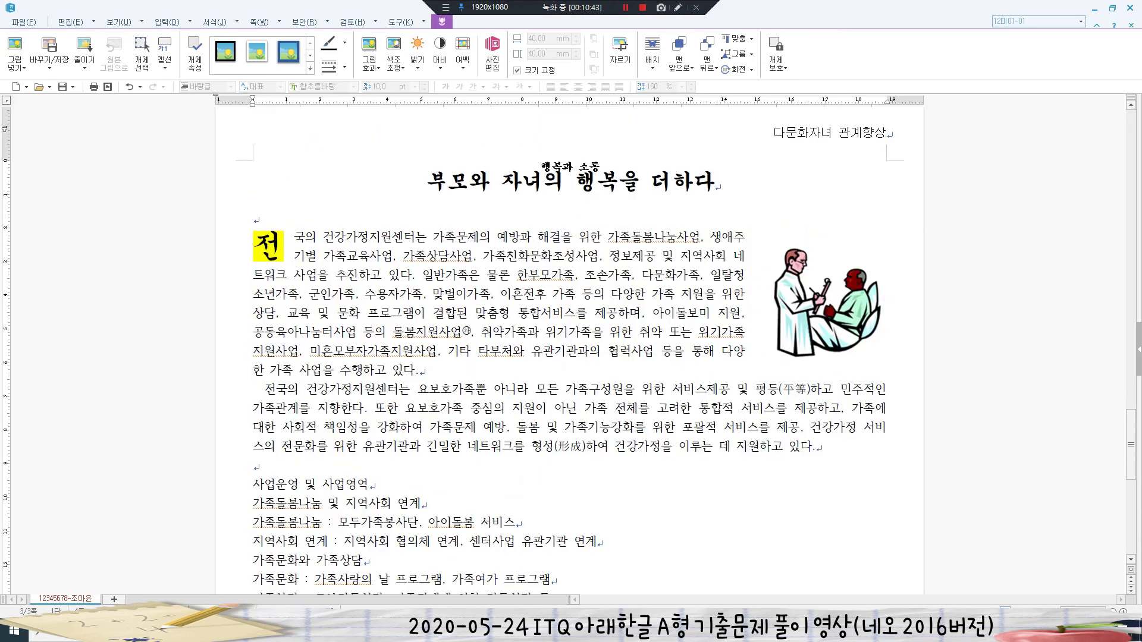
pyautogui.press('Escape')
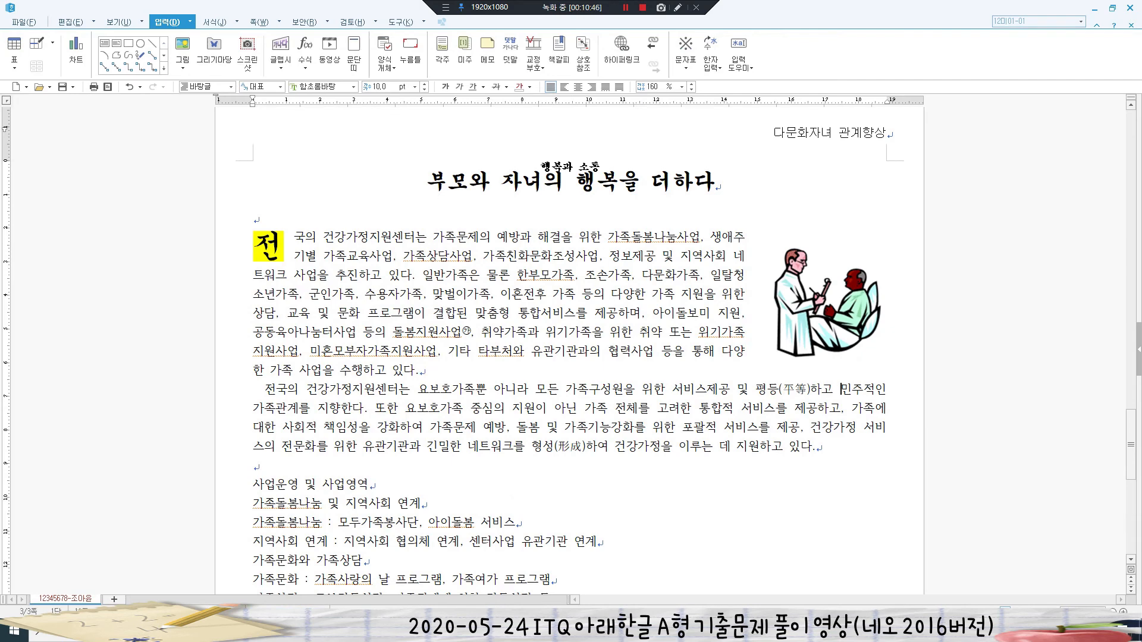
# - Insert ♣ from the Ctrl+F10 symbol chart at the heading's start and select the line
pyautogui.scroll(-3, 842, 389)
pyautogui.scroll(-2, 842, 389)
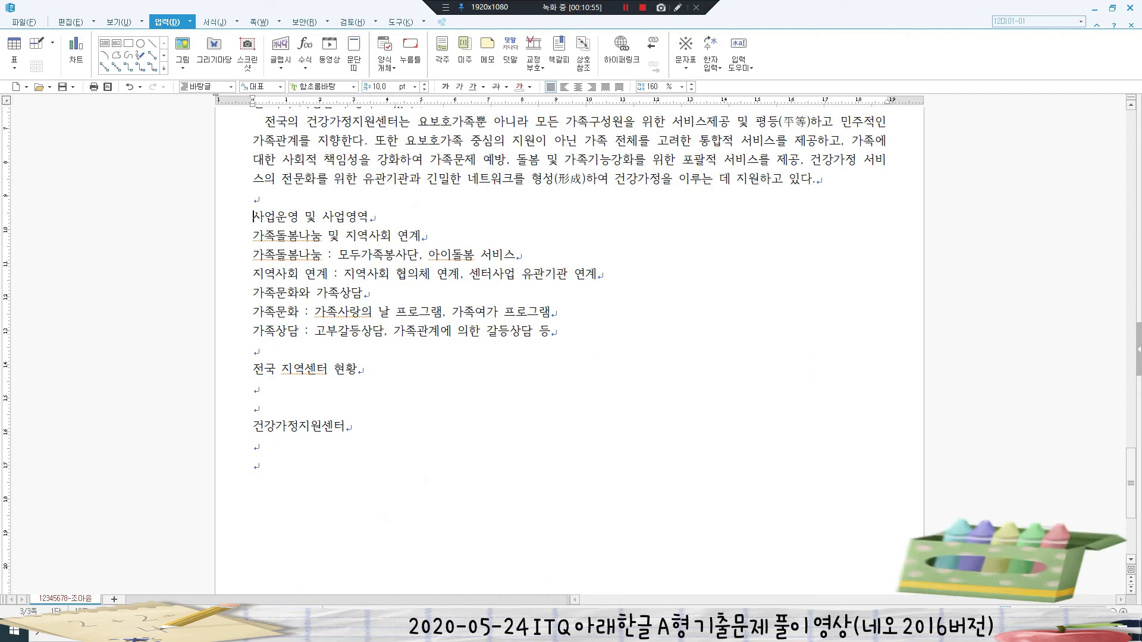
pyautogui.hotkey('ctrl', 'F10')
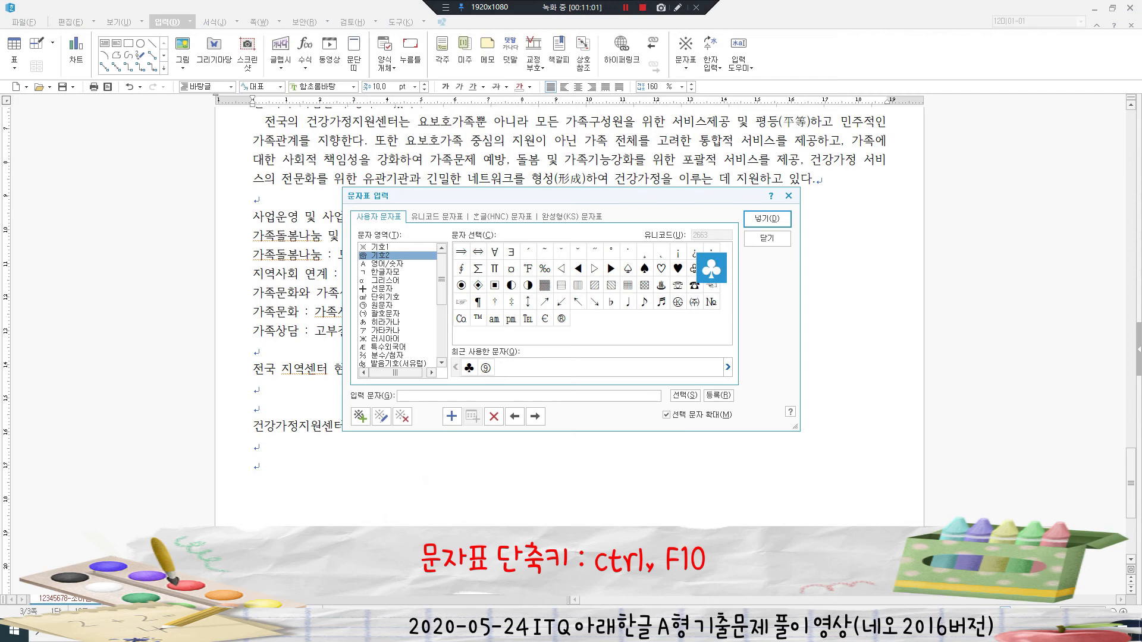
pyautogui.press('Return')
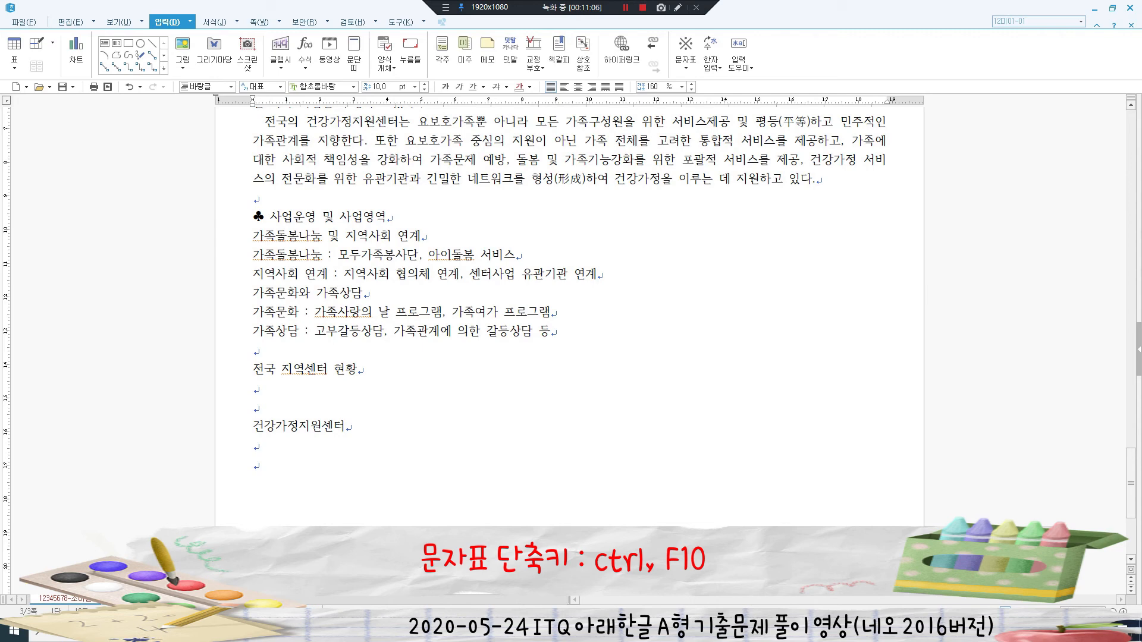
pyautogui.hotkey('shift', 'Right')
pyautogui.hotkey('shift', 'Right')
pyautogui.hotkey('shift', 'Right')
pyautogui.hotkey('shift', 'Right')
pyautogui.hotkey('shift', 'Right')
pyautogui.hotkey('shift', 'Right')
pyautogui.hotkey('shift', 'Right')
pyautogui.hotkey('shift', 'Right')
pyautogui.hotkey('shift', 'Right')
pyautogui.hotkey('shift', 'Right')
pyautogui.hotkey('shift', 'Right')
pyautogui.hotkey('shift', 'Right')
pyautogui.hotkey('shift', 'Right')
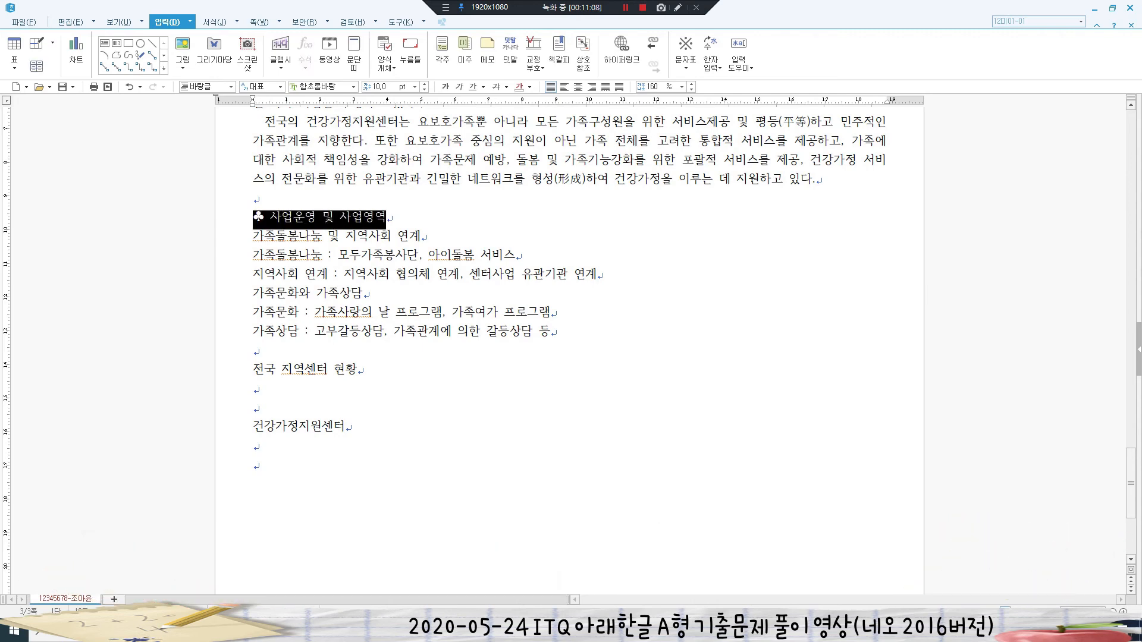
# - Set the ♣ heading line to 돋움 18 pt
pyautogui.click(329, 87)
pyautogui.write('돋움')
pyautogui.press('Return')
pyautogui.click(381, 87)
pyautogui.write('18')
pyautogui.press('Return')
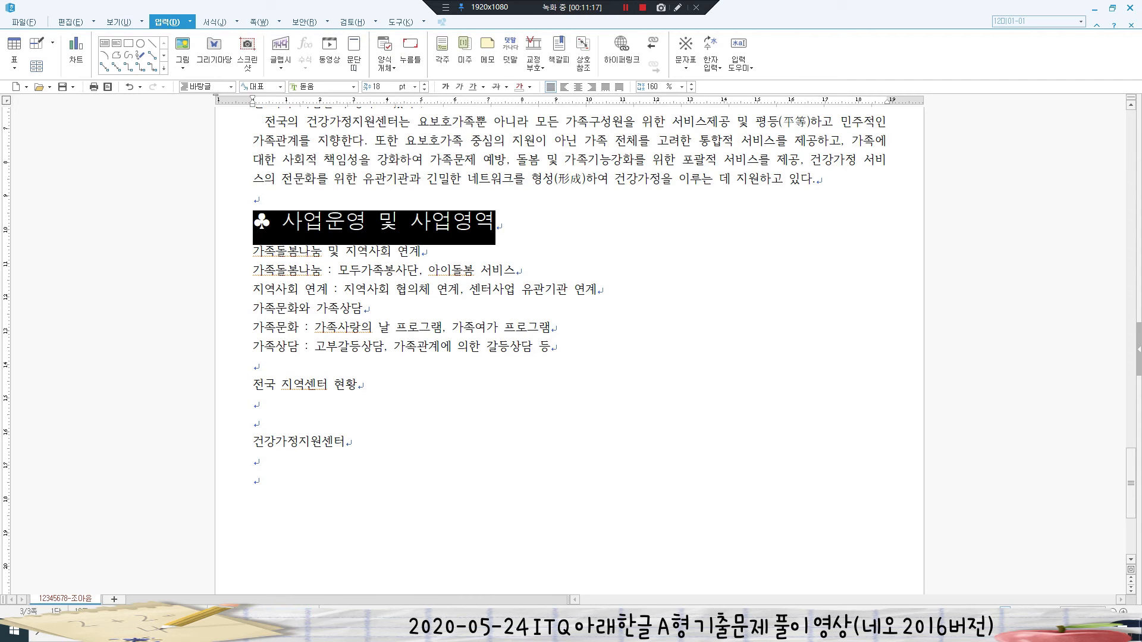
pyautogui.click(337, 289)
# - Give the heading words, excluding ♣, blue shading and white text
pyautogui.moveTo(282, 221); pyautogui.dragTo(495, 223)
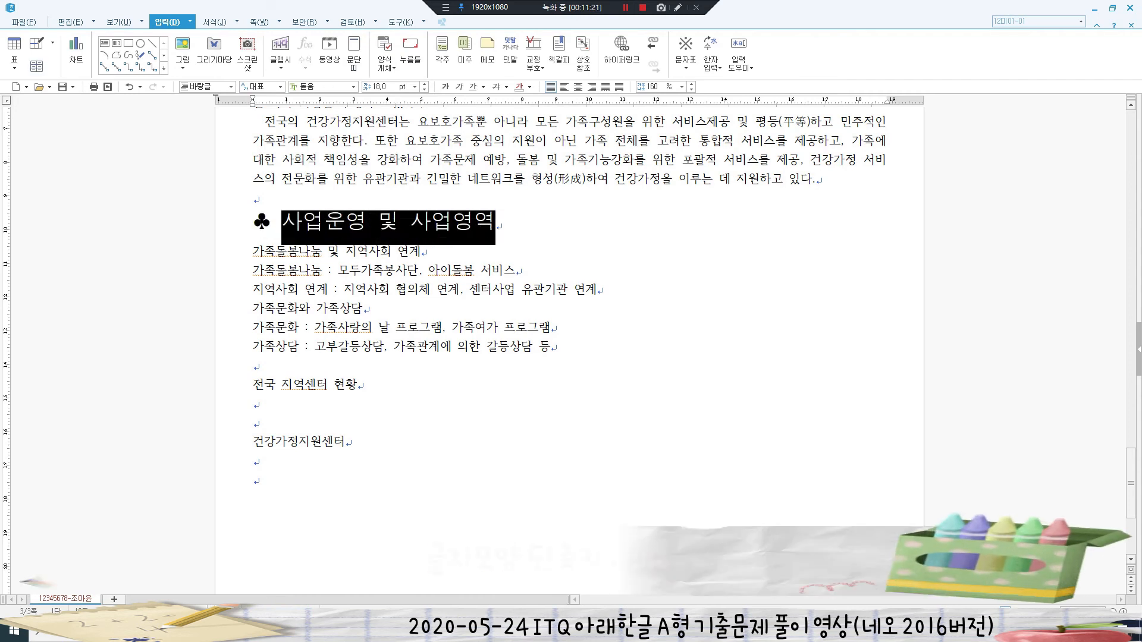
pyautogui.hotkey('alt', 'l')
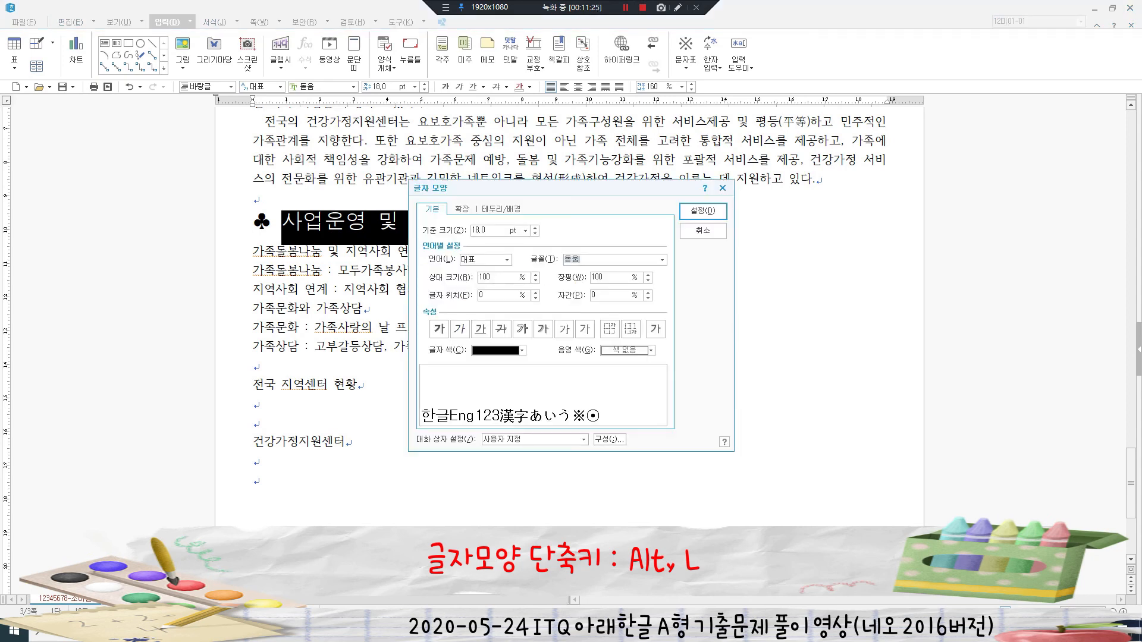
pyautogui.click(651, 351)
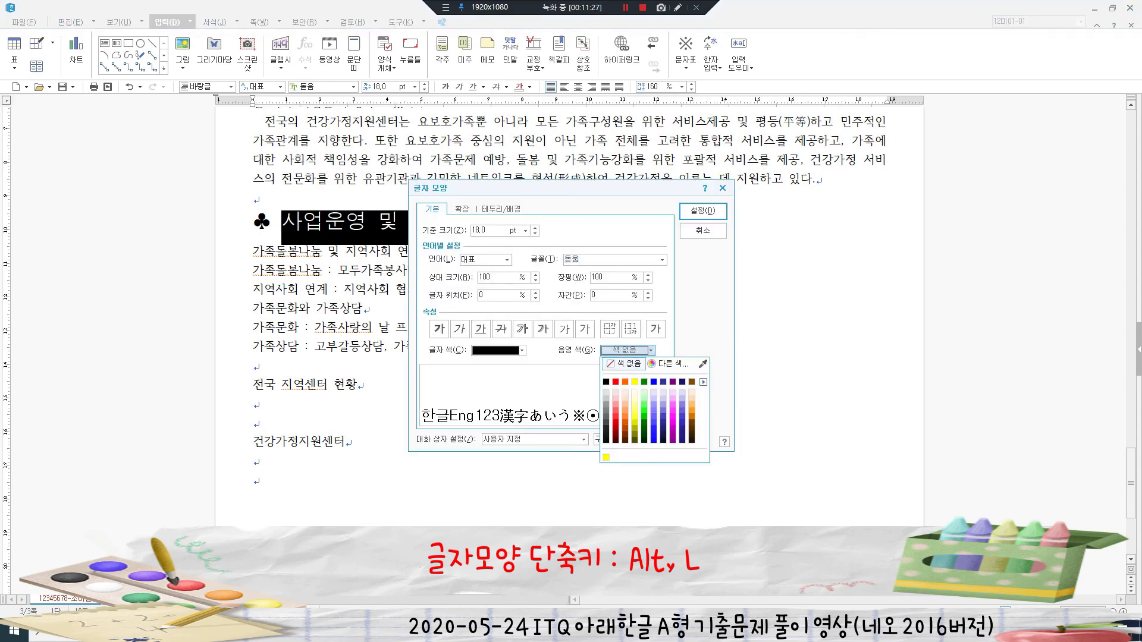
pyautogui.click(654, 382)
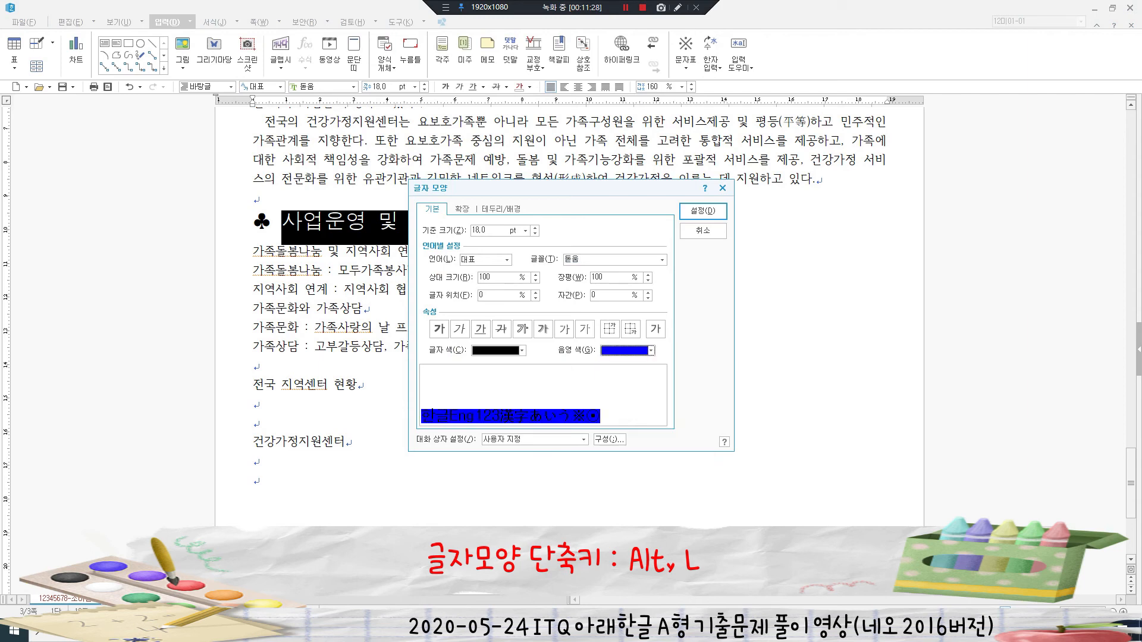
pyautogui.click(522, 350)
pyautogui.click(477, 382)
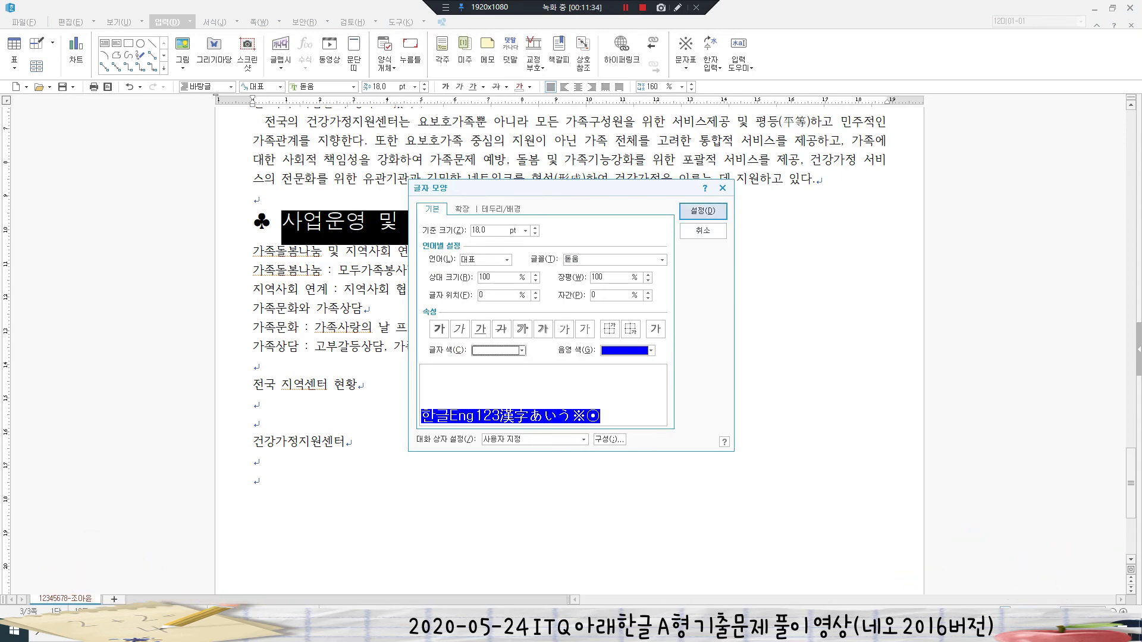
pyautogui.click(703, 211)
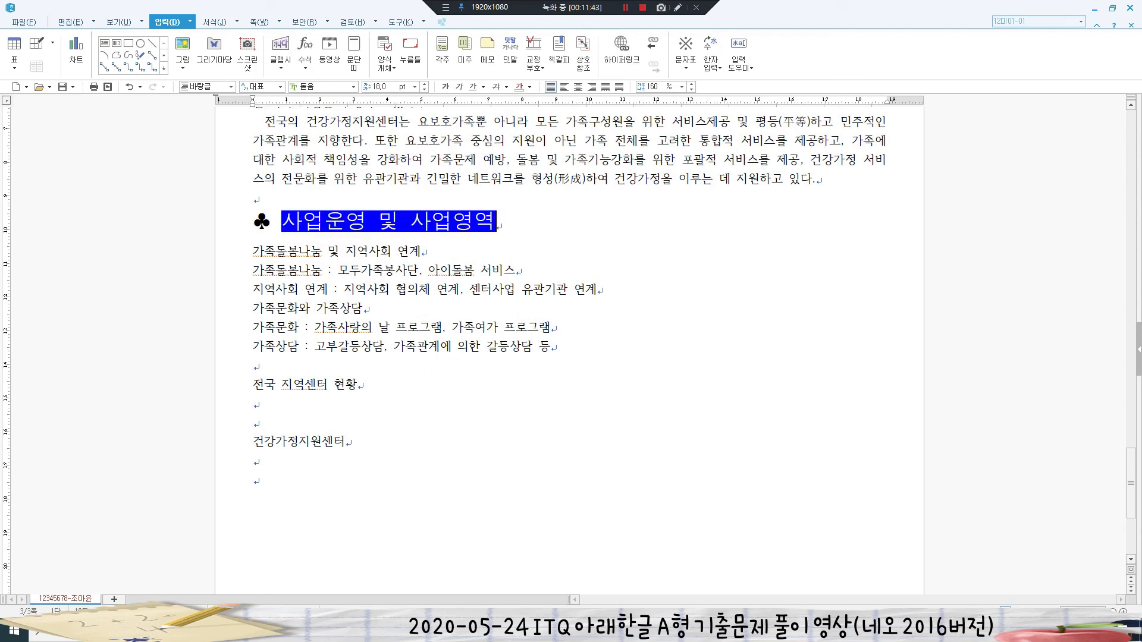
# - Apply the 1.가. numbering style to the six lines, with level 1 as 가,나,다, width 20, right-aligned
pyautogui.moveTo(254, 252); pyautogui.dragTo(552, 347)
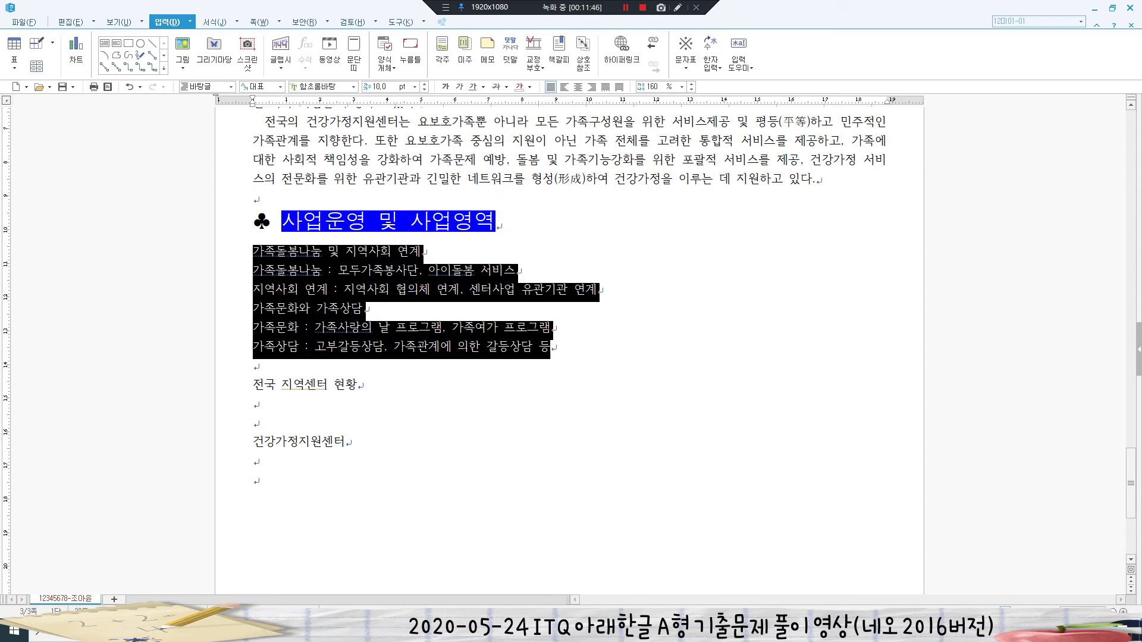
pyautogui.rightClick(315, 271)
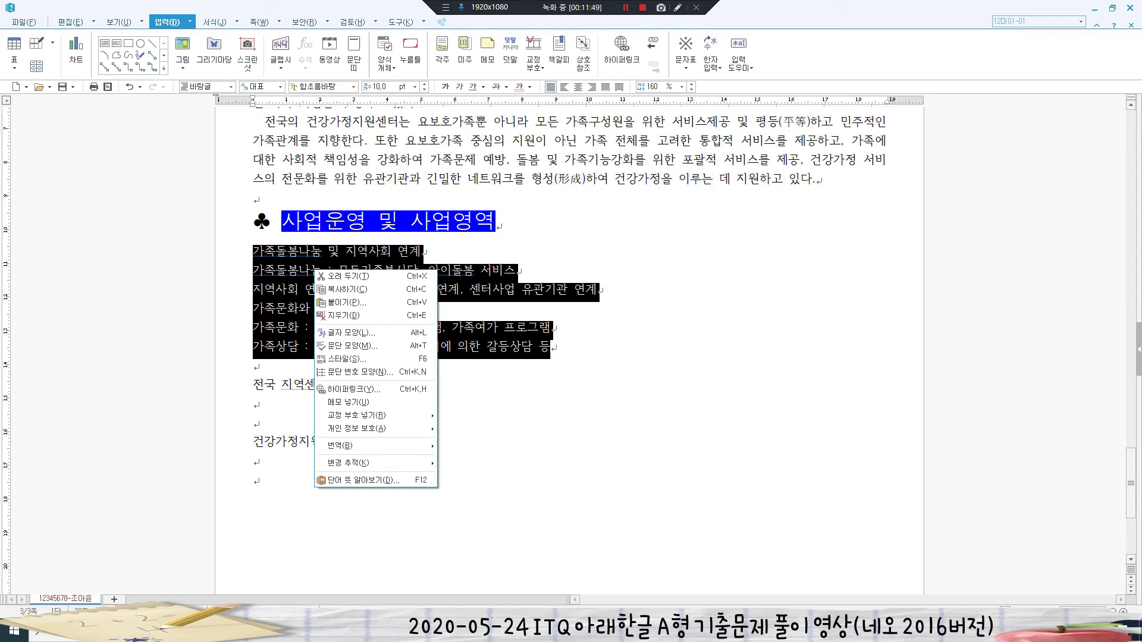
pyautogui.click(357, 372)
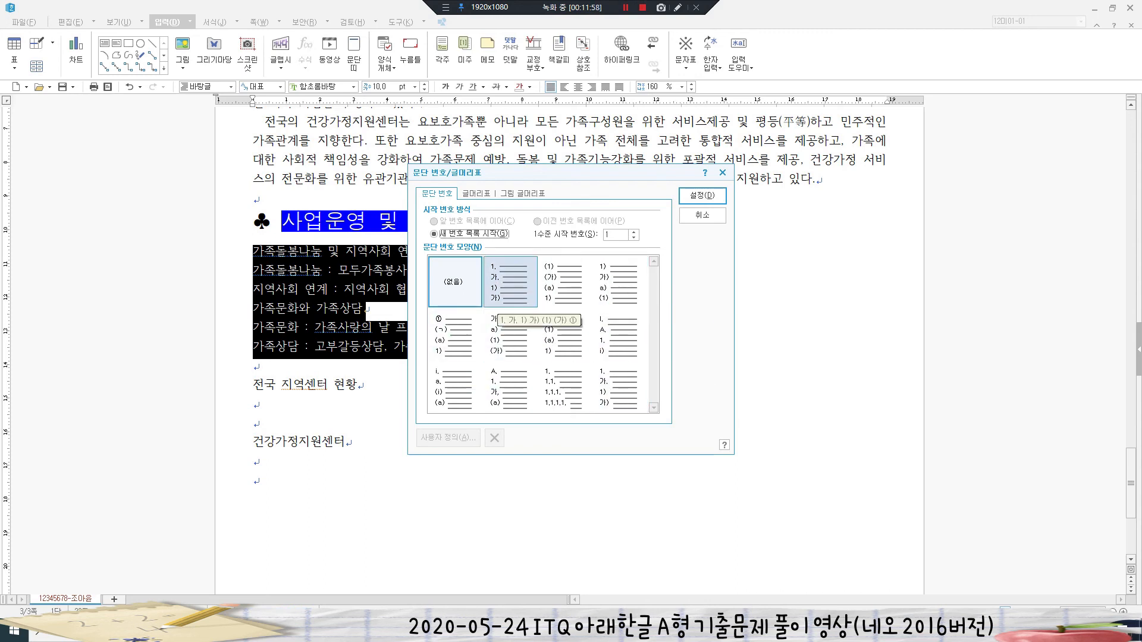
pyautogui.click(505, 297)
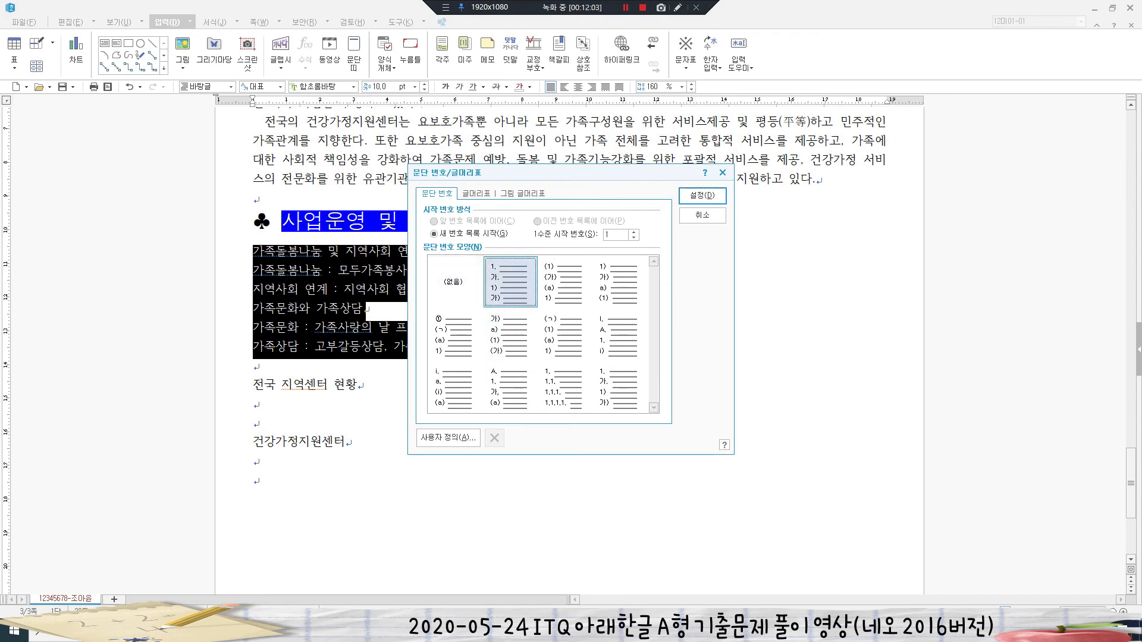
pyautogui.click(448, 437)
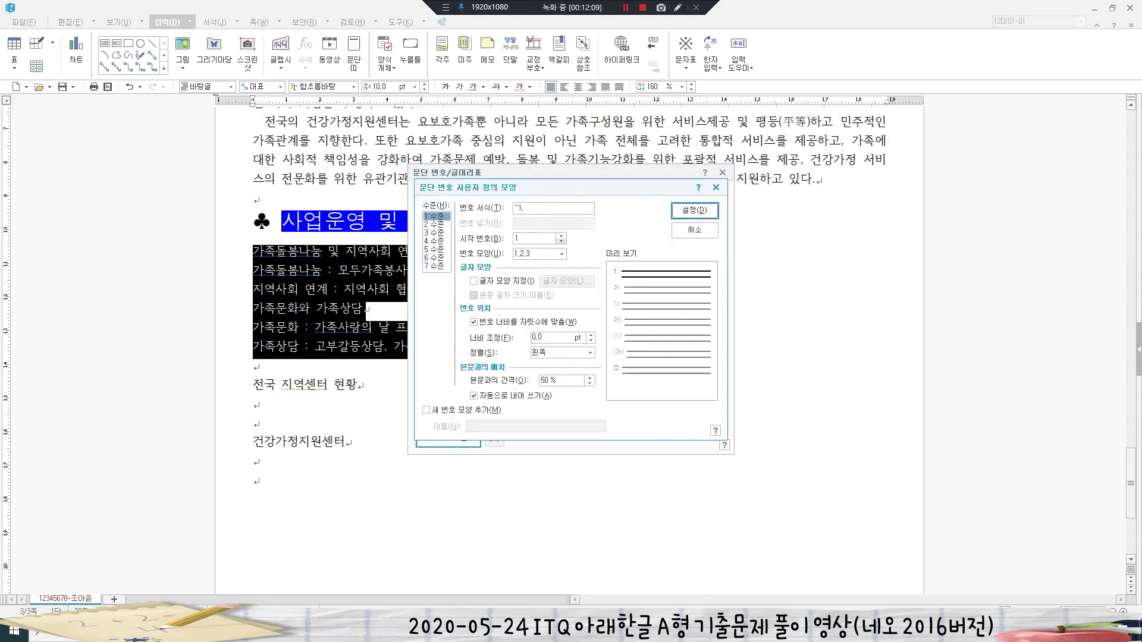
pyautogui.click(561, 254)
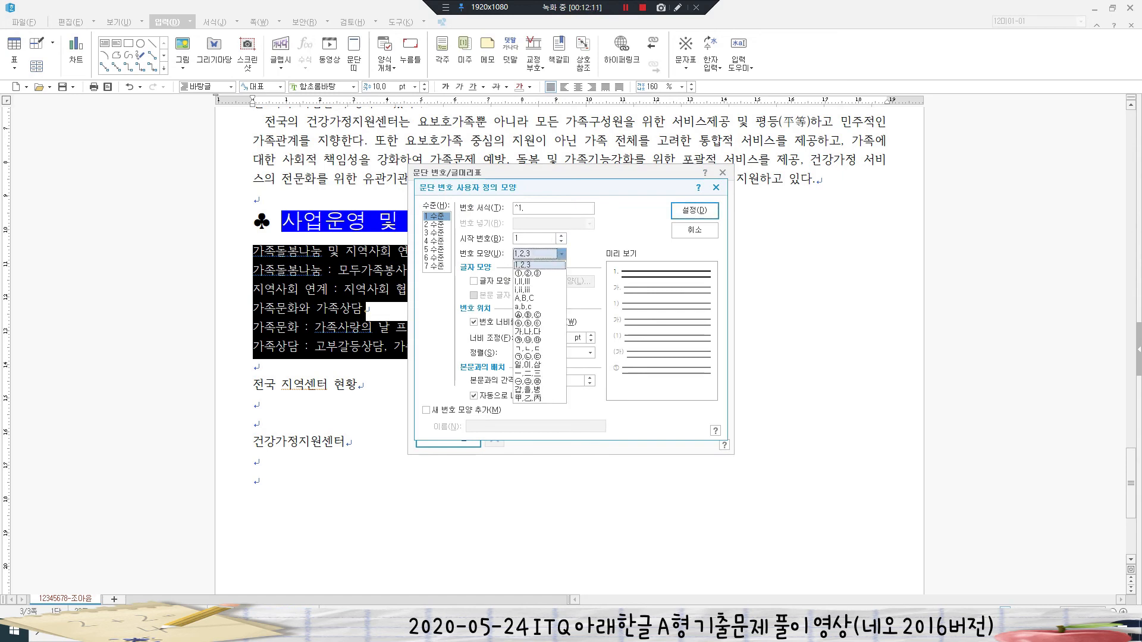
pyautogui.click(539, 331)
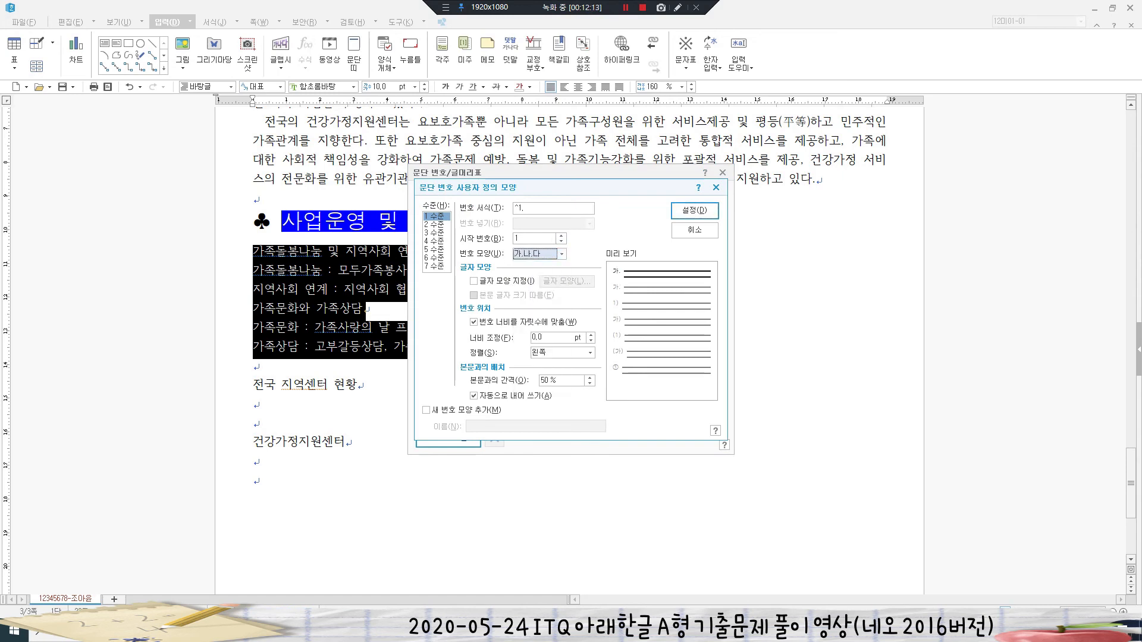
pyautogui.click(533, 337)
pyautogui.write('20')
pyautogui.click(590, 353)
pyautogui.click(560, 381)
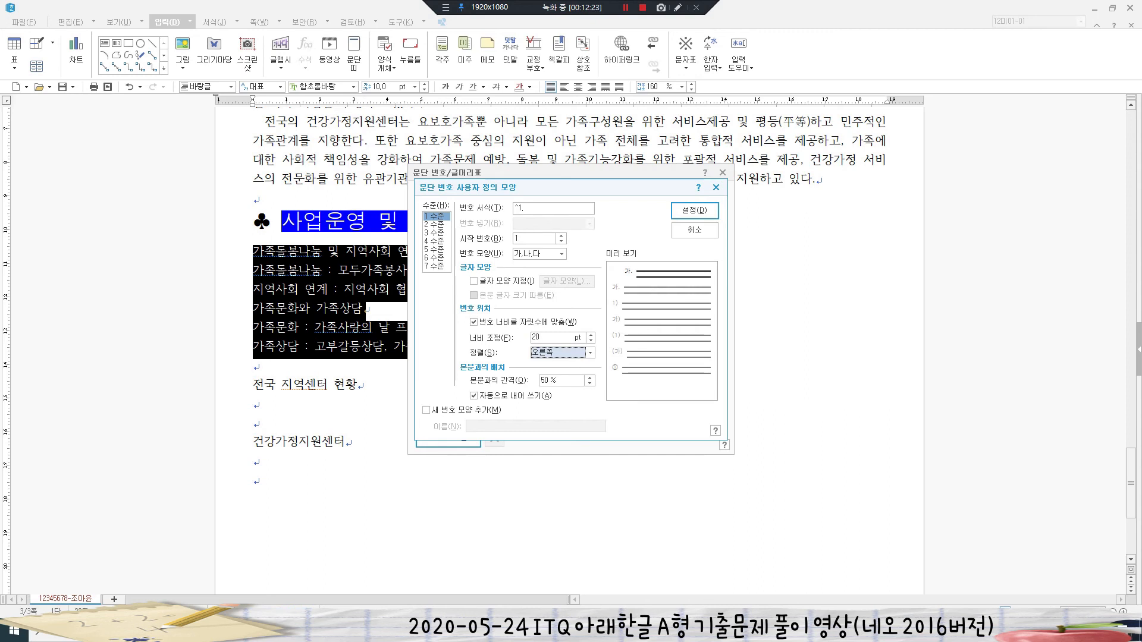
# - Set level 2 numbering to ①,②,③ with width 30, right-aligned, and apply the custom style
pyautogui.click(437, 225)
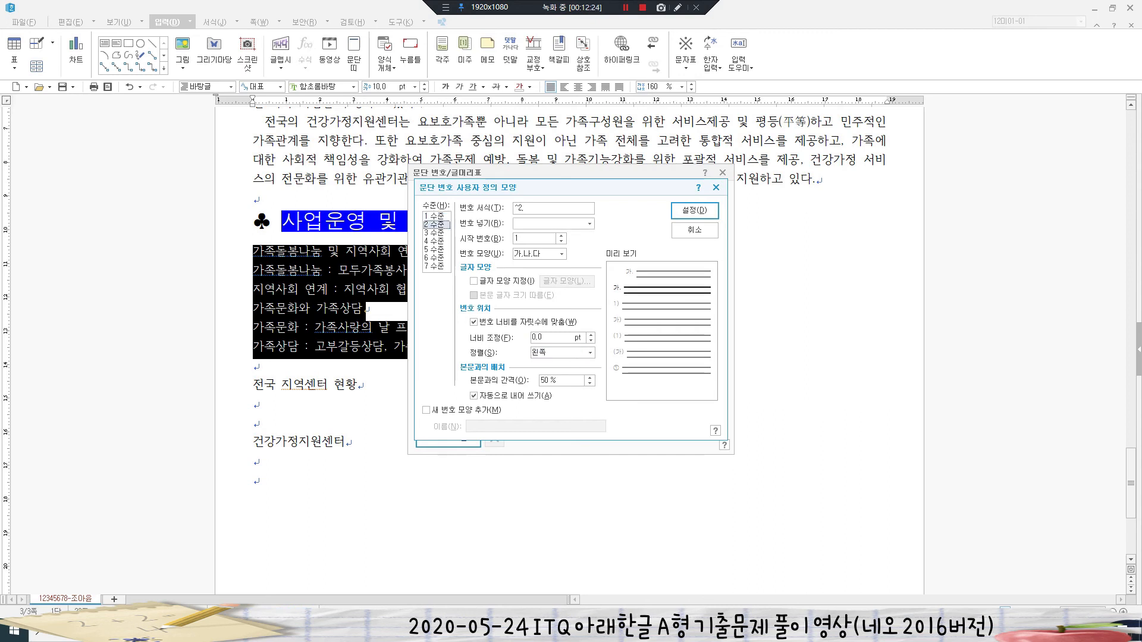
pyautogui.click(561, 254)
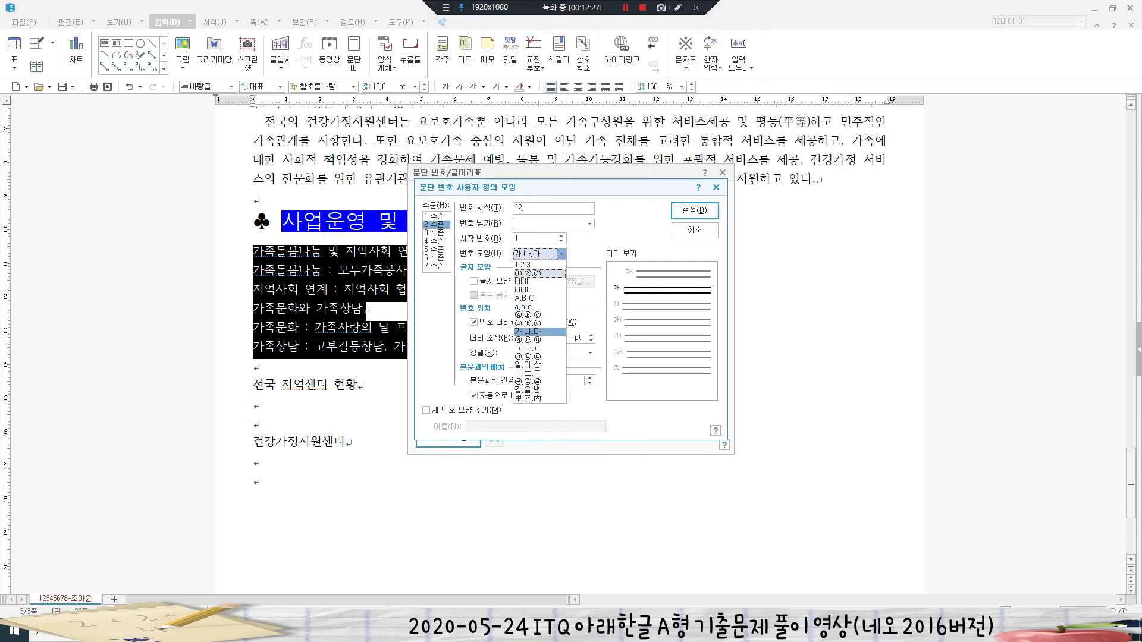
pyautogui.click(528, 273)
pyautogui.moveTo(544, 338); pyautogui.dragTo(531, 338)
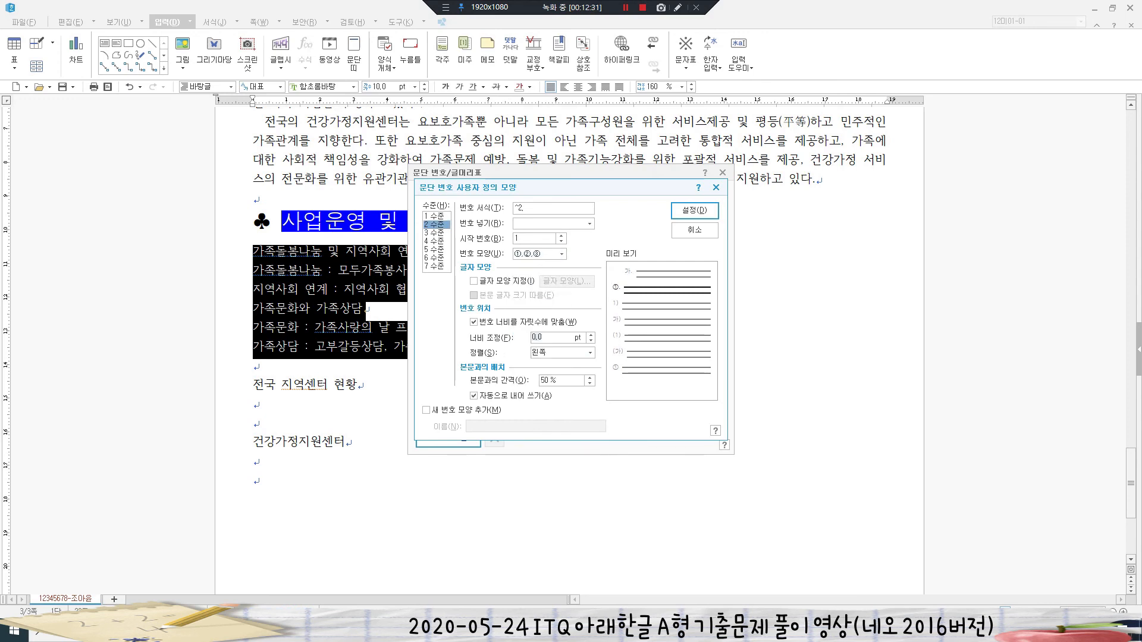
pyautogui.write('30')
pyautogui.click(590, 353)
pyautogui.click(556, 382)
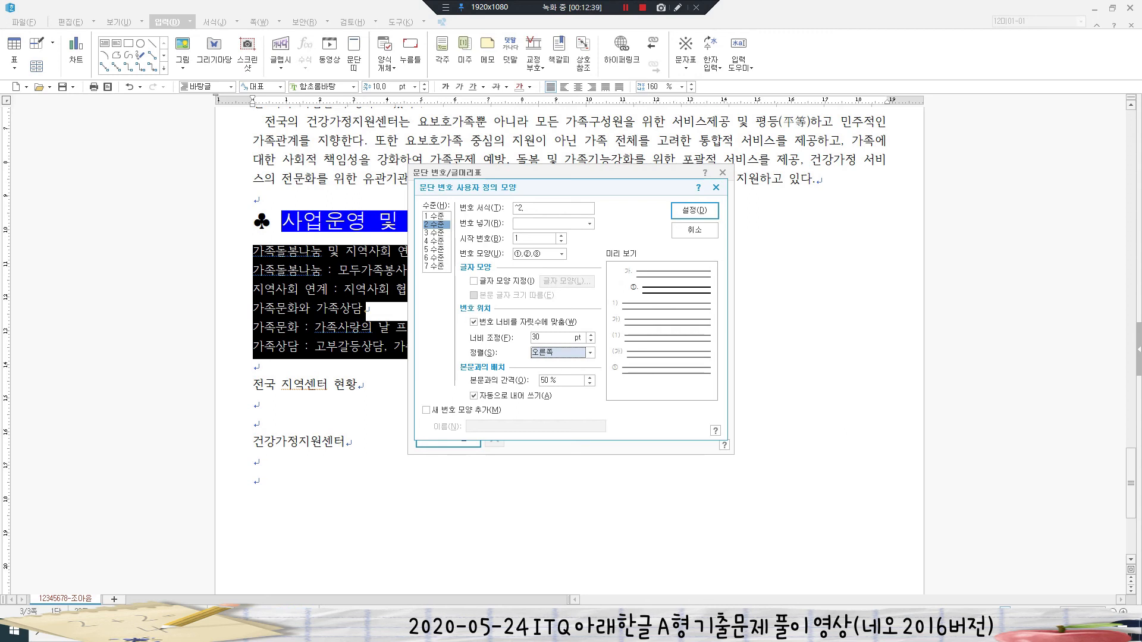
pyautogui.click(528, 209)
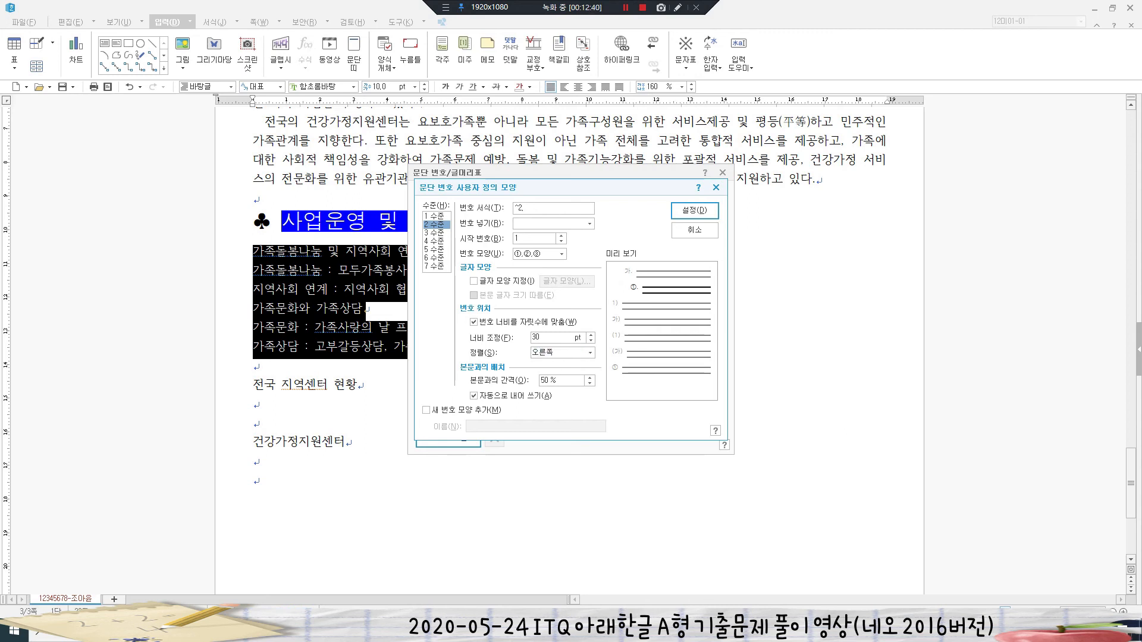
pyautogui.press('Return')
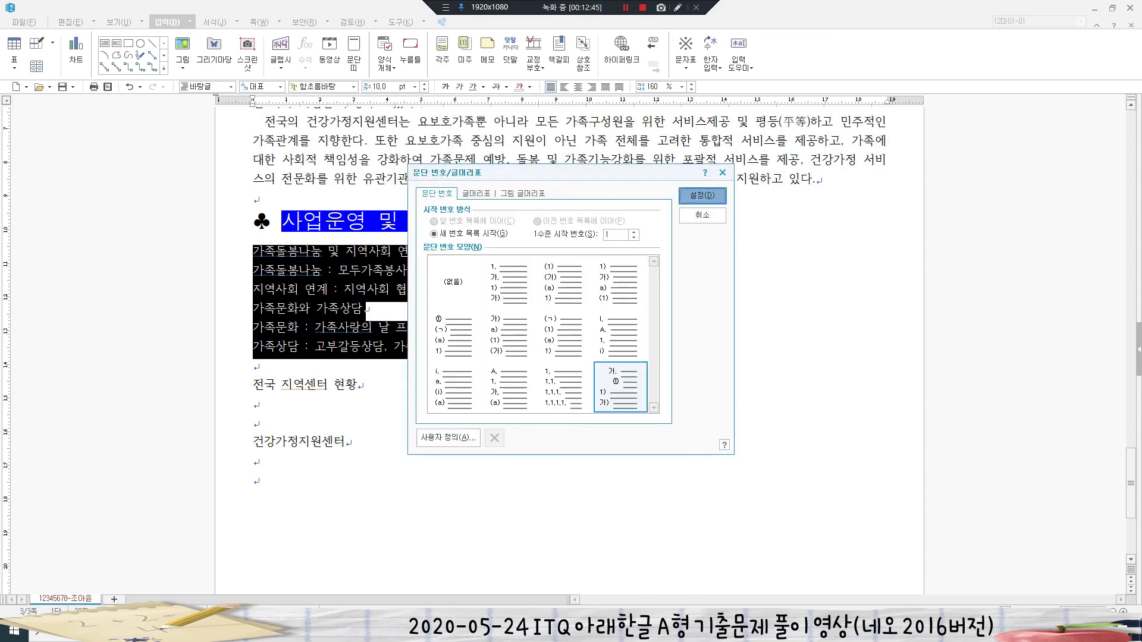
pyautogui.press('Return')
pyautogui.moveTo(297, 270); pyautogui.dragTo(642, 290)
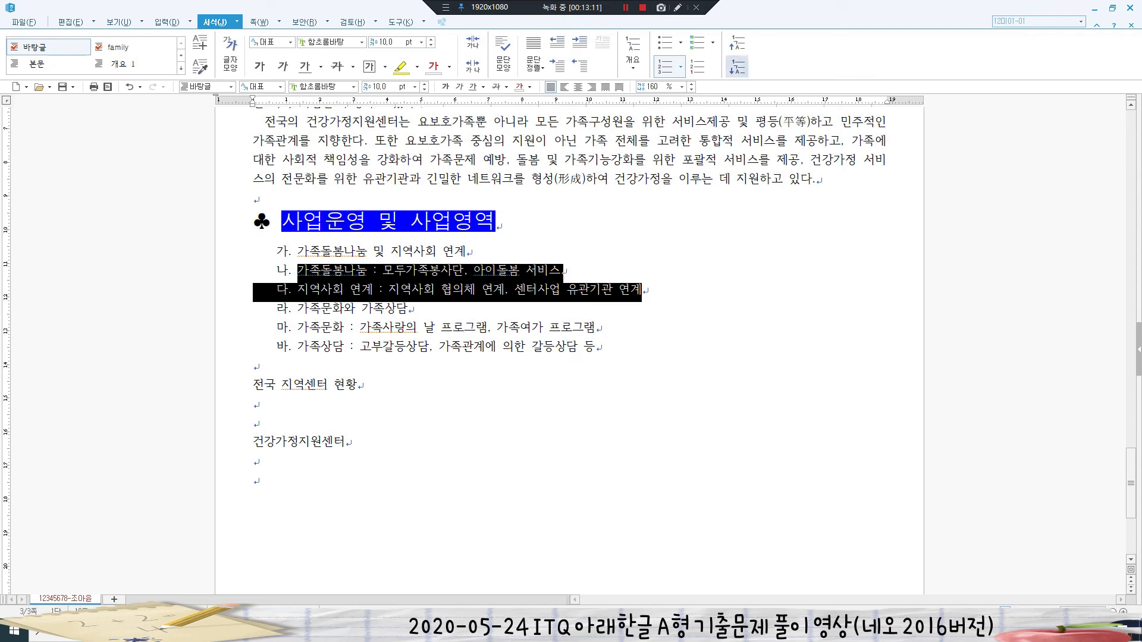
# - Demote both pairs of detail lines to ① and ② sub-items under 가 and 나
pyautogui.click(737, 66)
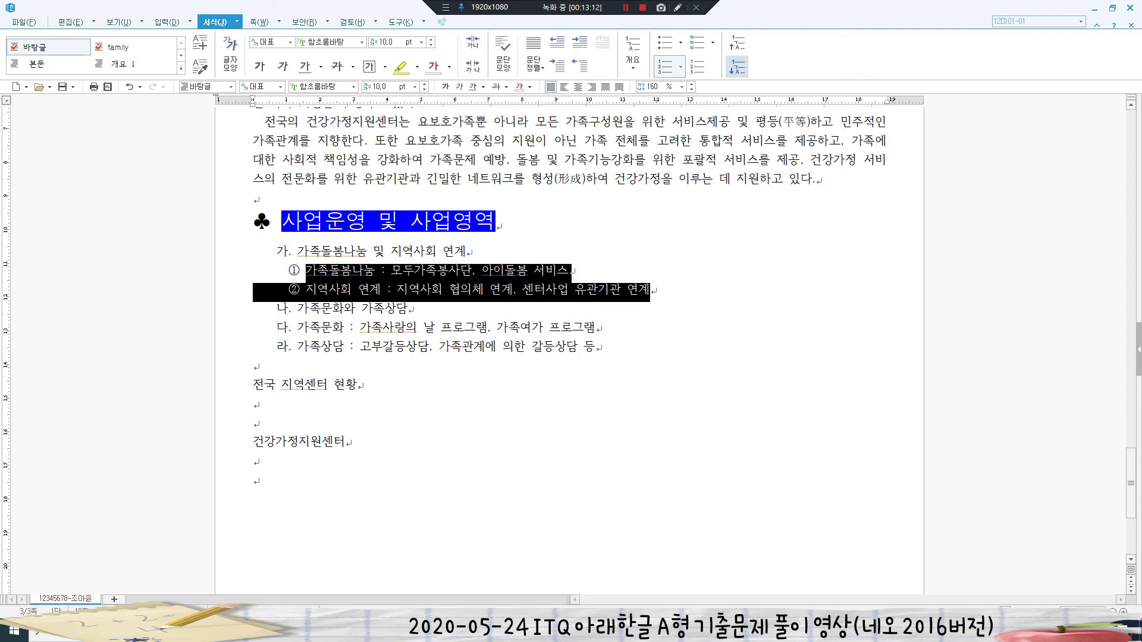
pyautogui.moveTo(298, 327); pyautogui.dragTo(597, 349)
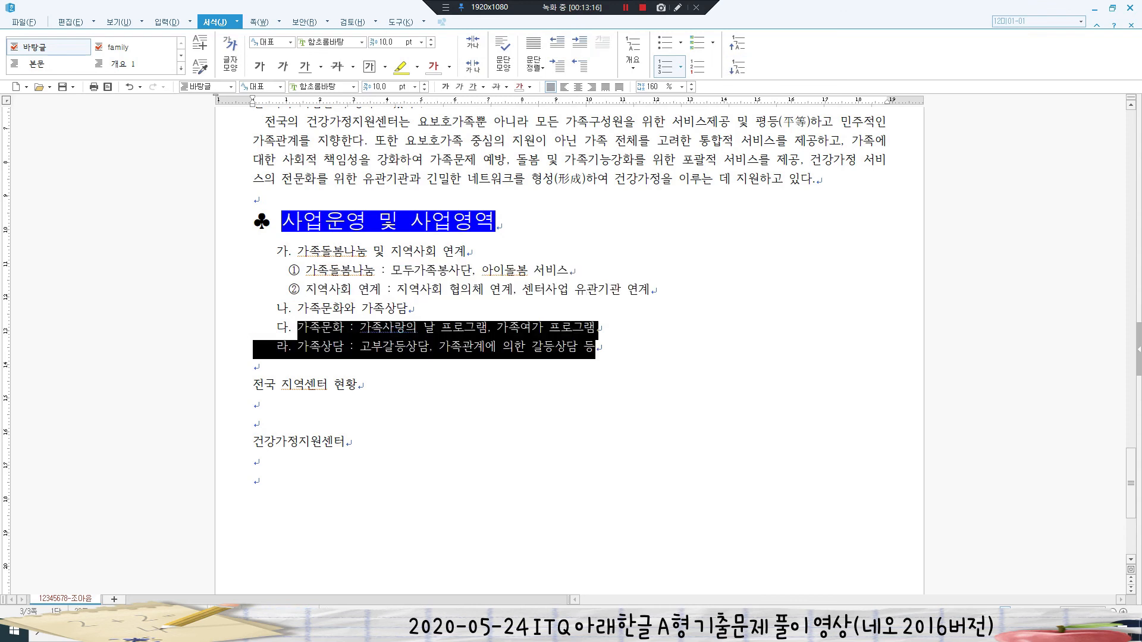
pyautogui.click(738, 67)
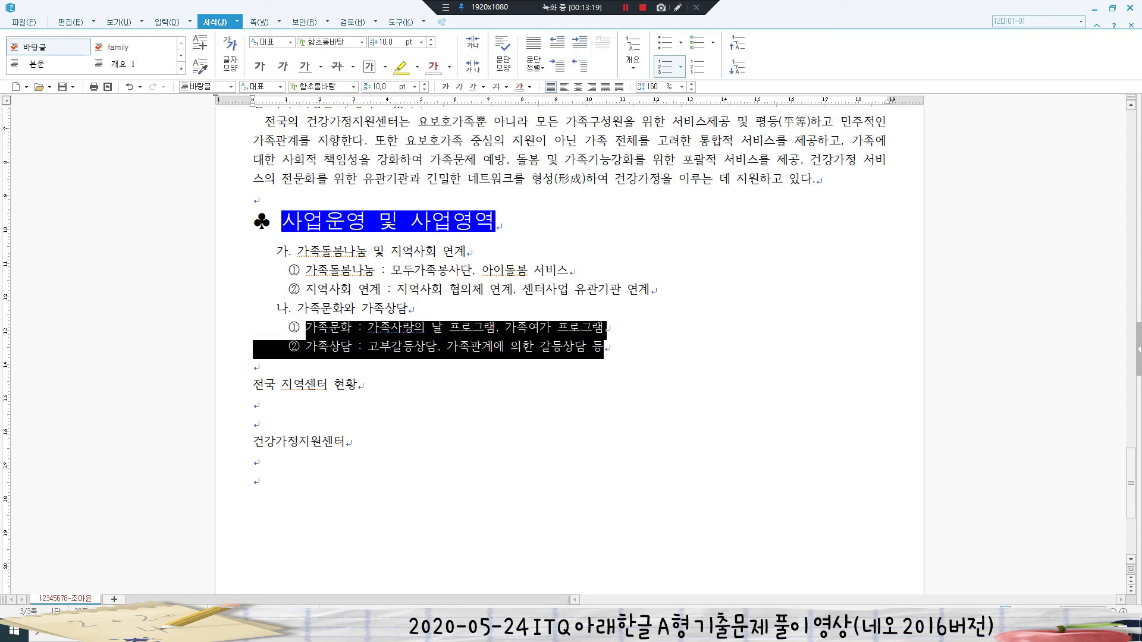
# - Set the numbered outline's line spacing to 180%
pyautogui.moveTo(297, 251); pyautogui.dragTo(604, 347)
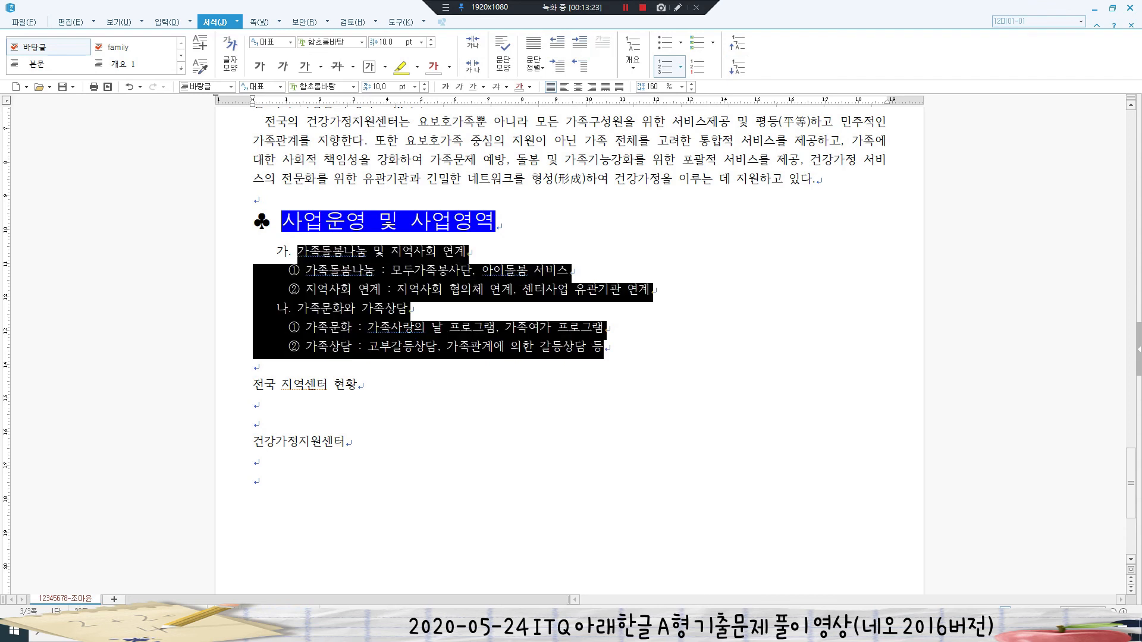
pyautogui.click(652, 87)
pyautogui.press('BackSpace')
pyautogui.press('BackSpace')
pyautogui.write('80')
pyautogui.press('Return')
pyautogui.click(256, 379)
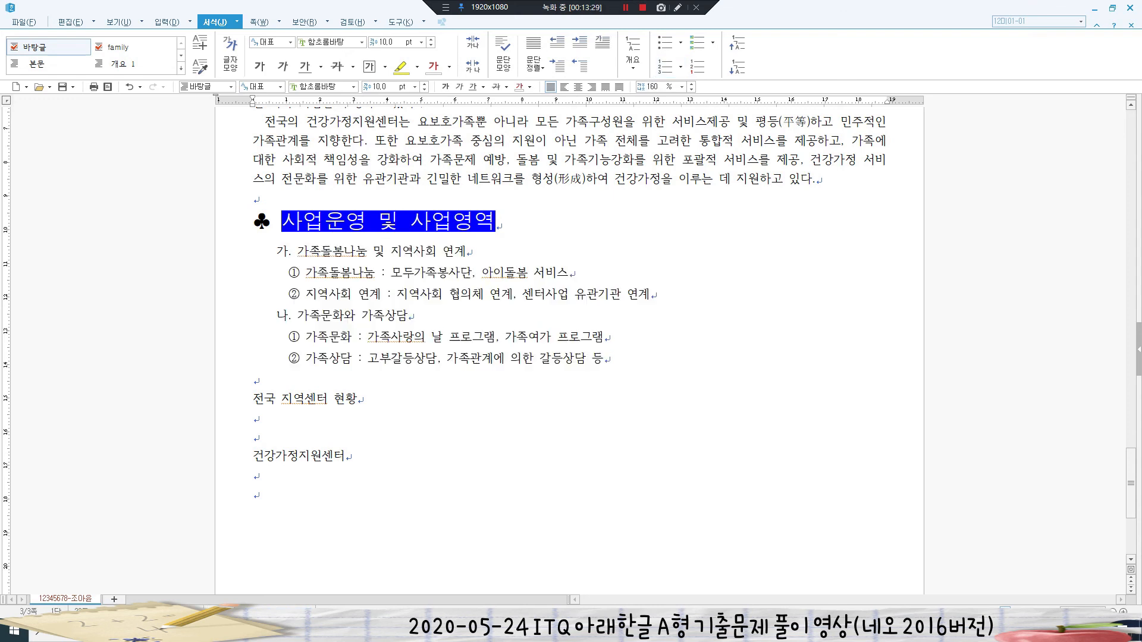
pyautogui.scroll(-1, 570, 351)
pyautogui.click(254, 345)
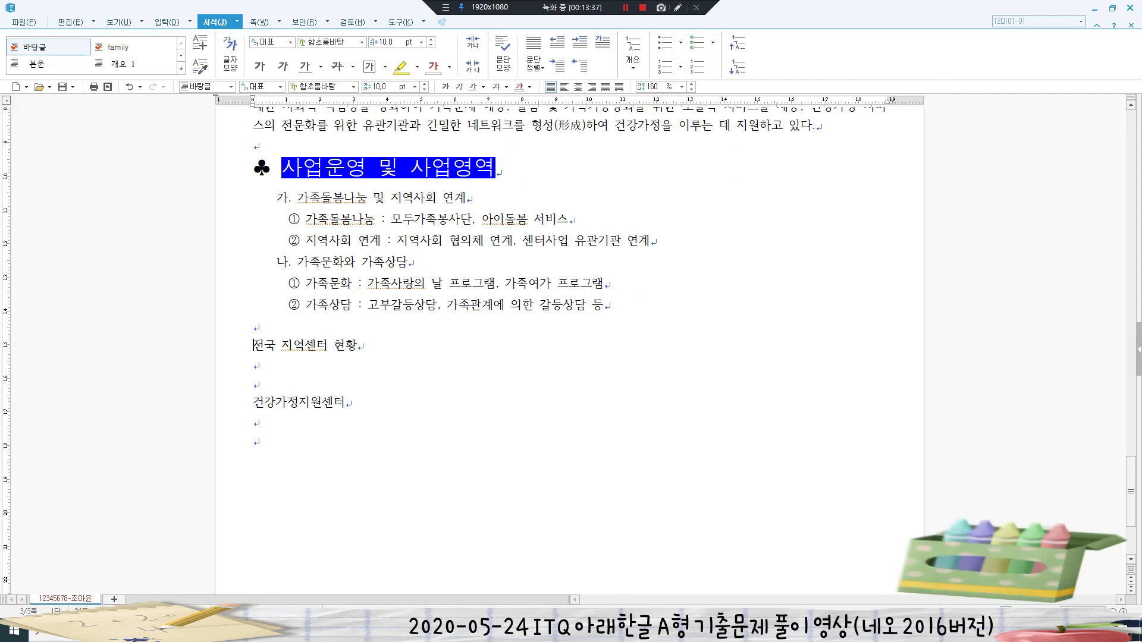
# - Insert a ♣ symbol at the start of the 전국 지역센터 현황 line
pyautogui.hotkey('ctrl', 'F10')
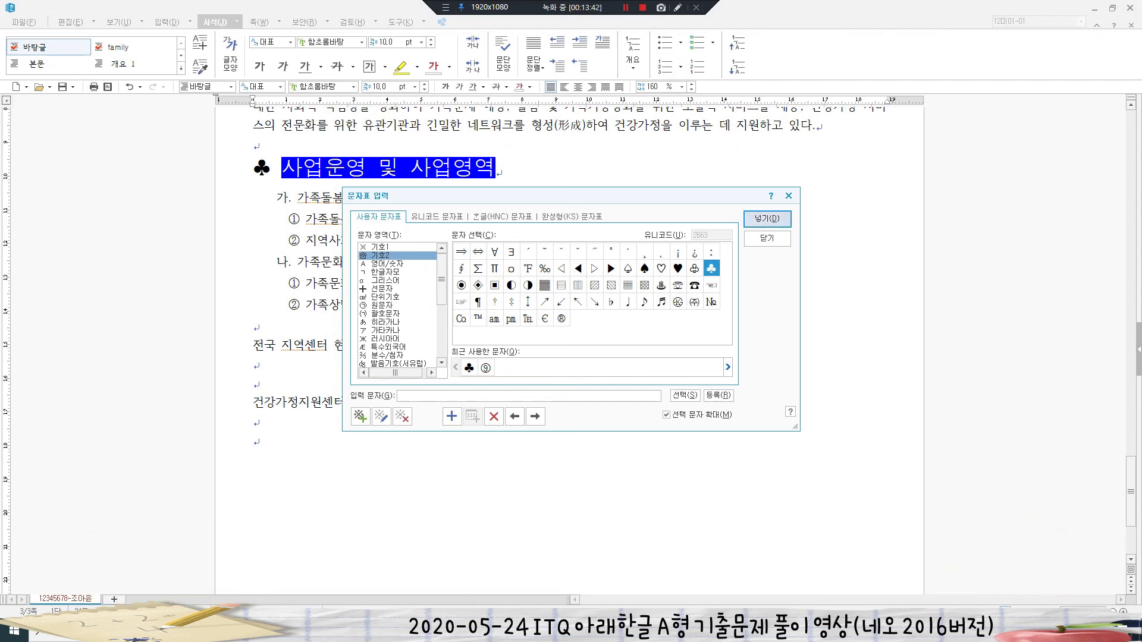
pyautogui.press('Return')
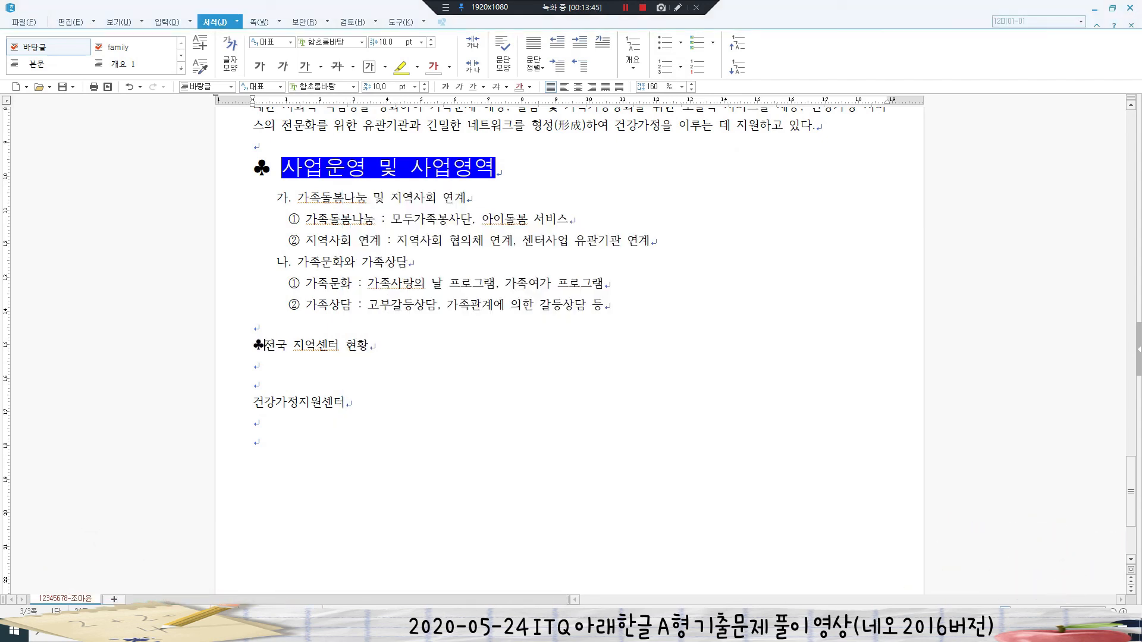
pyautogui.press('End')
pyautogui.hotkey('shift', 'Home')
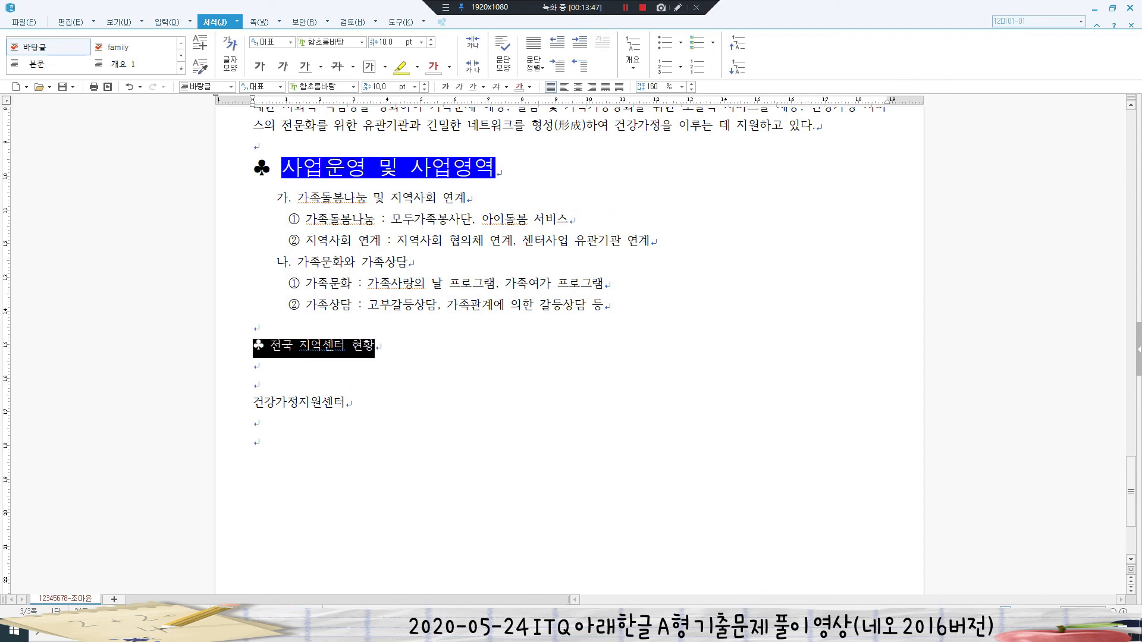
# - Set the heading line to the 돋움 font at 18 pt
pyautogui.click(322, 86)
pyautogui.write('돋움')
pyautogui.press('Return')
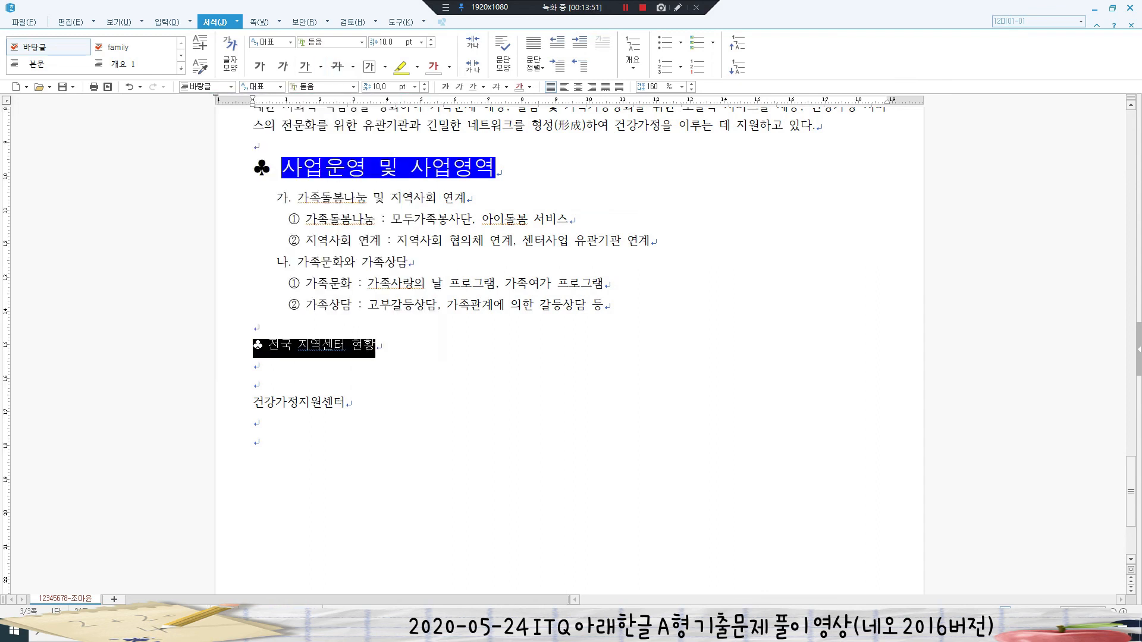
pyautogui.click(383, 87)
pyautogui.write('18')
pyautogui.press('Return')
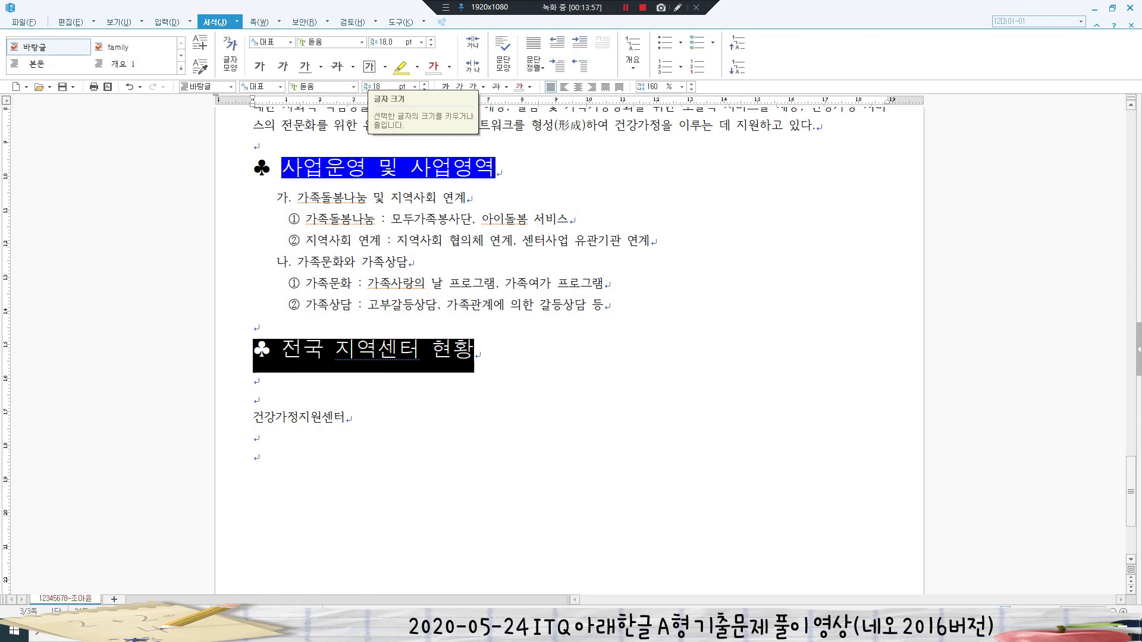
# - Underline the 전국 지역센터 현황 heading text, leaving the ♣ symbol out
pyautogui.click(317, 284)
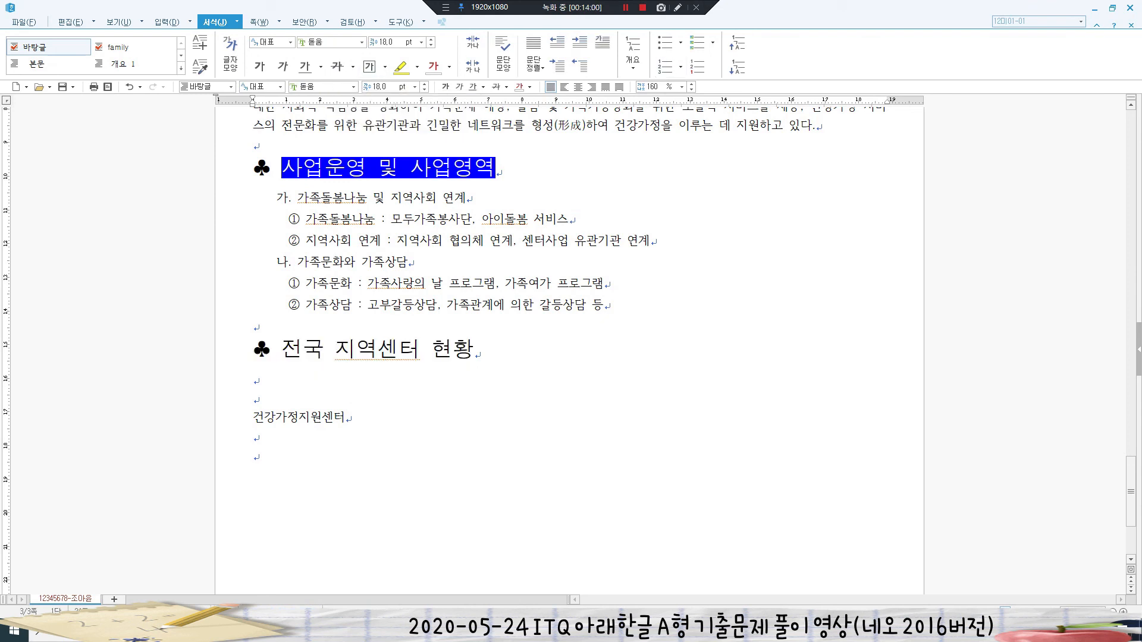
pyautogui.moveTo(283, 350); pyautogui.dragTo(475, 351)
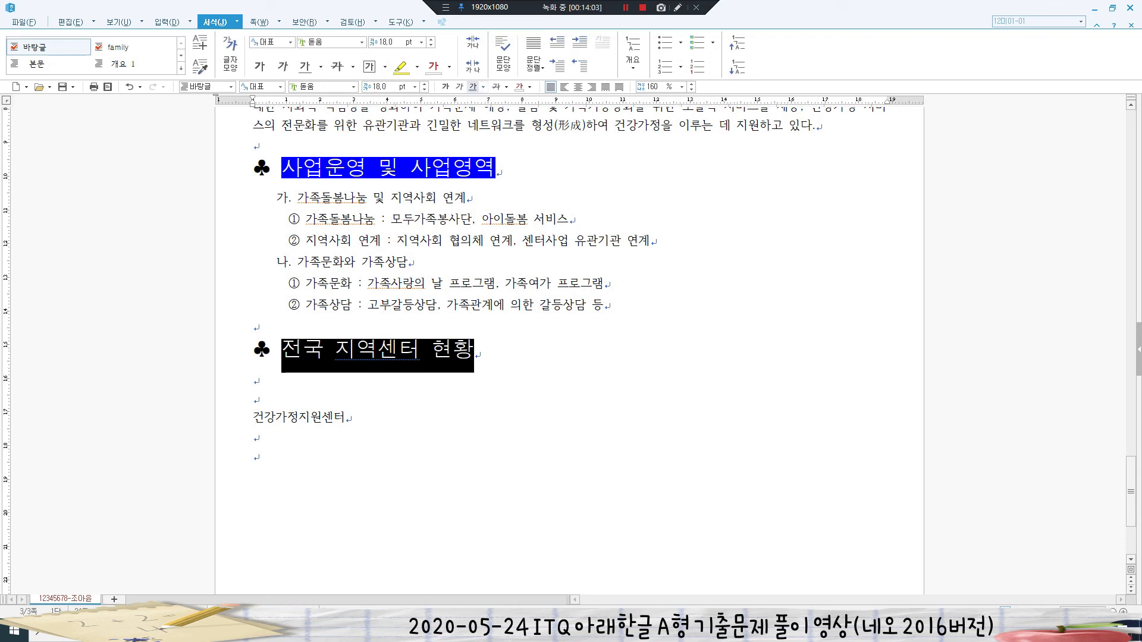
pyautogui.click(473, 87)
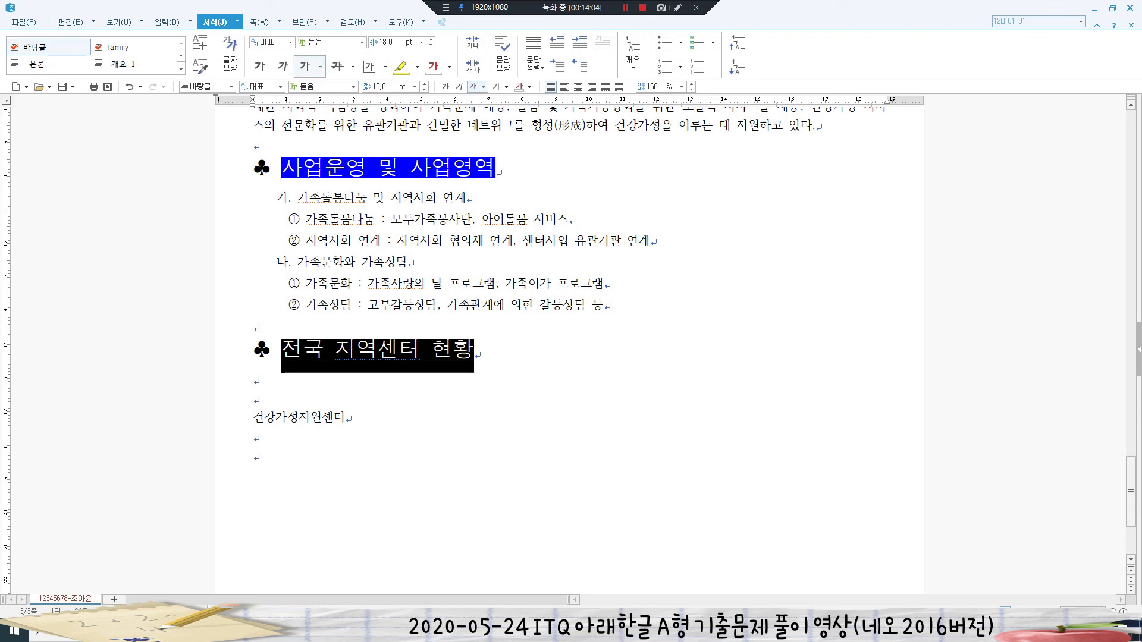
pyautogui.click(255, 326)
pyautogui.moveTo(282, 350); pyautogui.dragTo(324, 350)
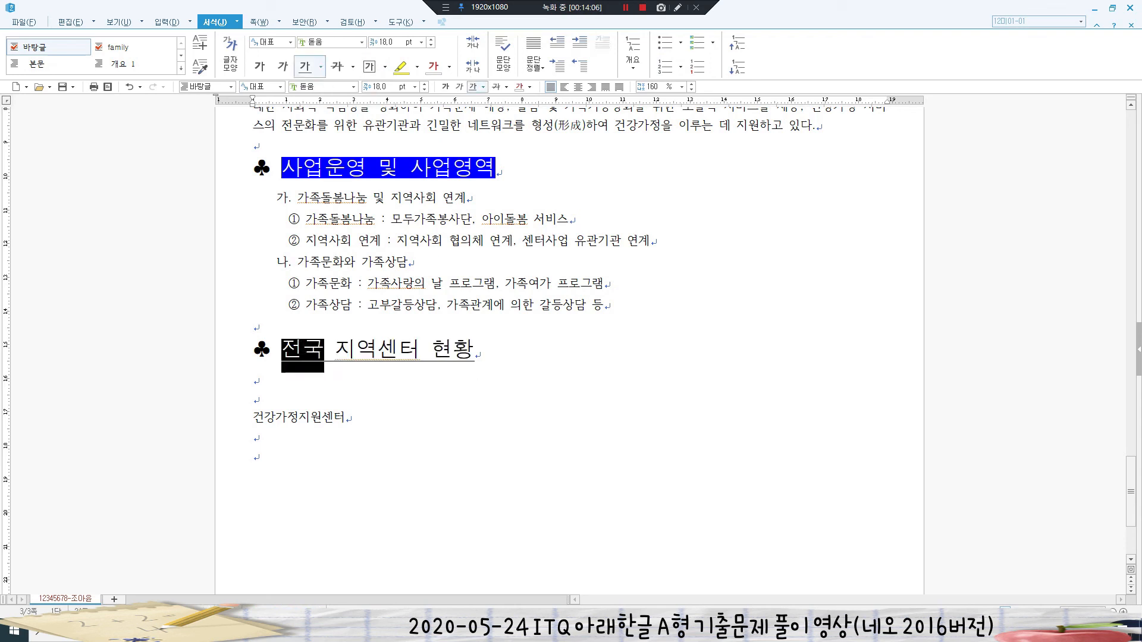
pyautogui.press('F9')
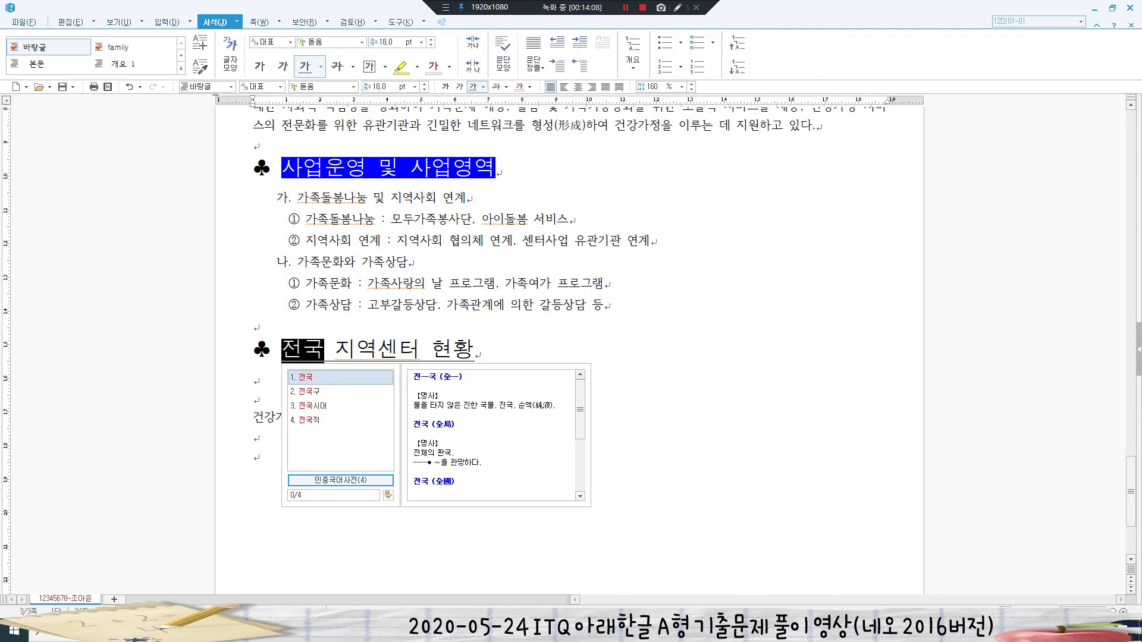
pyautogui.click(254, 327)
# - Add dot emphasis marks above the words 전국 and 현황
pyautogui.moveTo(282, 350); pyautogui.dragTo(324, 350)
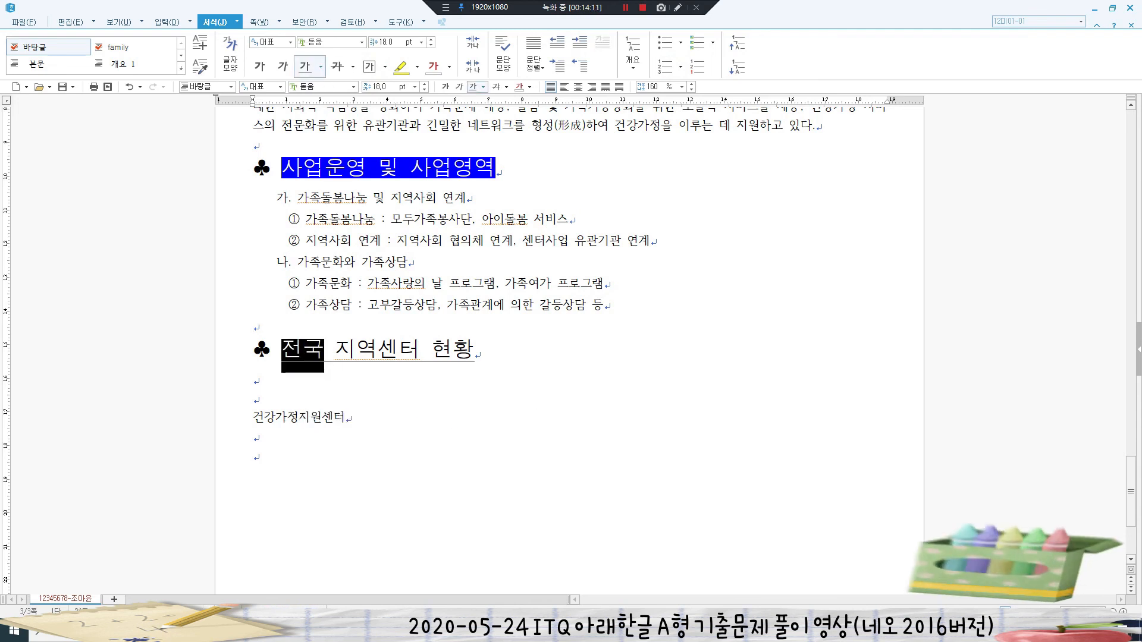
pyautogui.hotkey('alt', 'l')
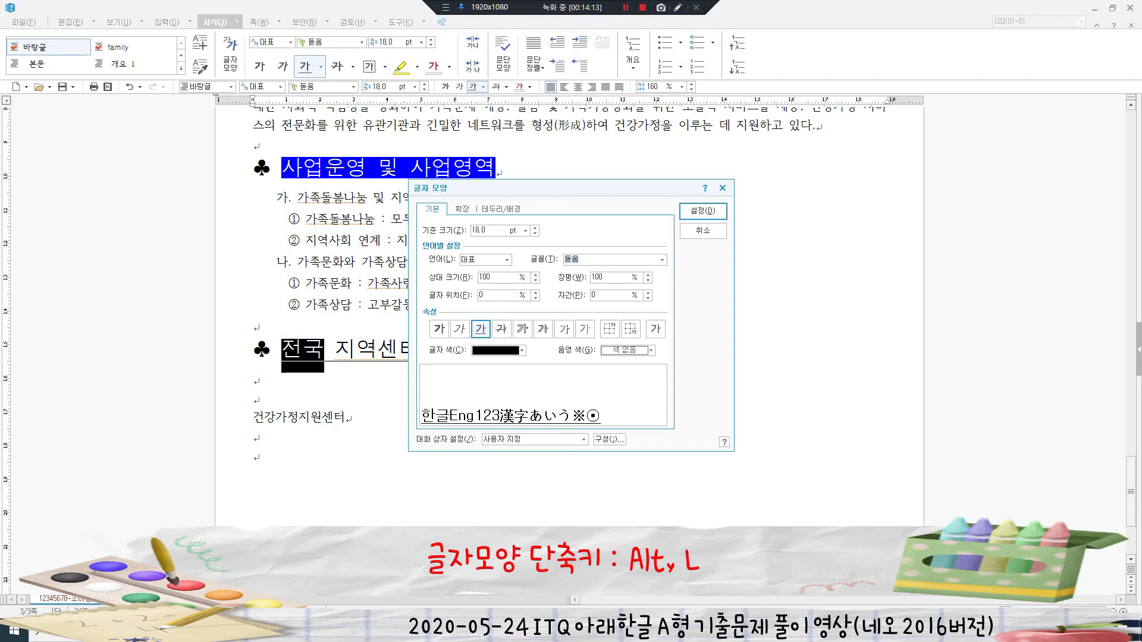
pyautogui.hotkey('ctrl', 'Tab')
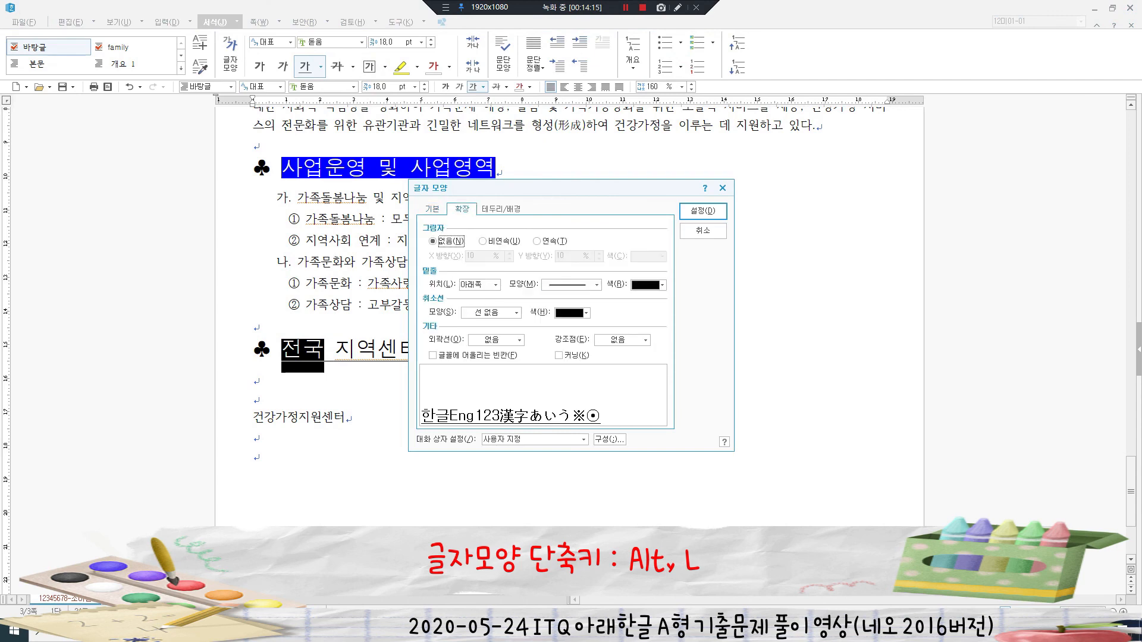
pyautogui.click(645, 340)
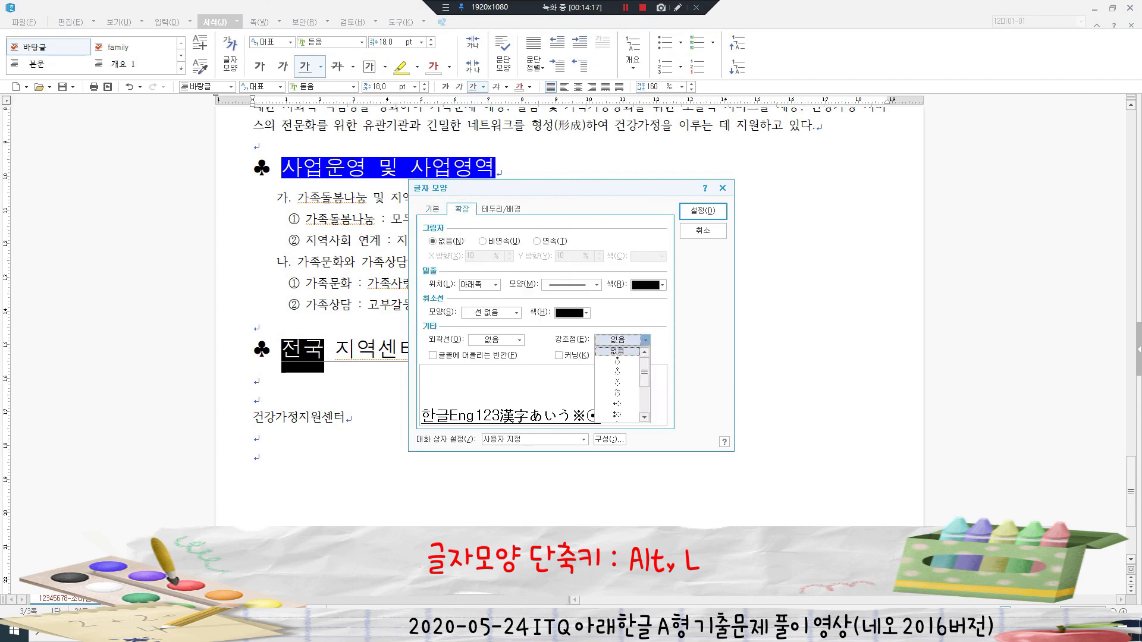
pyautogui.click(617, 371)
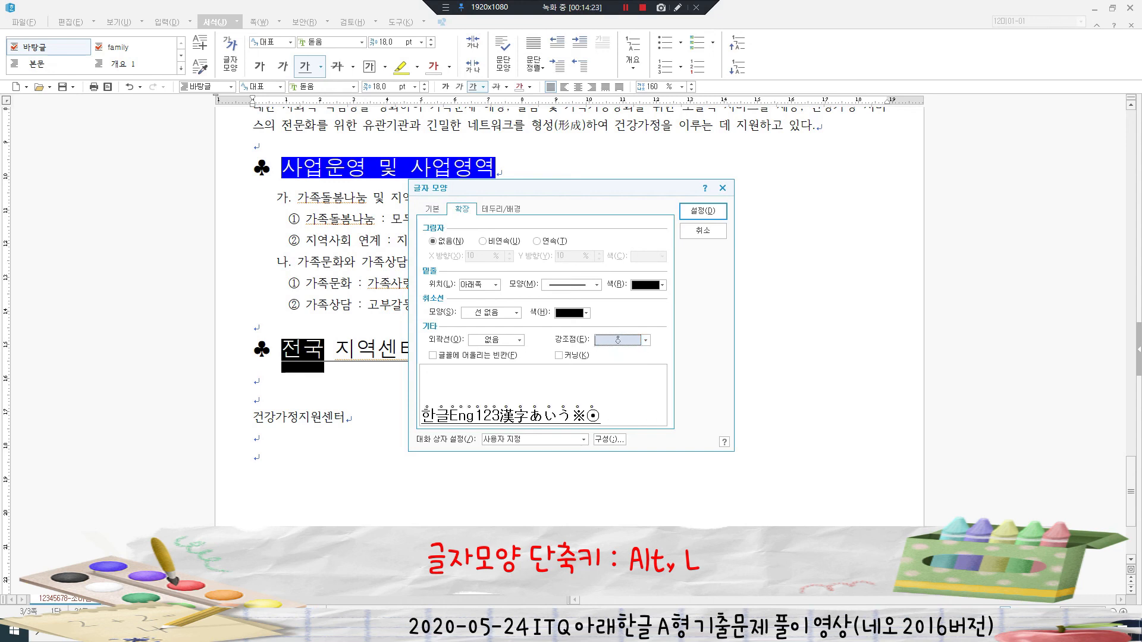
pyautogui.click(703, 212)
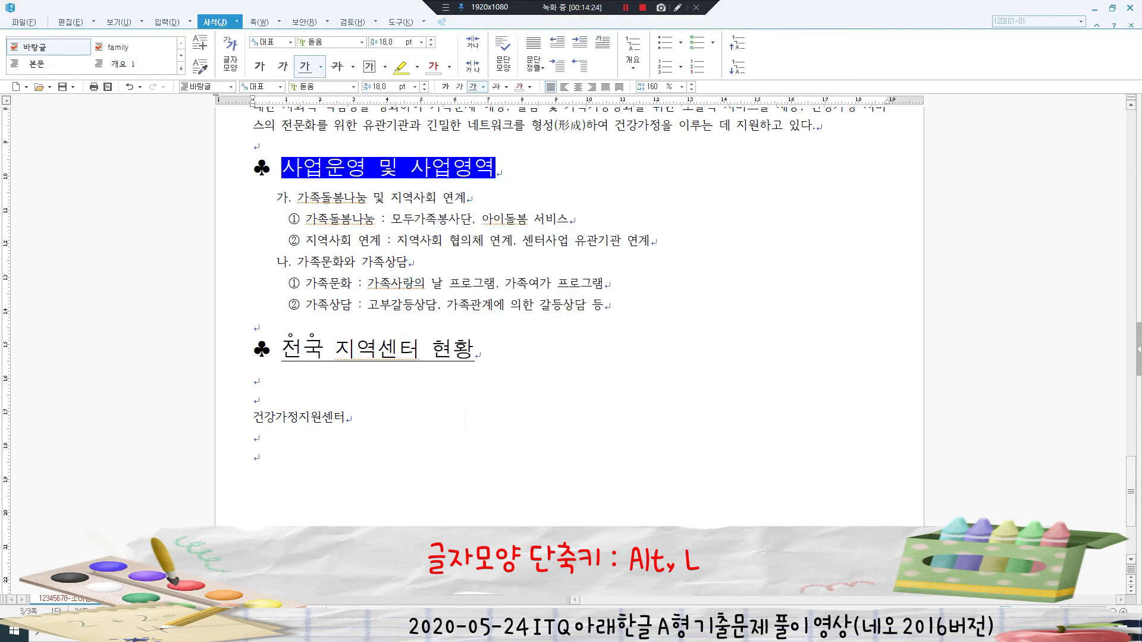
pyautogui.doubleClick(452, 349)
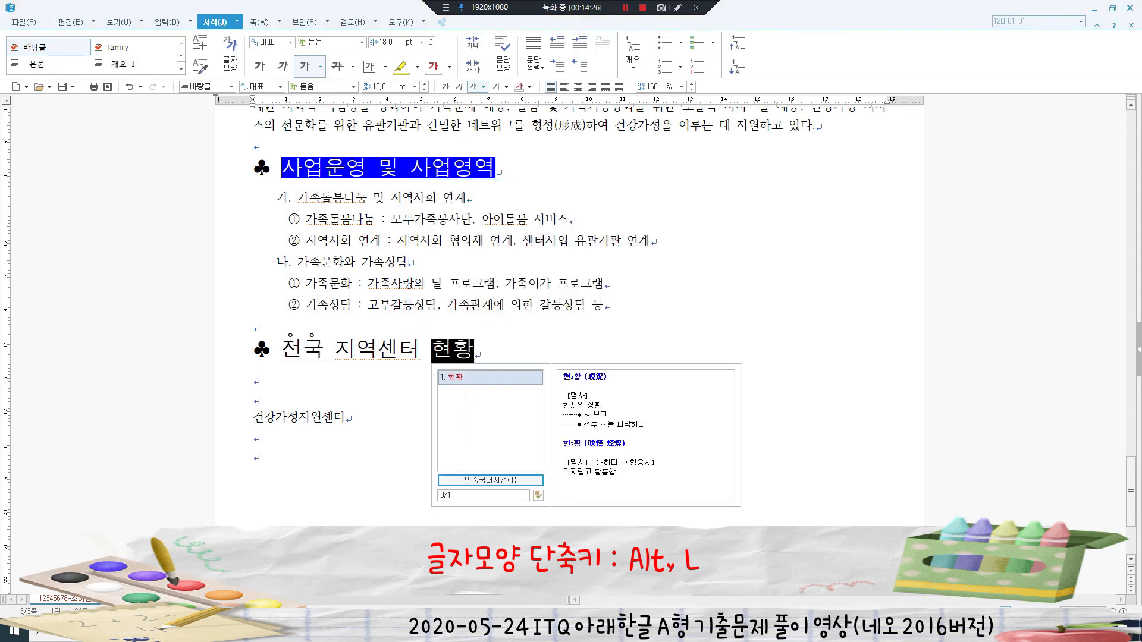
pyautogui.hotkey('alt', 'l')
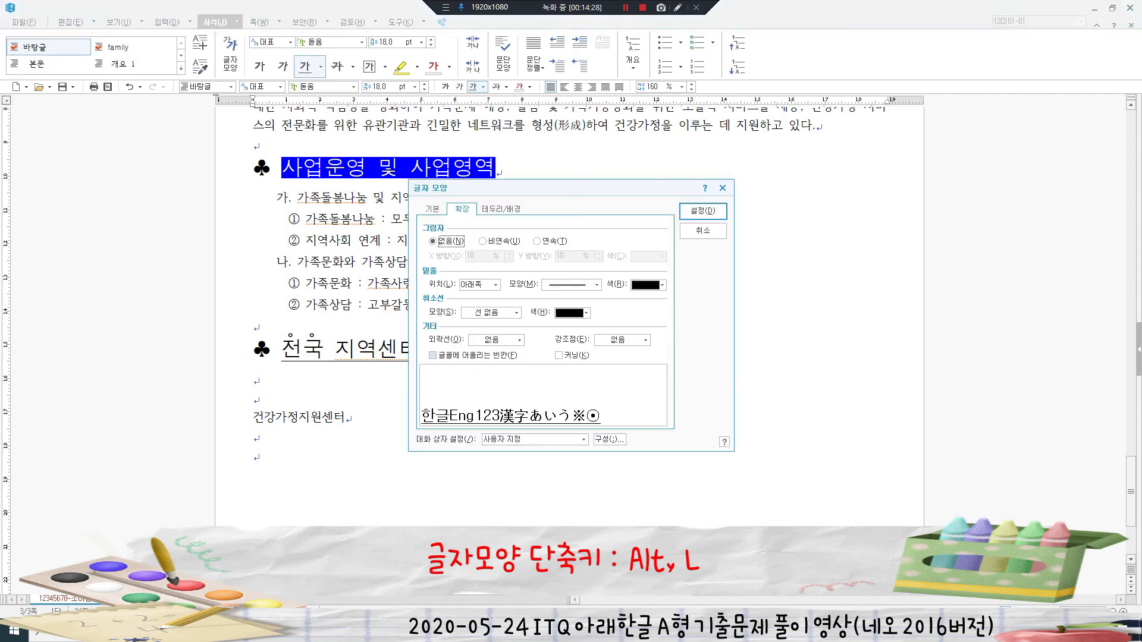
pyautogui.click(634, 340)
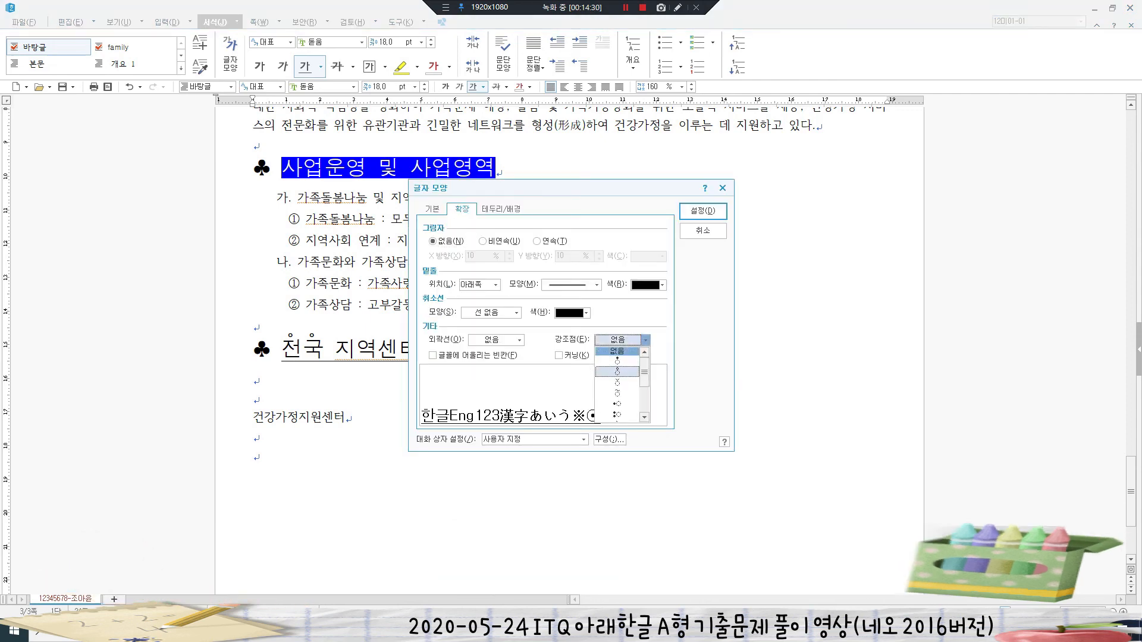
pyautogui.press('Return')
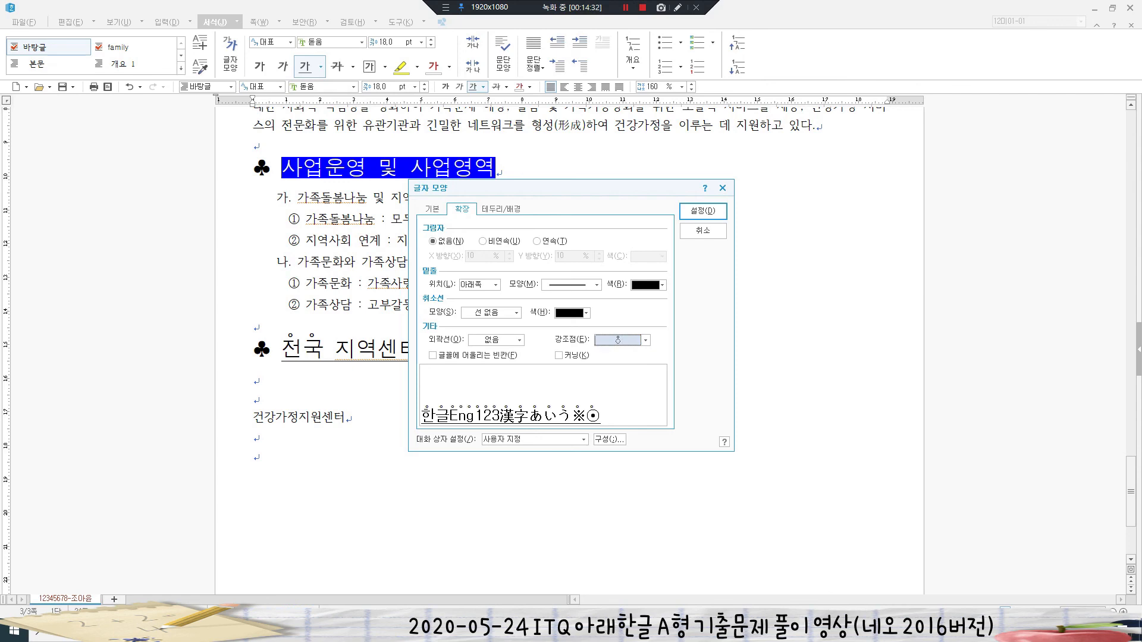
pyautogui.press('Return')
# - Switch over to the exam sheet PDF
pyautogui.click(257, 400)
pyautogui.scroll(-2, 257, 399)
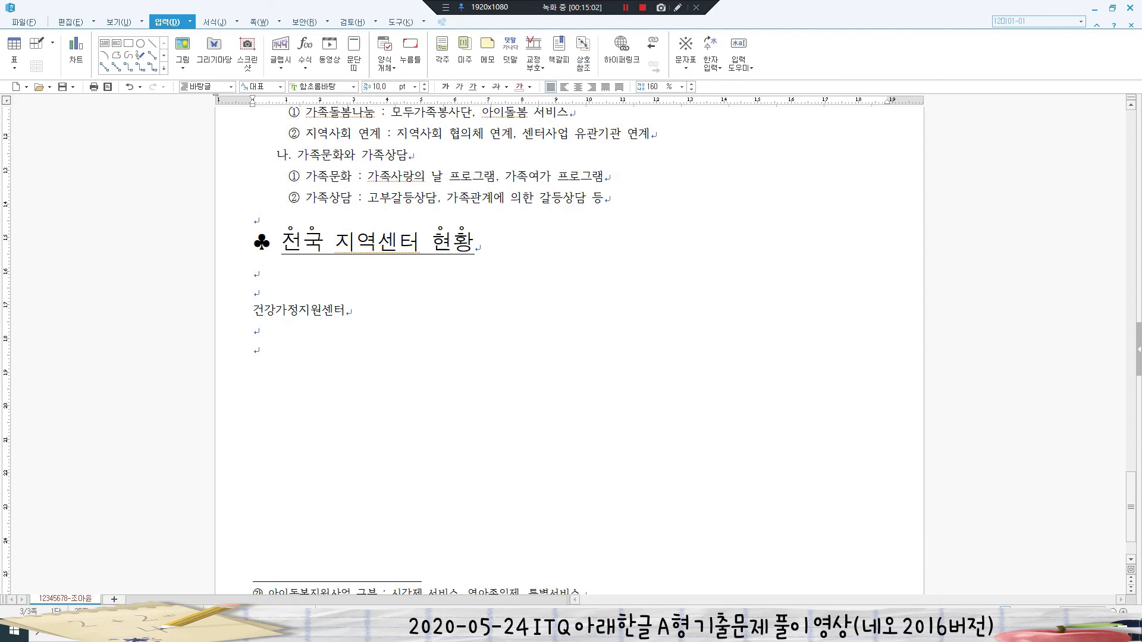
pyautogui.hotkey('alt', 'Tab')
# - Review the regional centers table spec in the PDF, then return to the Hangul document
pyautogui.scroll(-2, 559, 333)
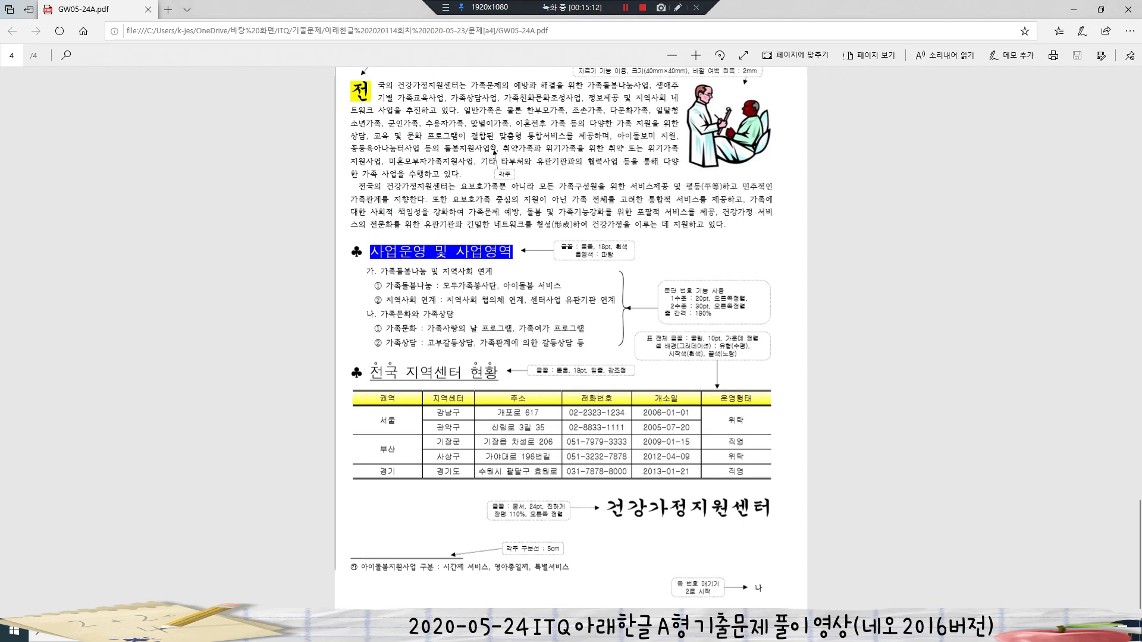
pyautogui.hotkey('alt', 'Tab')
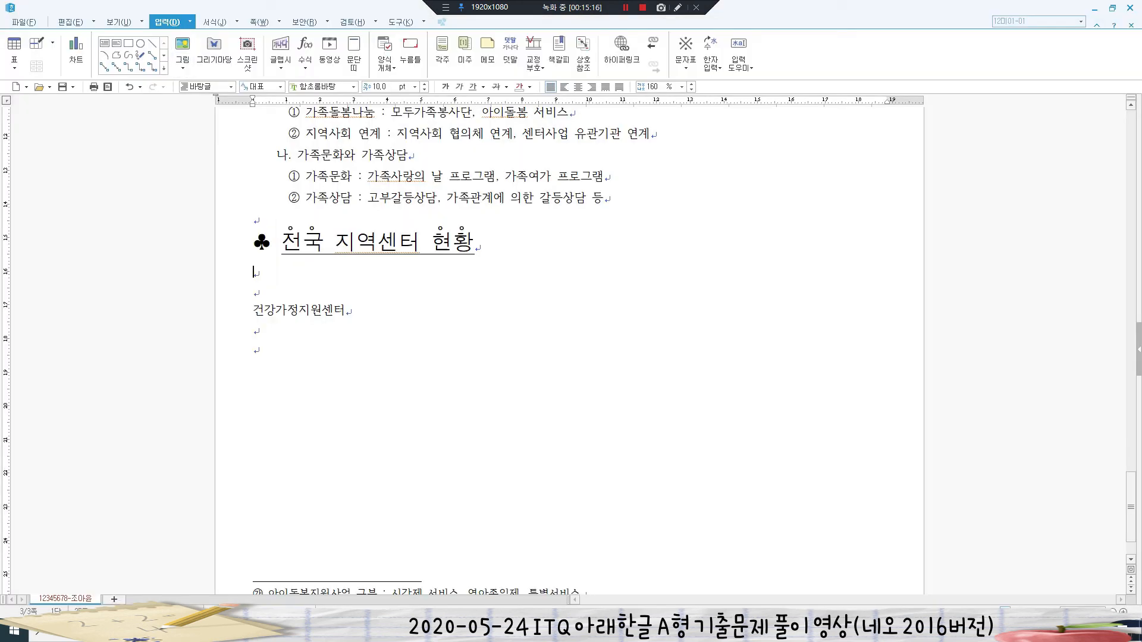
# - Insert a 6-by-6 table below the ♣ heading
pyautogui.click(15, 48)
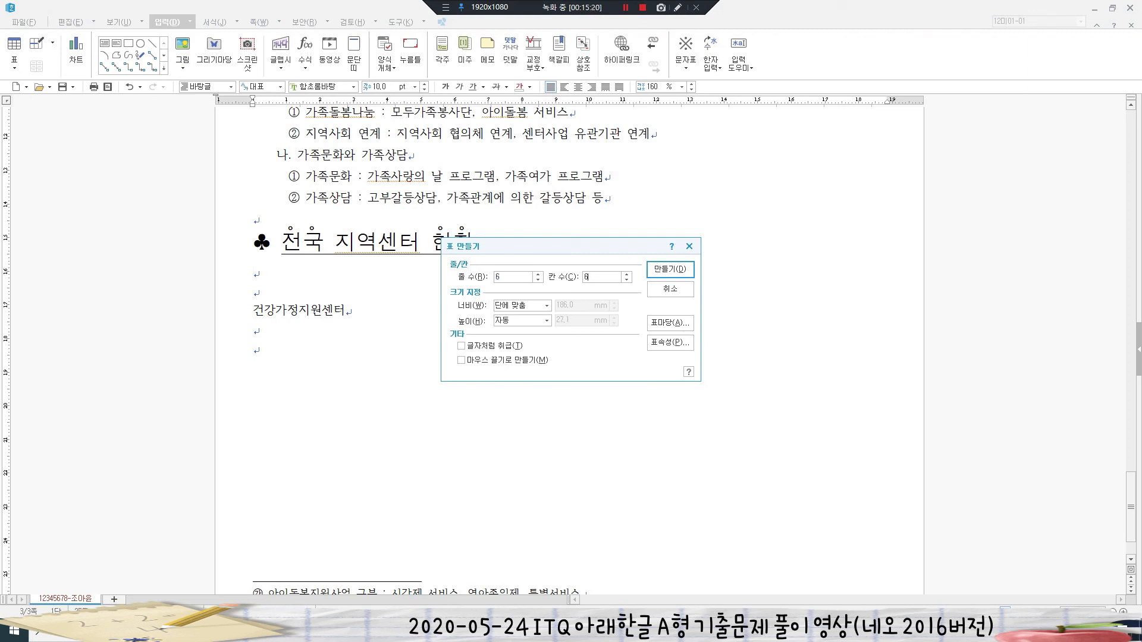
pyautogui.press('Return')
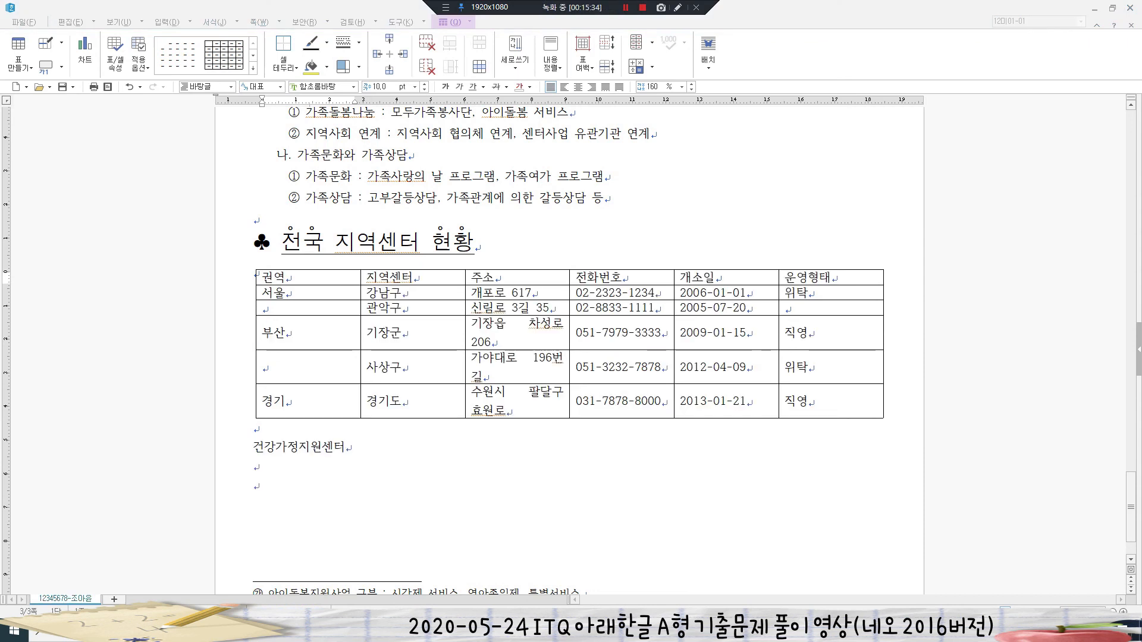
pyautogui.click(286, 278)
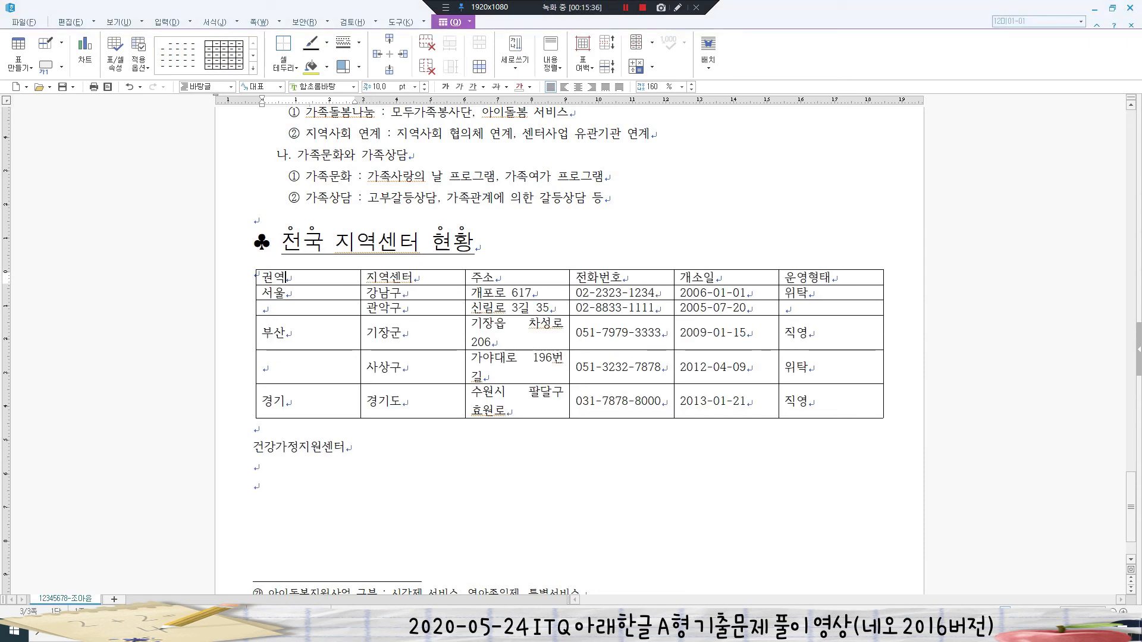
# - Set all table cells to the 굴림 font with centred text
pyautogui.moveTo(279, 278); pyautogui.dragTo(831, 401)
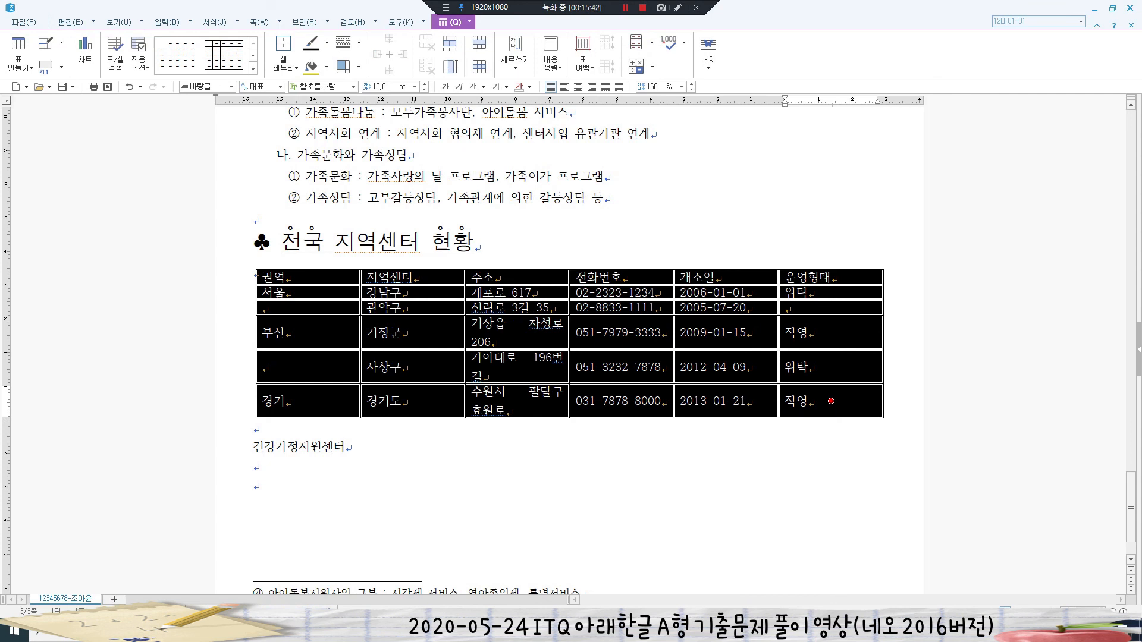
pyautogui.click(321, 87)
pyautogui.write('굴림')
pyautogui.press('Return')
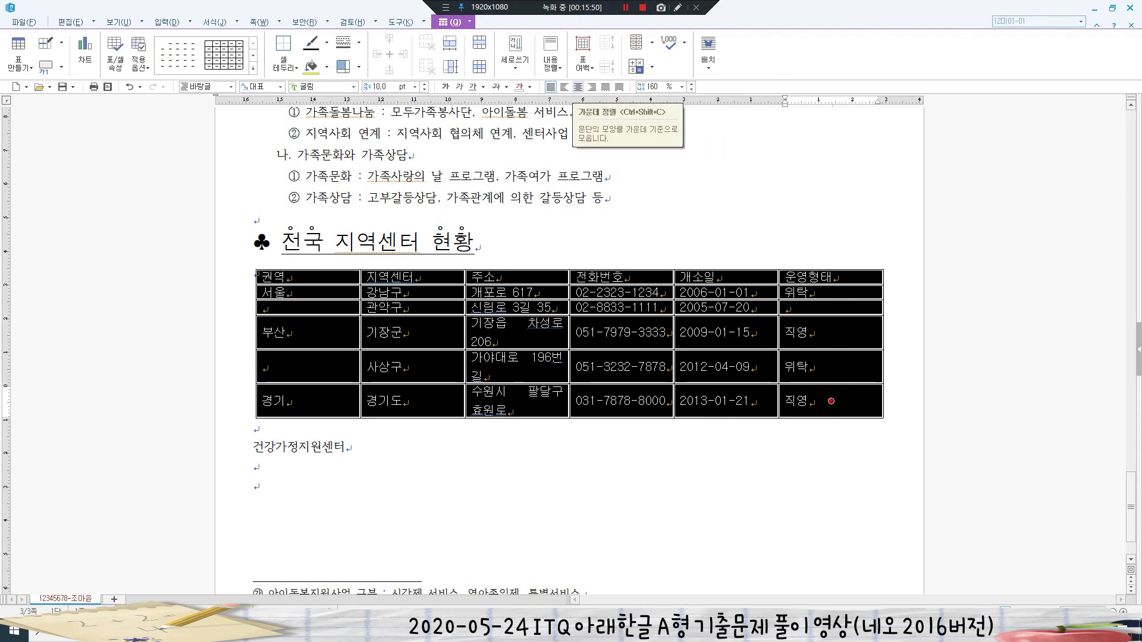
pyautogui.click(578, 87)
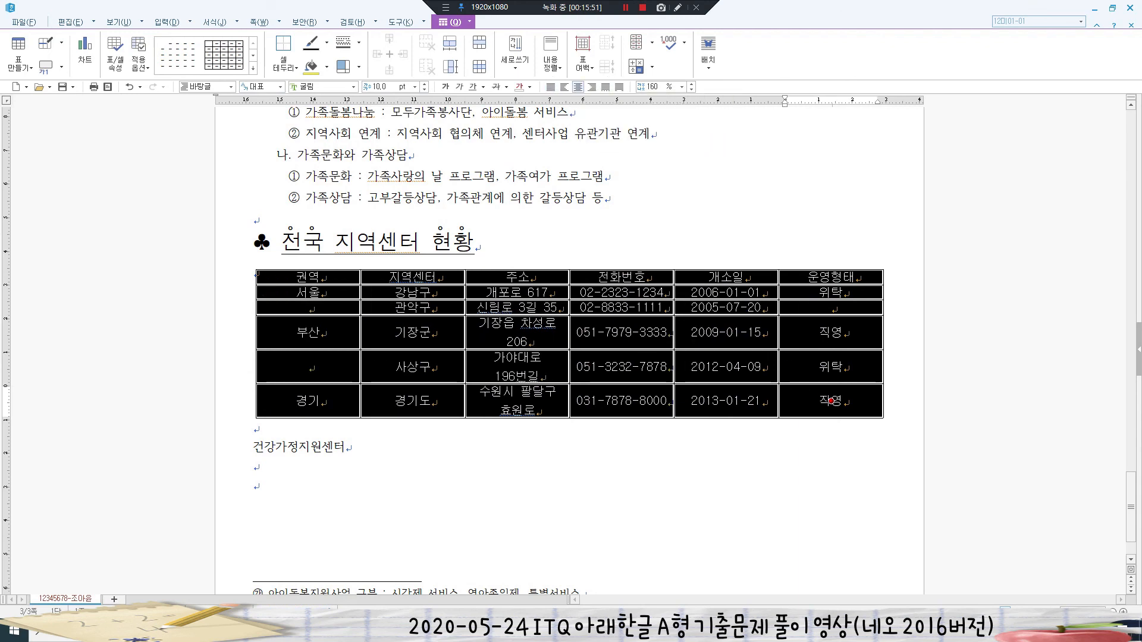
pyautogui.press('Escape')
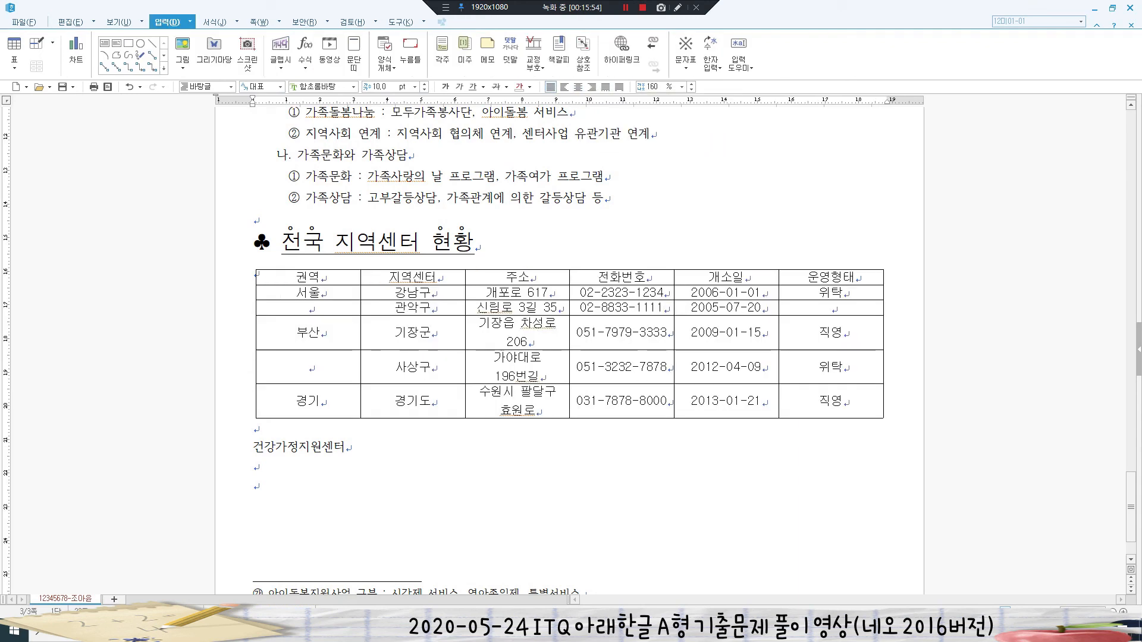
# - Merge the 서울 cell, the 부산 cell, and the first 위탁 운영형태 cell each with the empty cell below
pyautogui.moveTo(308, 293); pyautogui.dragTo(309, 308)
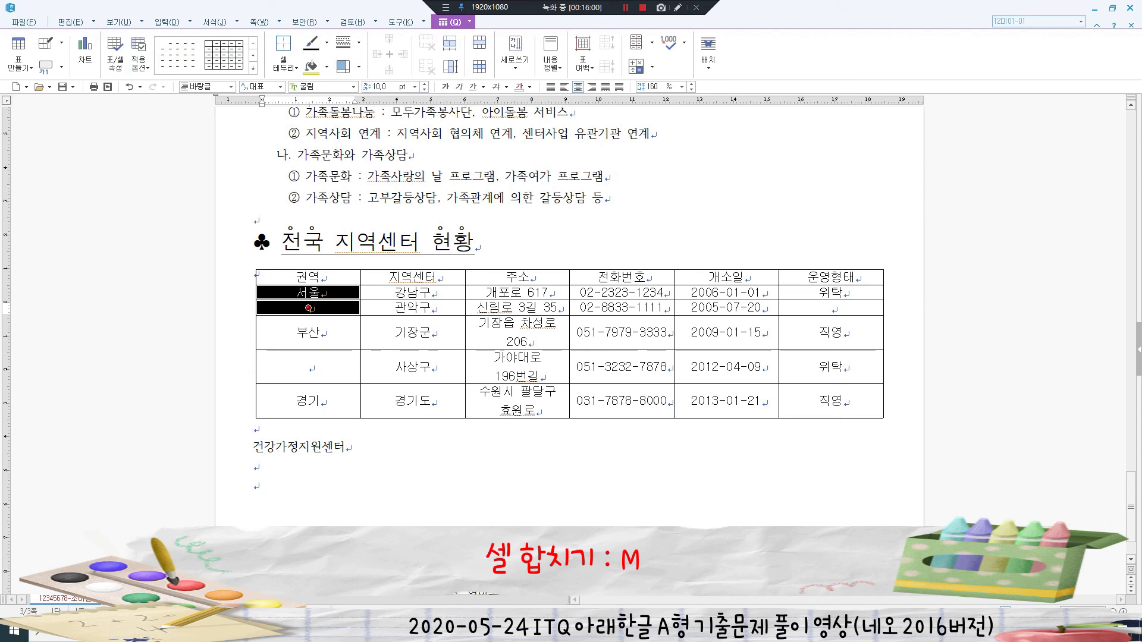
pyautogui.press('m')
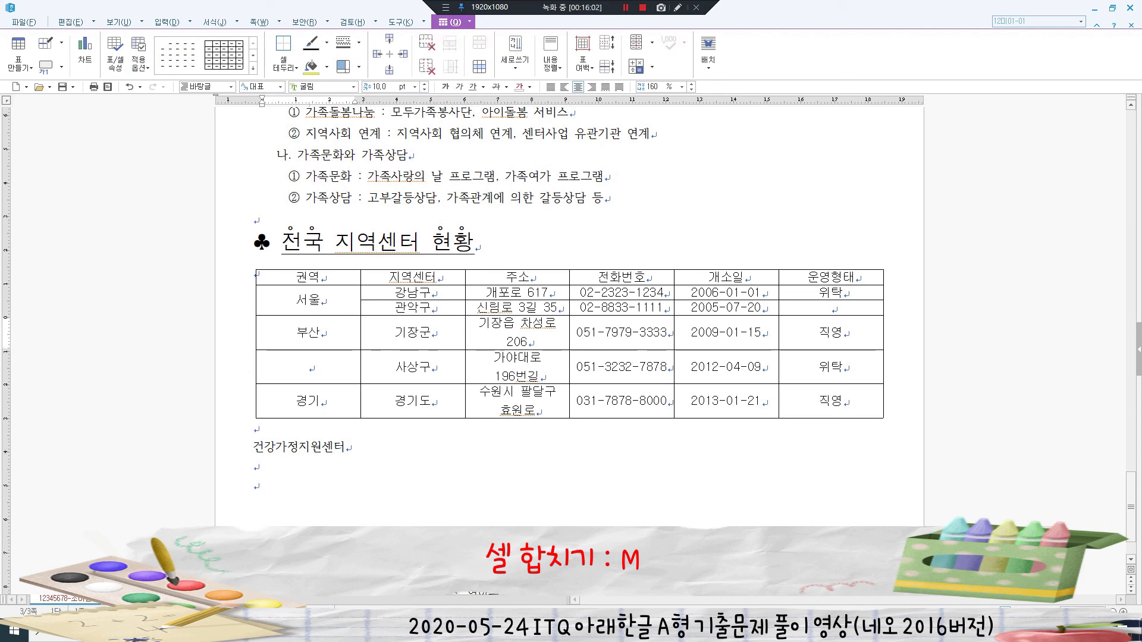
pyautogui.moveTo(308, 333); pyautogui.dragTo(309, 367)
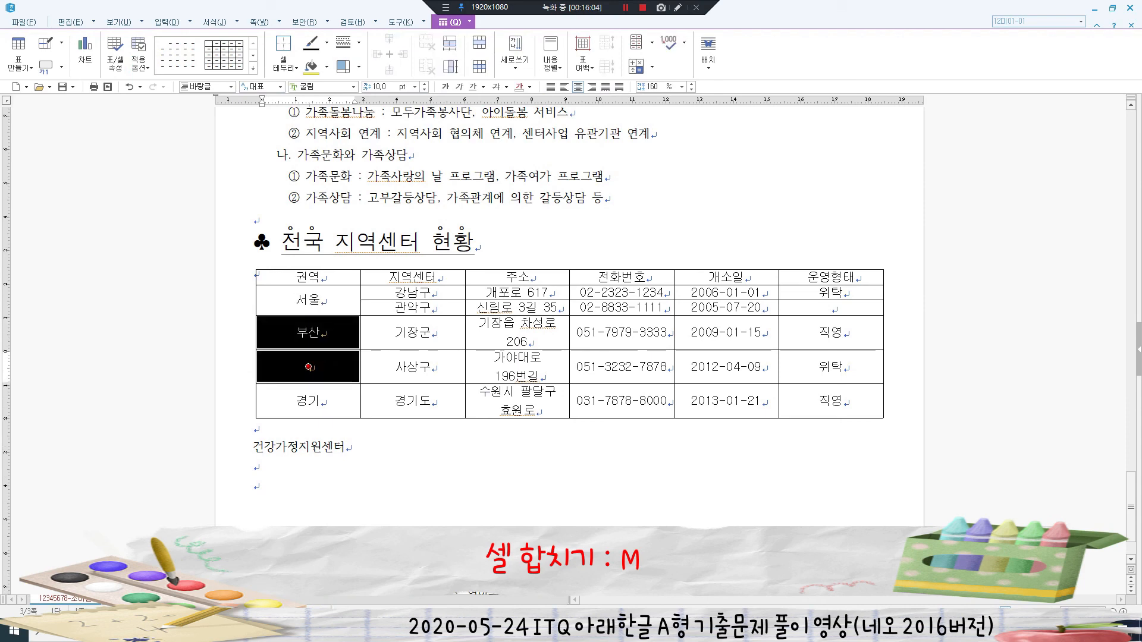
pyautogui.press('m')
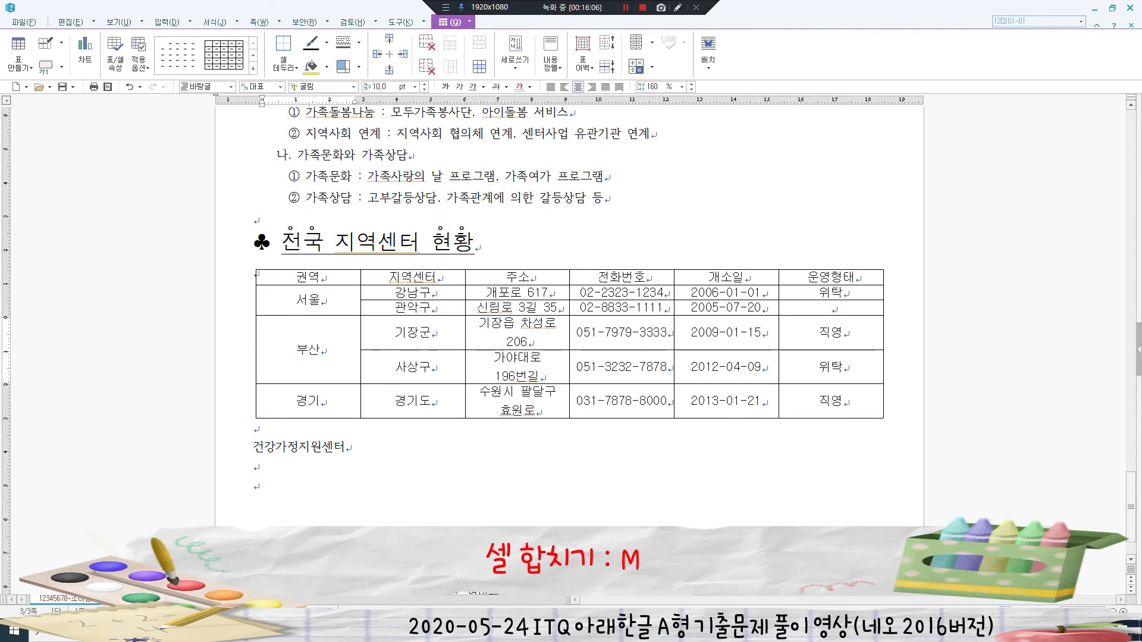
pyautogui.click(832, 292)
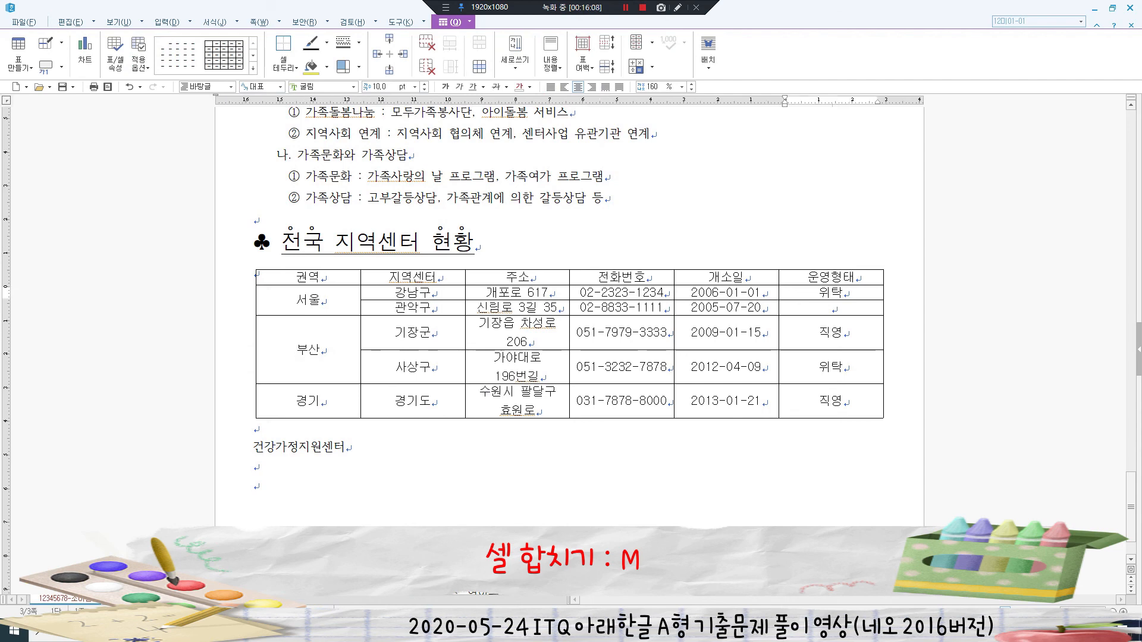
pyautogui.moveTo(832, 292); pyautogui.dragTo(831, 308)
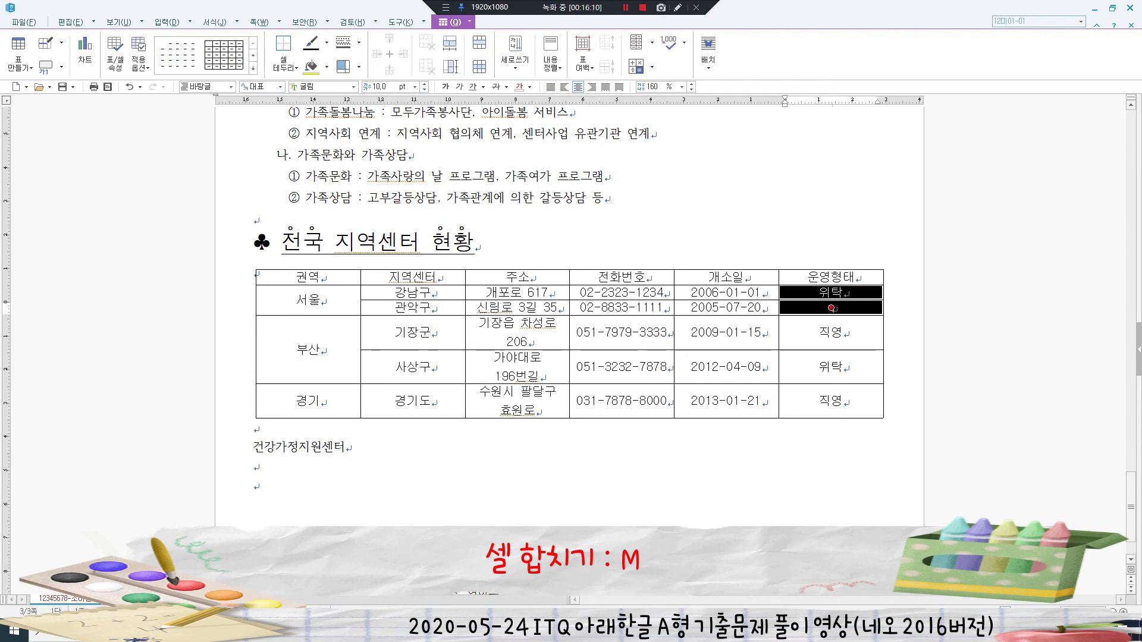
pyautogui.press('m')
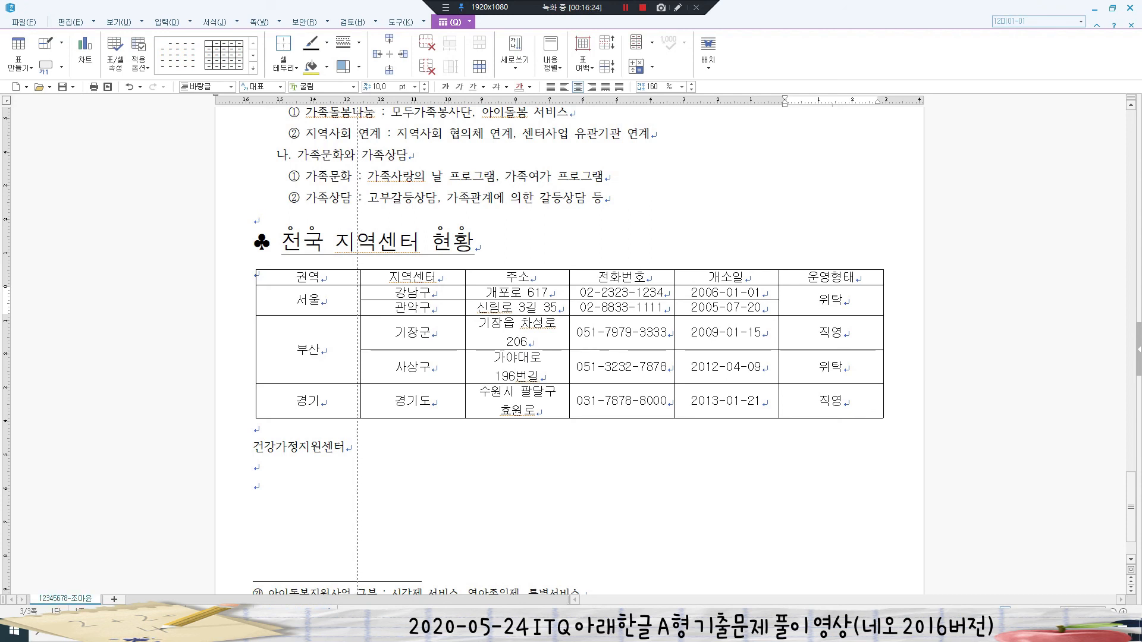
# - Narrow the 권역 and 지역센터 columns and increase all table row heights
pyautogui.moveTo(361, 351); pyautogui.dragTo(326, 351)
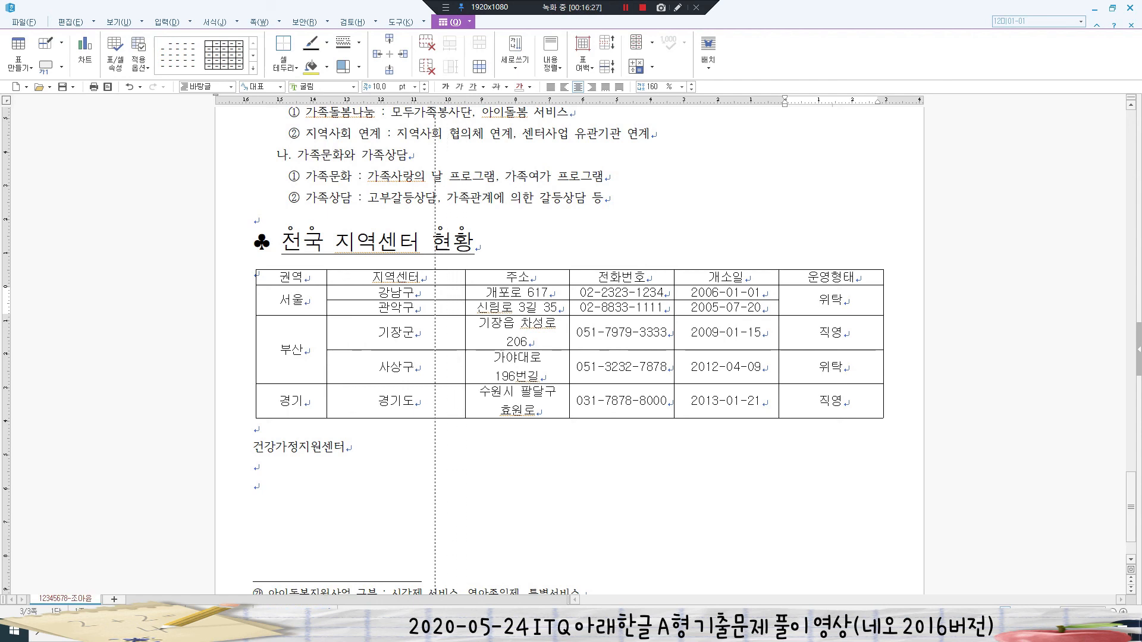
pyautogui.moveTo(466, 338); pyautogui.dragTo(428, 337)
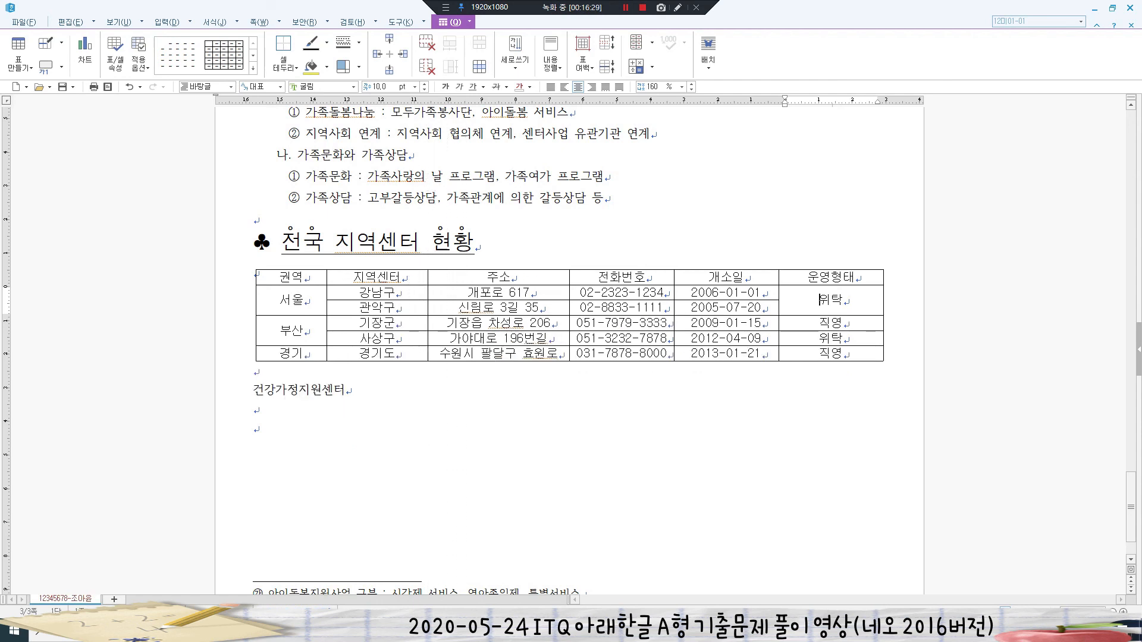
pyautogui.moveTo(293, 277); pyautogui.dragTo(831, 354)
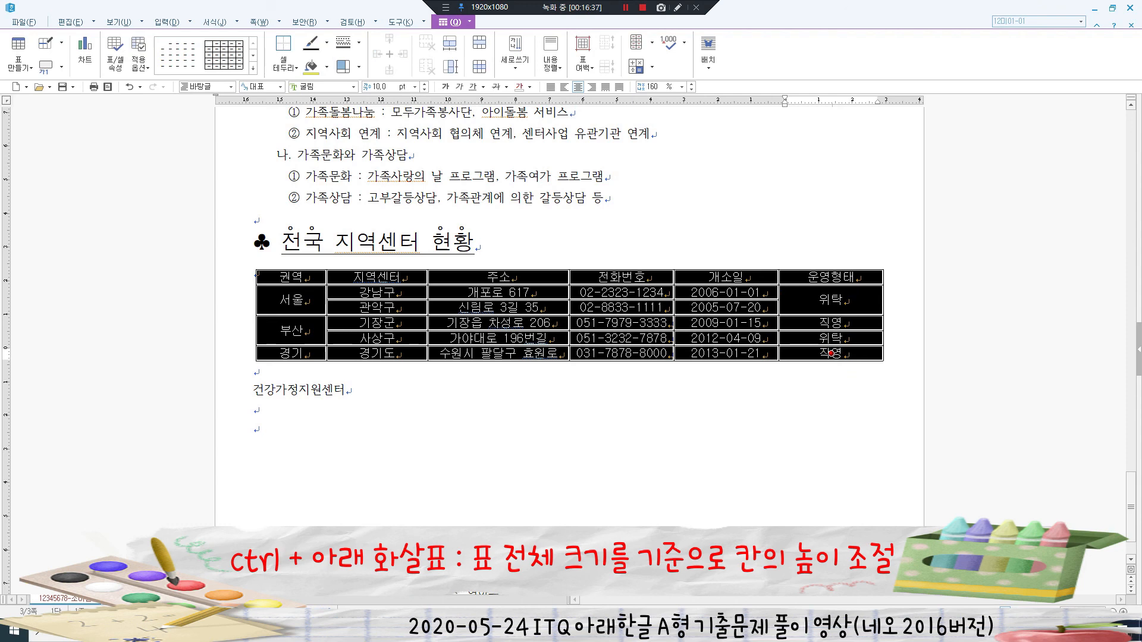
pyautogui.hotkey('ctrl', 'Down')
pyautogui.hotkey('ctrl', 'Down')
pyautogui.hotkey('ctrl', 'Down')
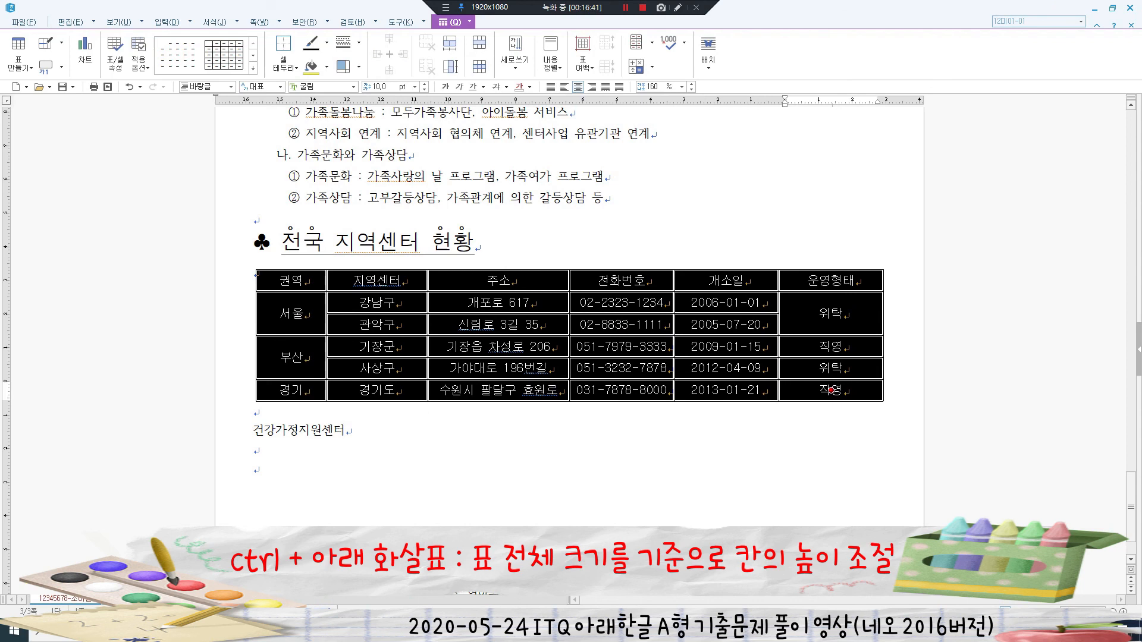
pyautogui.click(347, 431)
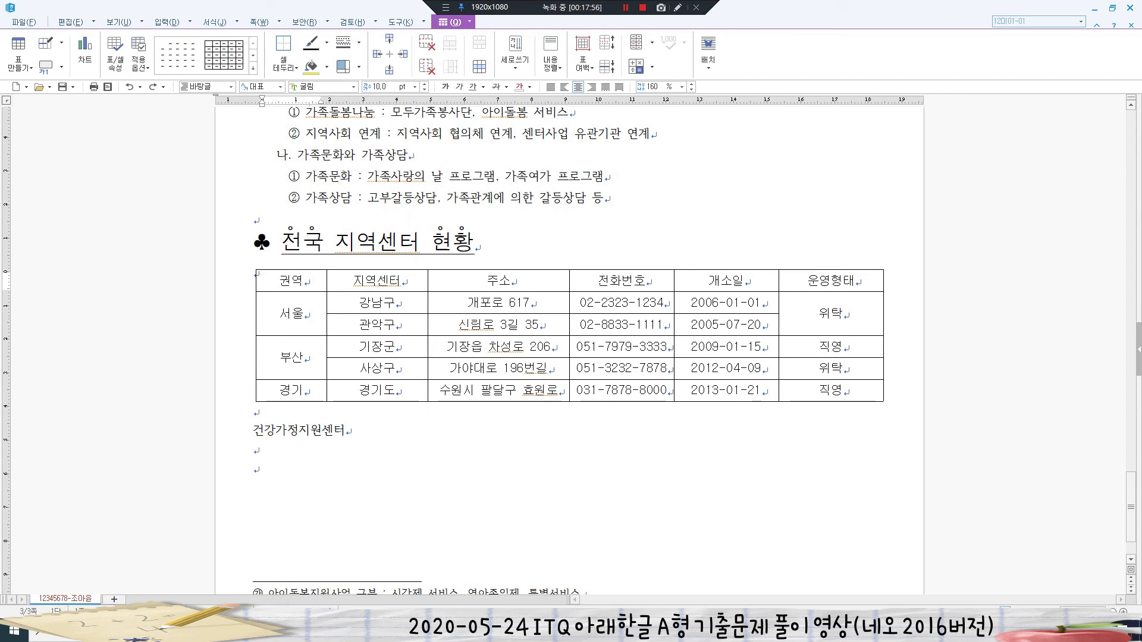
pyautogui.moveTo(291, 281); pyautogui.dragTo(831, 390)
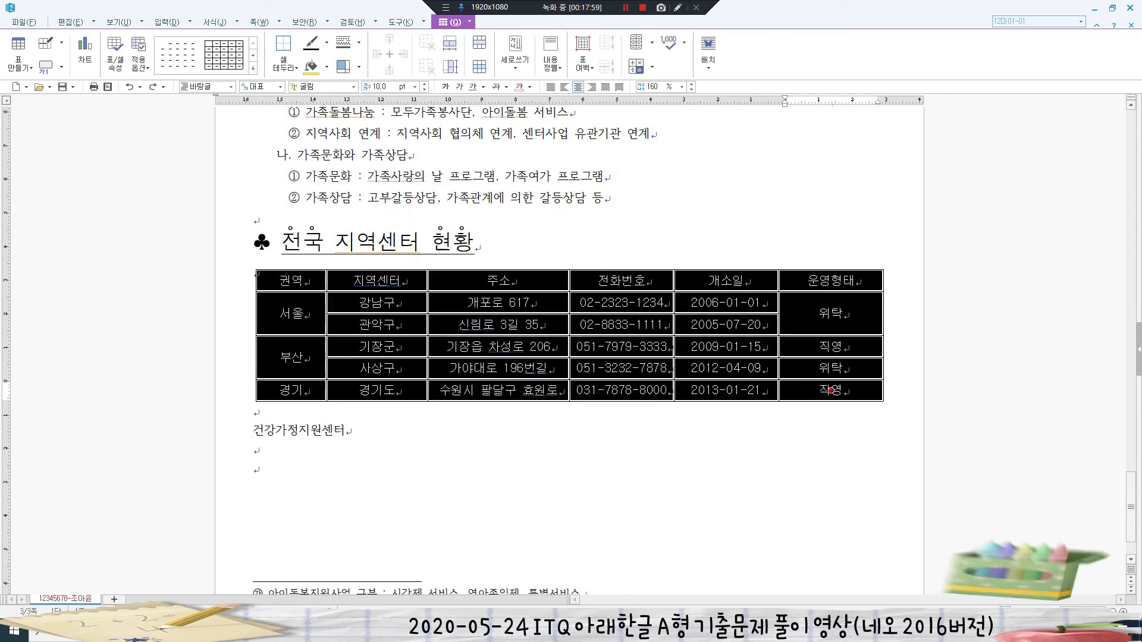
# - Give the whole table 0.5 mm double-line top and bottom borders
pyautogui.press('l')
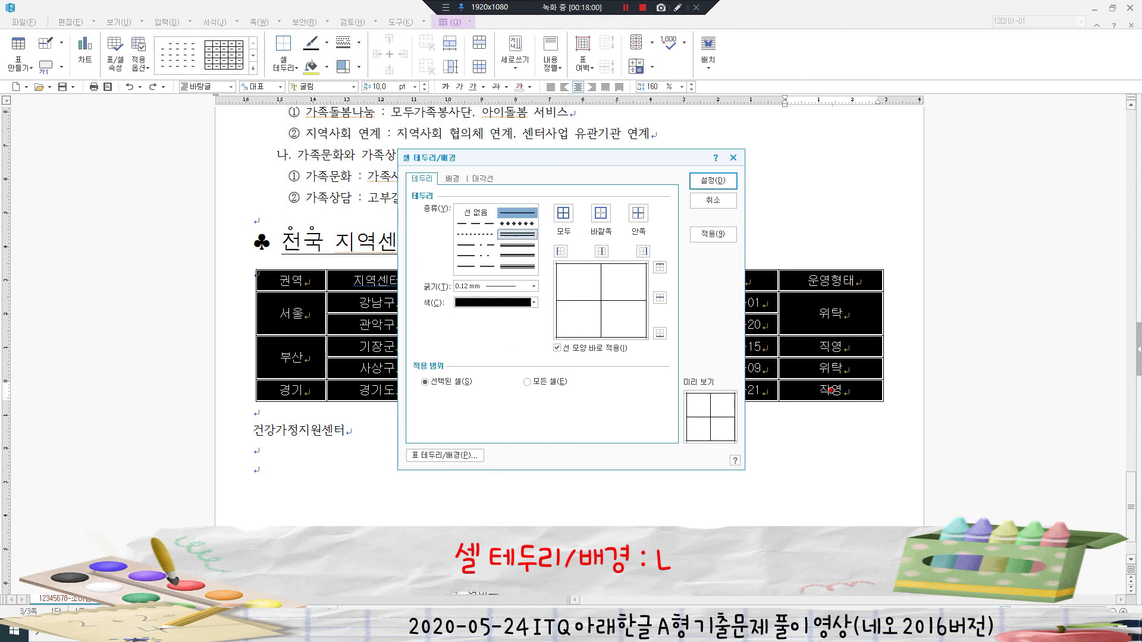
pyautogui.click(518, 234)
pyautogui.click(660, 268)
pyautogui.click(660, 333)
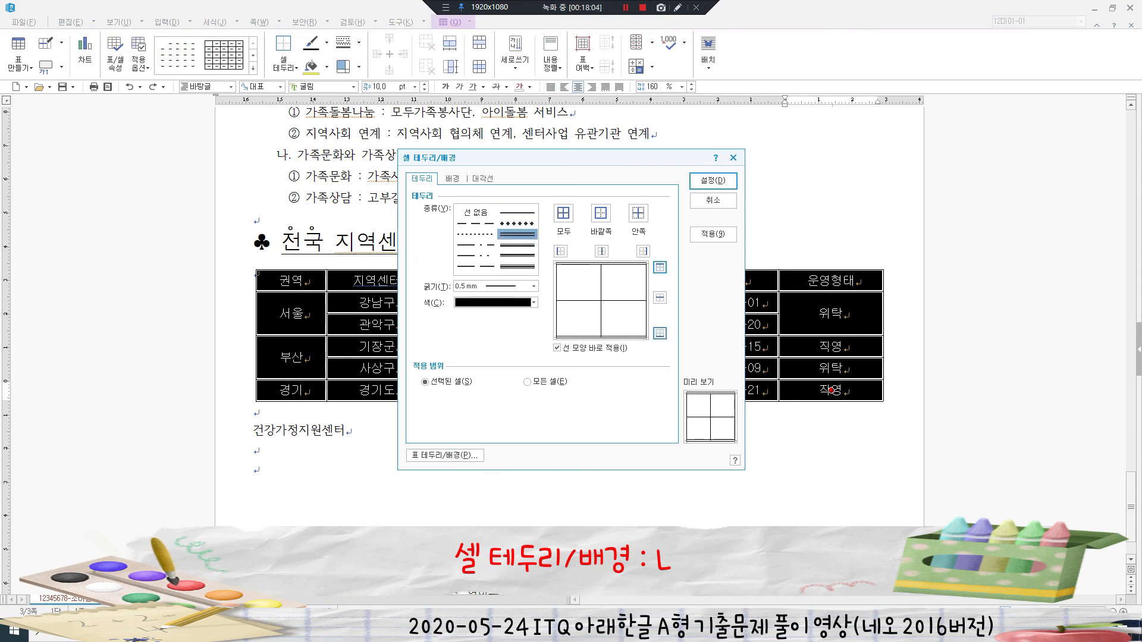
pyautogui.click(712, 181)
pyautogui.click(713, 181)
# - Put a double line under the header row and fill it with a horizontal white-to-yellow gradient
pyautogui.moveTo(286, 279); pyautogui.dragTo(831, 279)
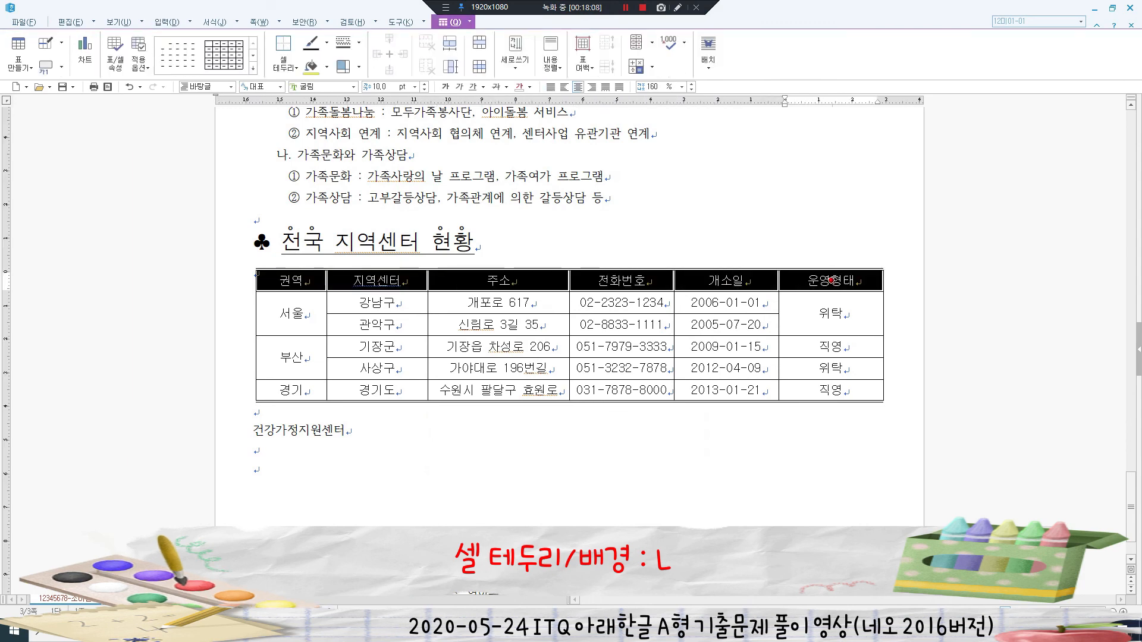
pyautogui.press('l')
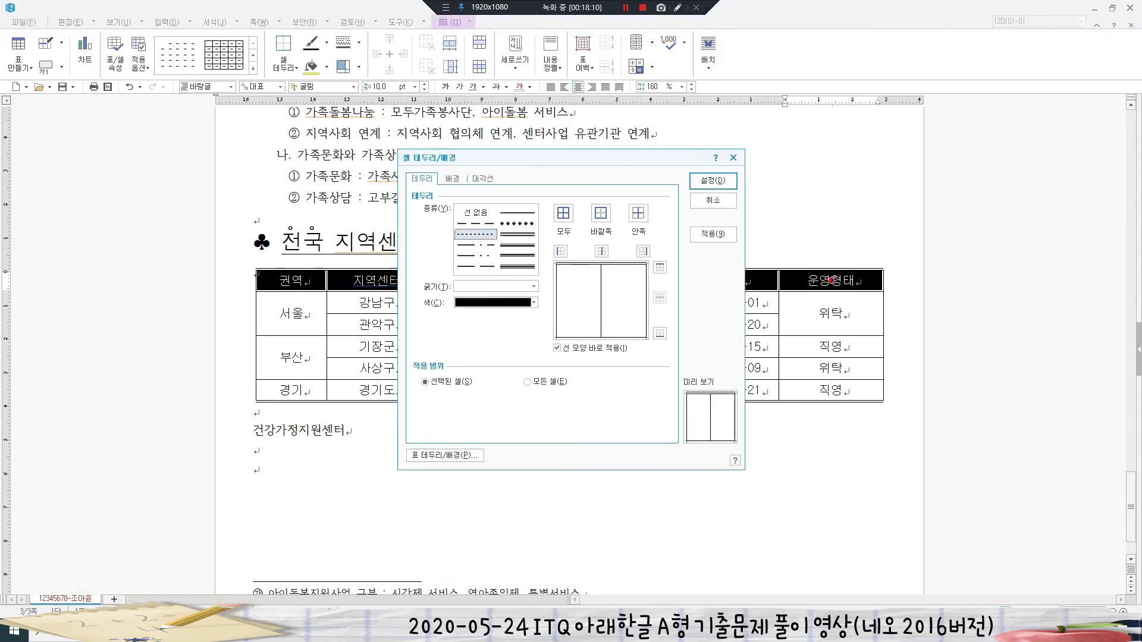
pyautogui.click(518, 235)
pyautogui.click(660, 333)
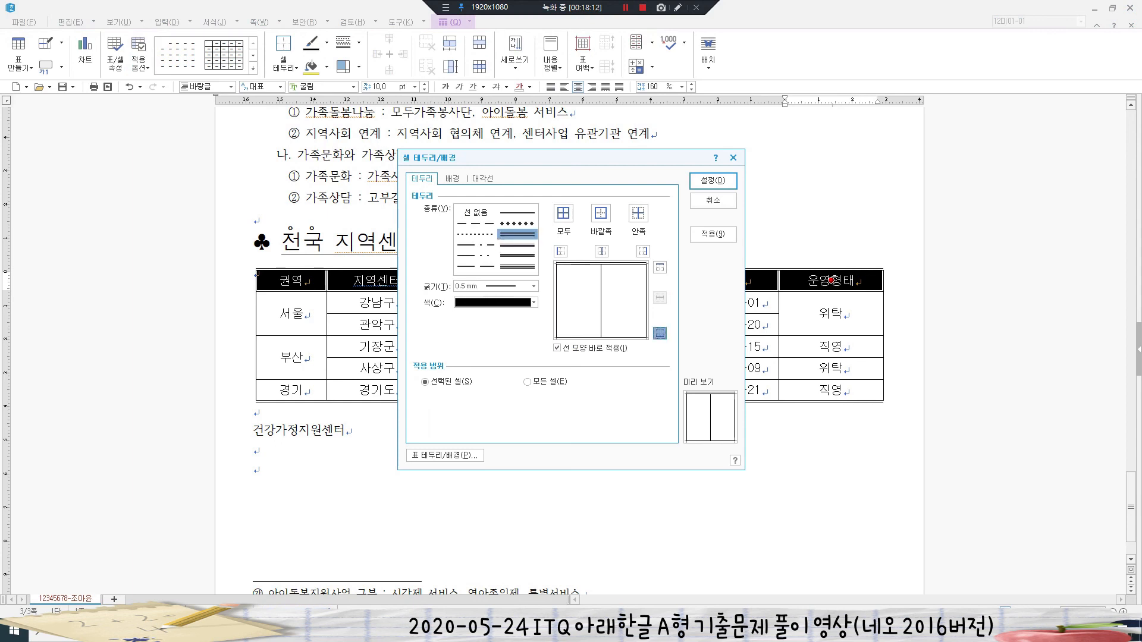
pyautogui.hotkey('ctrl', 'Tab')
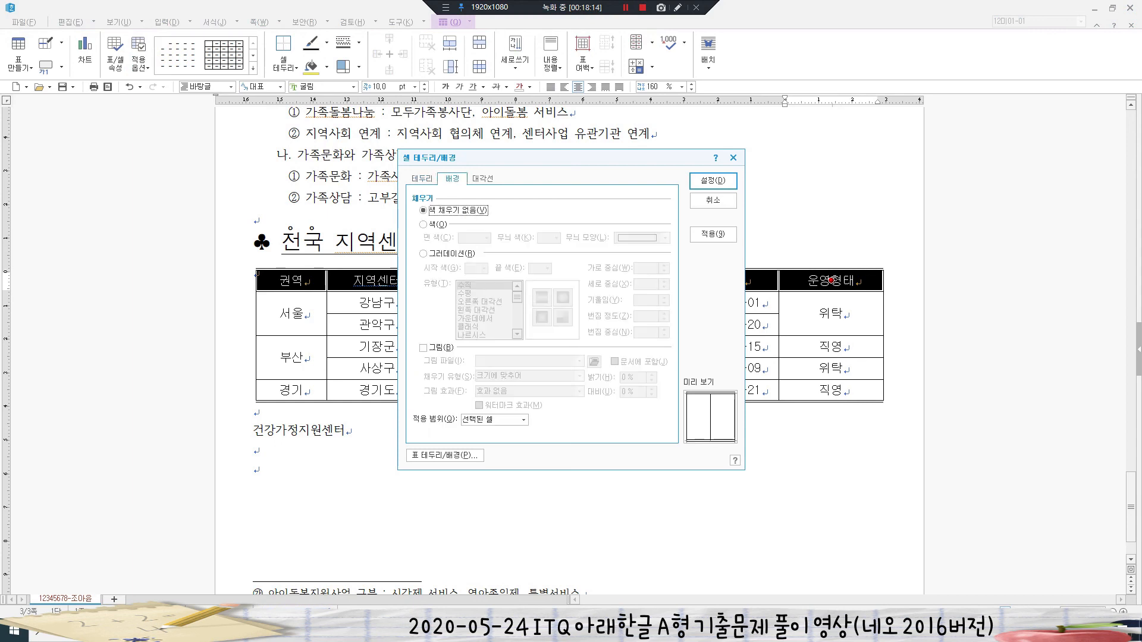
pyautogui.hotkey('alt', 'r')
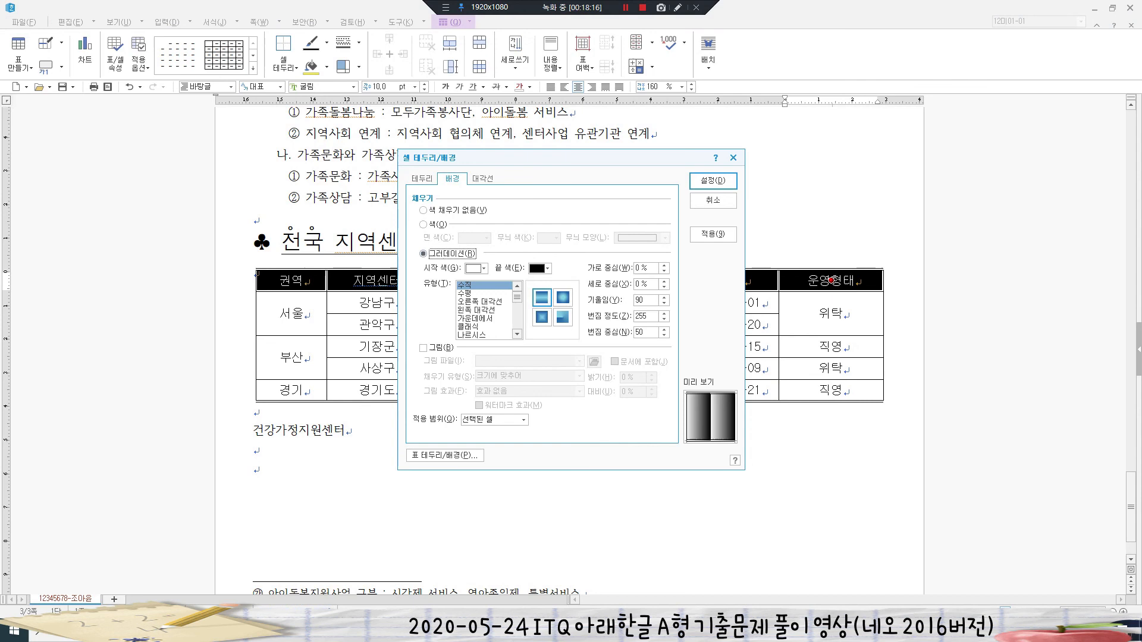
pyautogui.press('Tab')
pyautogui.press('Tab')
pyautogui.press('space')
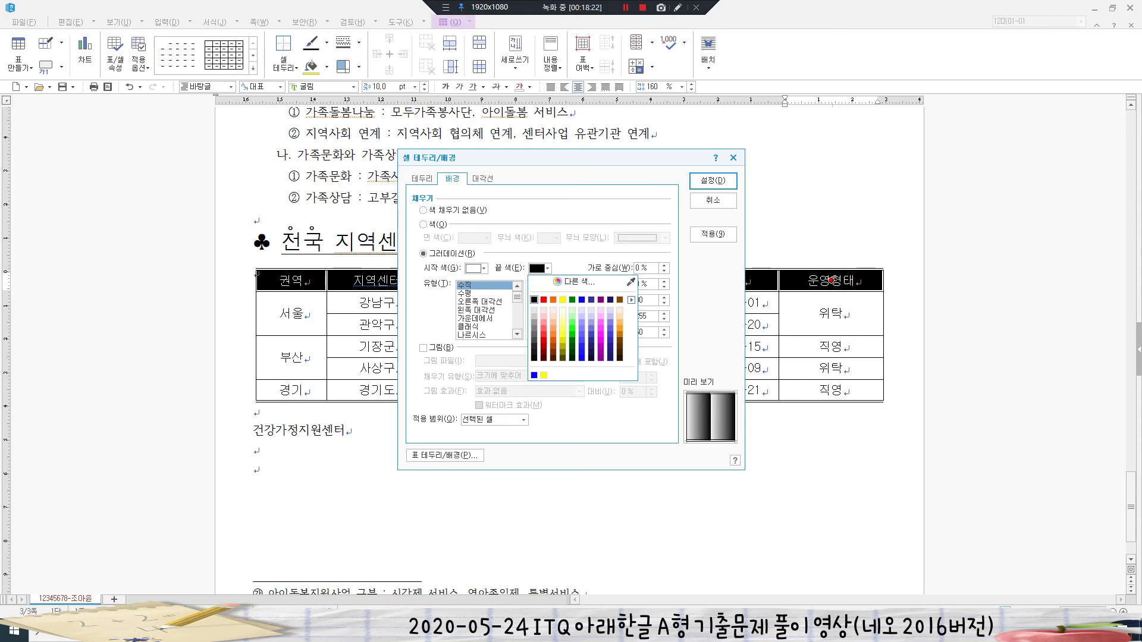
pyautogui.press('Right')
pyautogui.press('Right')
pyautogui.press('Right')
pyautogui.press('Return')
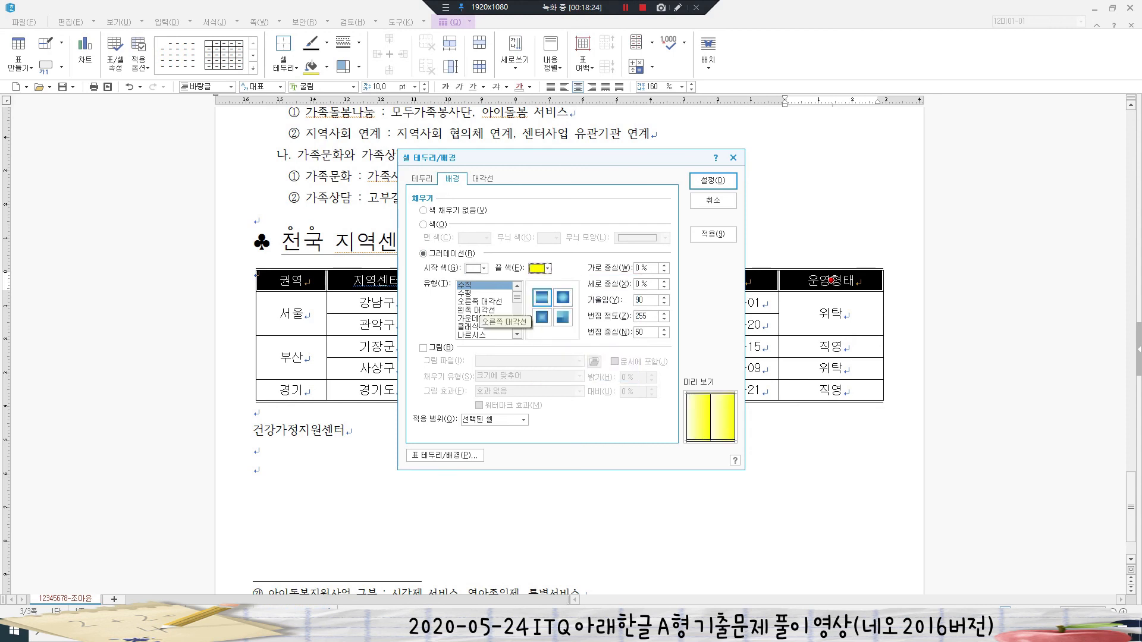
pyautogui.press('Down')
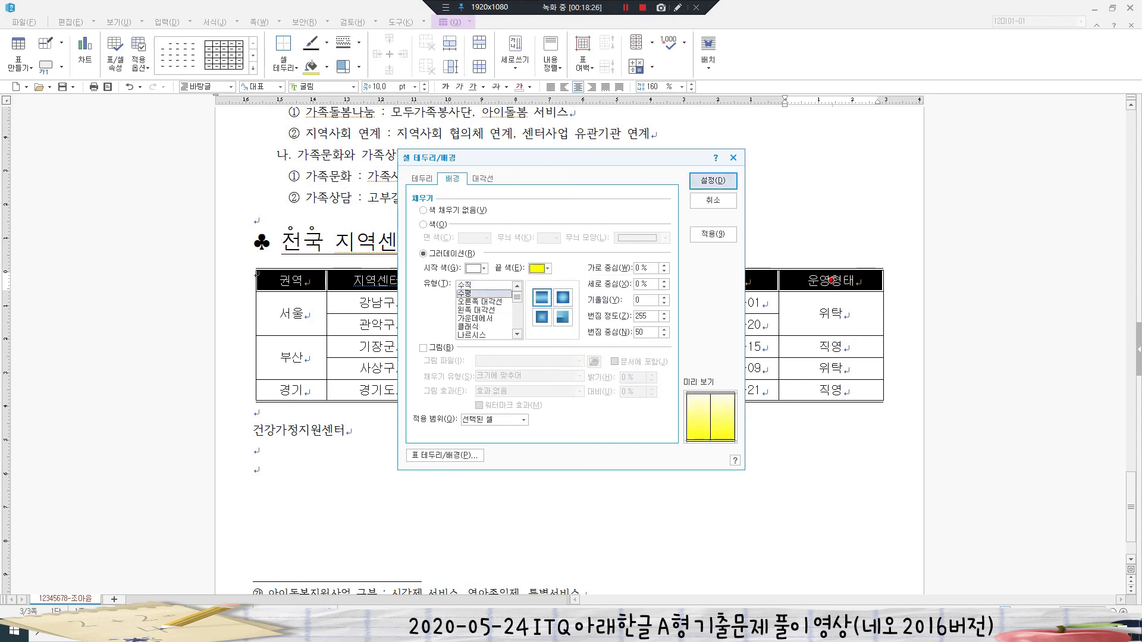
pyautogui.press('Return')
pyautogui.click(254, 219)
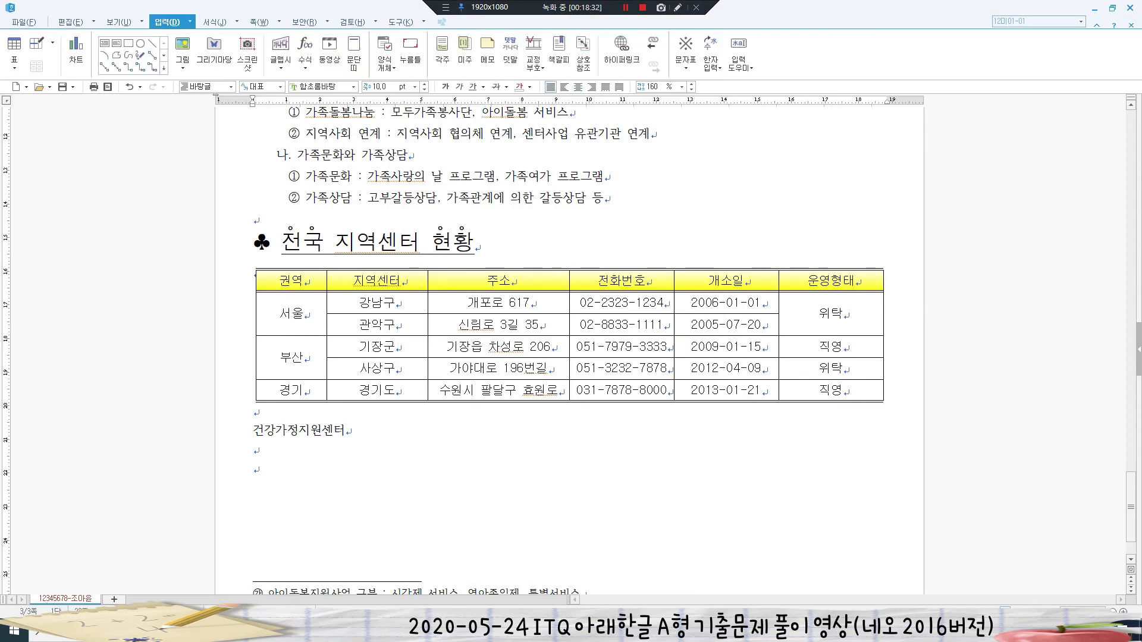
# - Remove the table's left and right outer borders
pyautogui.moveTo(279, 280); pyautogui.dragTo(831, 390)
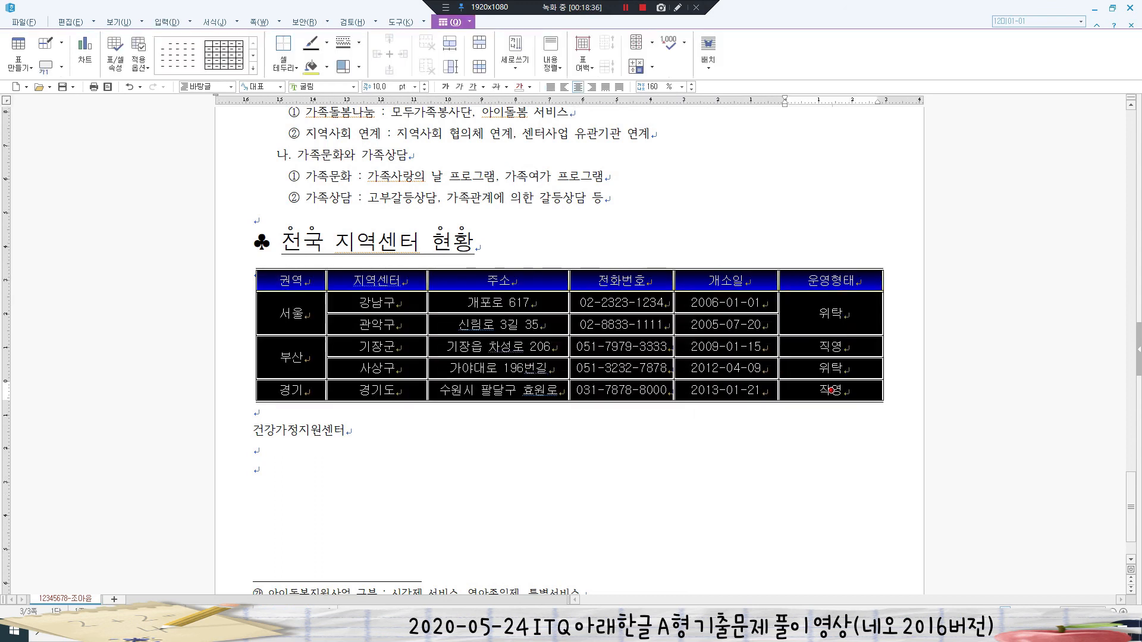
pyautogui.press('l')
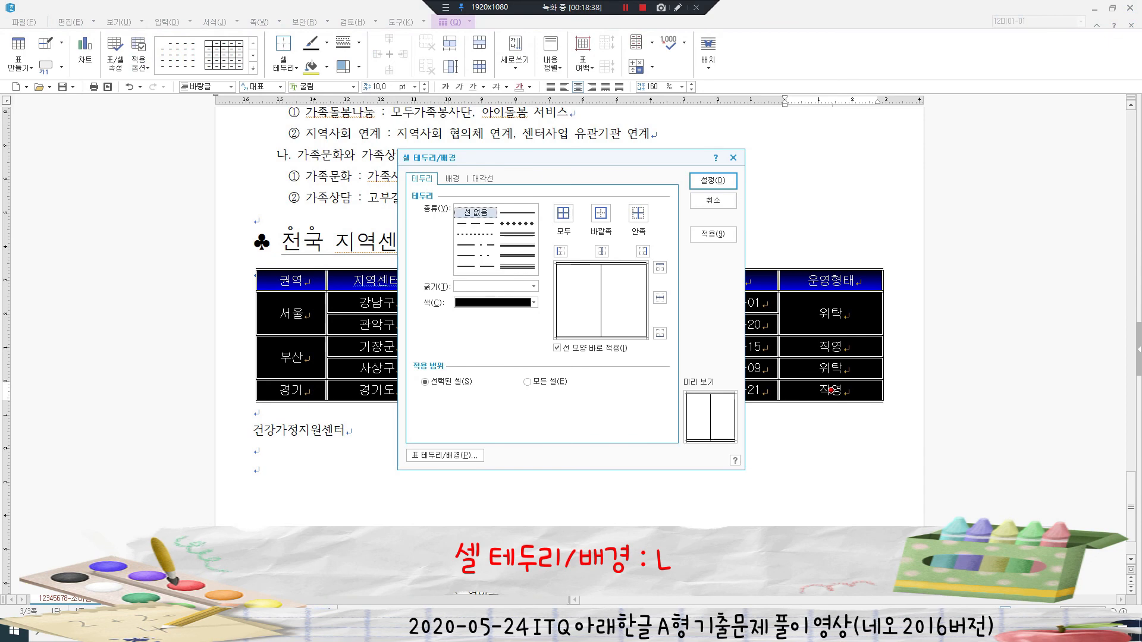
pyautogui.click(476, 213)
pyautogui.click(561, 252)
pyautogui.click(643, 252)
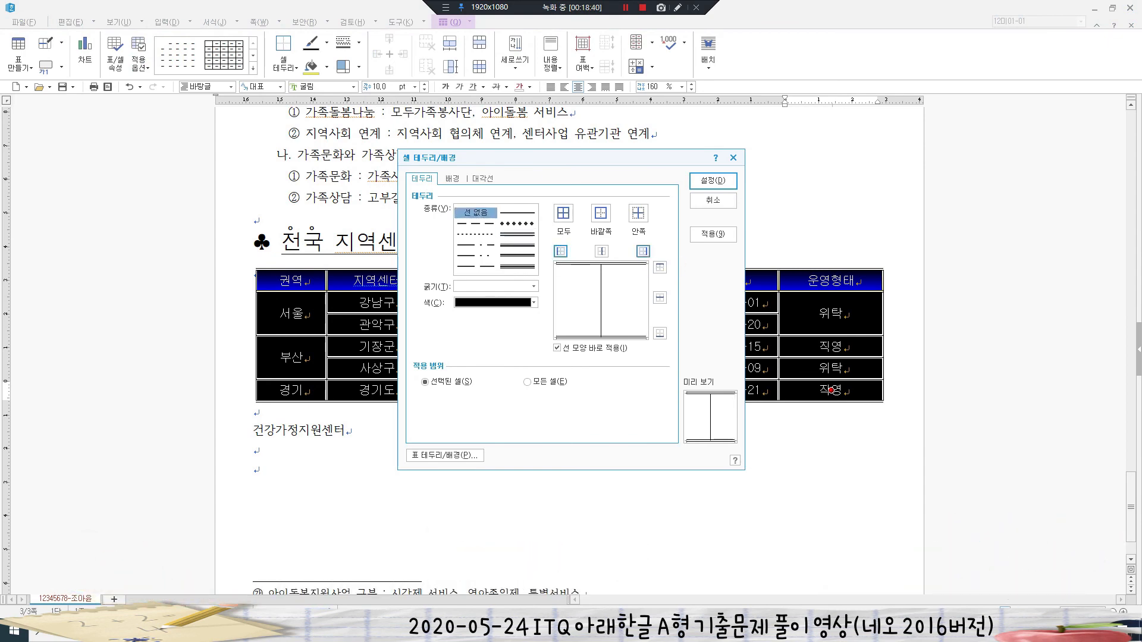
pyautogui.click(713, 181)
pyautogui.click(595, 452)
pyautogui.scroll(-2, 595, 452)
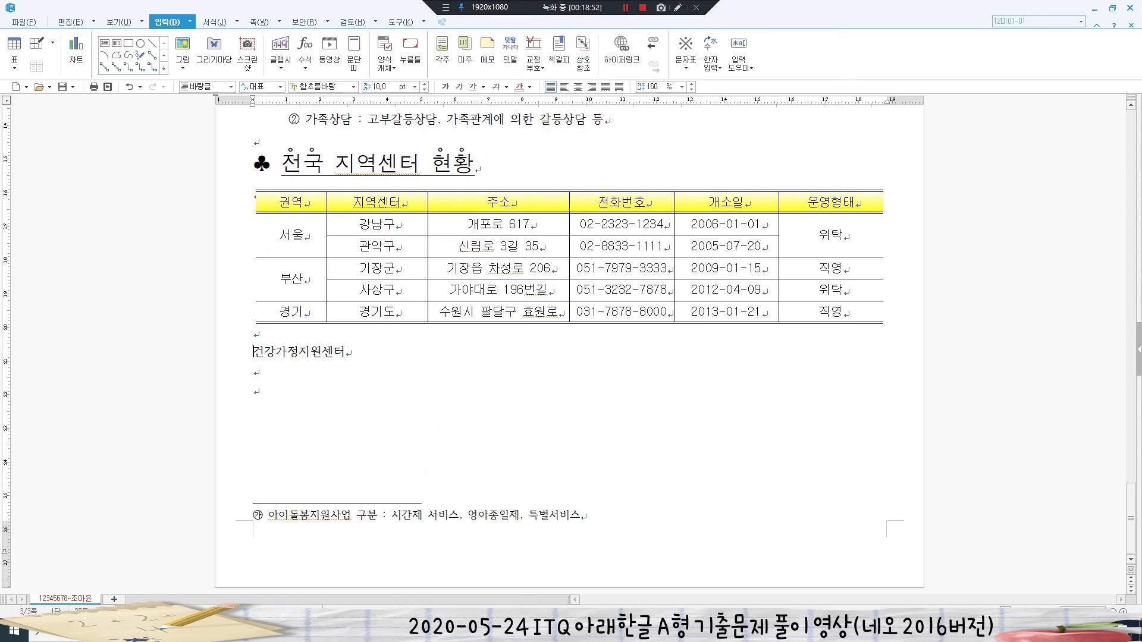
# - Set the 건강가정지원센터 line's character width to 110%
pyautogui.moveTo(254, 351); pyautogui.dragTo(346, 354)
pyautogui.hotkey('alt', 'l')
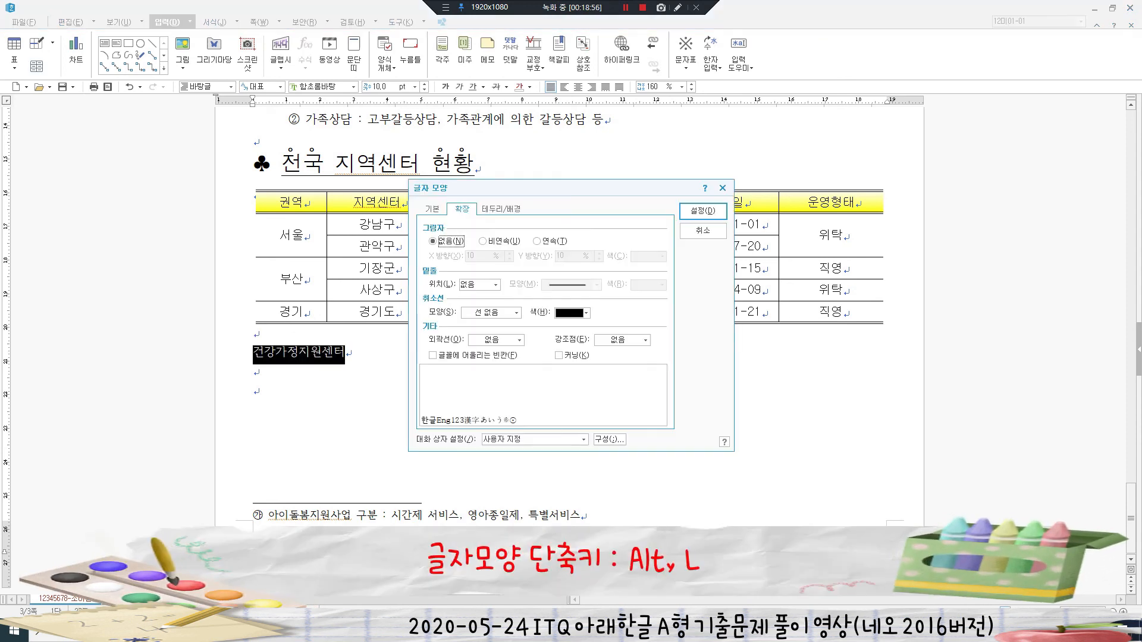
pyautogui.click(433, 209)
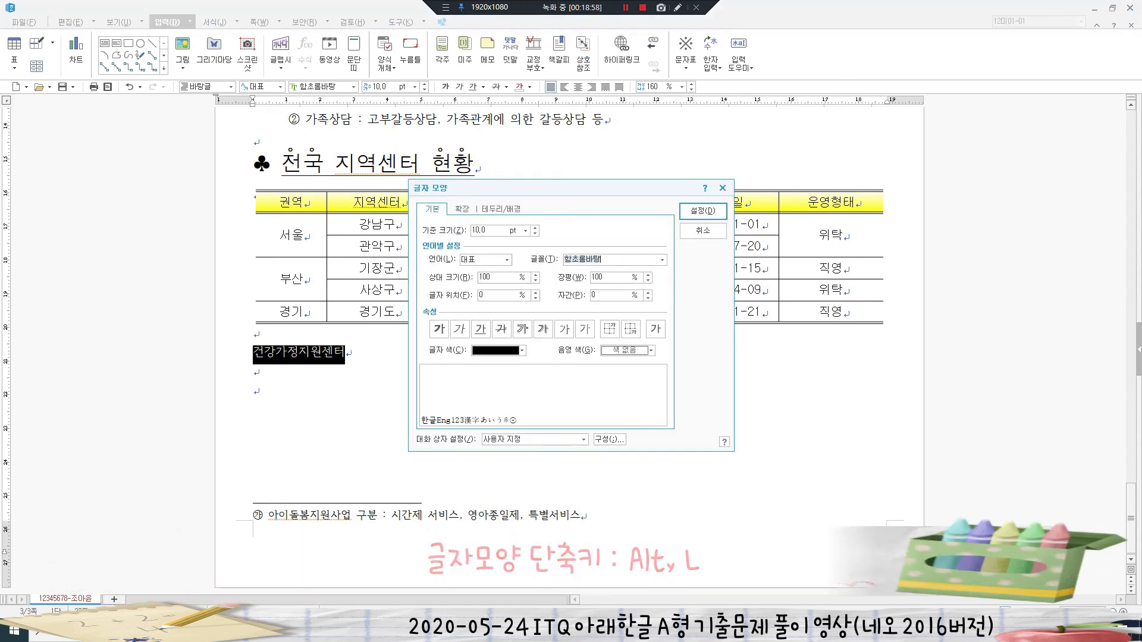
pyautogui.click(488, 230)
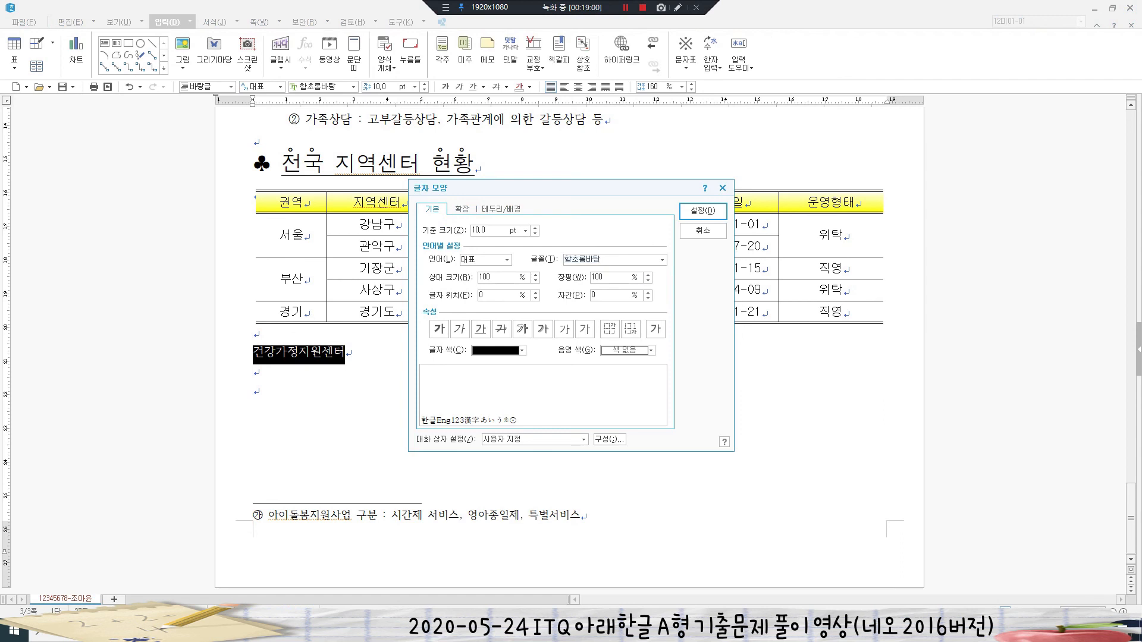
pyautogui.doubleClick(597, 278)
pyautogui.write('110')
# - Make the line bold 24 pt 궁서 and align it to the right
pyautogui.click(662, 260)
pyautogui.scroll(10, 610, 324)
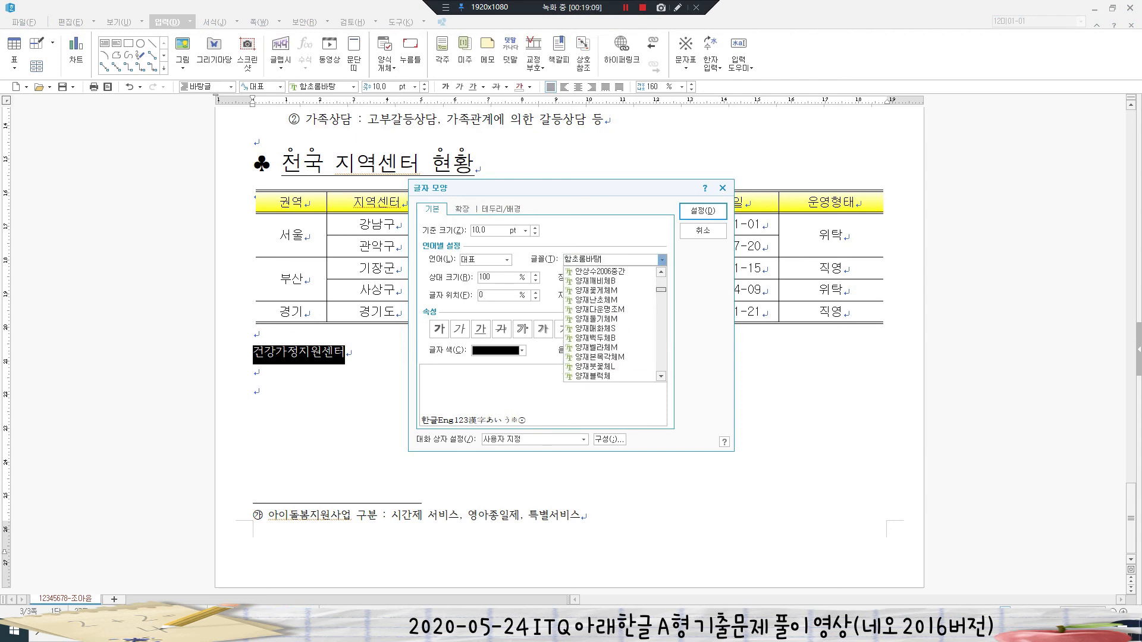
pyautogui.click(595, 337)
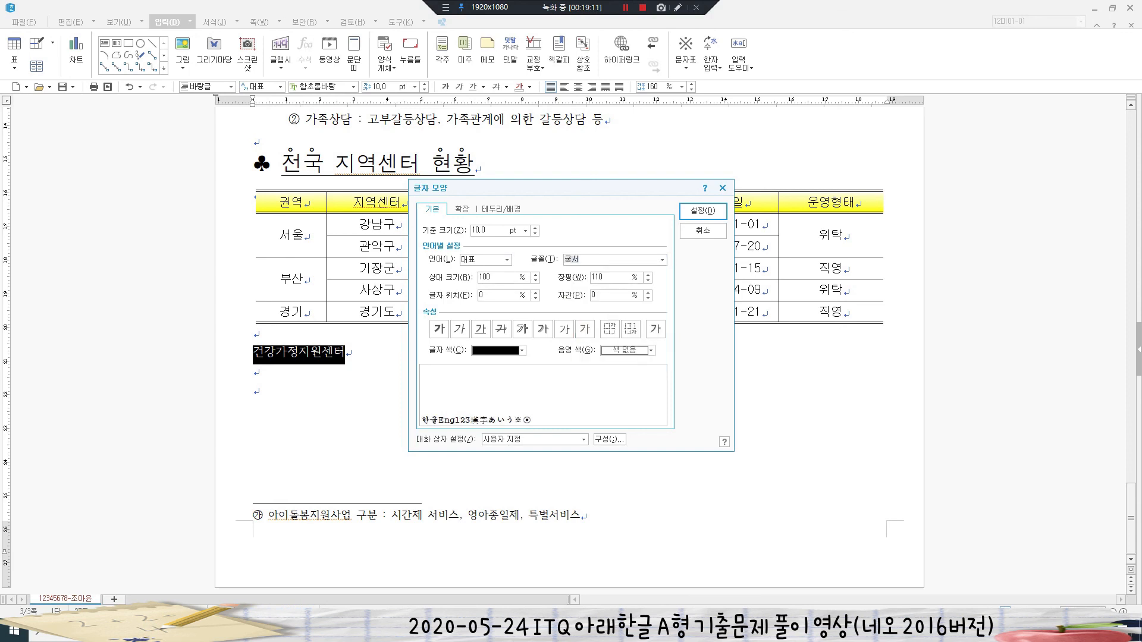
pyautogui.moveTo(489, 231); pyautogui.dragTo(471, 230)
pyautogui.write('24')
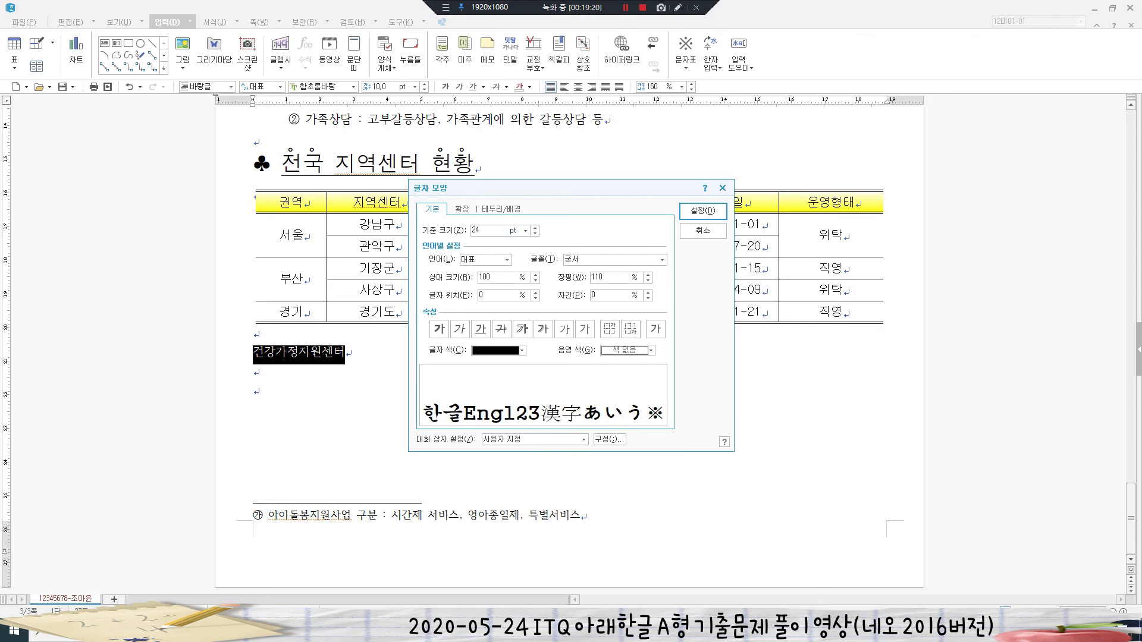
pyautogui.click(439, 329)
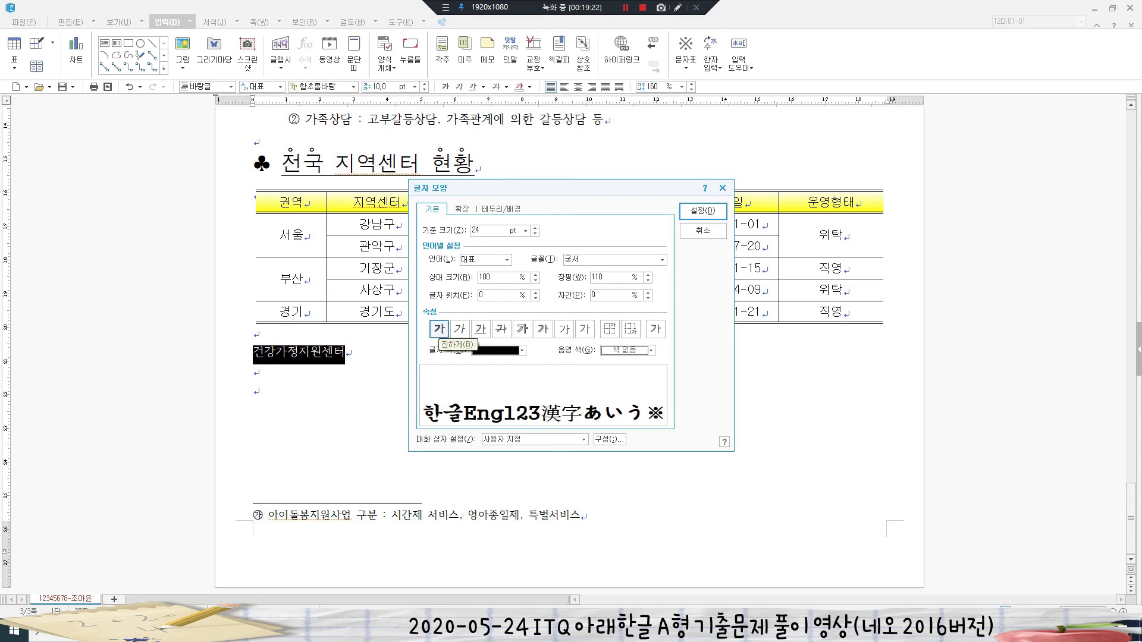
pyautogui.click(702, 211)
pyautogui.hotkey('ctrl', 'shift', 'r')
pyautogui.press('Escape')
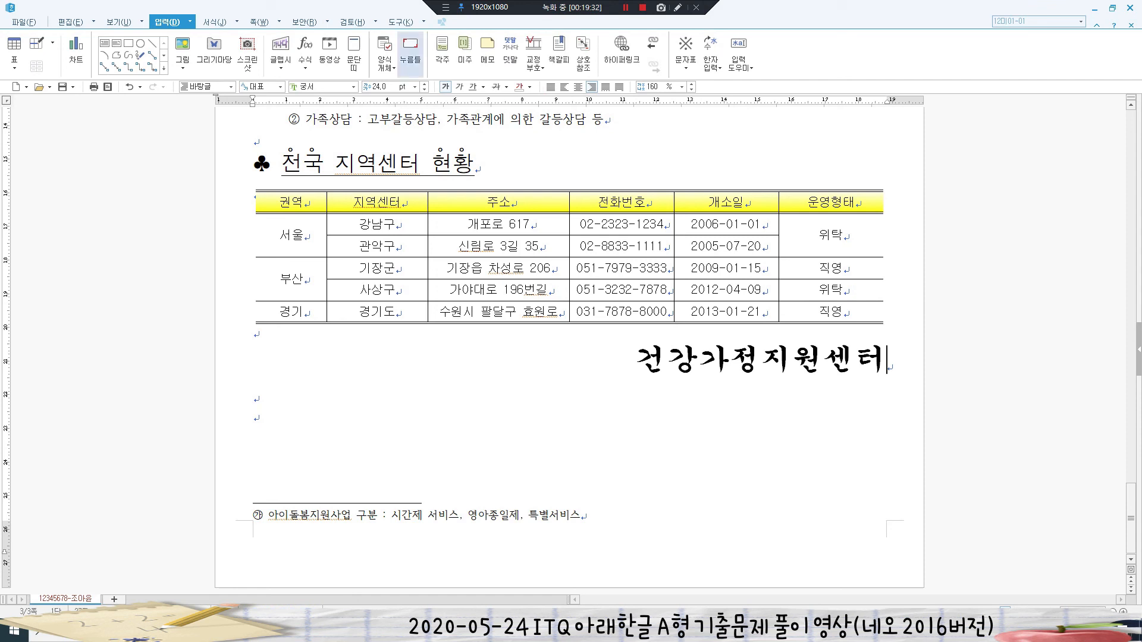
# - Add bottom-right page numbers in 가,나,다 style with the 줄표 넣기 dashes turned off
pyautogui.click(259, 22)
pyautogui.click(290, 50)
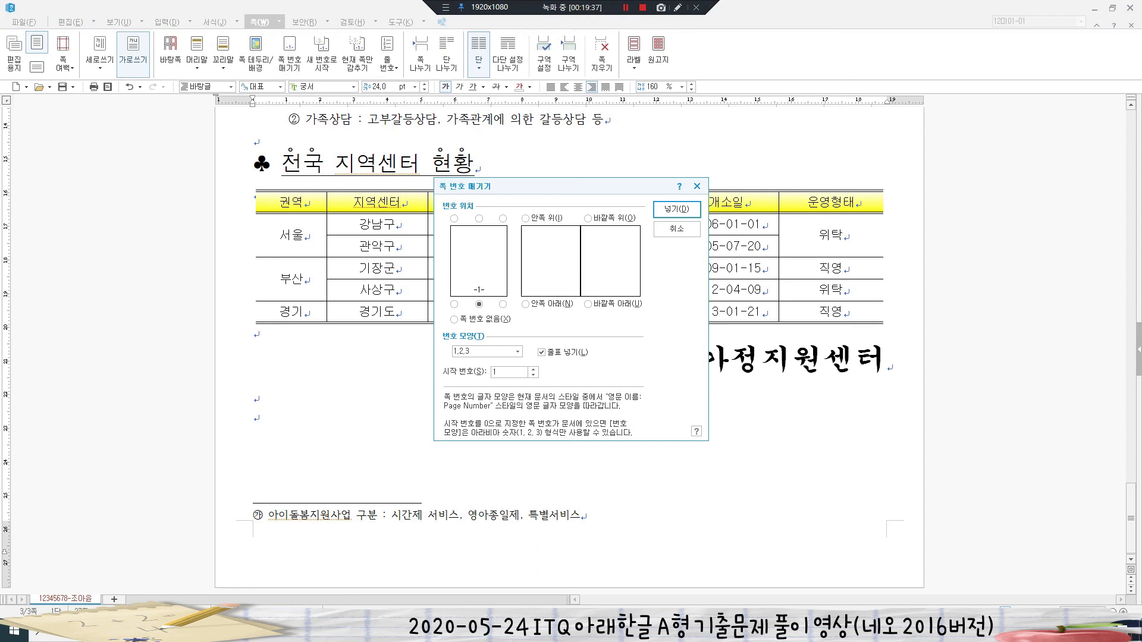
pyautogui.click(503, 304)
pyautogui.click(542, 352)
pyautogui.click(517, 352)
pyautogui.click(483, 406)
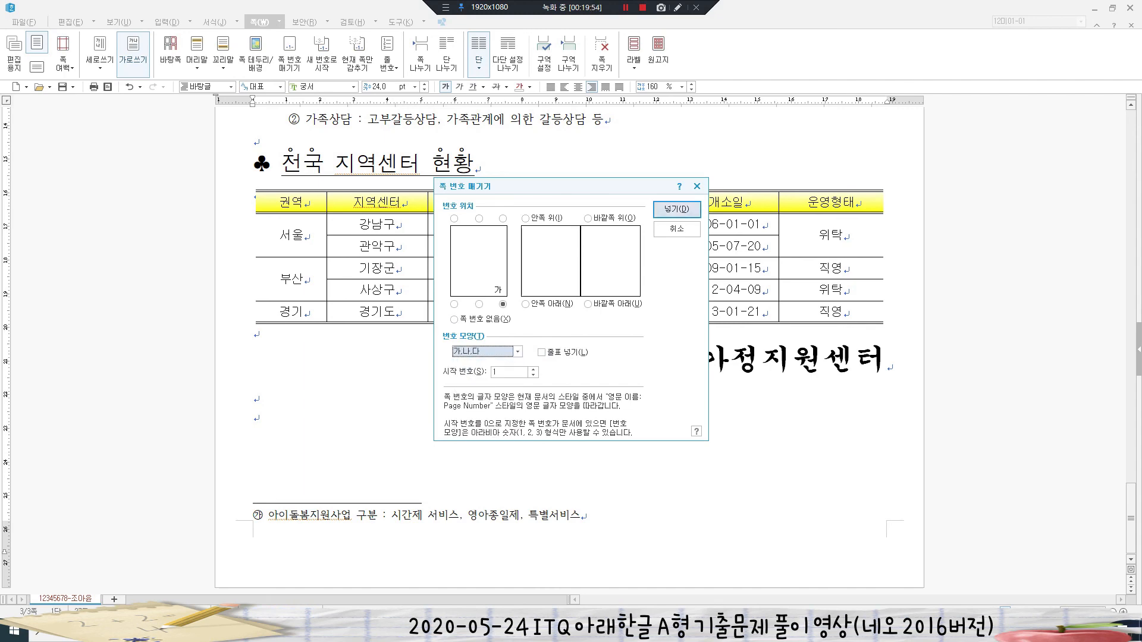
pyautogui.click(677, 209)
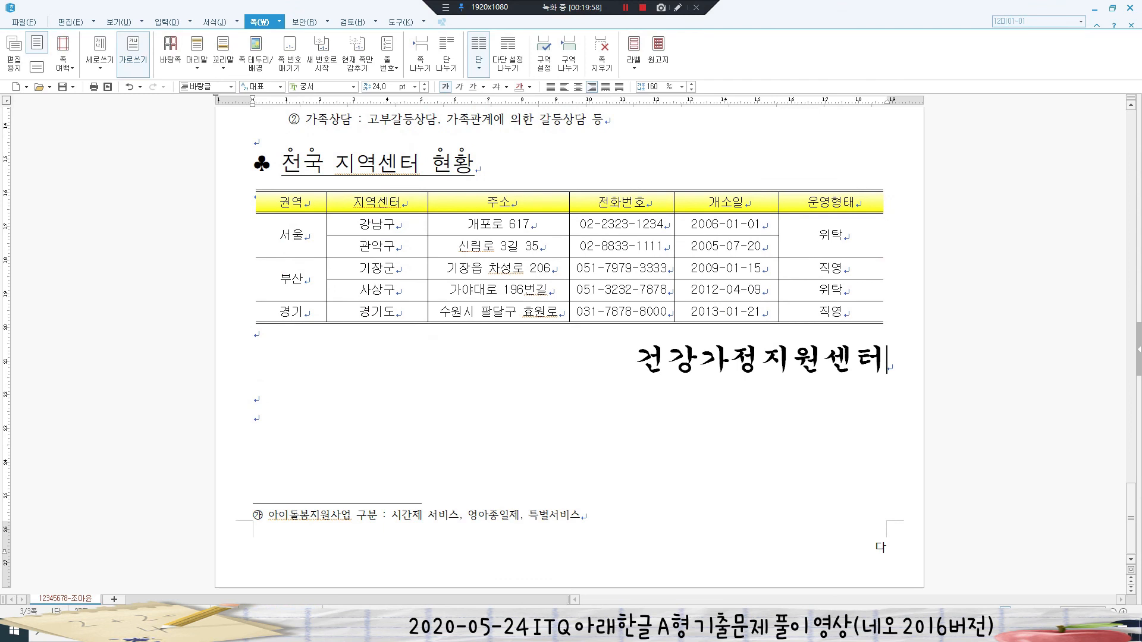
# - Restart the page numbering at 1 using 새 번호로 시작
pyautogui.click(321, 51)
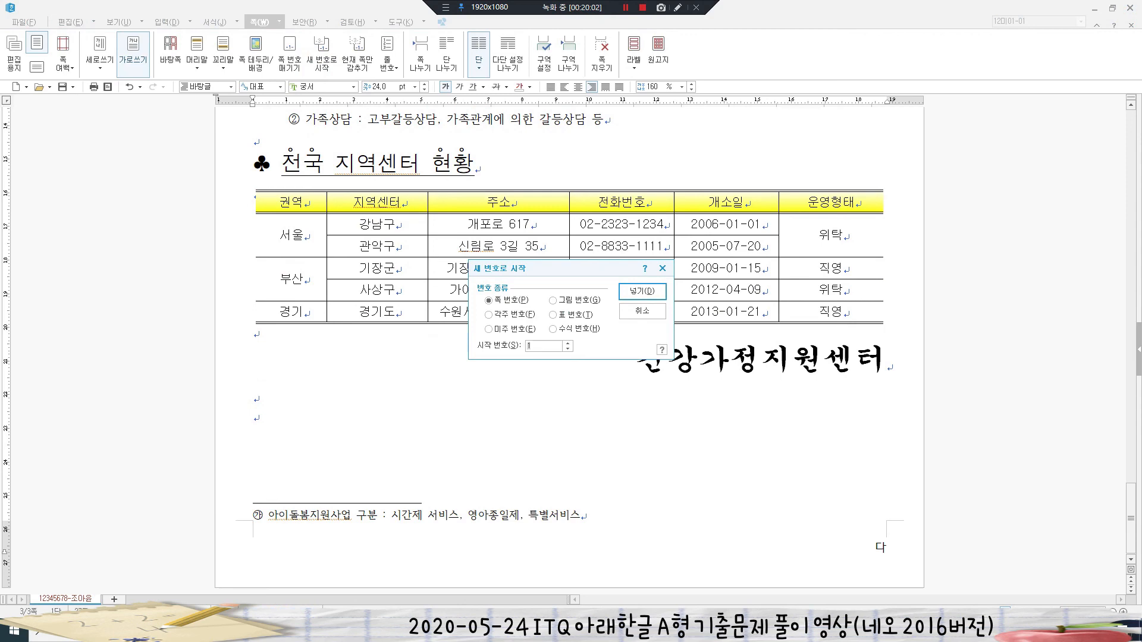
pyautogui.press('Return')
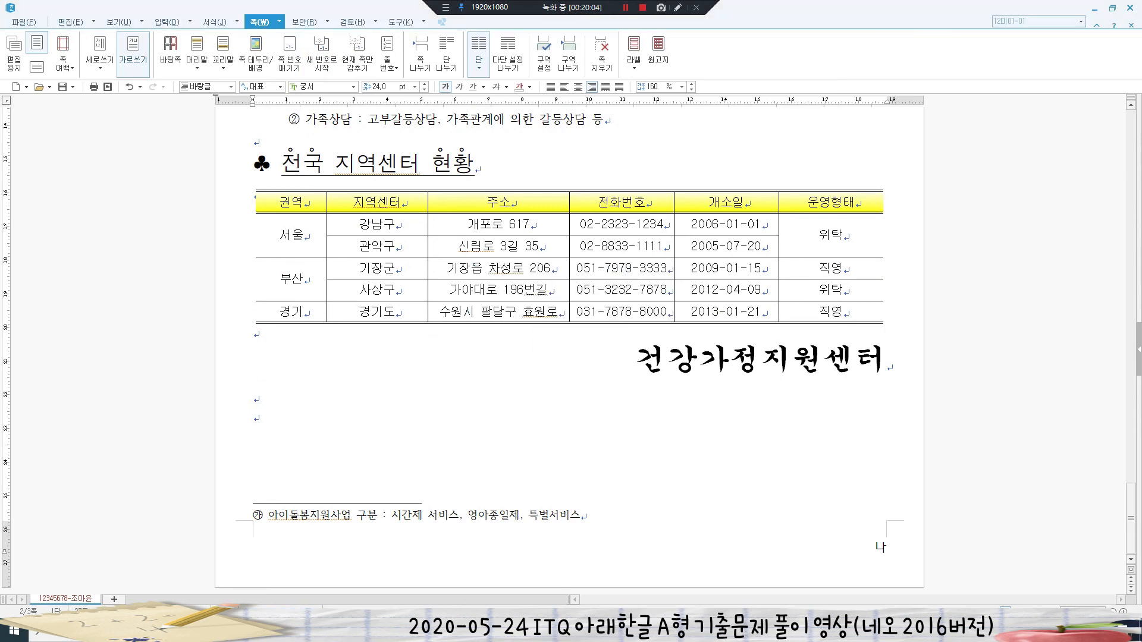
pyautogui.click(254, 418)
pyautogui.scroll(10, 569, 351)
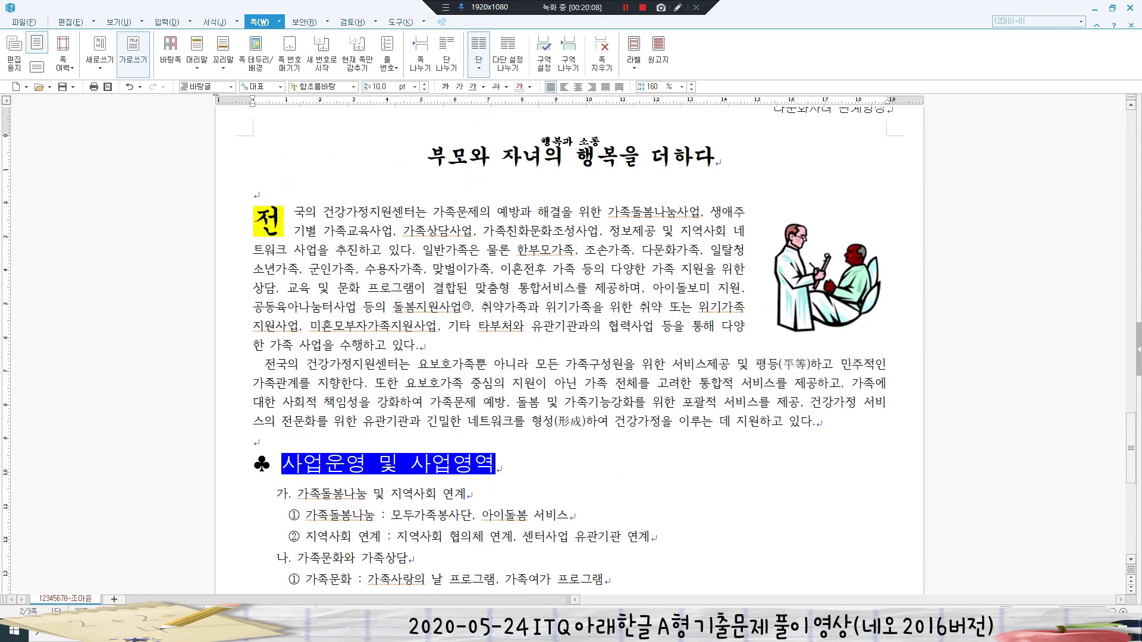